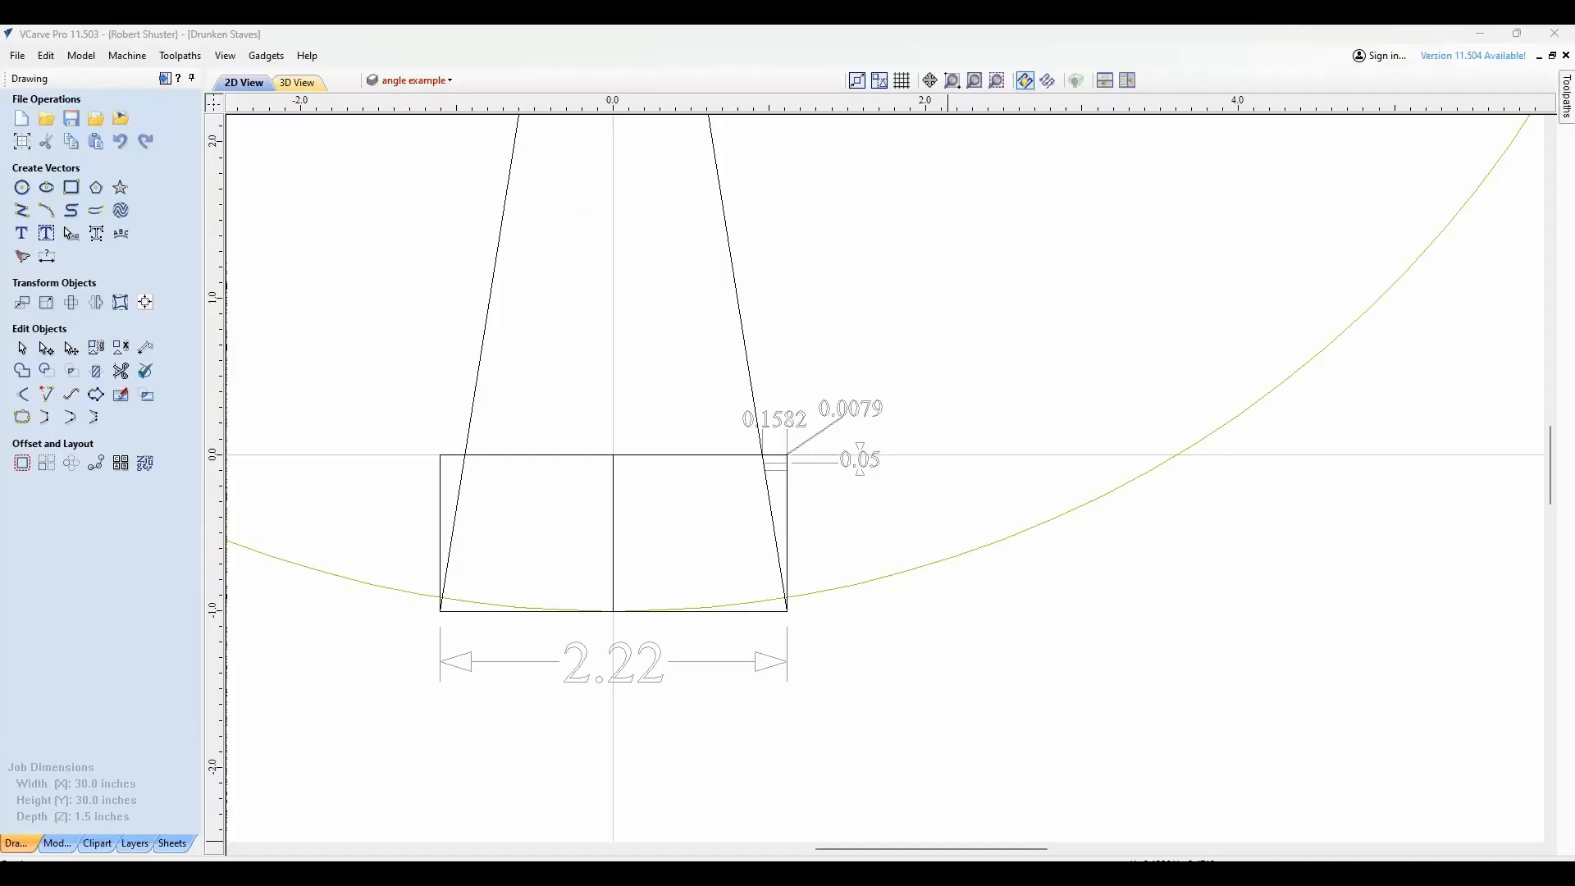
Step: Examine the stave's cross-section rectangle, its angled sides and the dimensioned offset at its upper corner
scroll(888, 574, "down", 2)
scroll(886, 566, "down", 2)
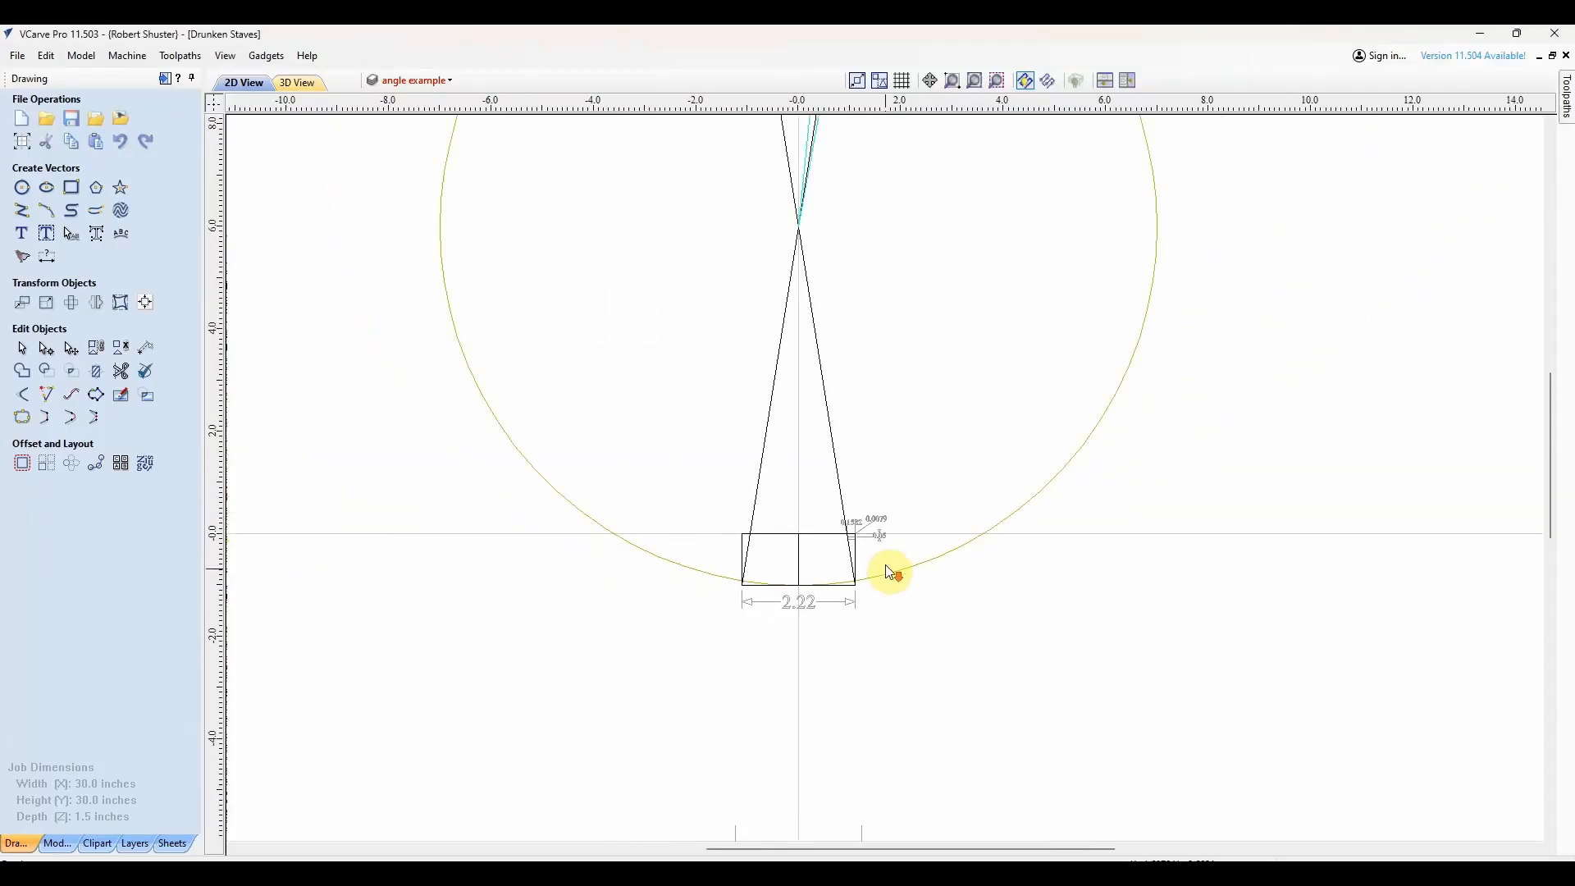
scroll(885, 562, "up", 2)
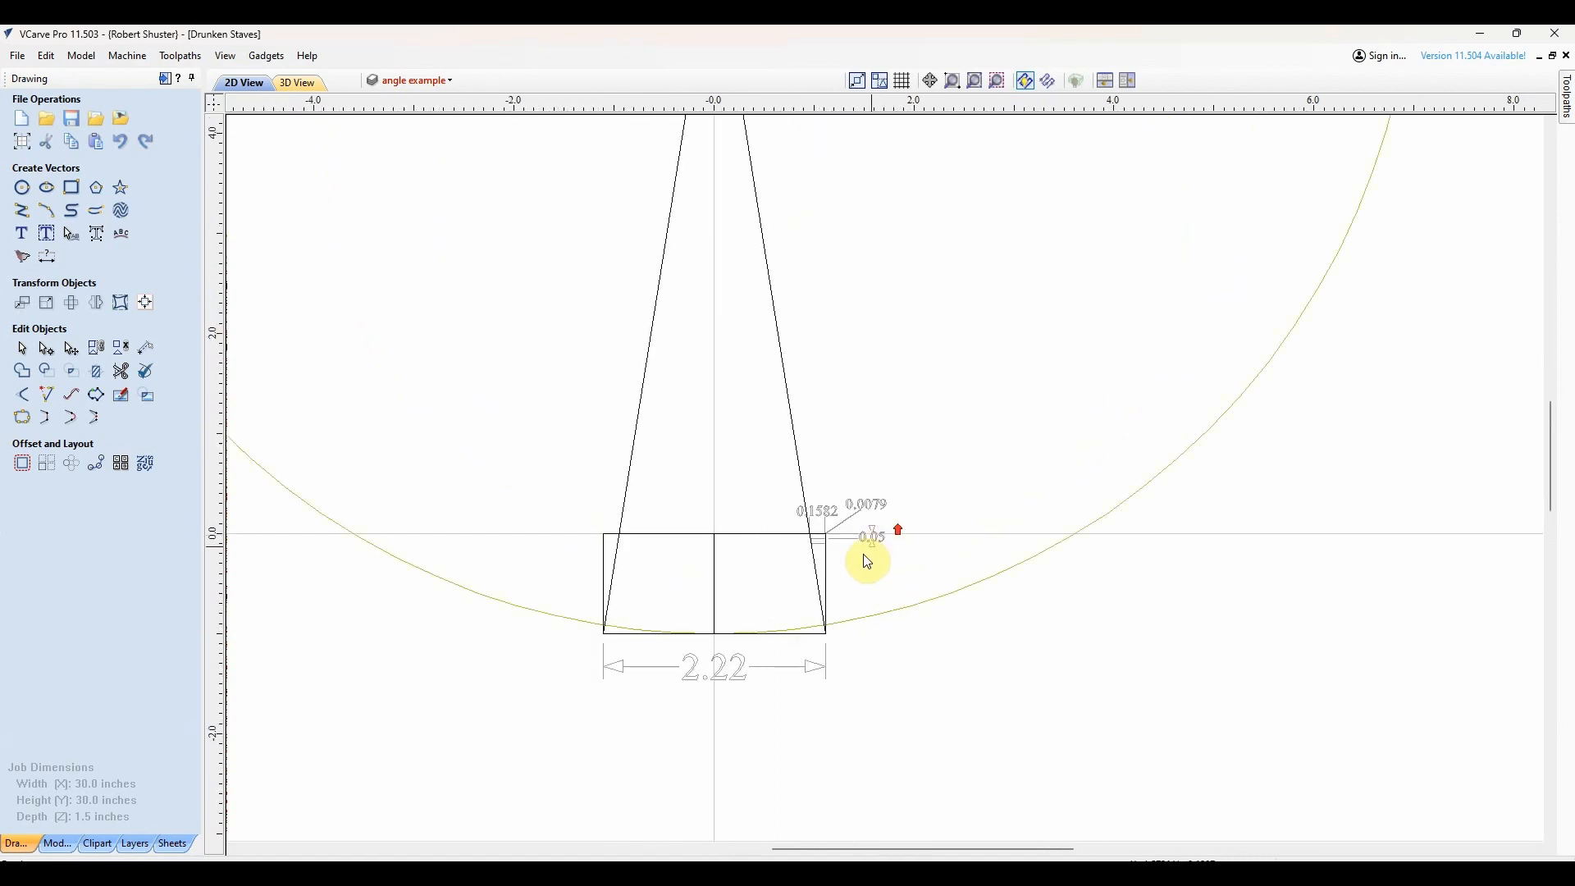
left_click(655, 536)
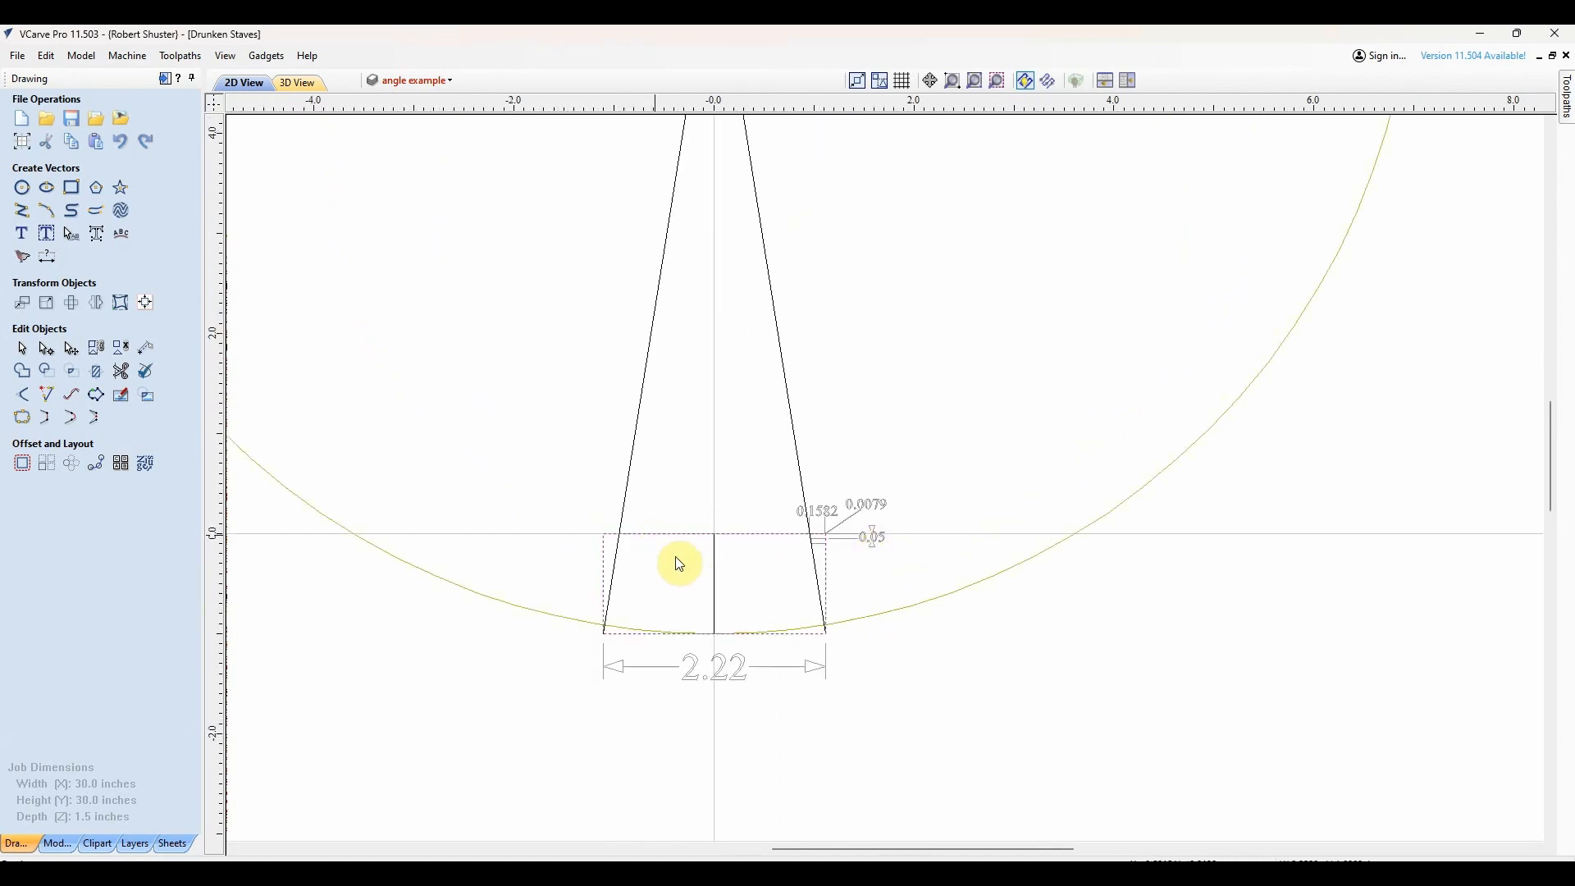
scroll(856, 668, "up", 2)
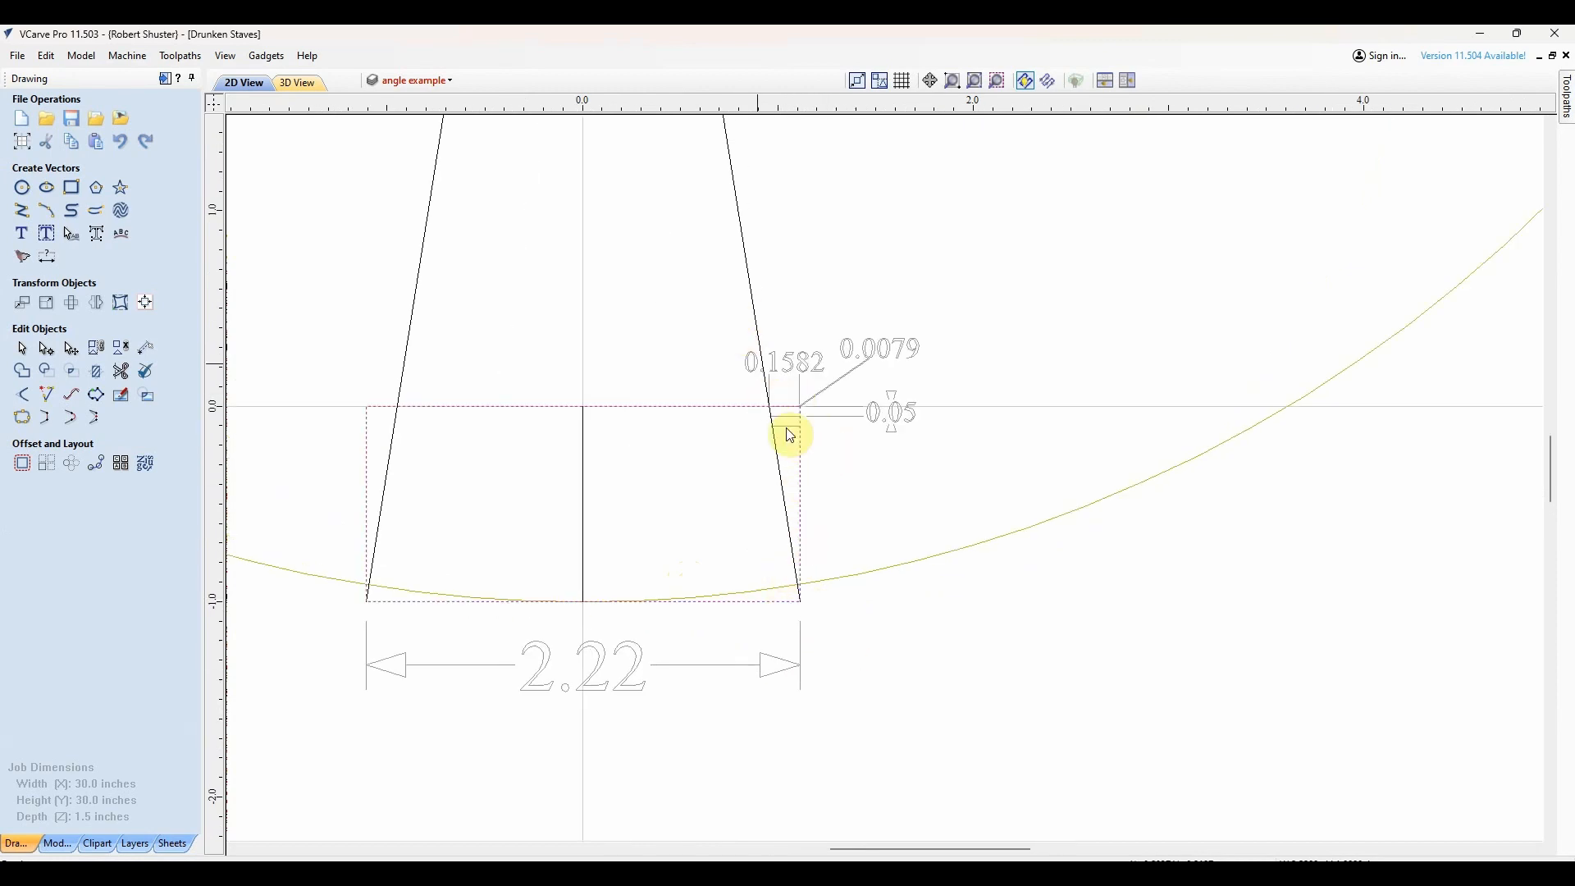
scroll(786, 439, "up", 2)
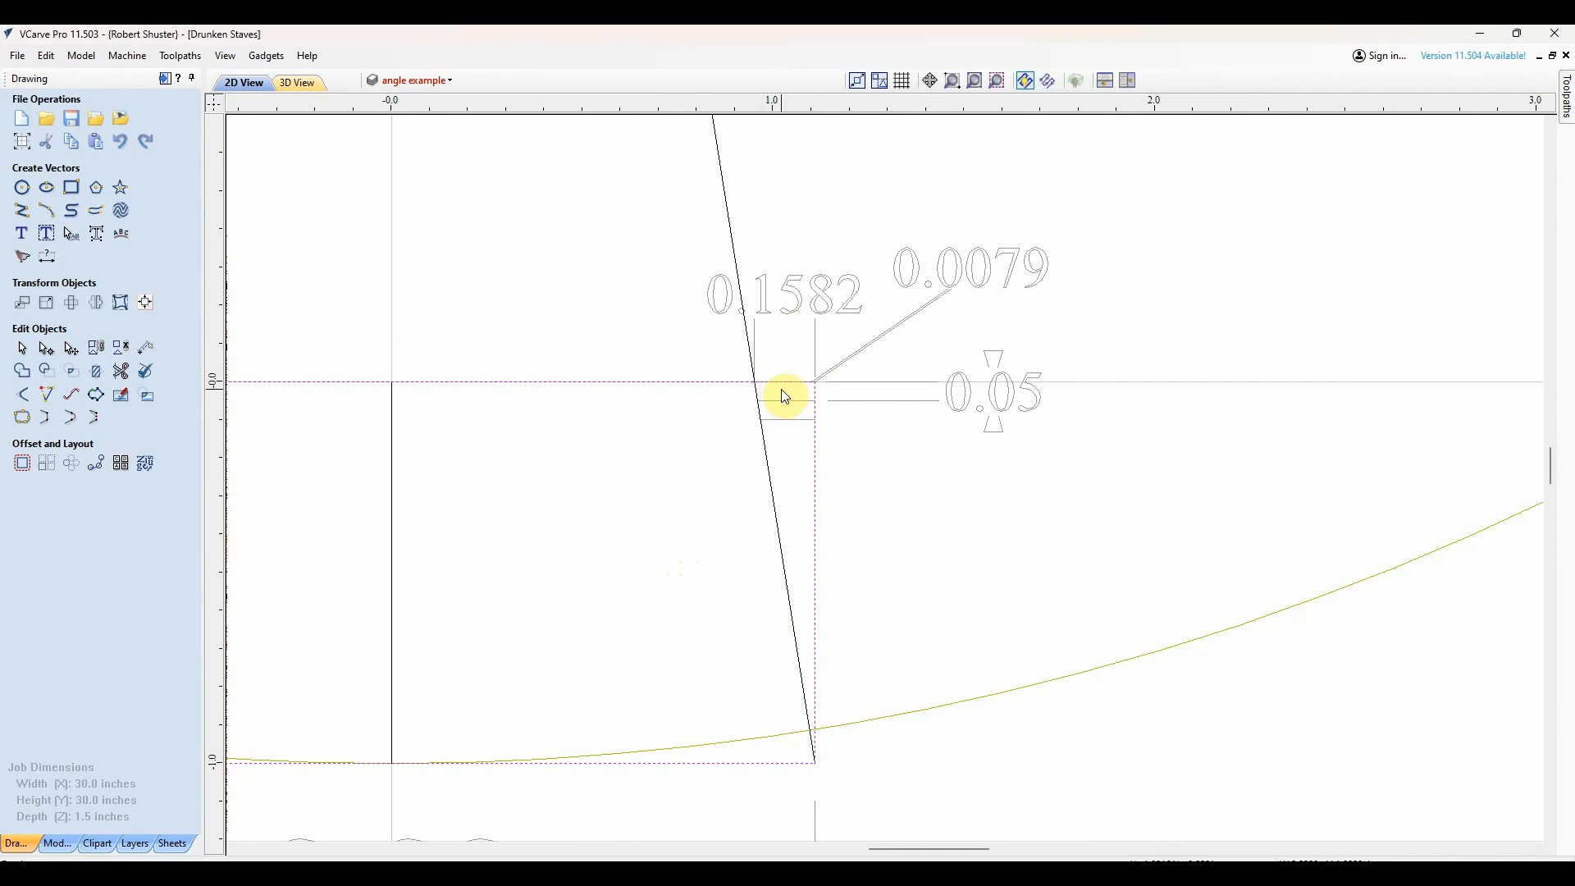
scroll(836, 437, "down", 1)
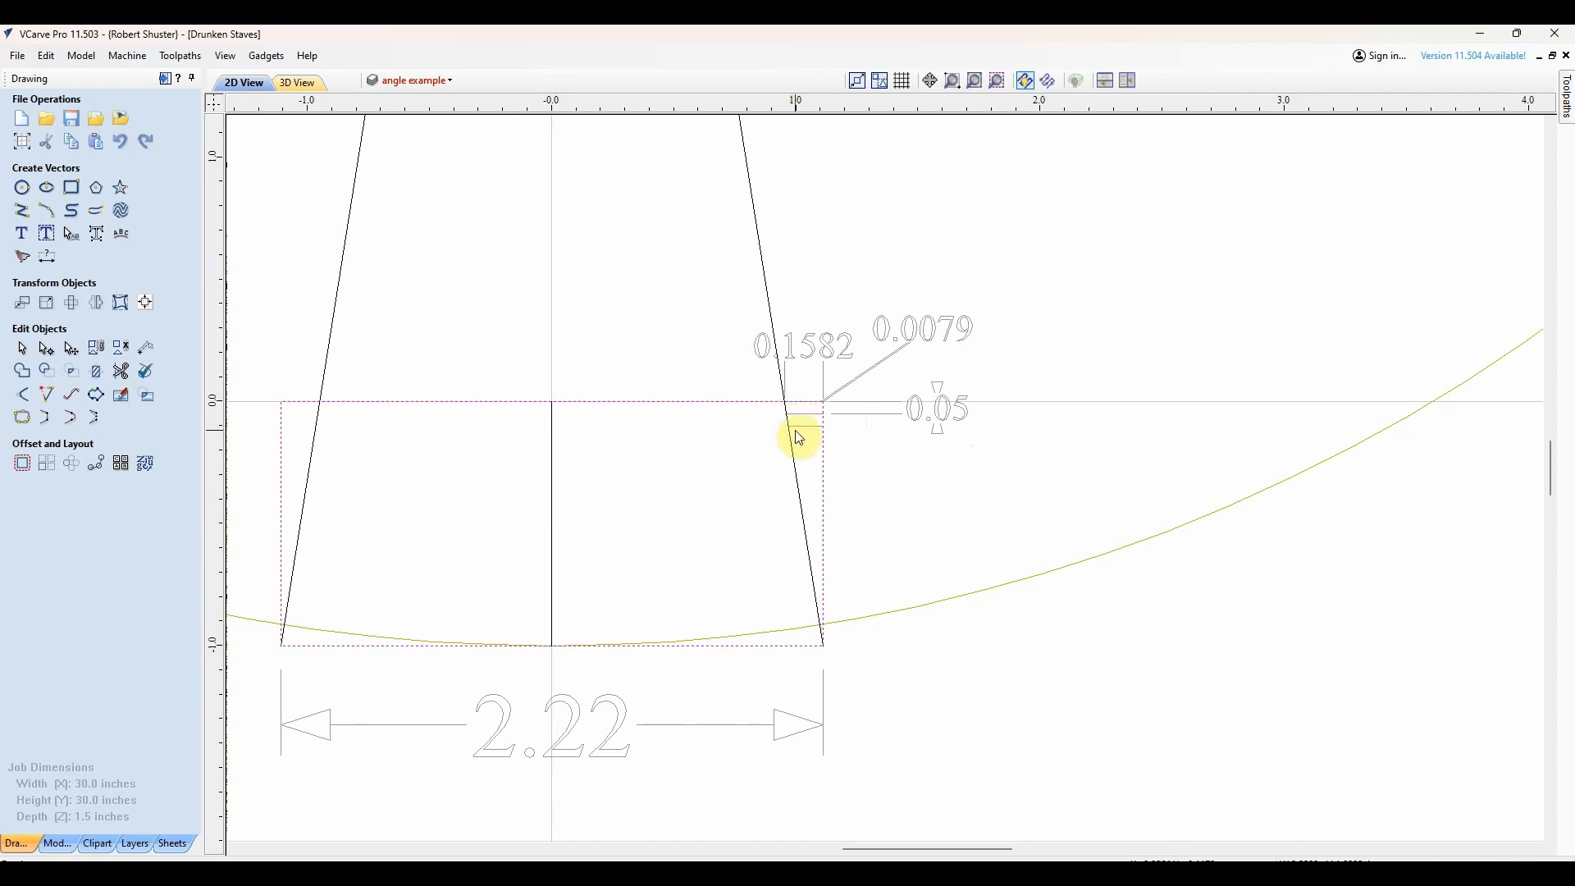
Step: Show the "layers" layer and inspect its numbered depth passes against the stave's angled edge
left_click(437, 78)
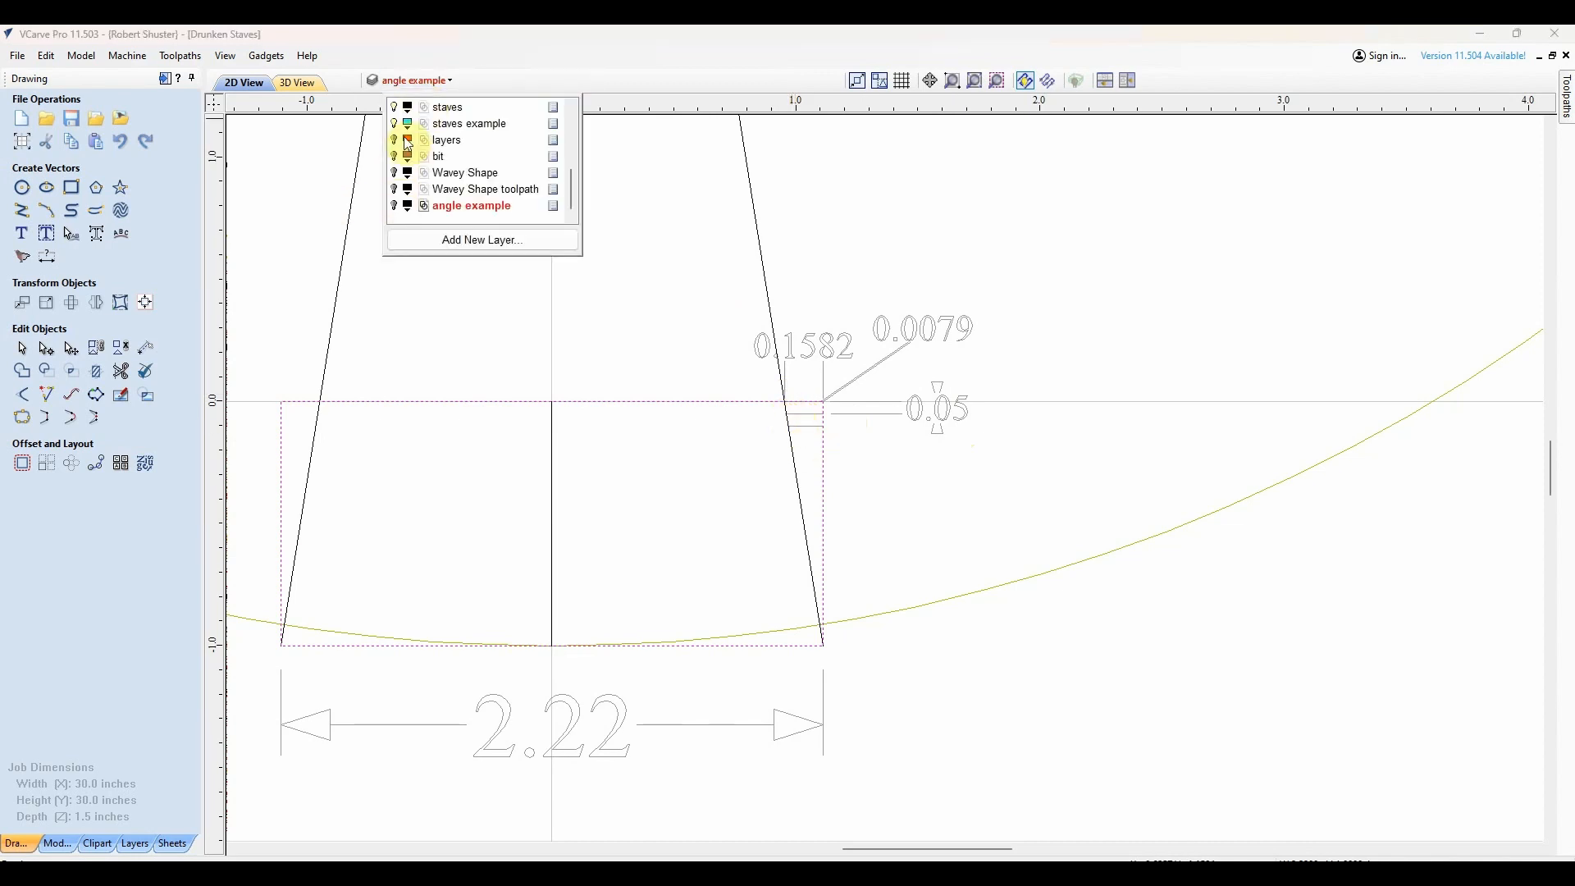
left_click(394, 141)
scroll(812, 441, "up", 4)
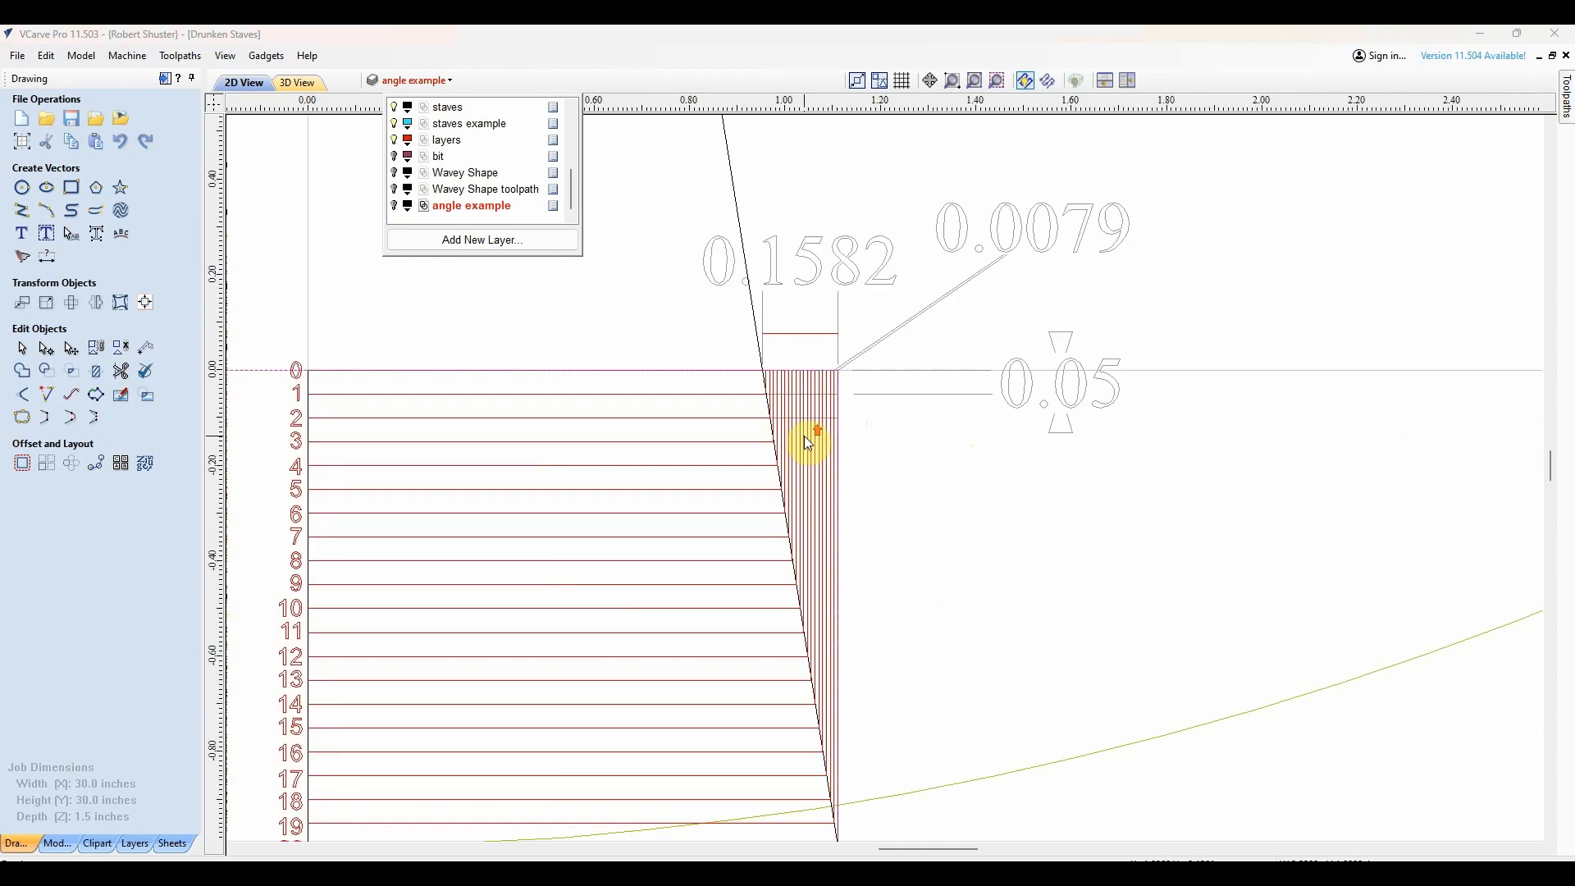
scroll(988, 410, "down", 3)
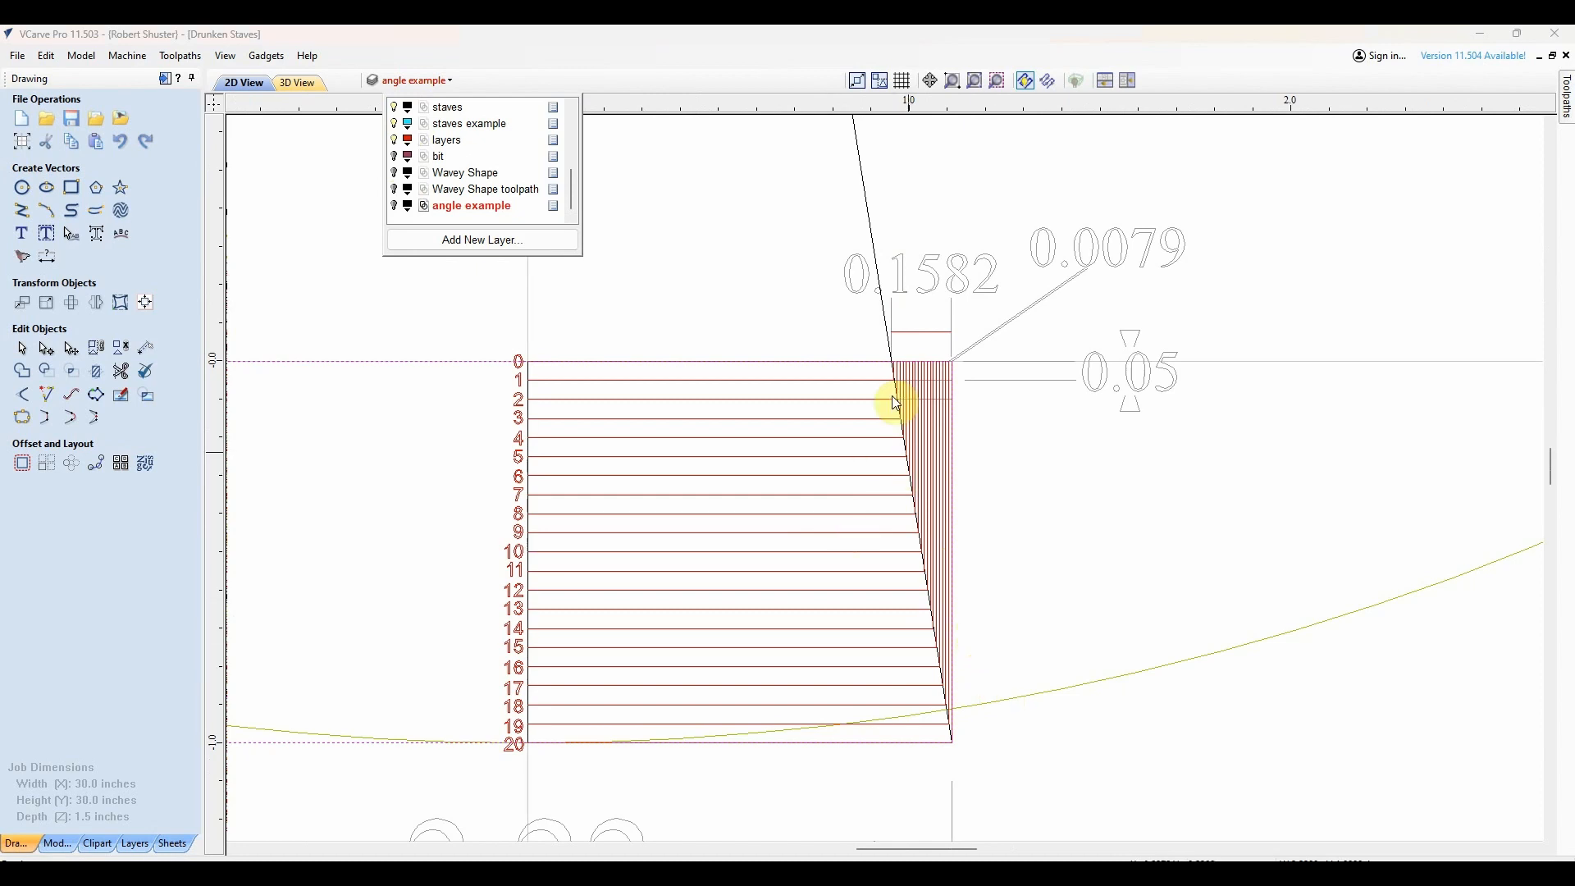
scroll(915, 402, "up", 5)
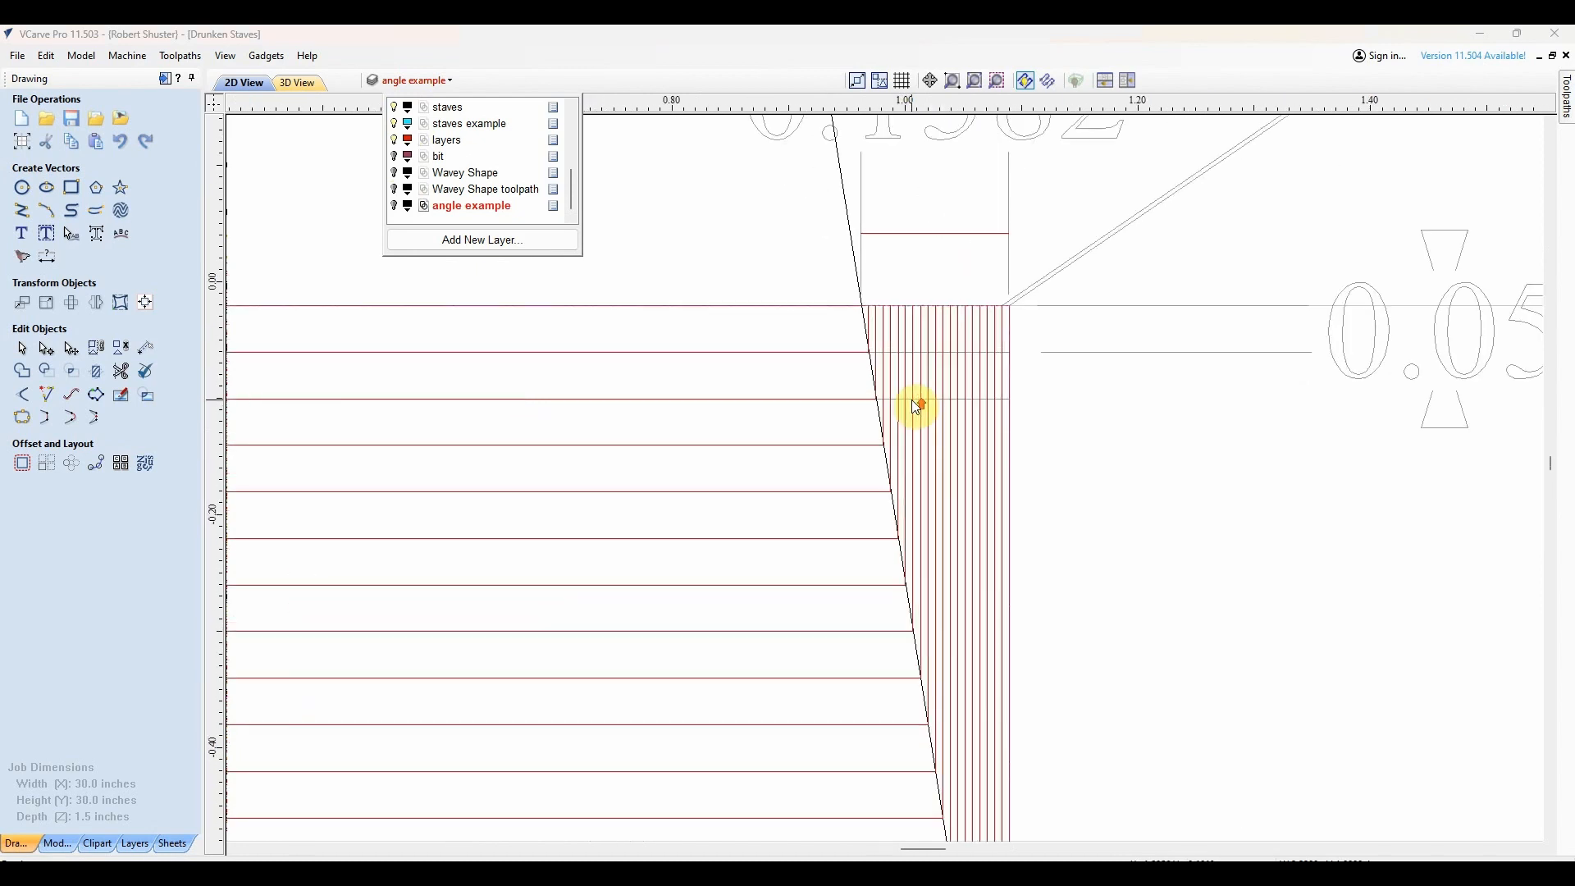
scroll(1075, 358, "down", 2)
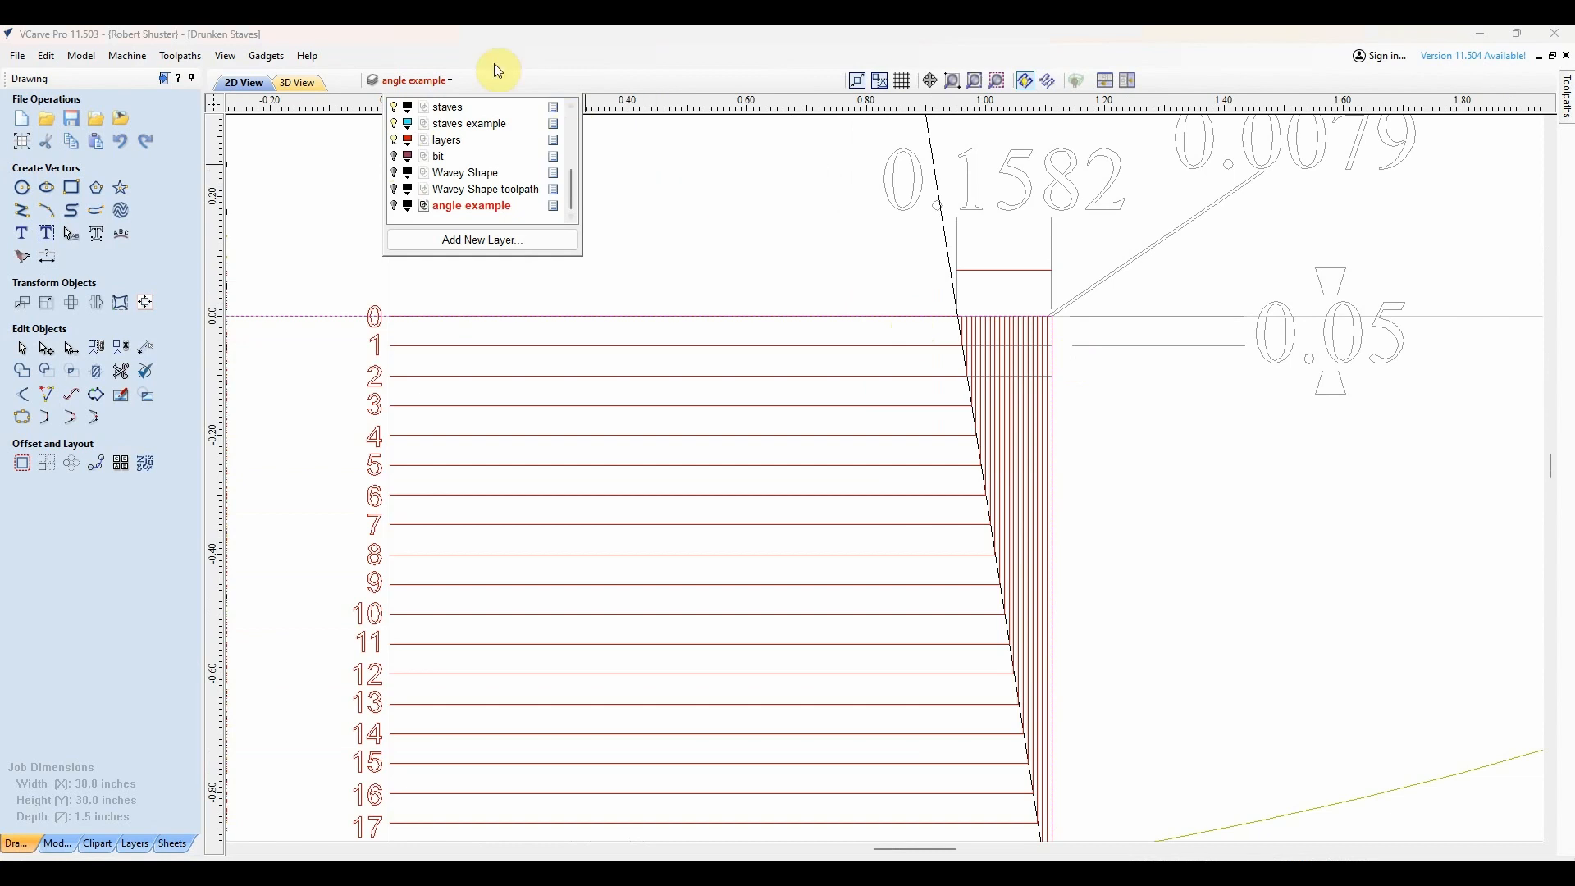
Step: Show the "bit" layer and bring the whole router bit outline into view beside the stave cross-section
left_click(394, 157)
scroll(1071, 355, "down", 4)
scroll(1091, 369, "up", 3)
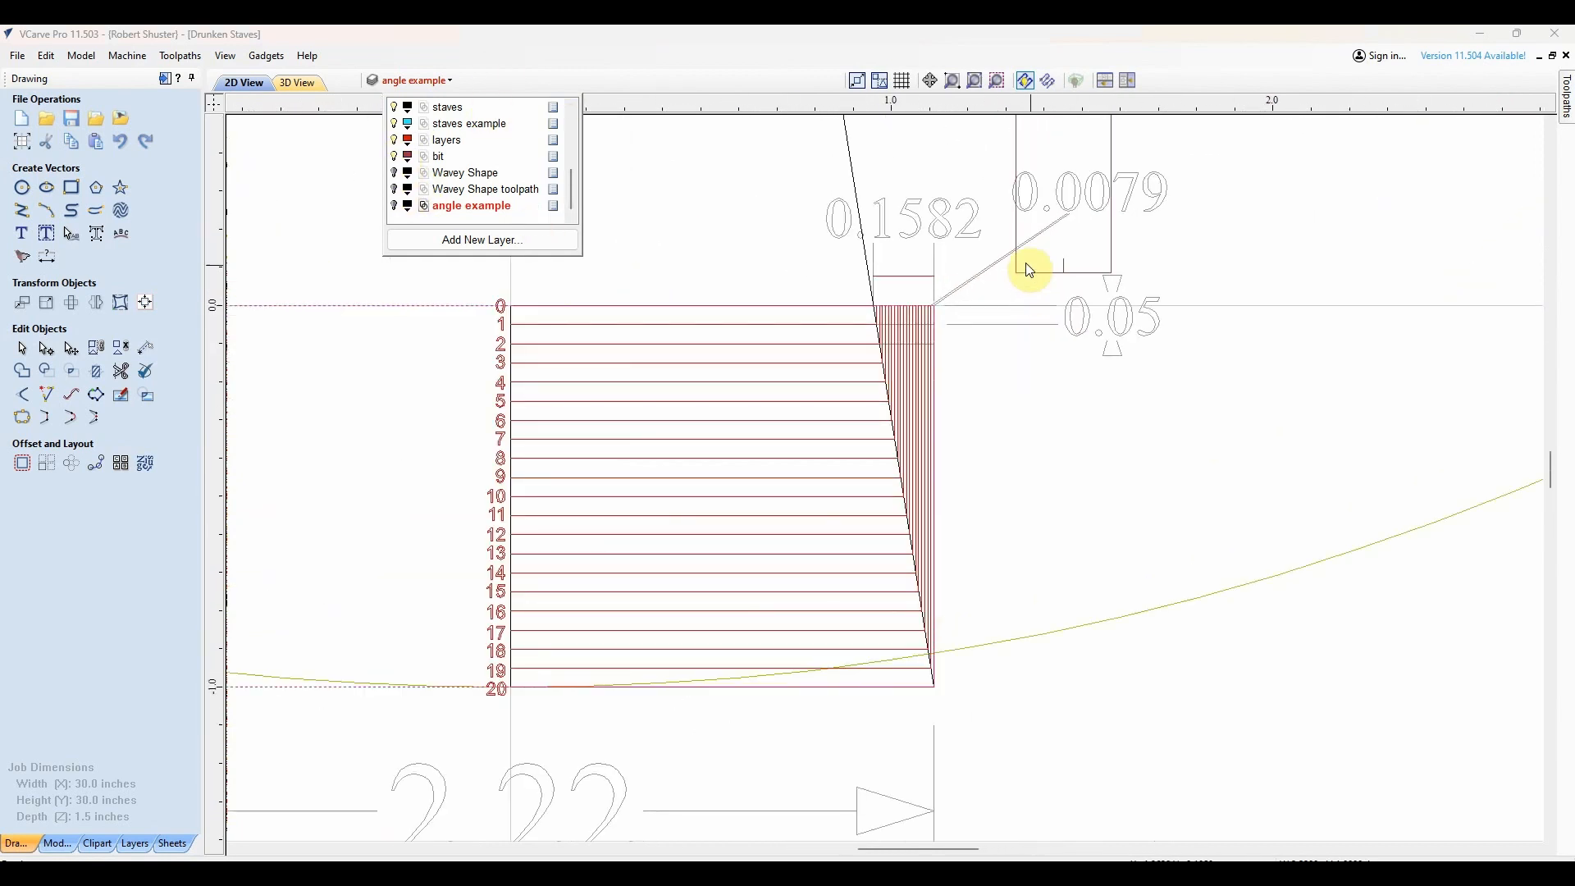
scroll(1031, 281, "down", 5)
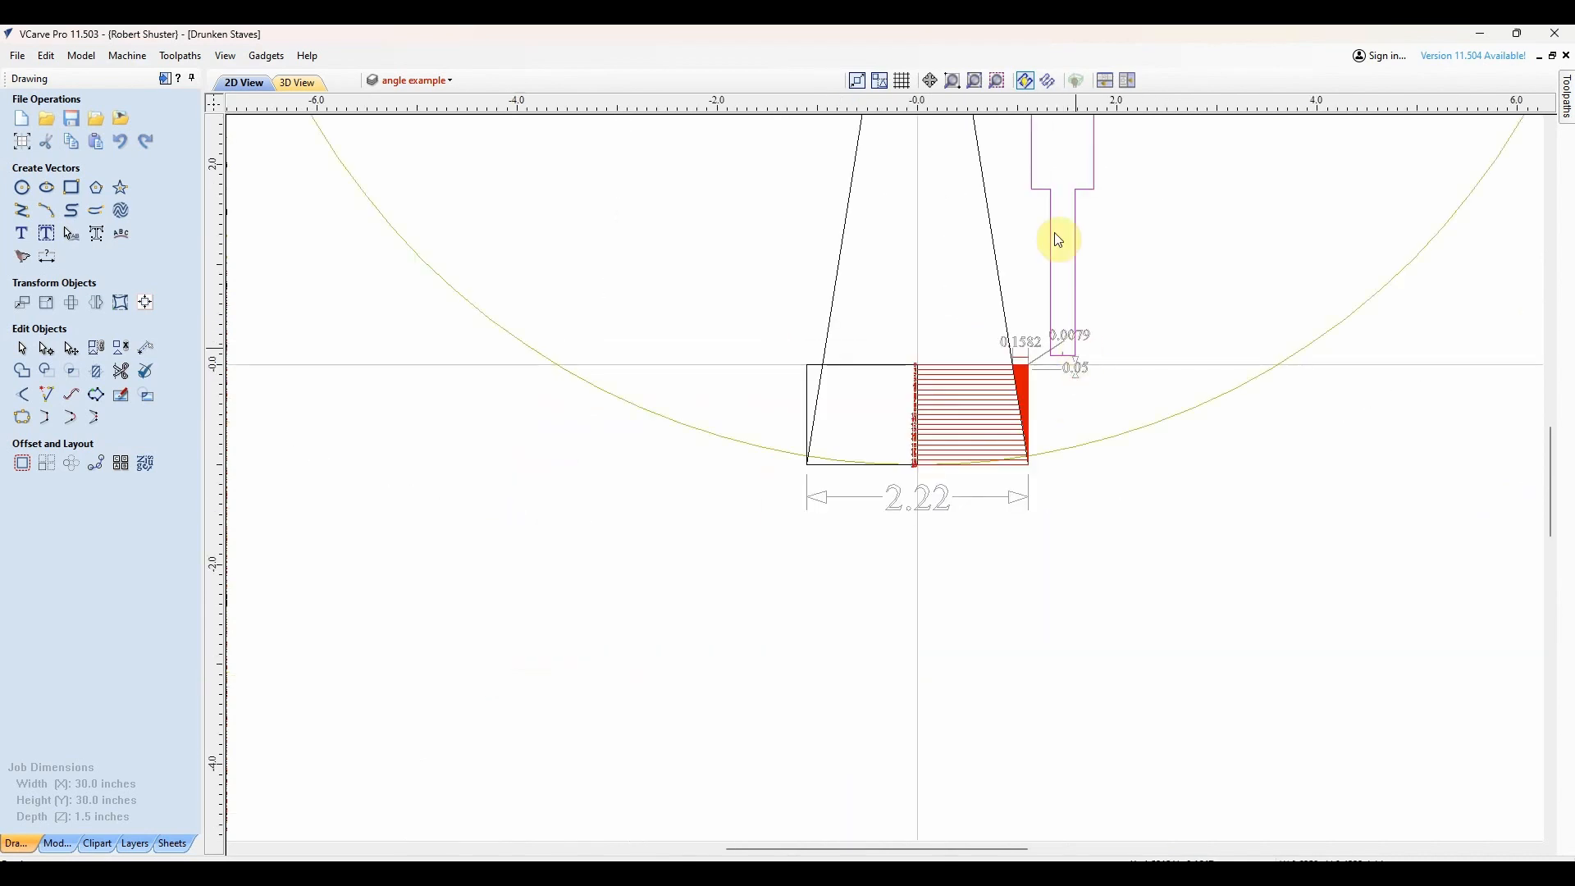
Step: Move the router bit outline beside the stave's stepped edge, about 0.5 inches clear and with its tip about 0.33 inches below the top line
left_click_drag(1044, 183, 1145, 408)
scroll(1172, 414, "up", 5)
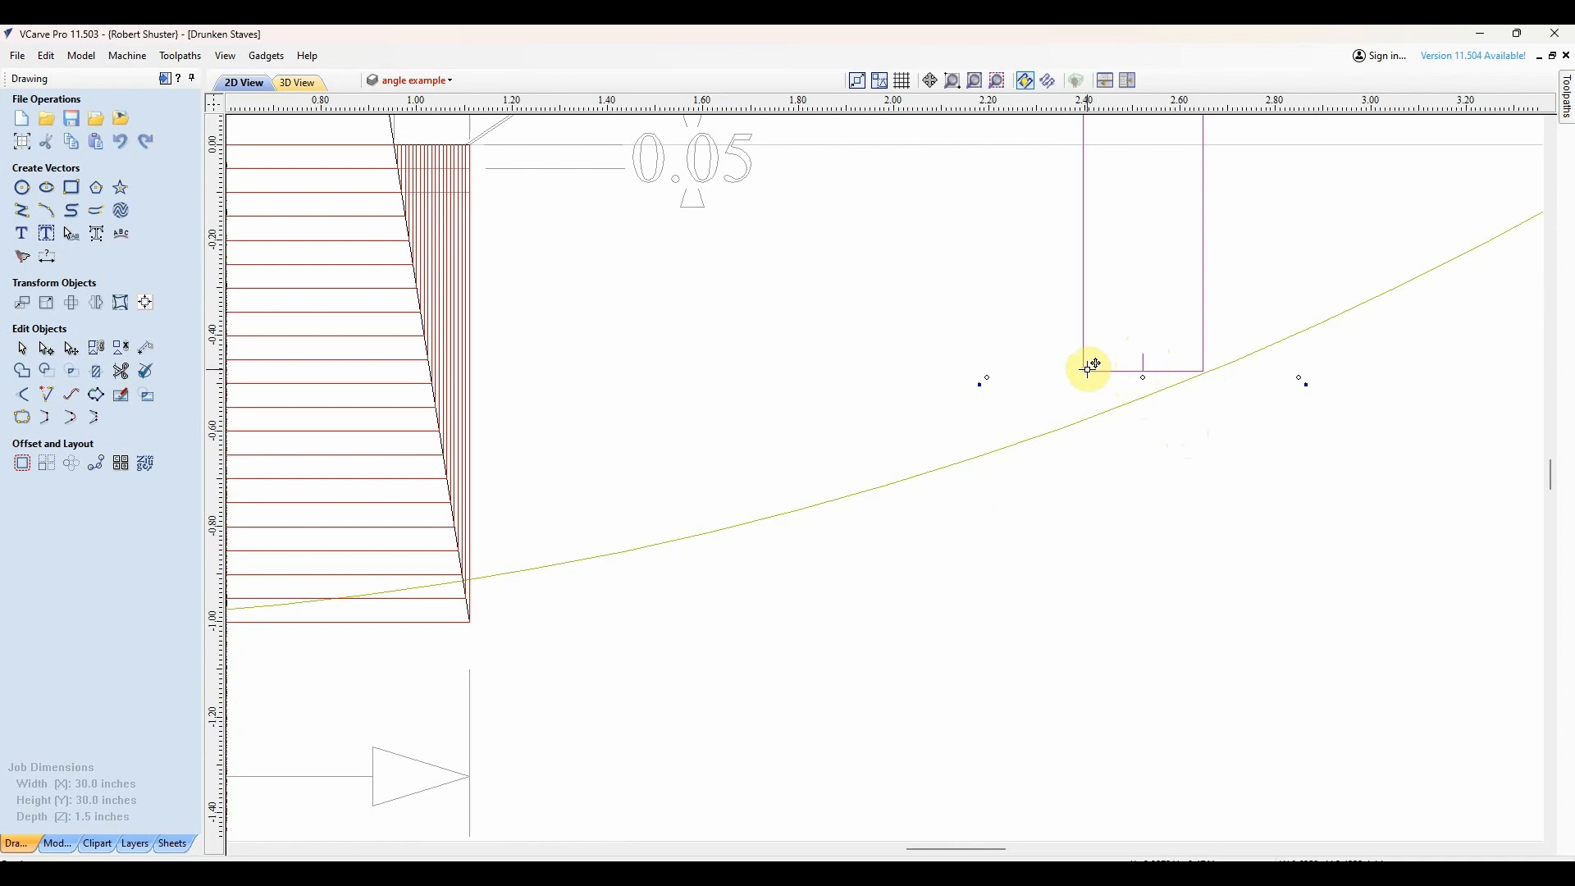
left_click_drag(1089, 368, 571, 286)
scroll(760, 457, "up", 2)
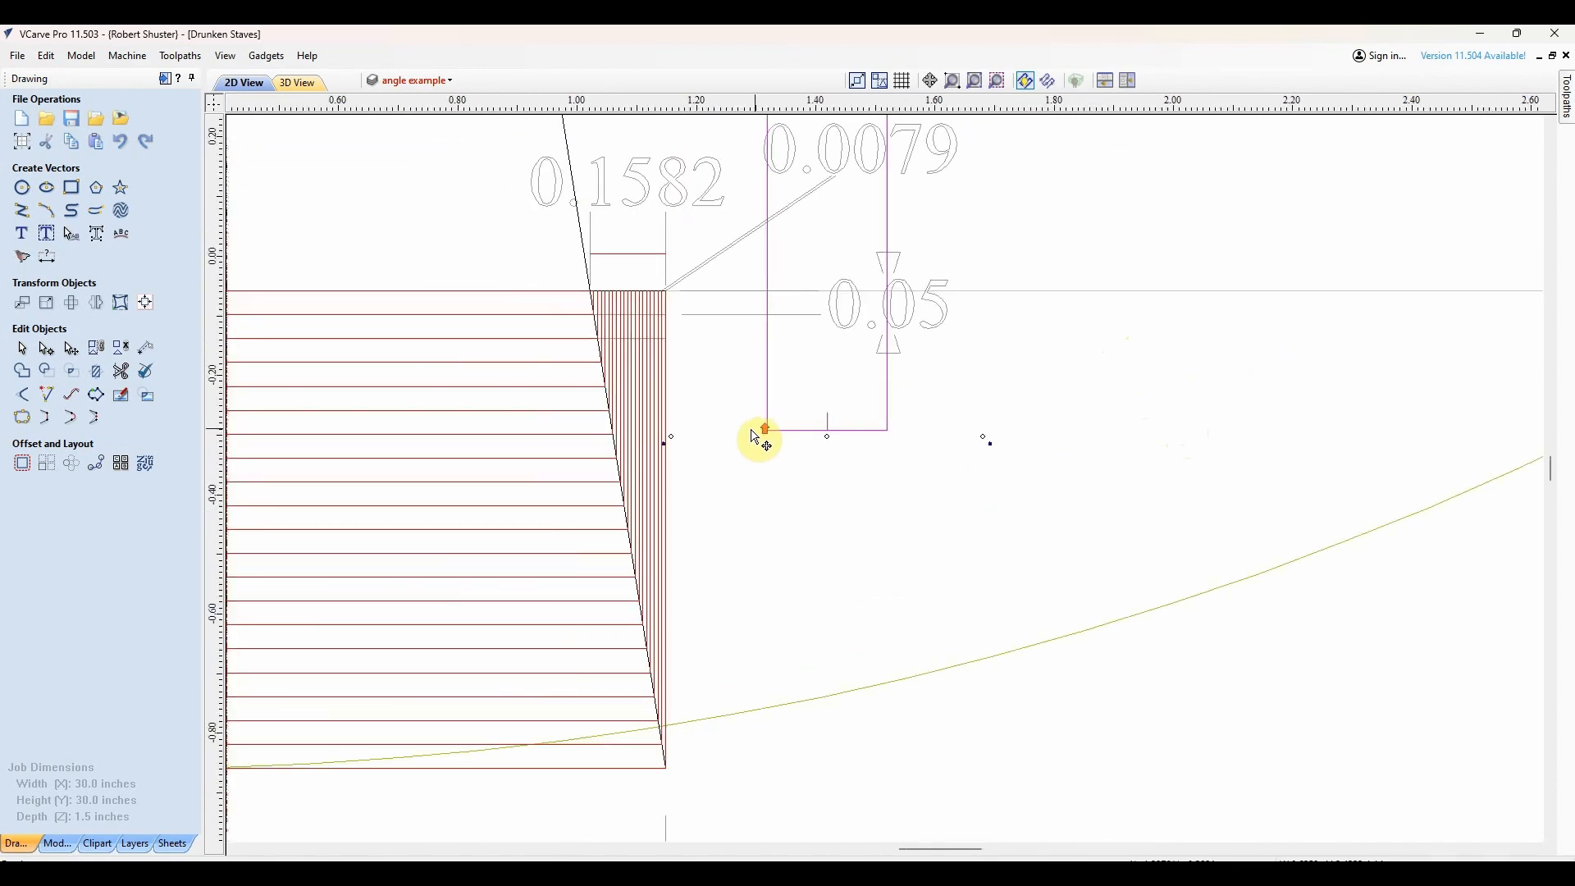
scroll(783, 426, "up", 2)
left_click_drag(783, 432, 949, 514)
scroll(995, 498, "down", 2)
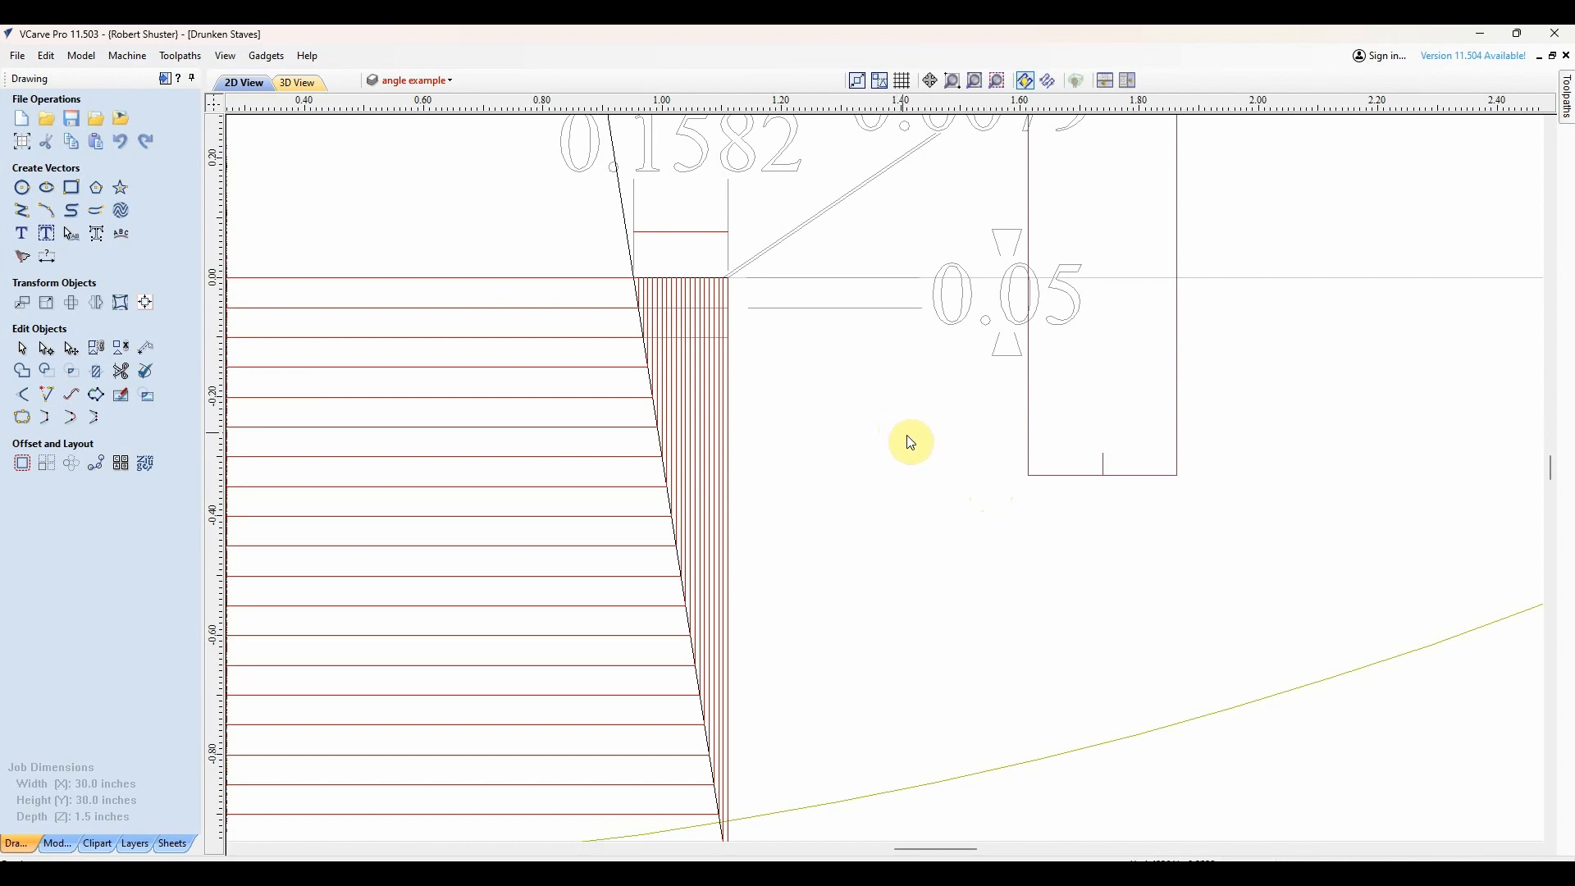
Step: Hide the staves, layers and bit layers and show the Wavey Shape layer
left_click(442, 82)
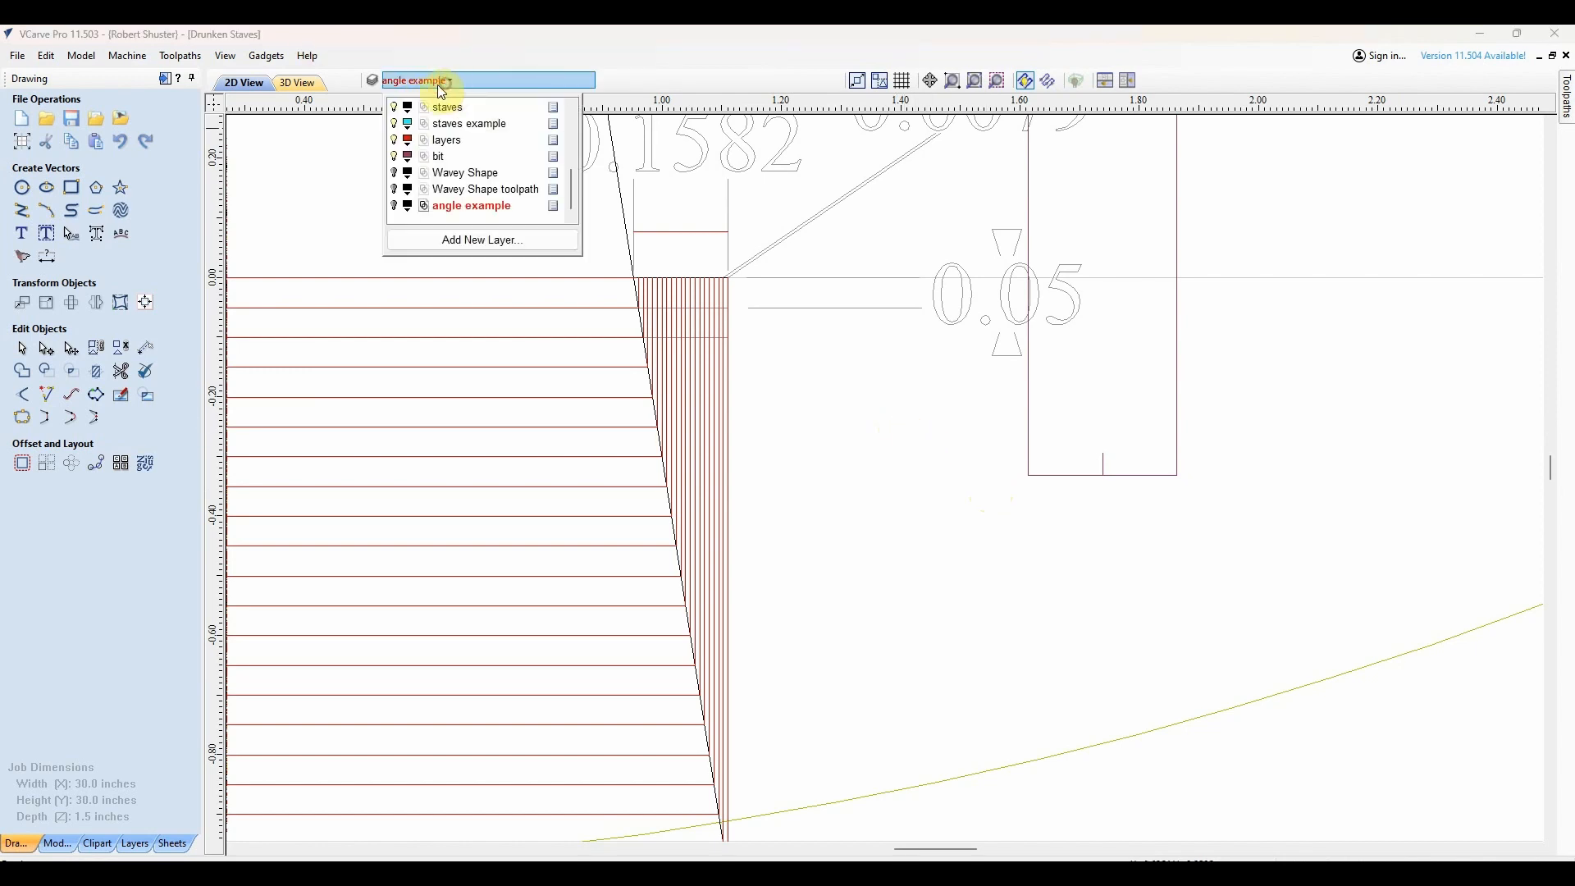
left_click(396, 108)
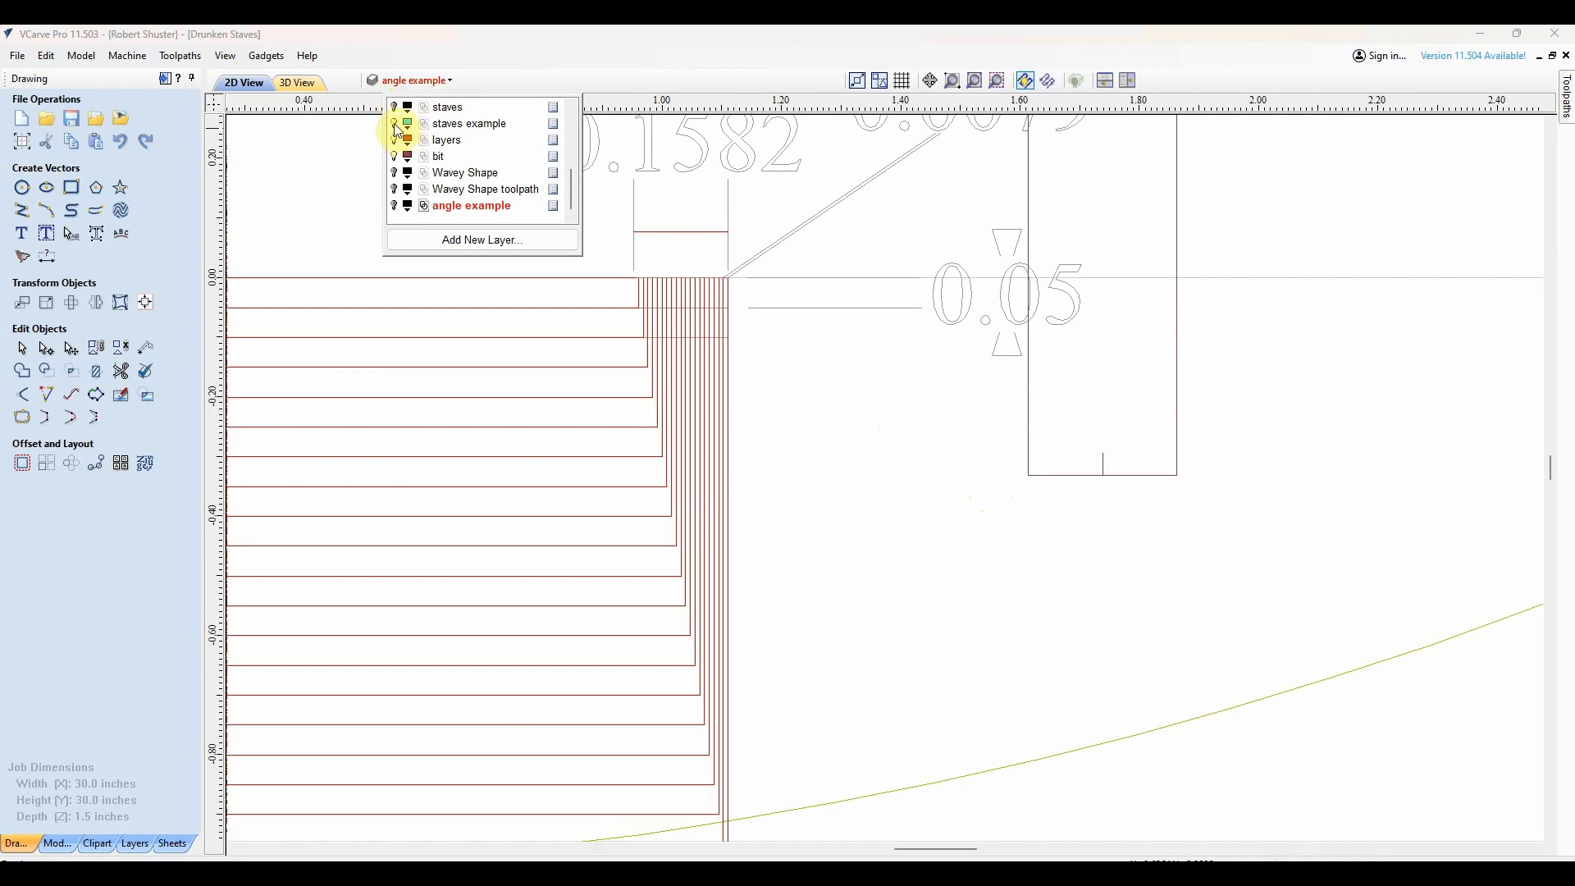
left_click(395, 140)
left_click(395, 157)
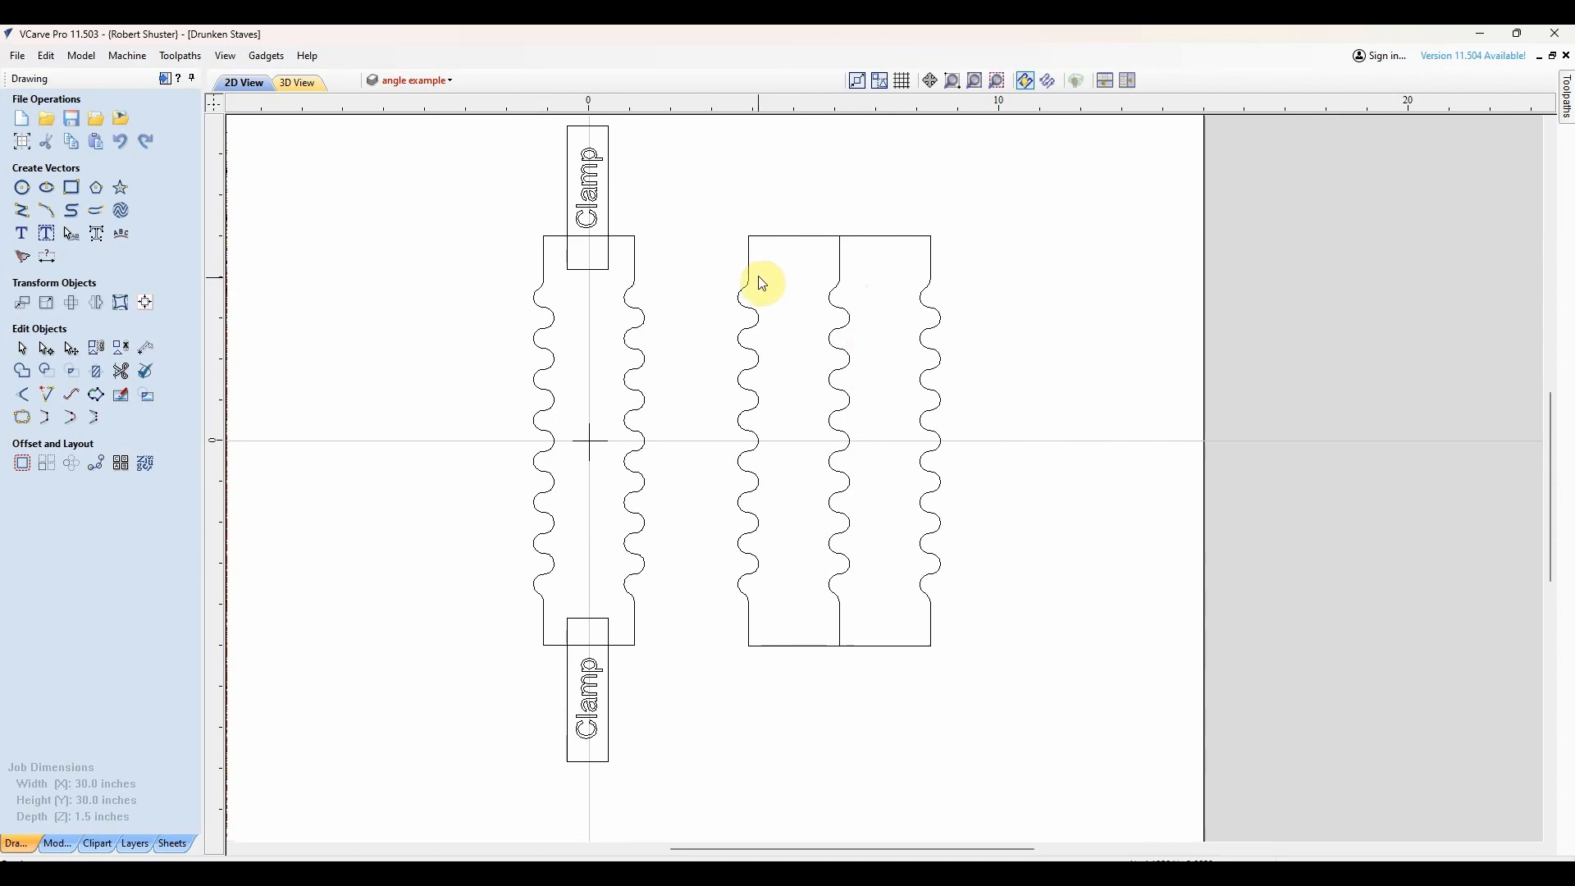
Step: Measure the width across the top edge of the clamped wavy stave
scroll(762, 242, "up", 2)
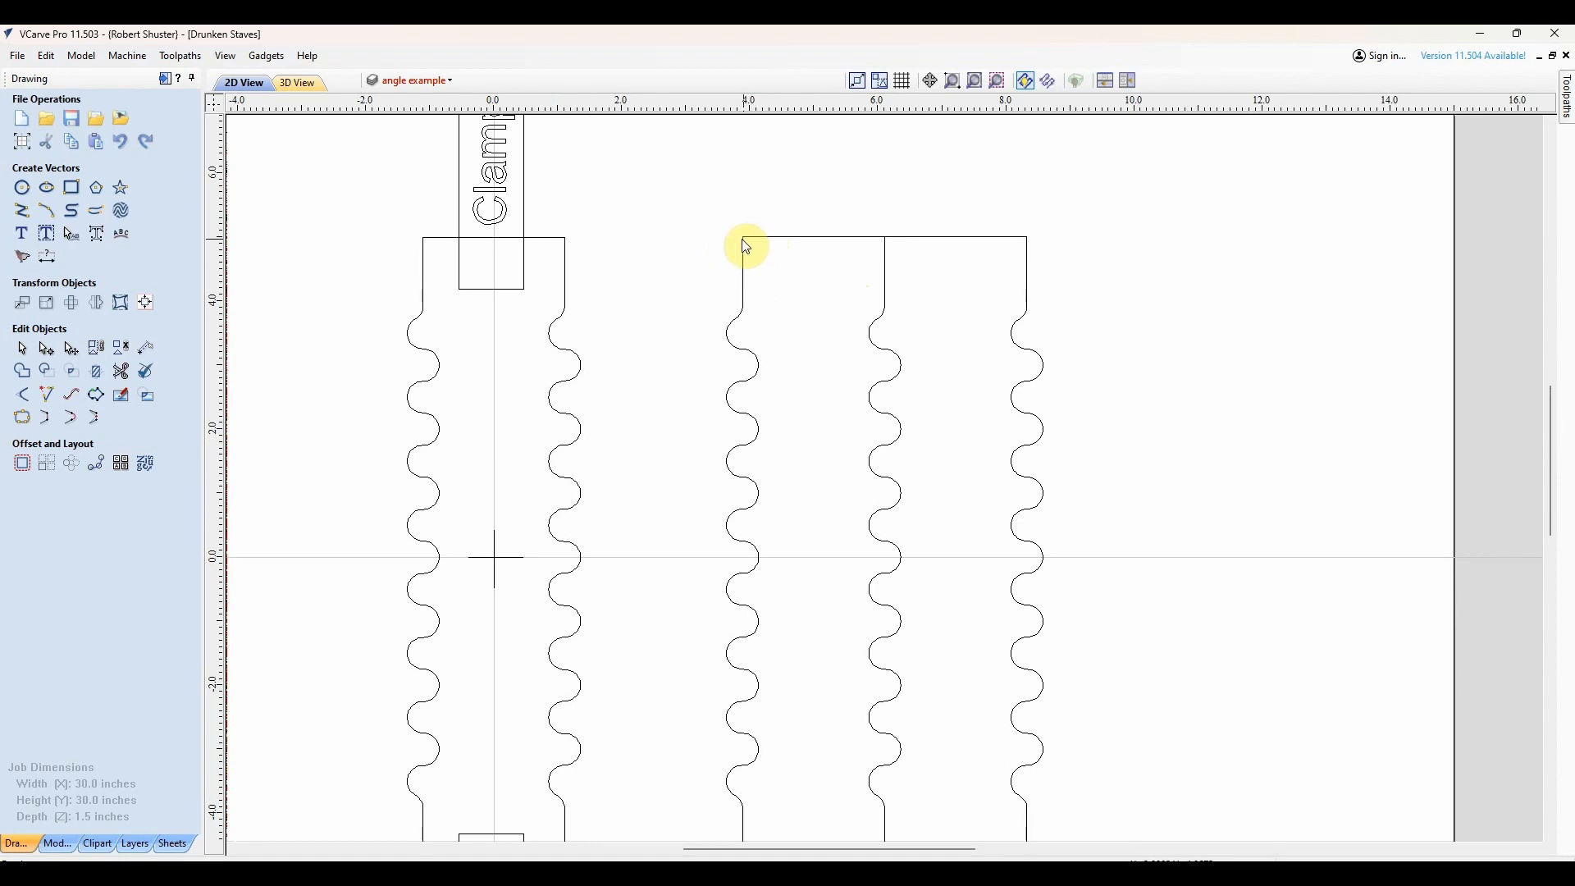
left_click(145, 348)
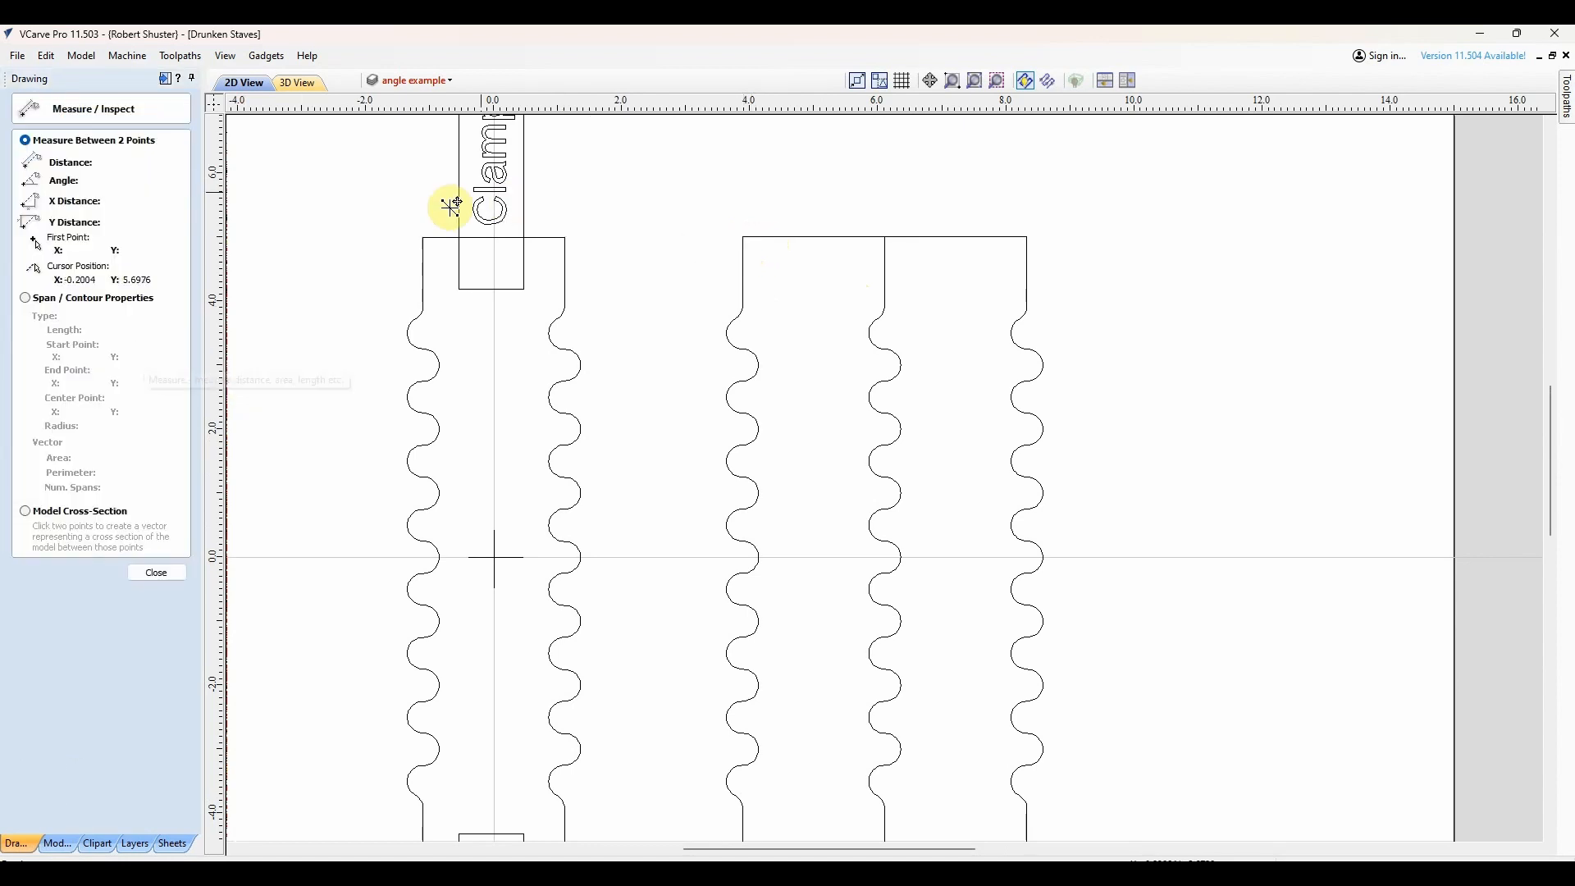
left_click_drag(425, 237, 564, 240)
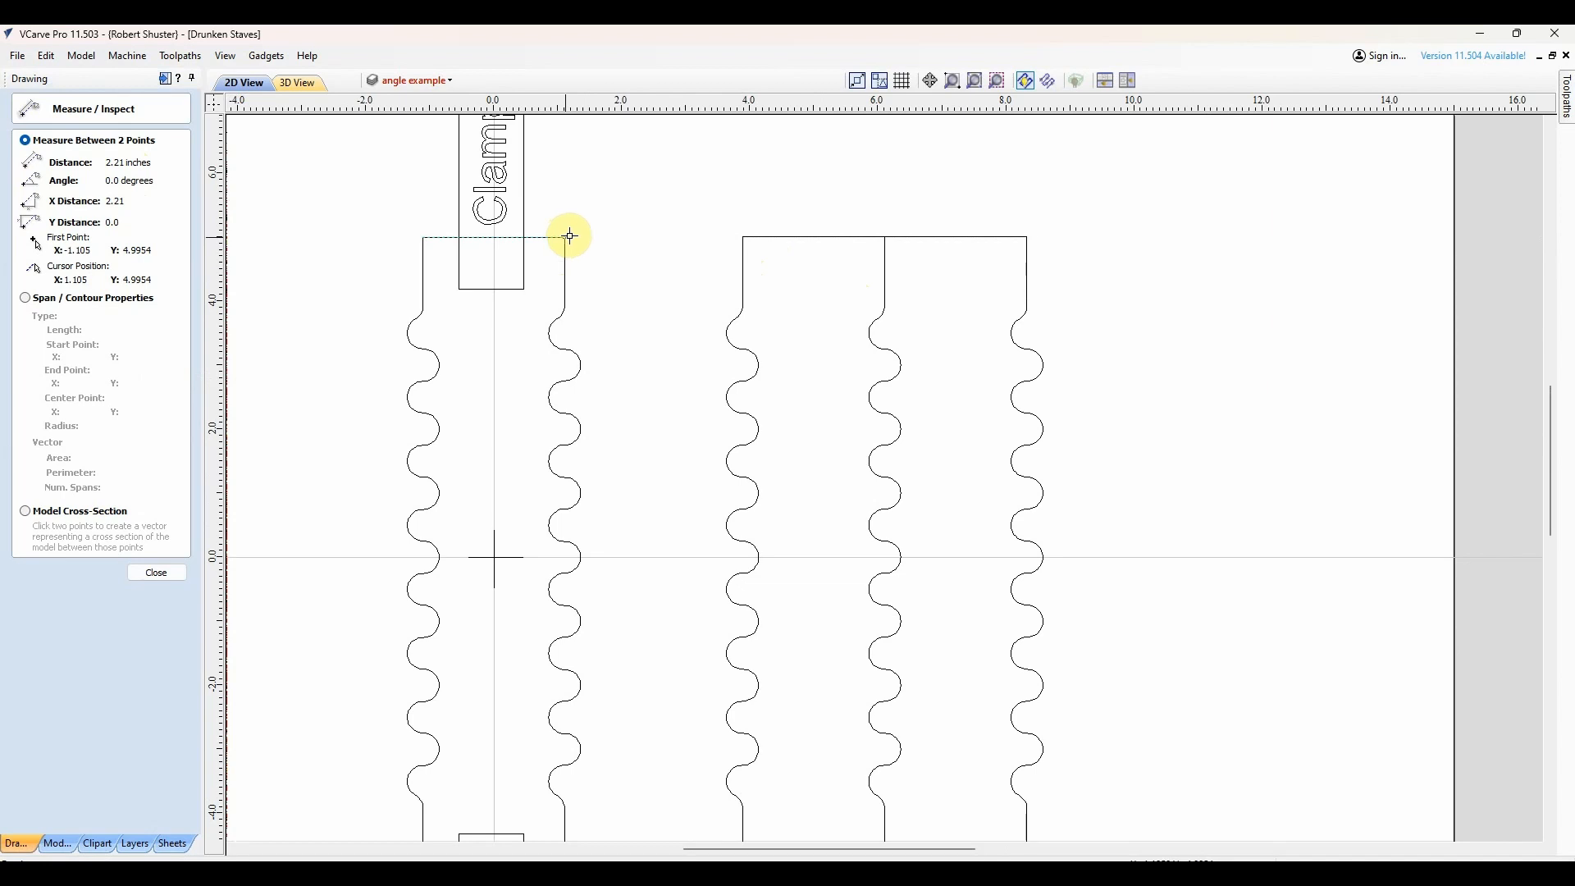
left_click(157, 573)
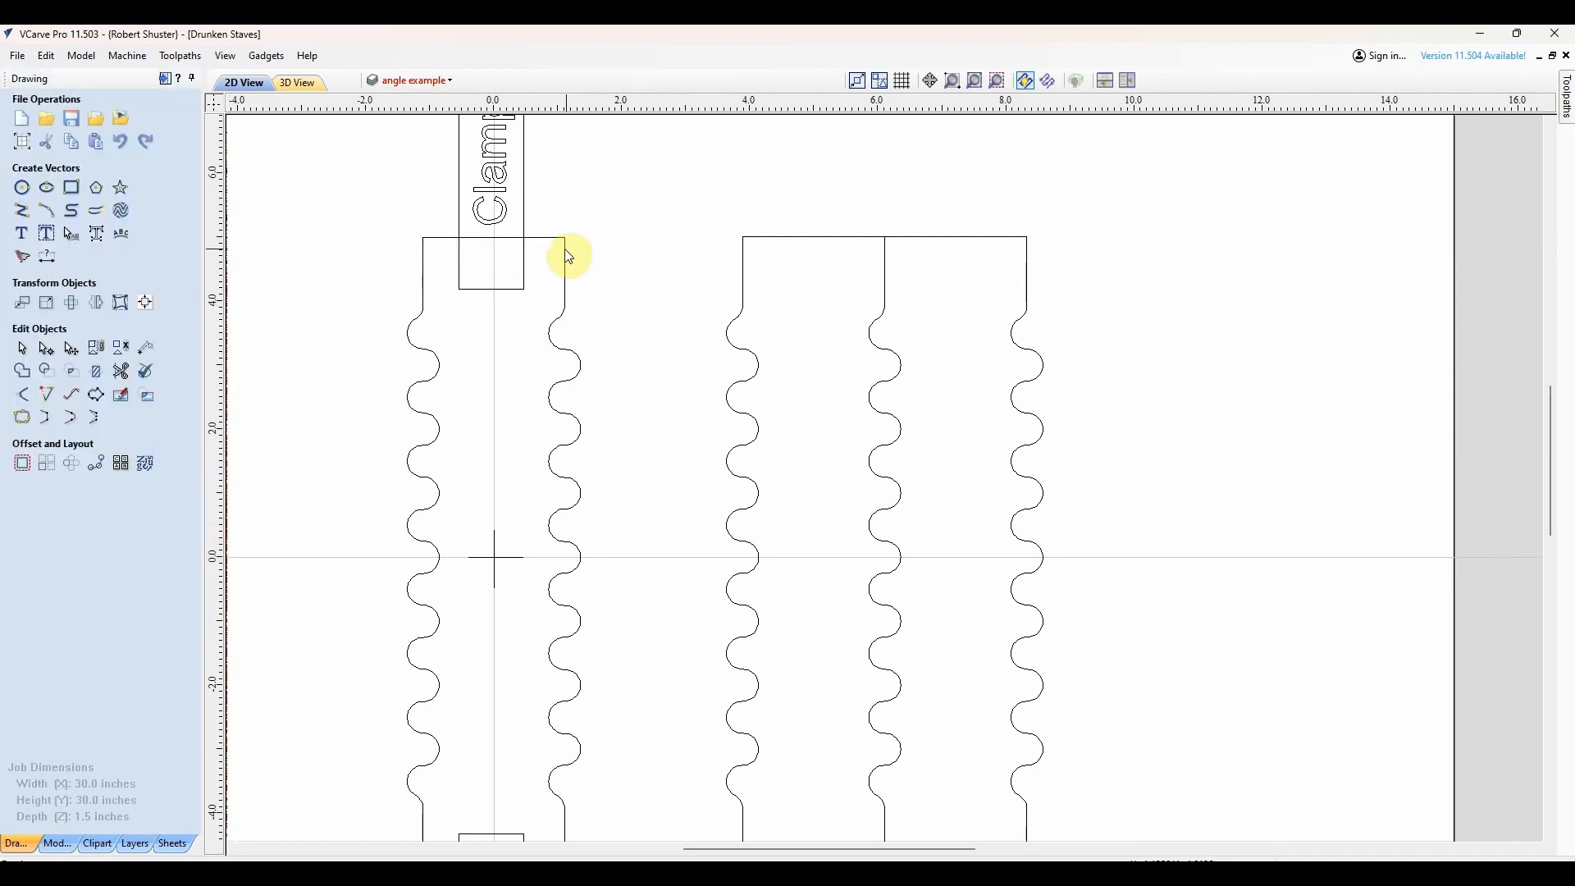
scroll(570, 253, "down", 2)
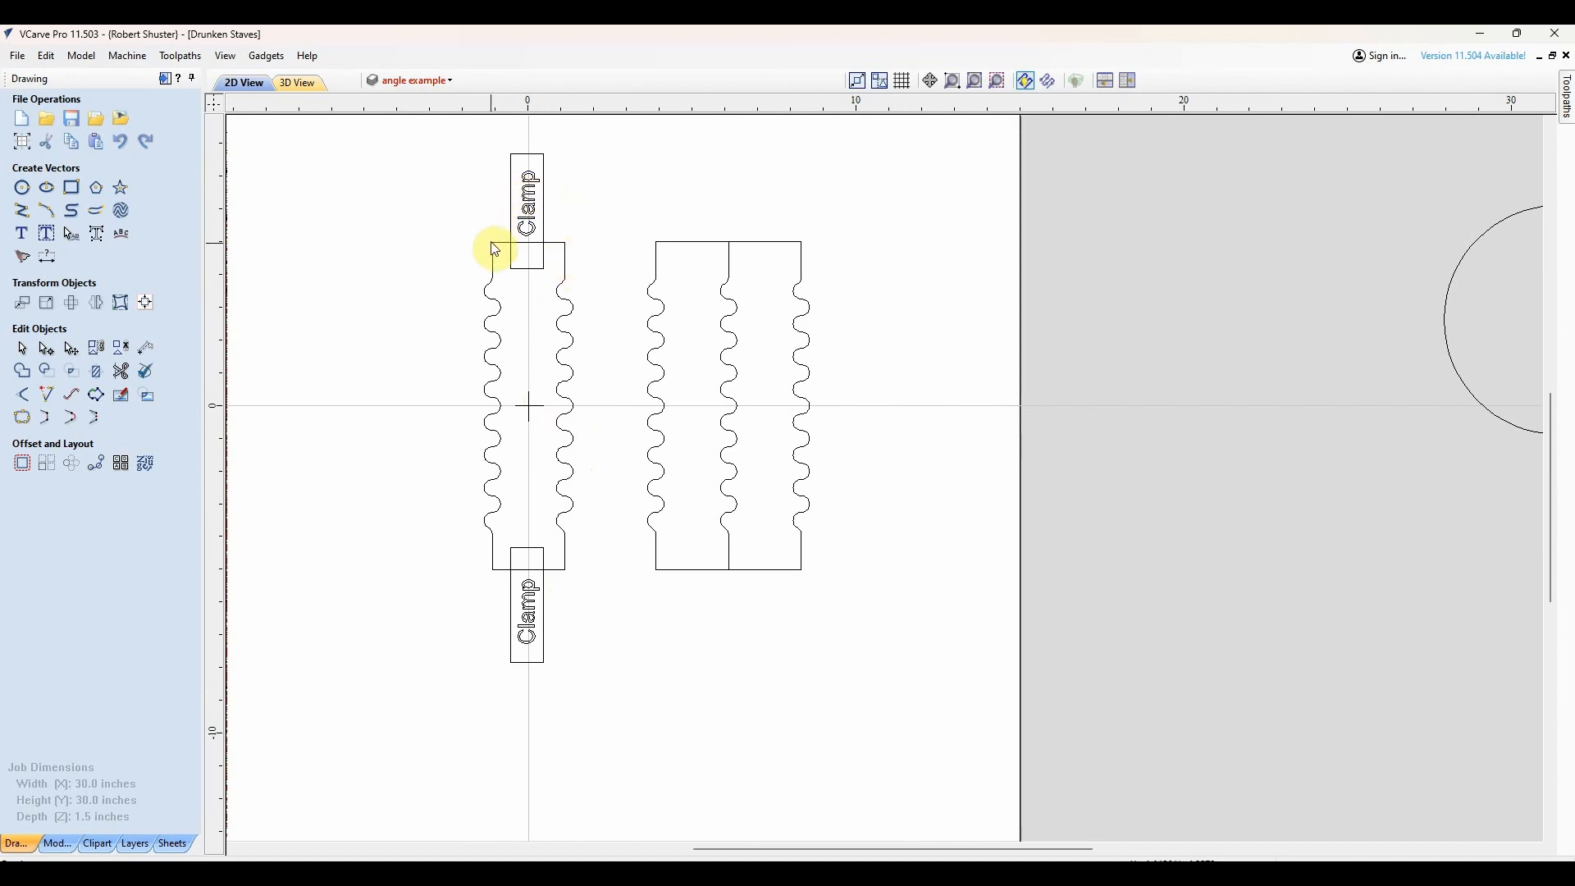
Step: Examine how the two adjoining wavy staves meet along their shared edge, both at the straight end and at the curves
left_click(590, 377)
scroll(696, 421, "up", 10)
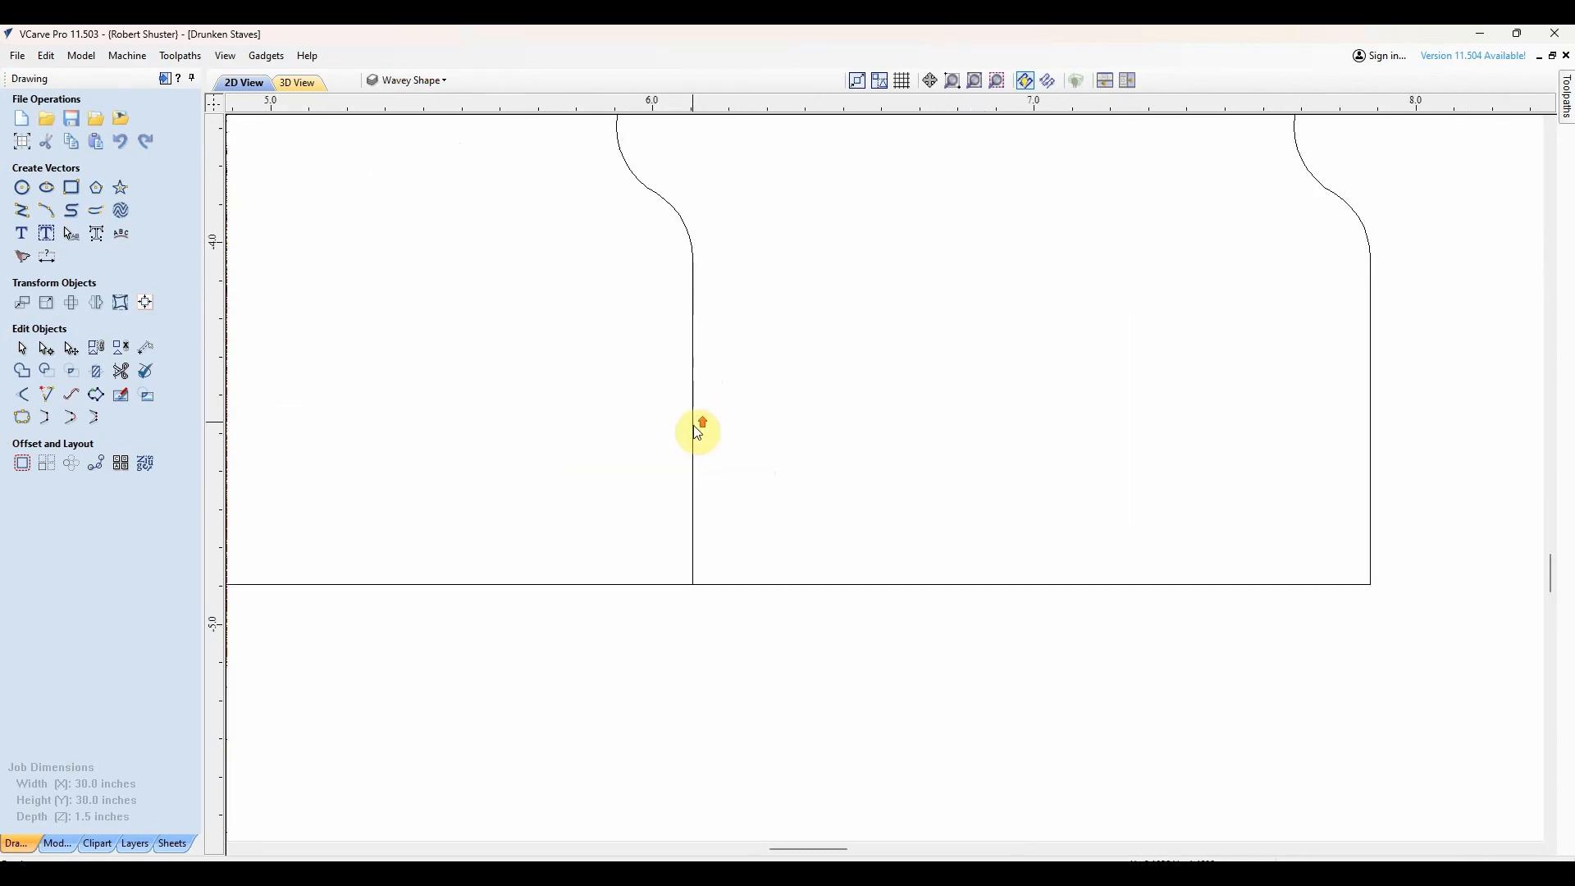
scroll(699, 693, "down", 10)
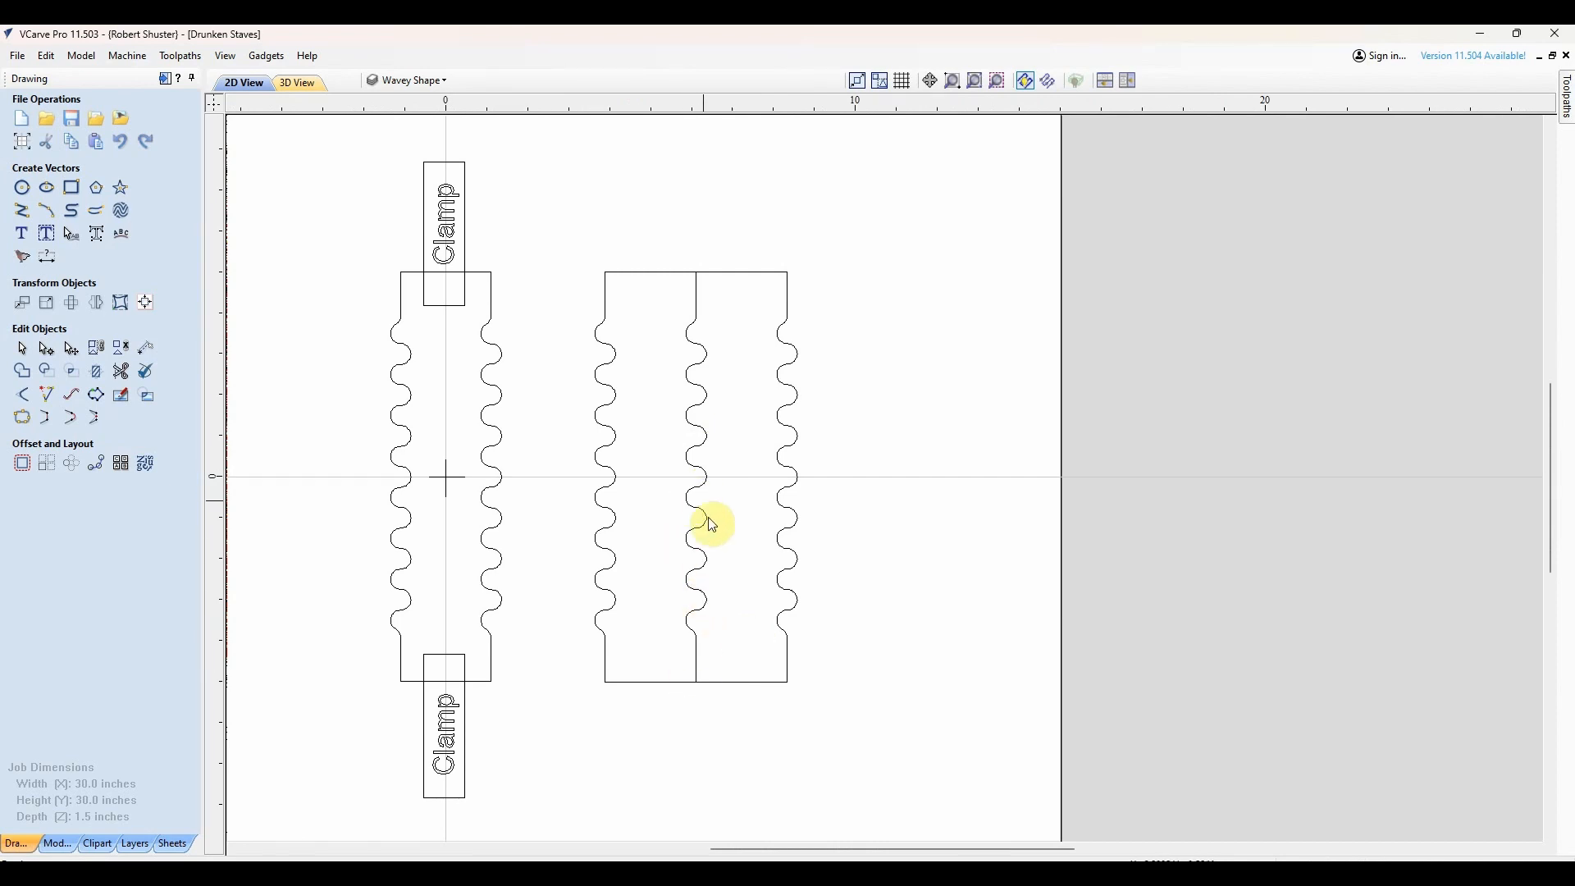
scroll(693, 466, "up", 5)
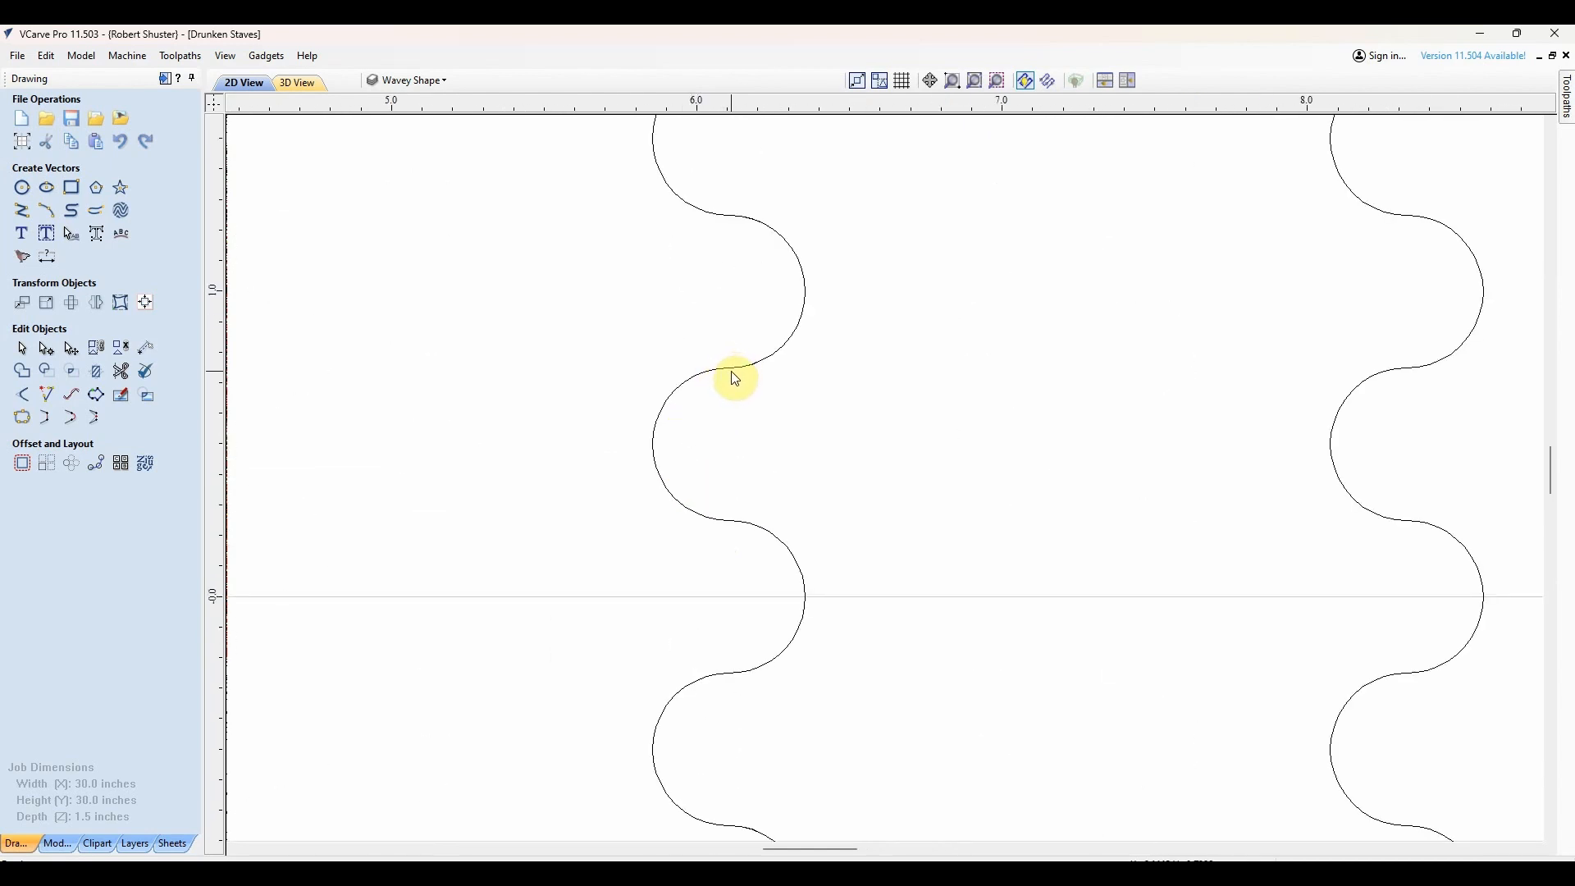
scroll(736, 379, "down", 6)
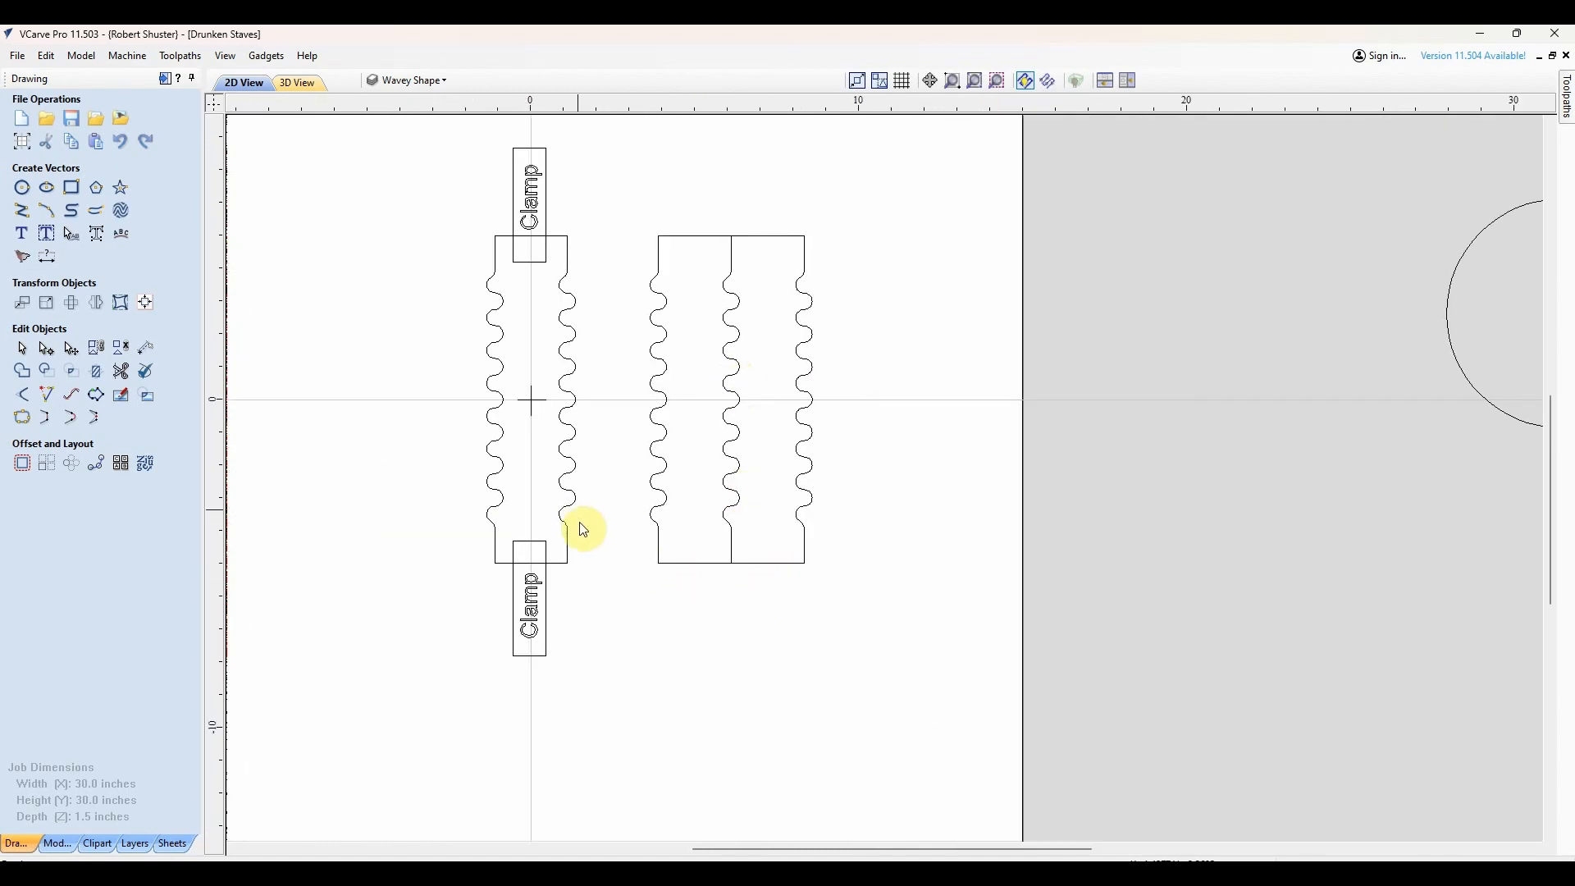
Step: Offset the first of the two adjoining wavy stave outlines inwards by .005 inches with sharp corners, keeping the original, and inspect the gap
left_click(677, 564)
left_click(24, 467)
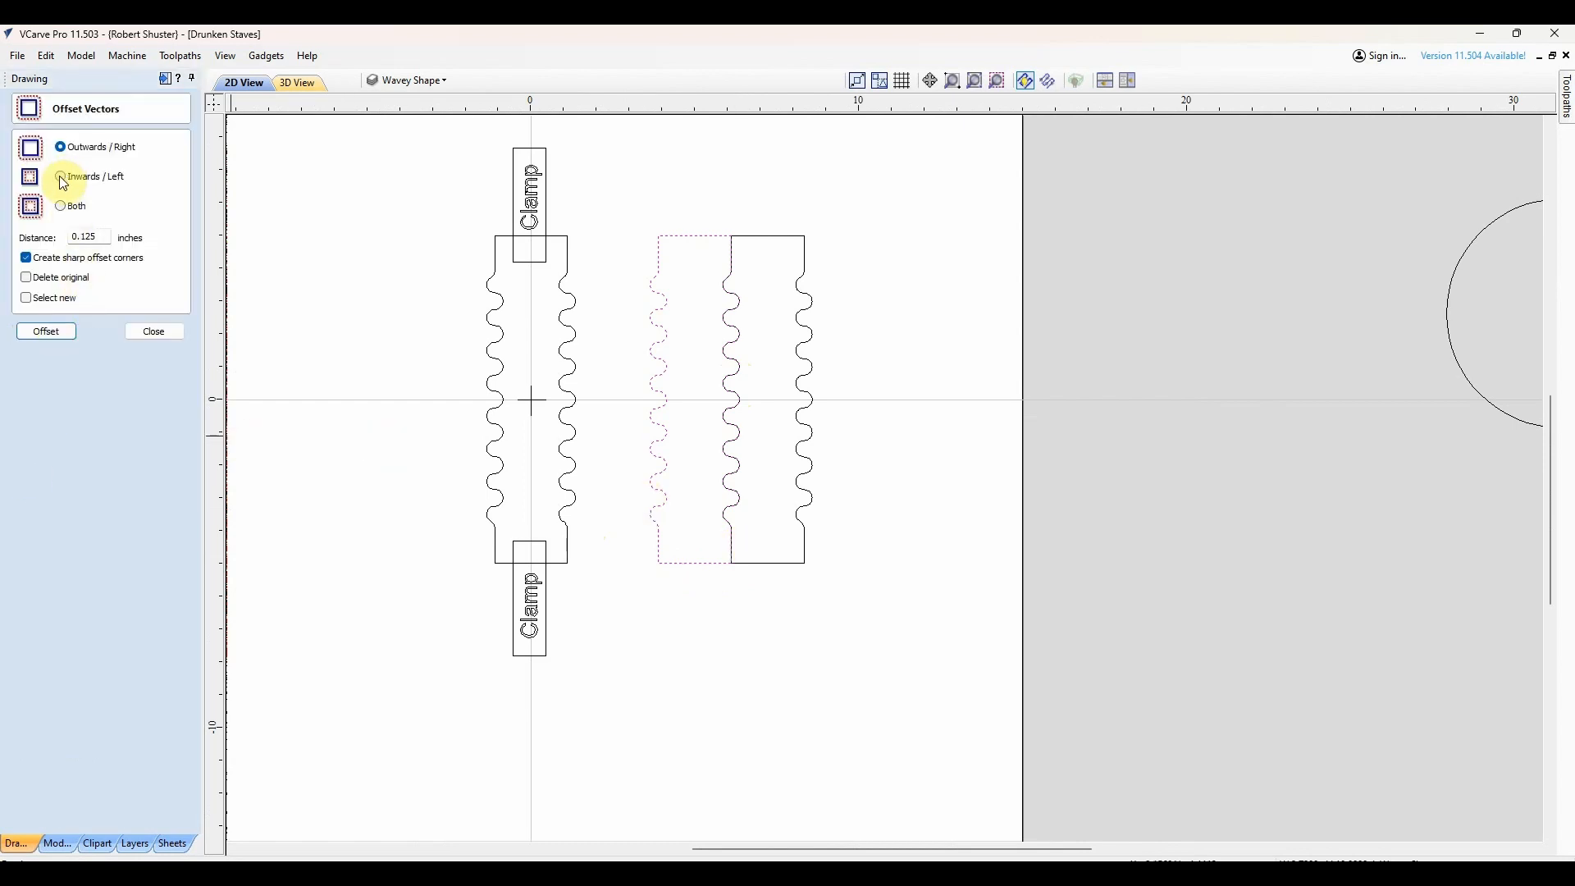
left_click(60, 177)
double_click(90, 237)
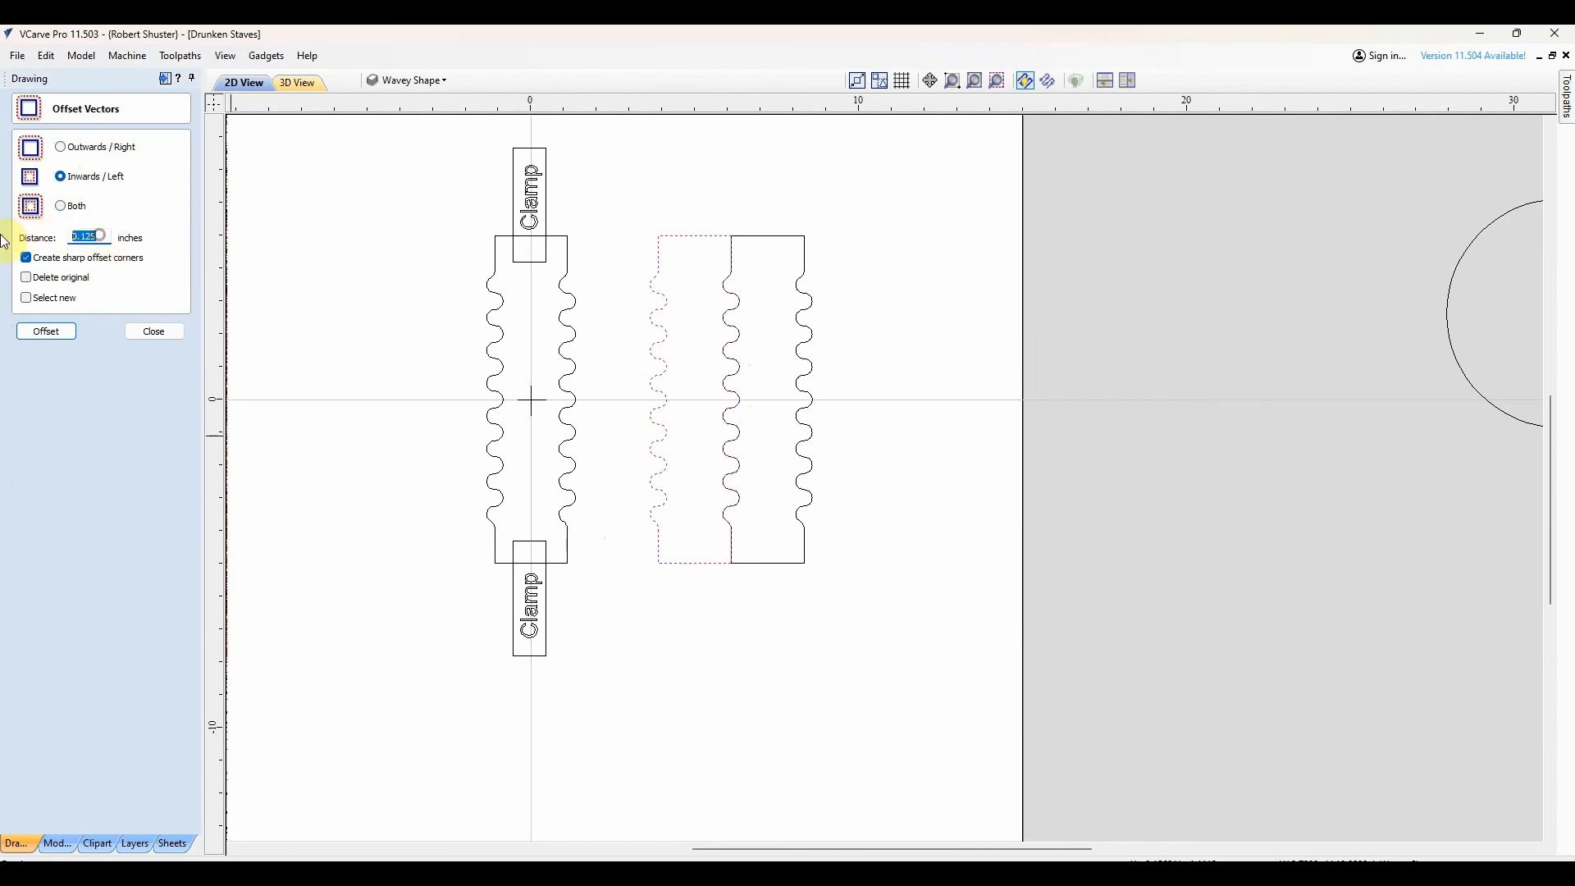
type(".005")
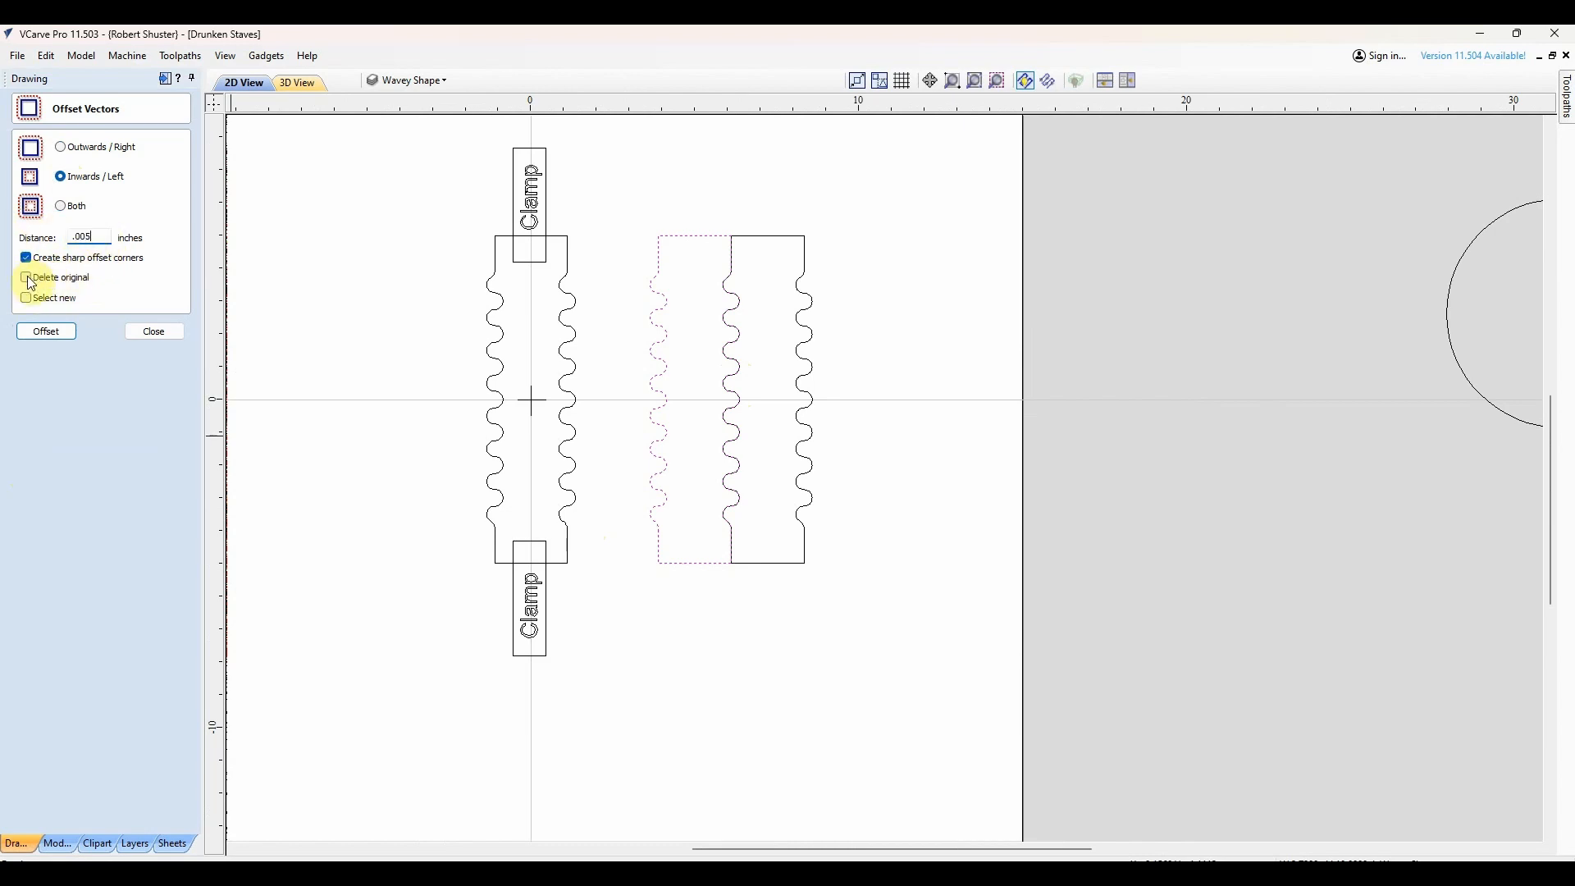
left_click(47, 332)
scroll(692, 243, "up", 5)
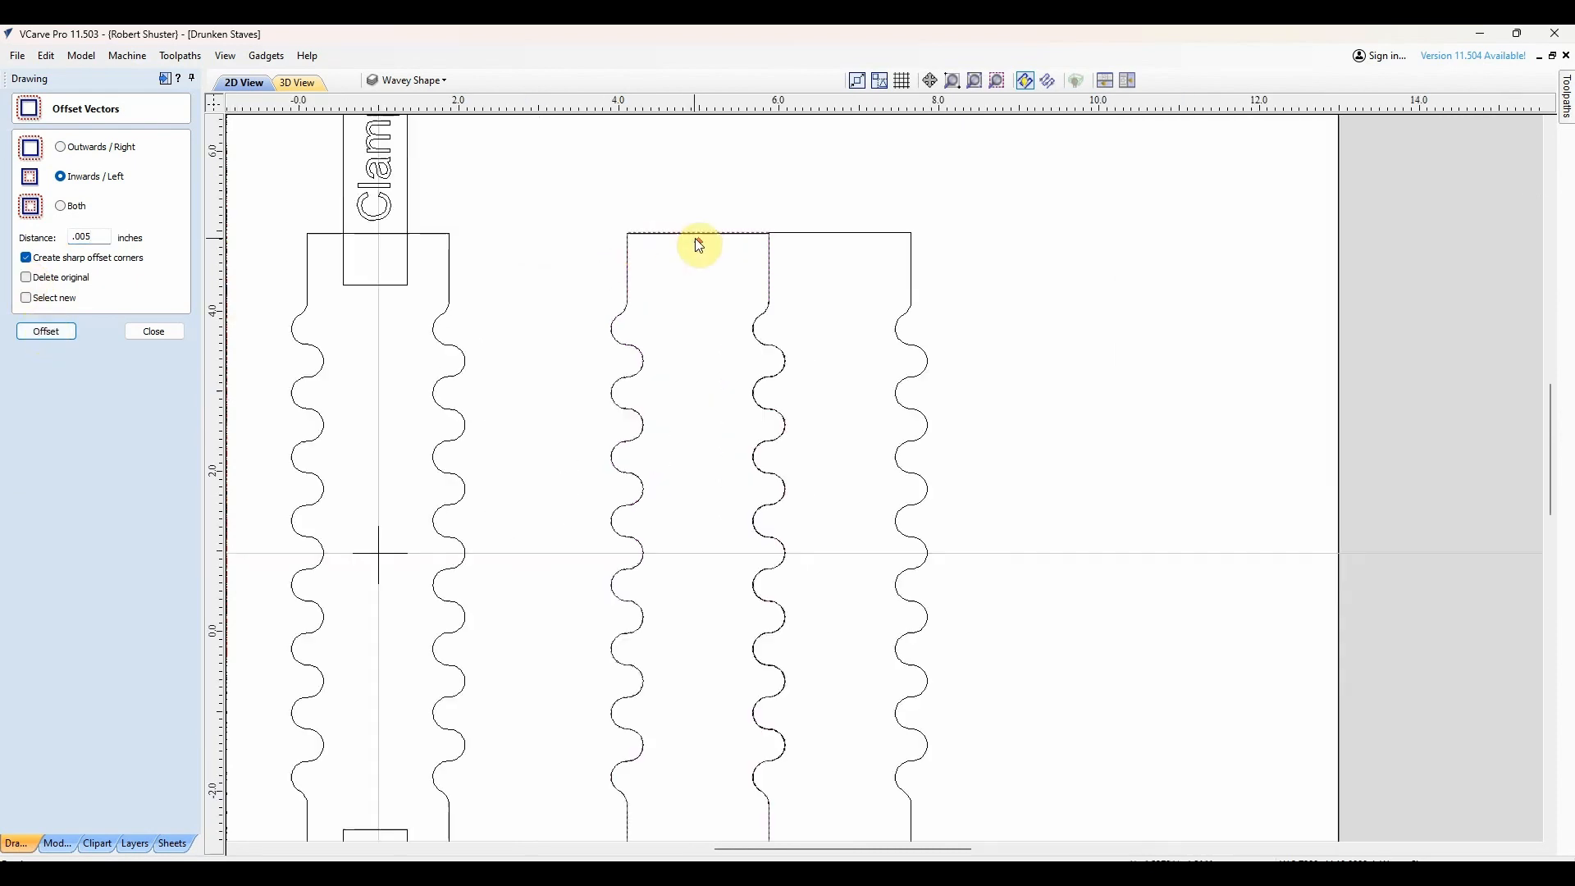
scroll(566, 246, "up", 8)
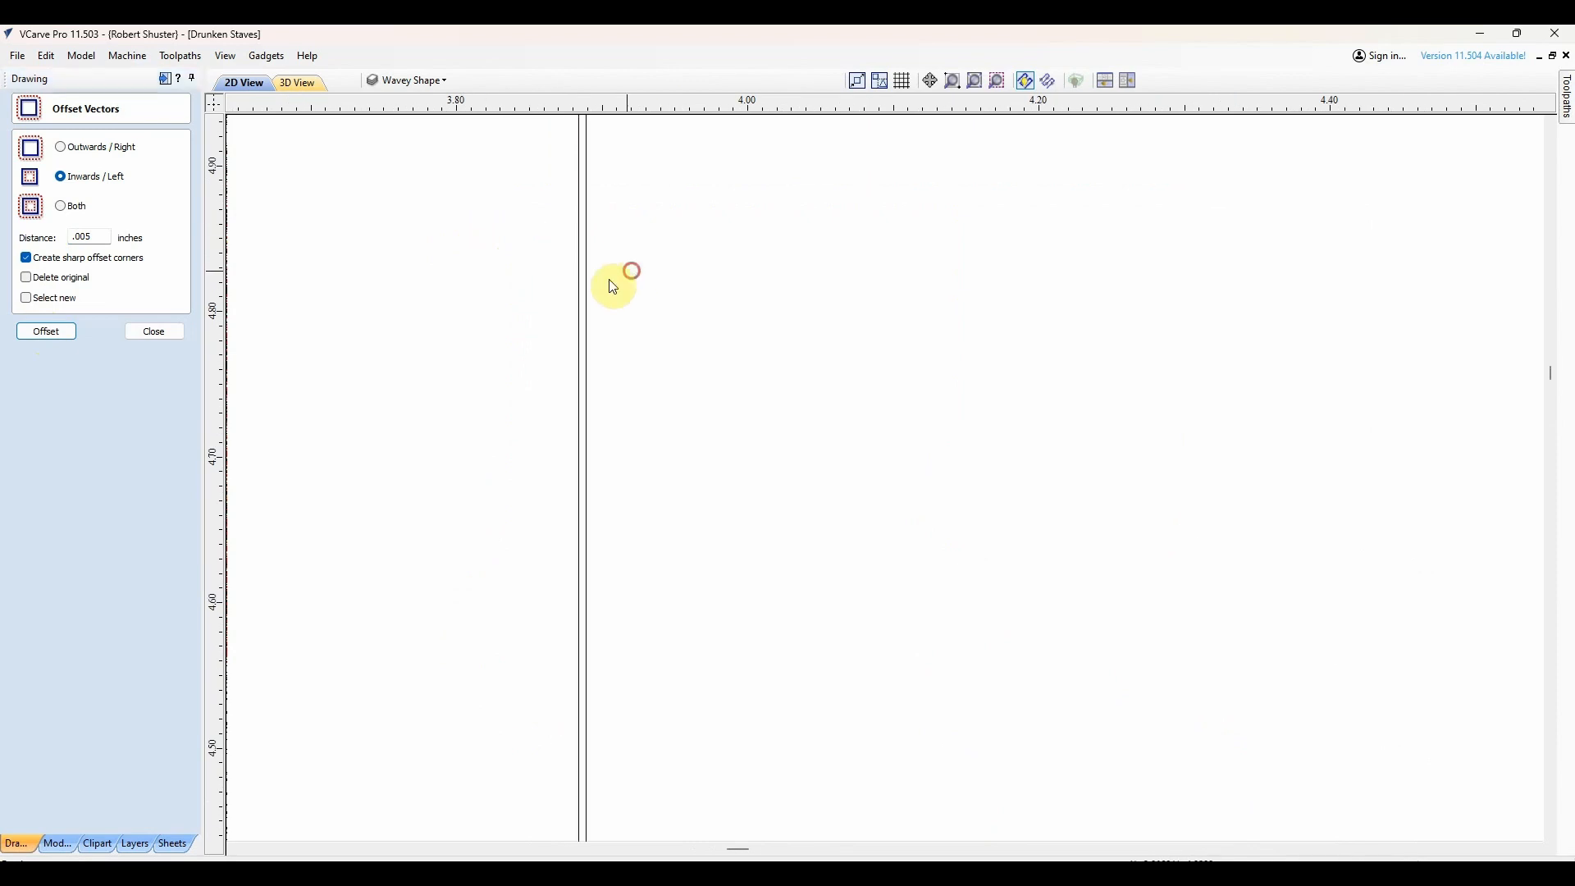
scroll(624, 305, "down", 10)
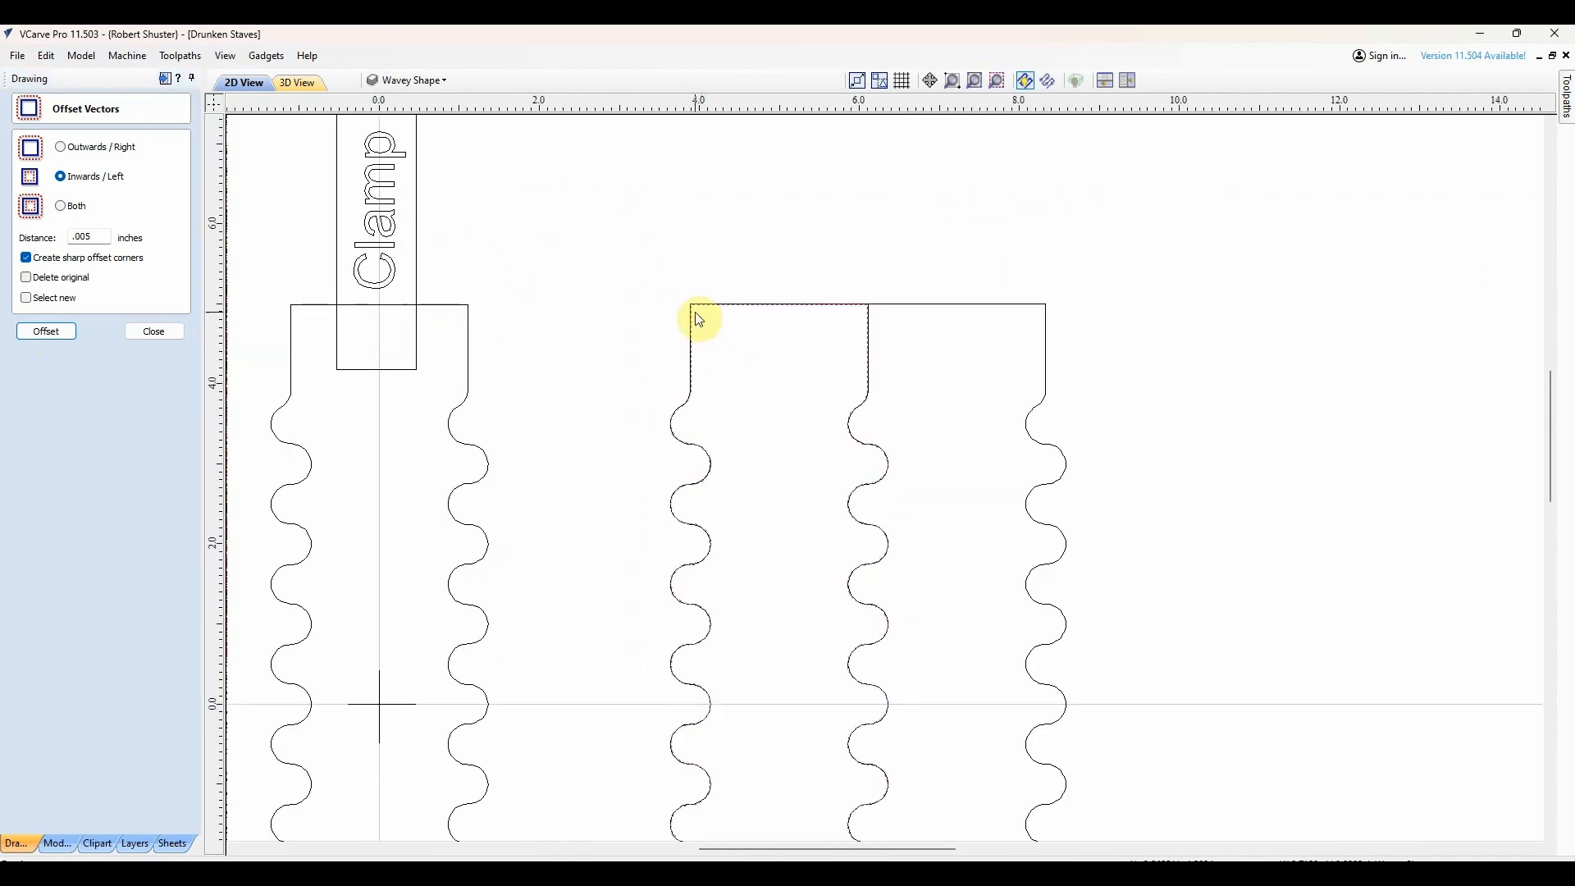
scroll(695, 312, "up", 3)
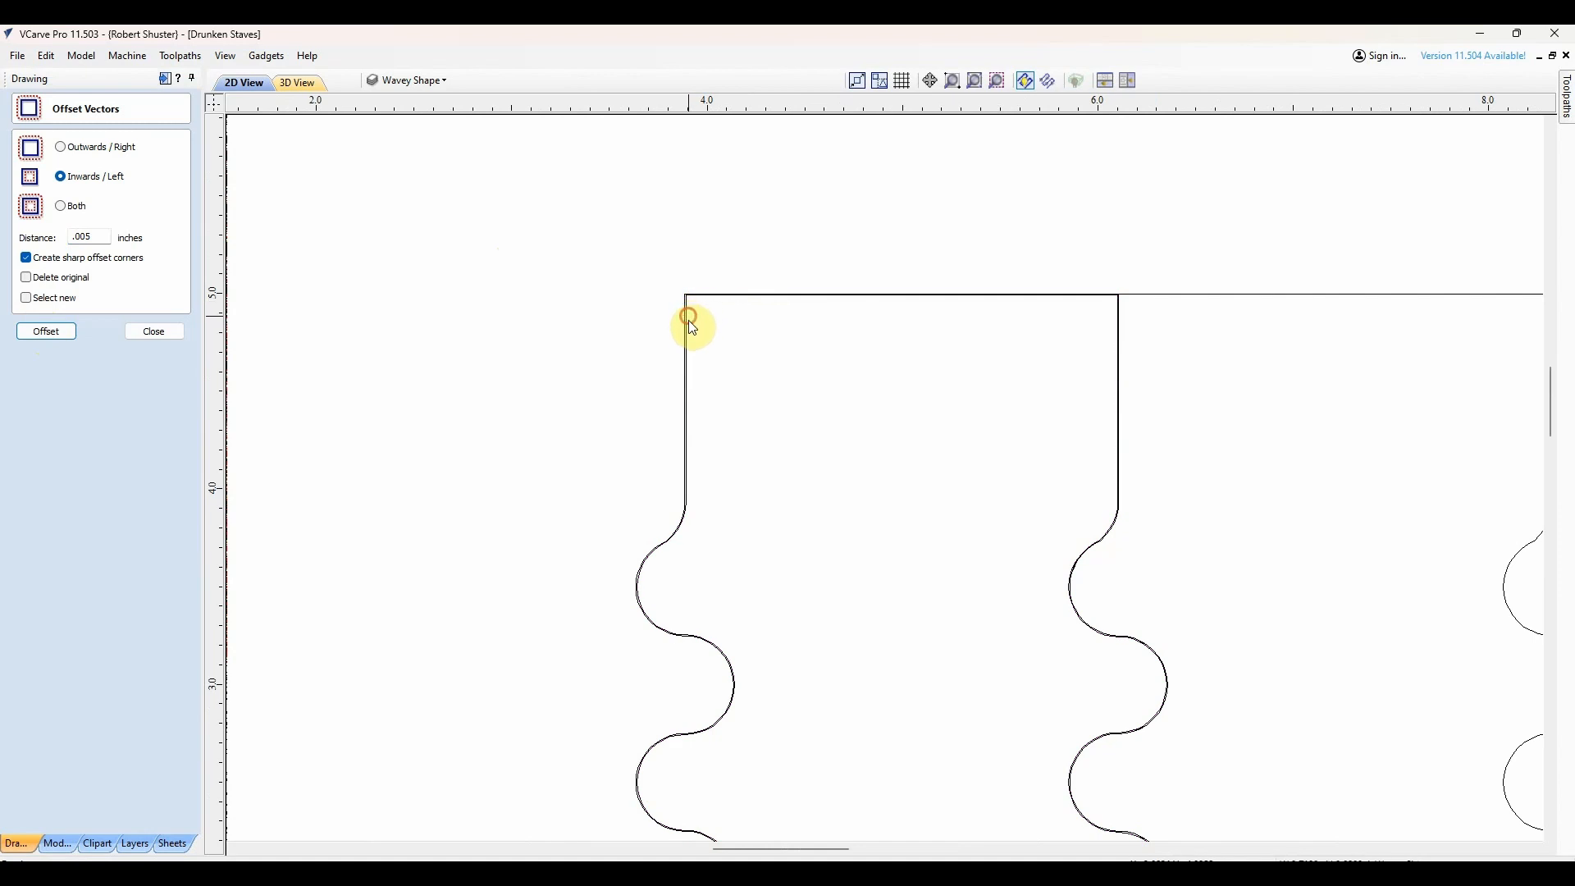
Step: Move the inset wavy stave outline from the adjoining pair onto the clamped stave, centred on the origin between the two clamps
left_click(688, 320)
left_click_drag(687, 322, 346, 330)
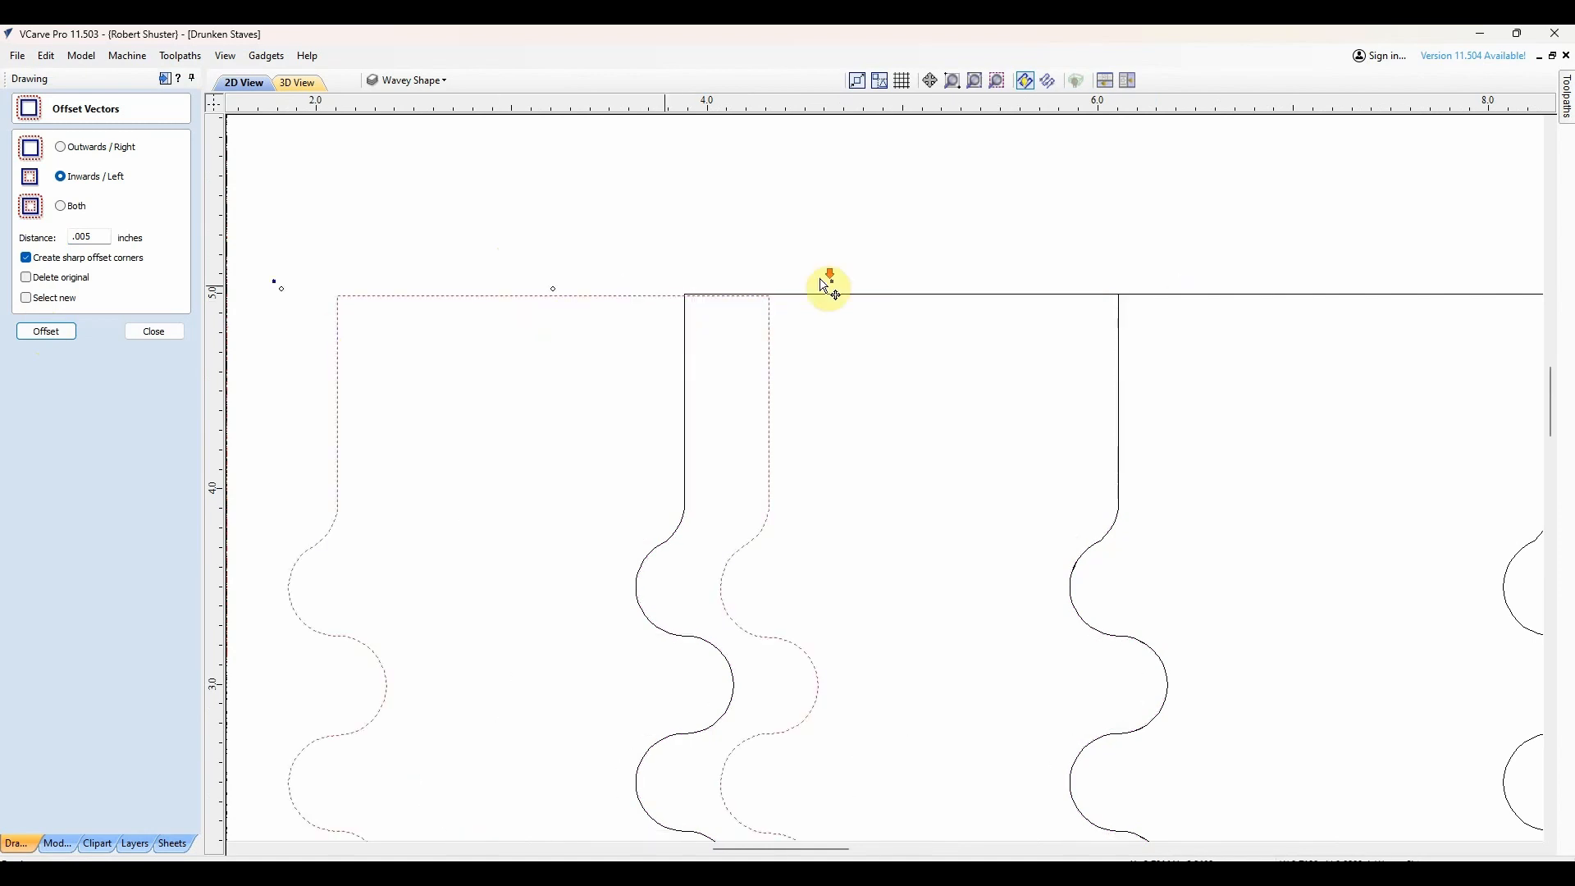
scroll(829, 288, "down", 6)
left_click_drag(723, 295, 559, 294)
scroll(555, 420, "up", 5)
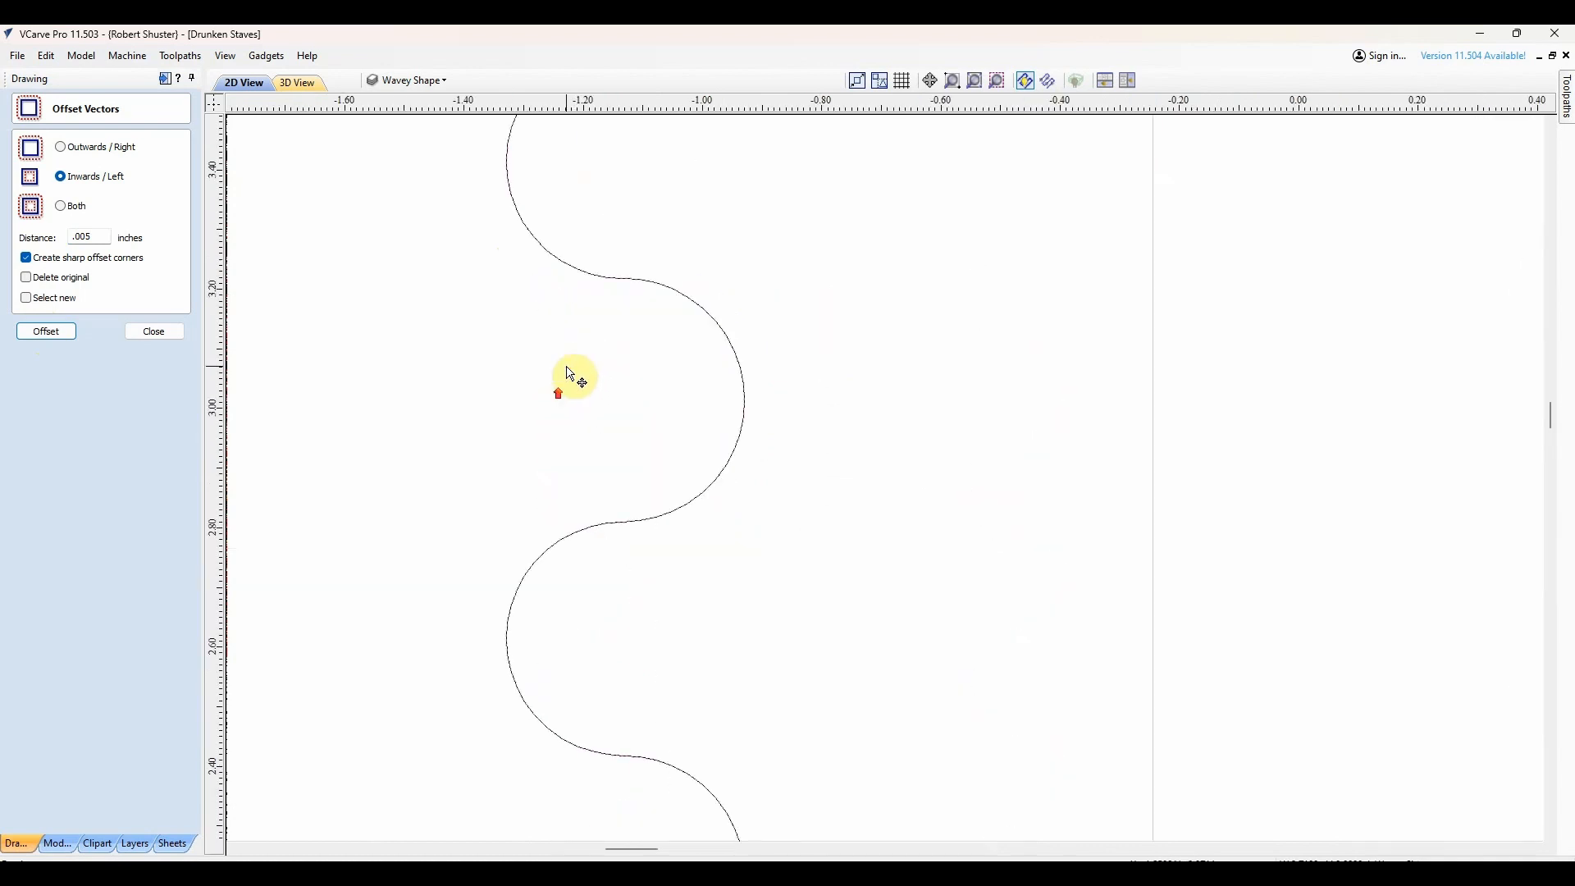
scroll(786, 341, "up", 3)
scroll(781, 341, "down", 2)
scroll(783, 345, "down", 6)
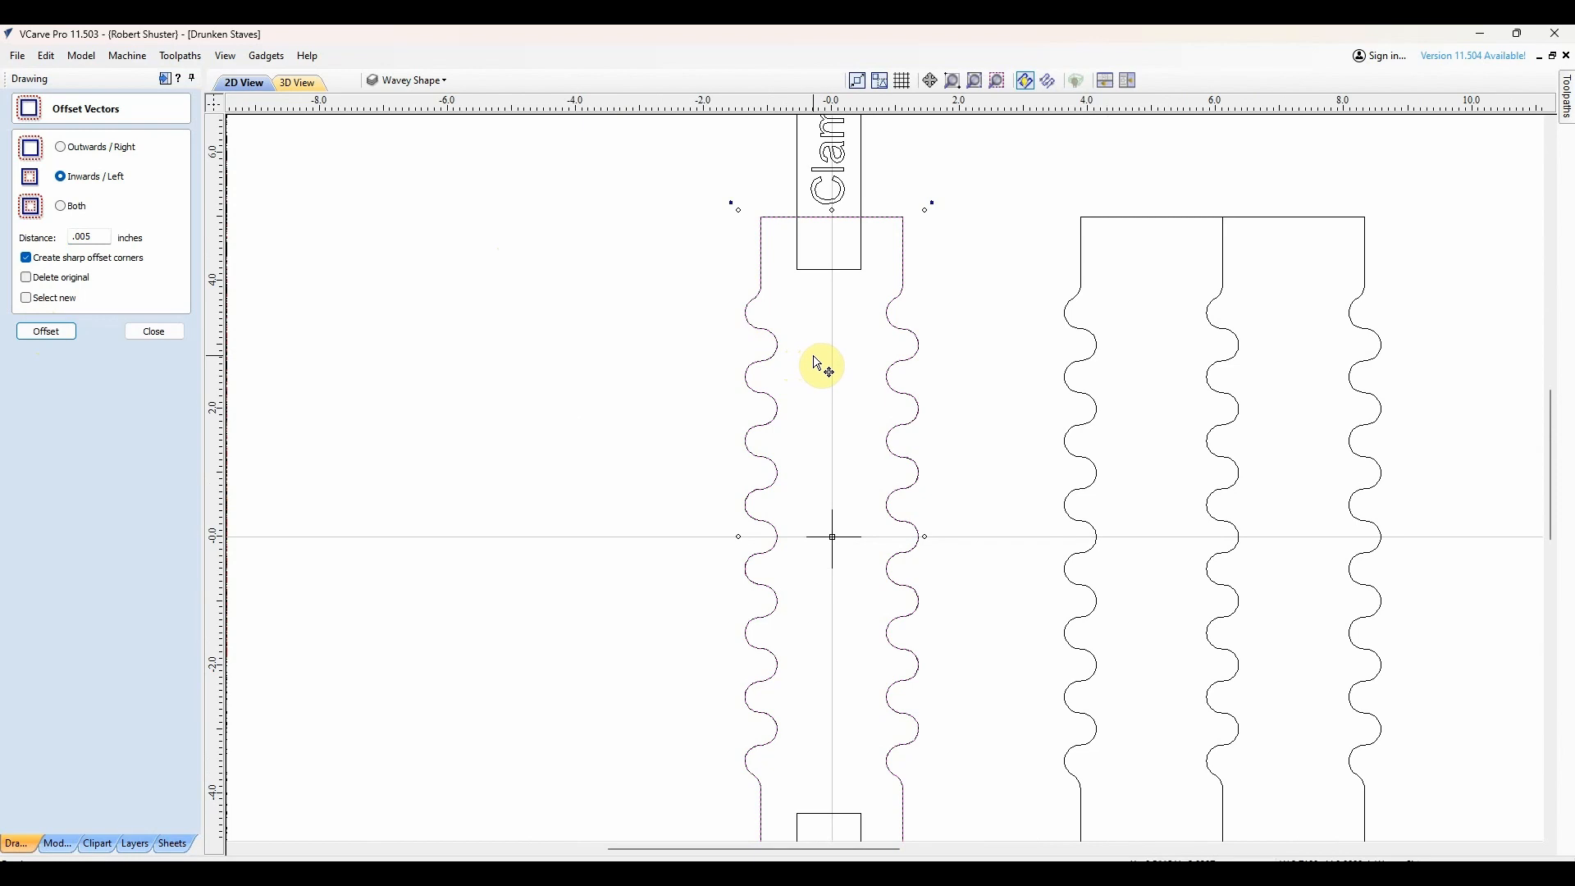
left_click(931, 293)
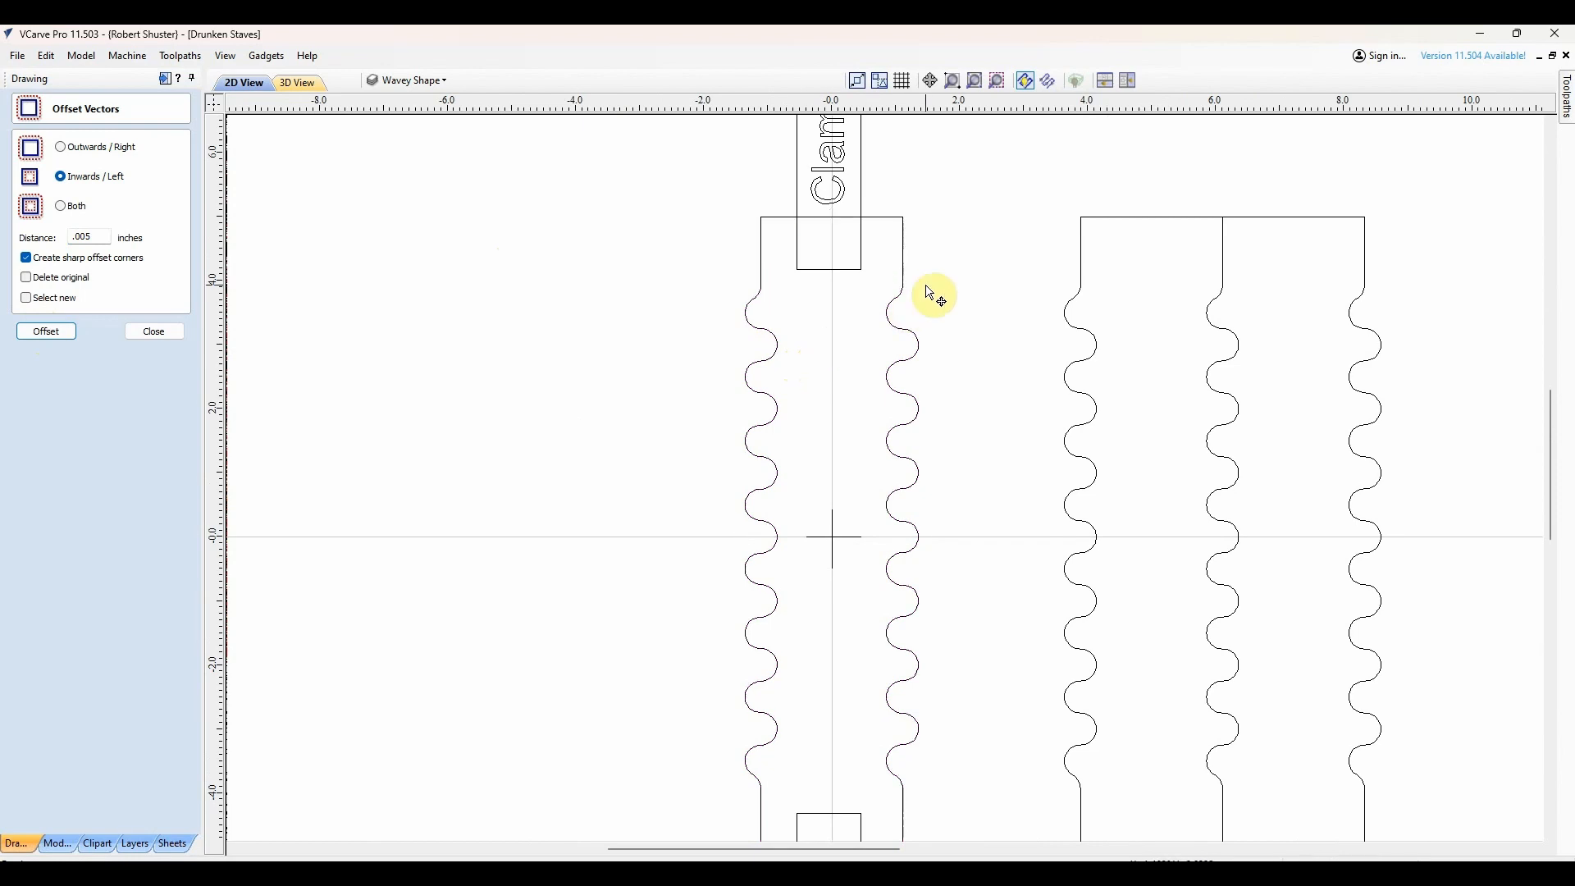
scroll(721, 337, "down", 3)
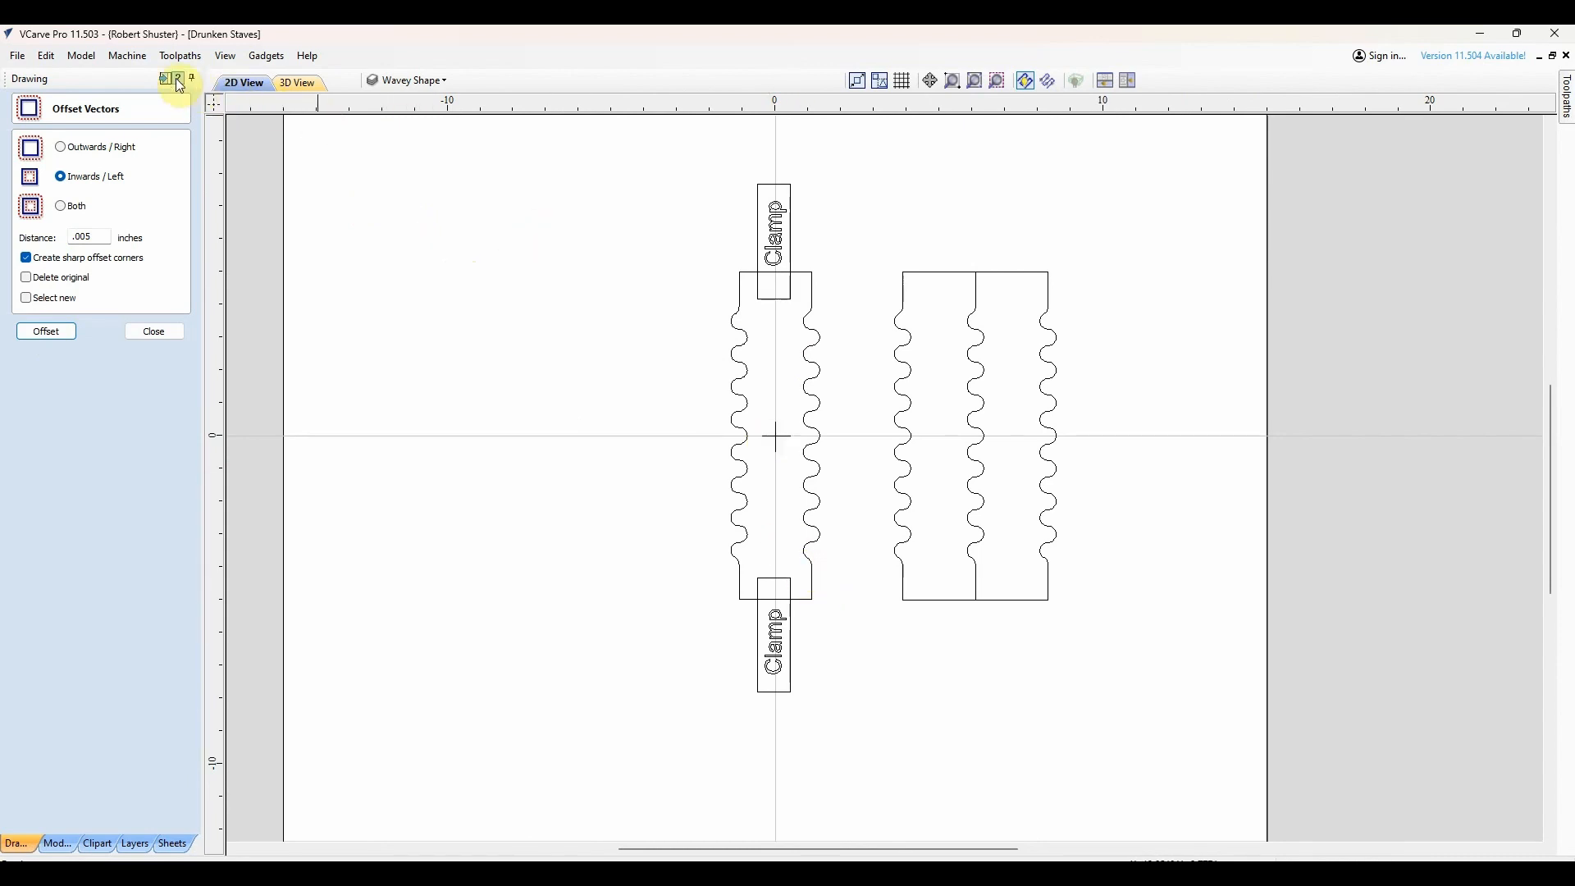
left_click(176, 329)
left_click(166, 79)
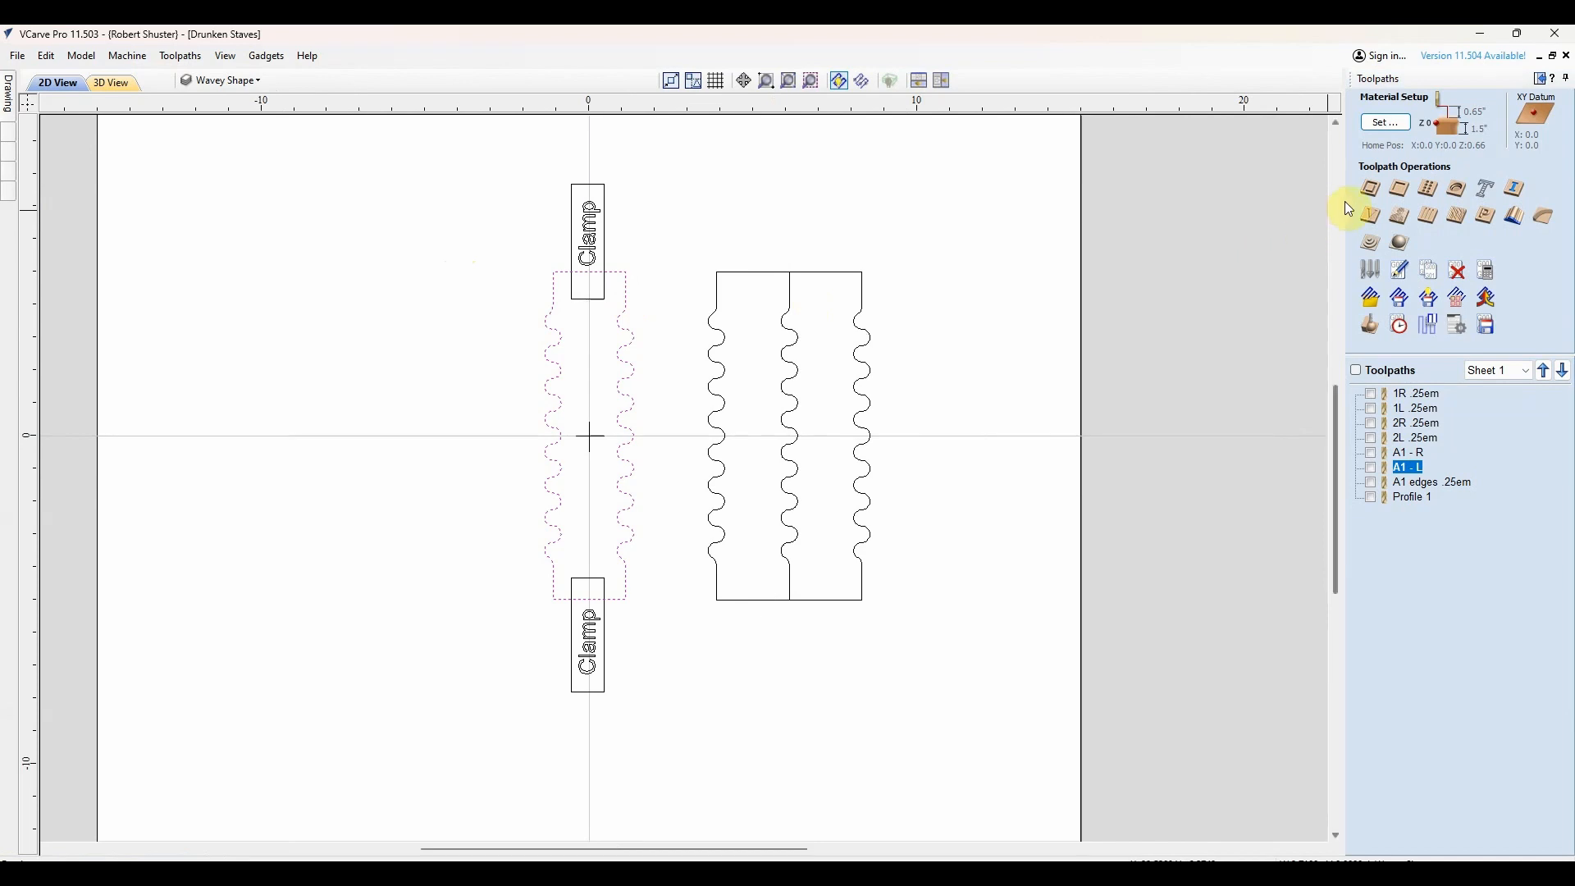
left_click(1371, 190)
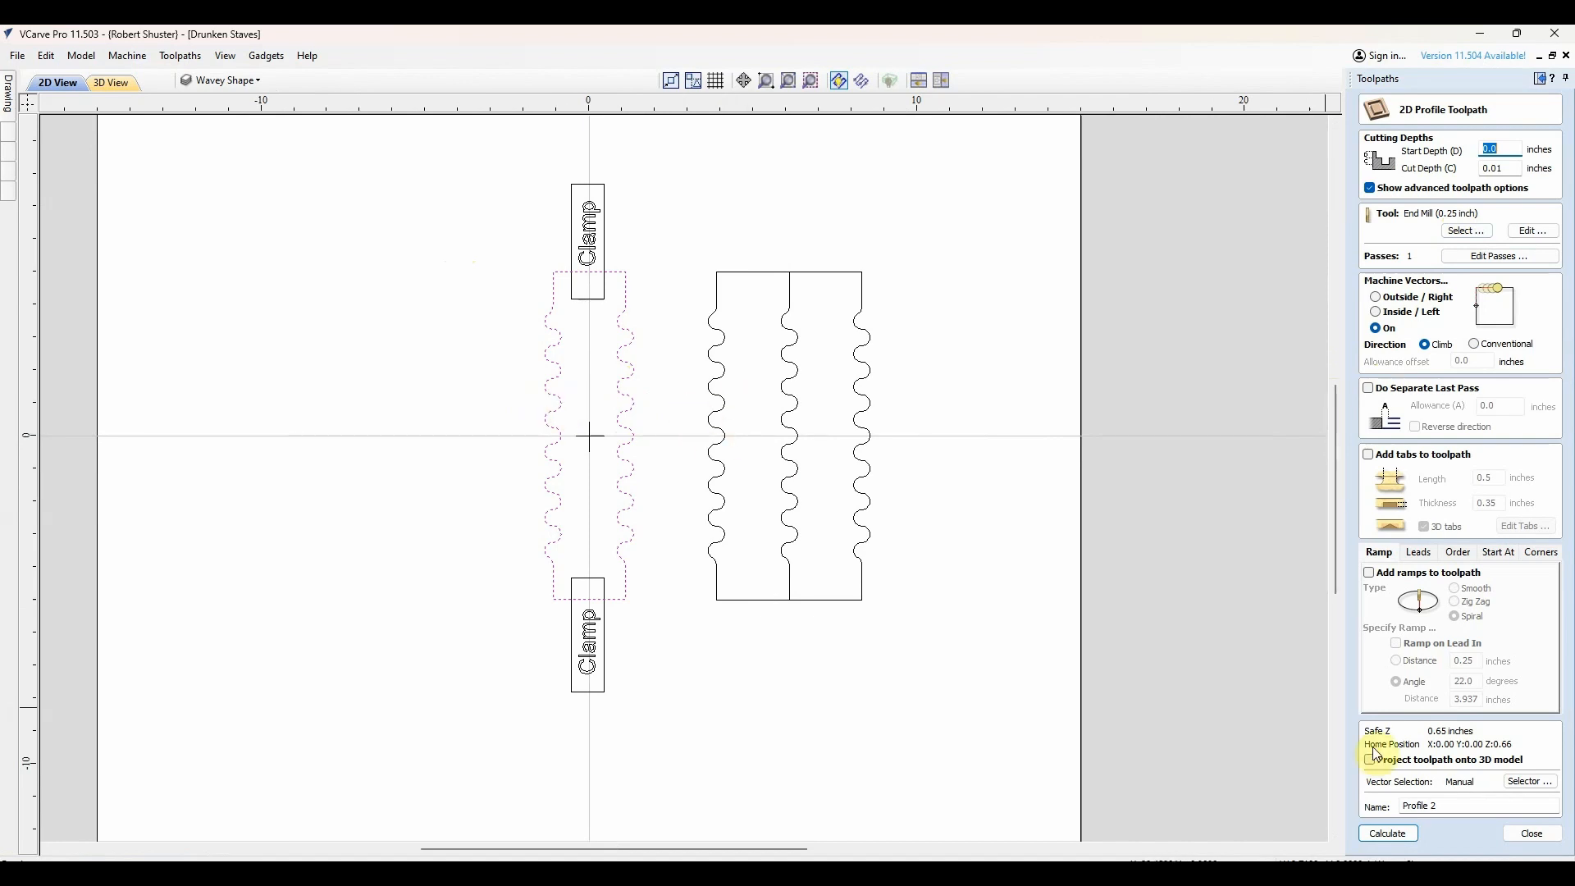
left_click(1532, 834)
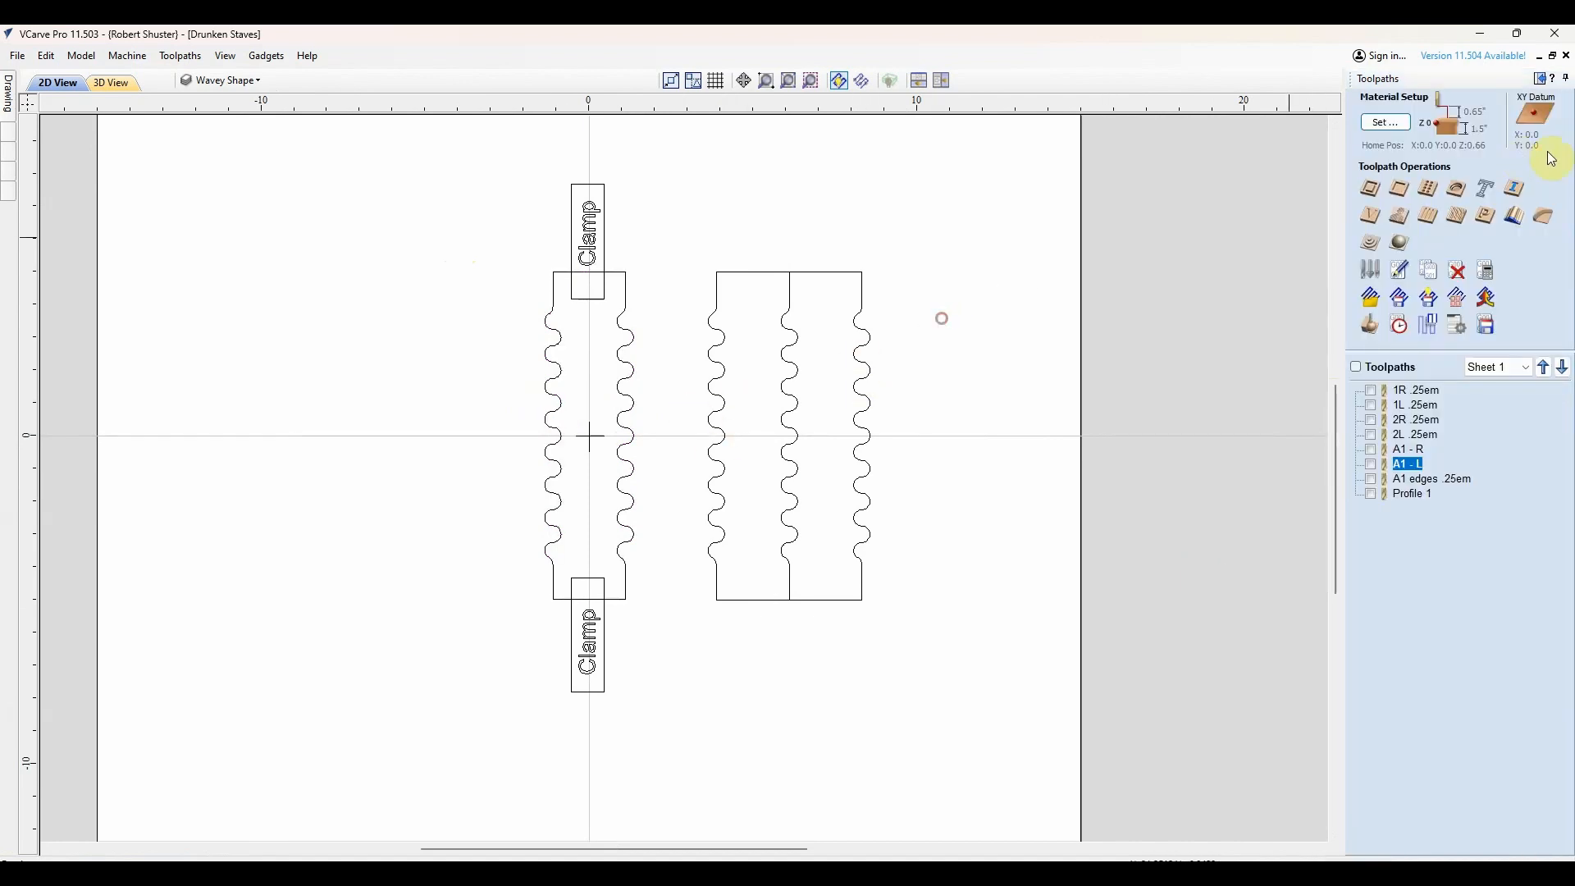
left_click(1545, 78)
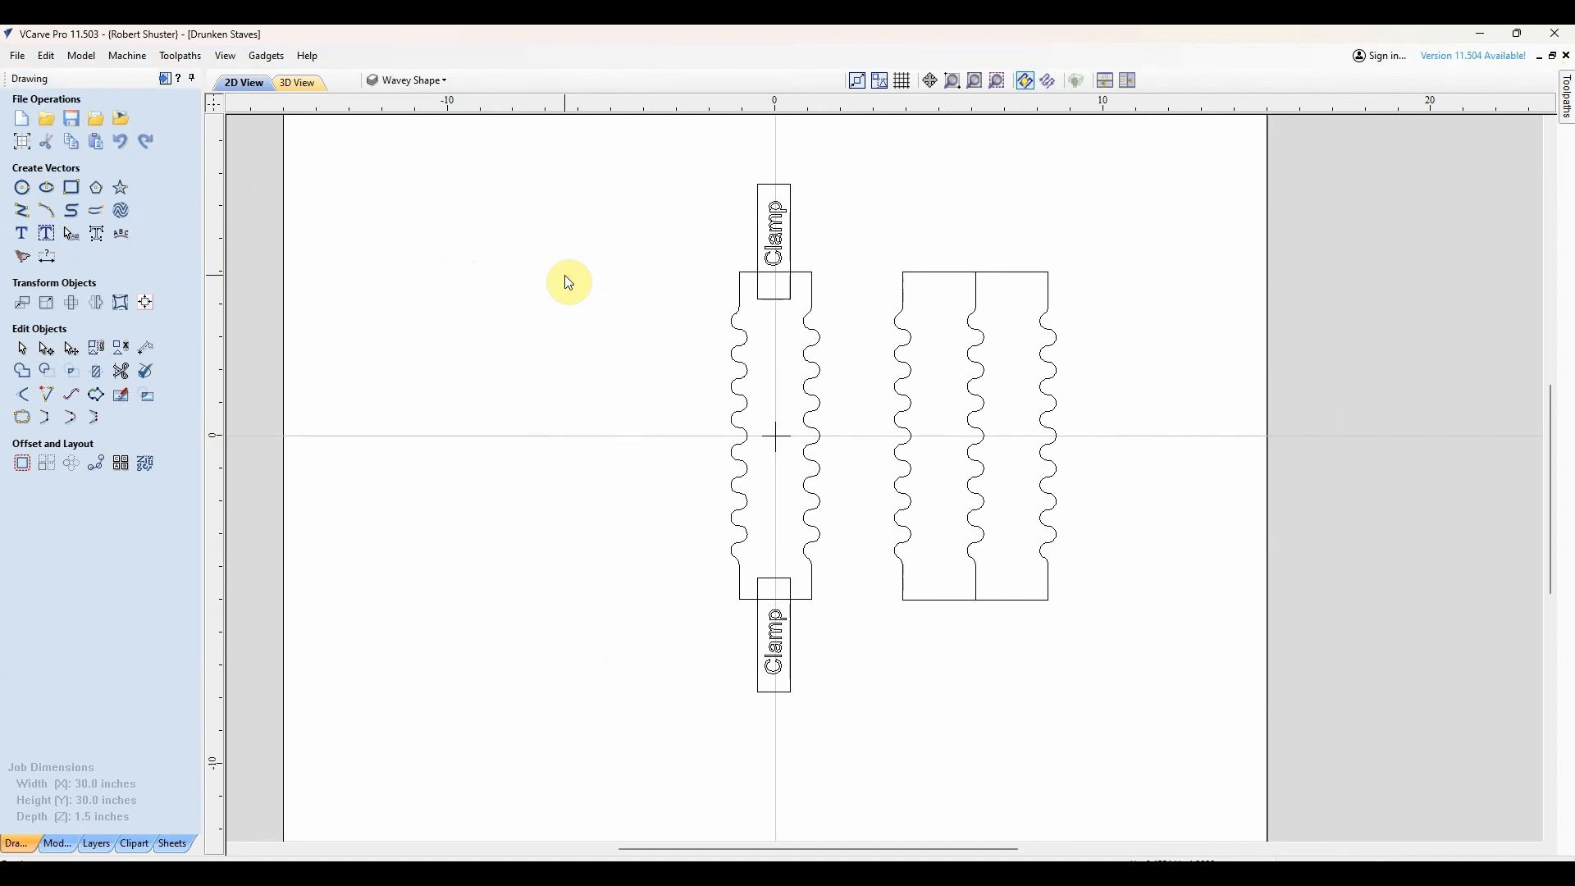
Step: Offset the clamped wavy stave outline outwards by .125 inches with sharp corners, keeping the original
left_click(811, 316)
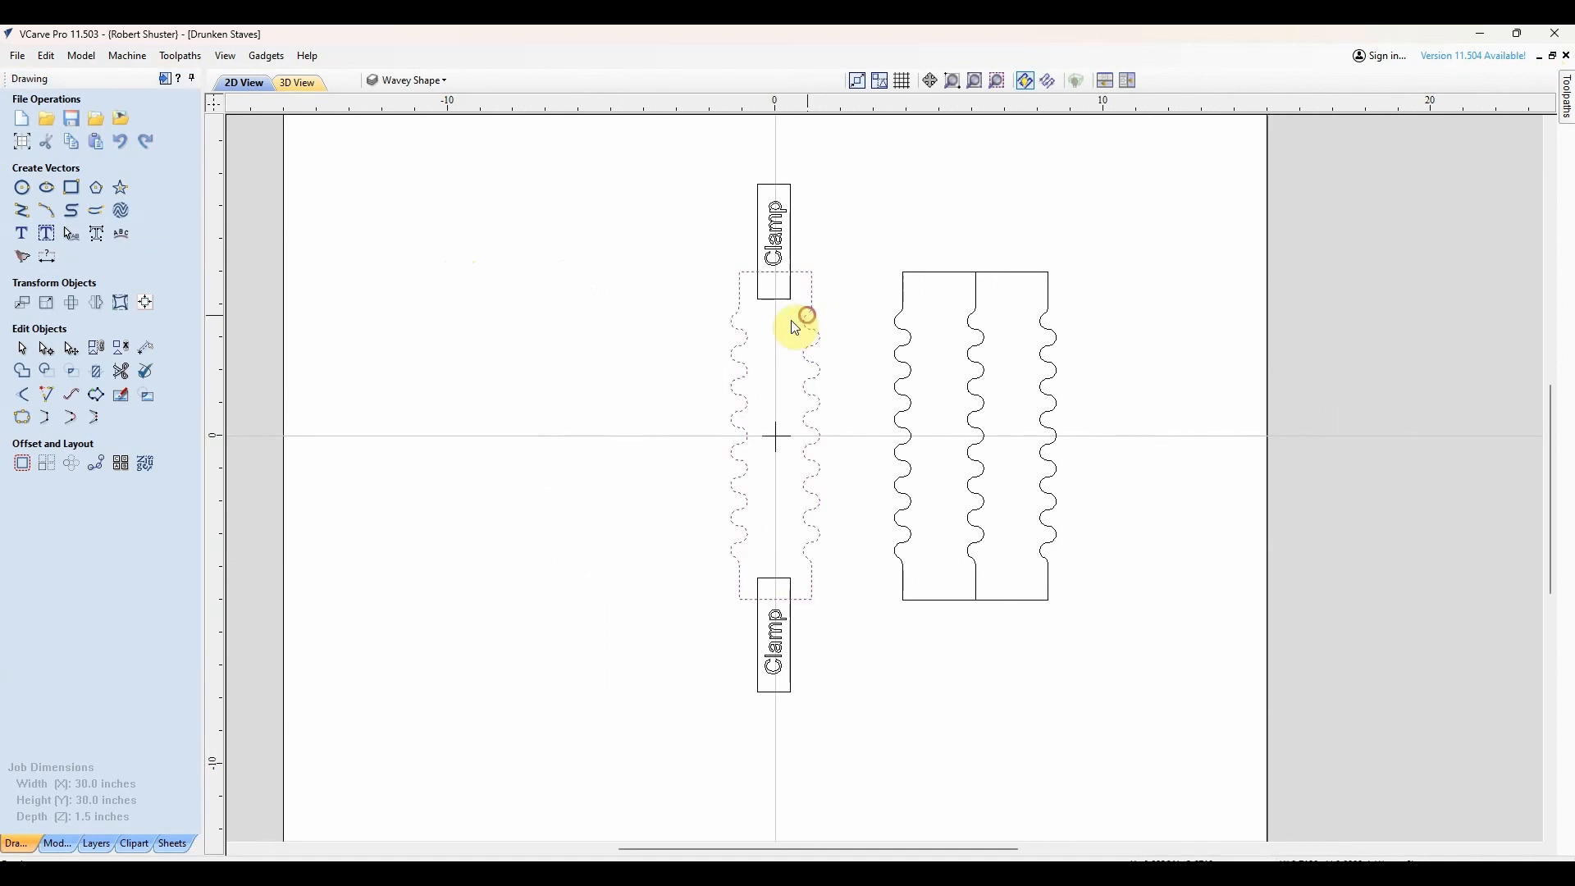
left_click(18, 467)
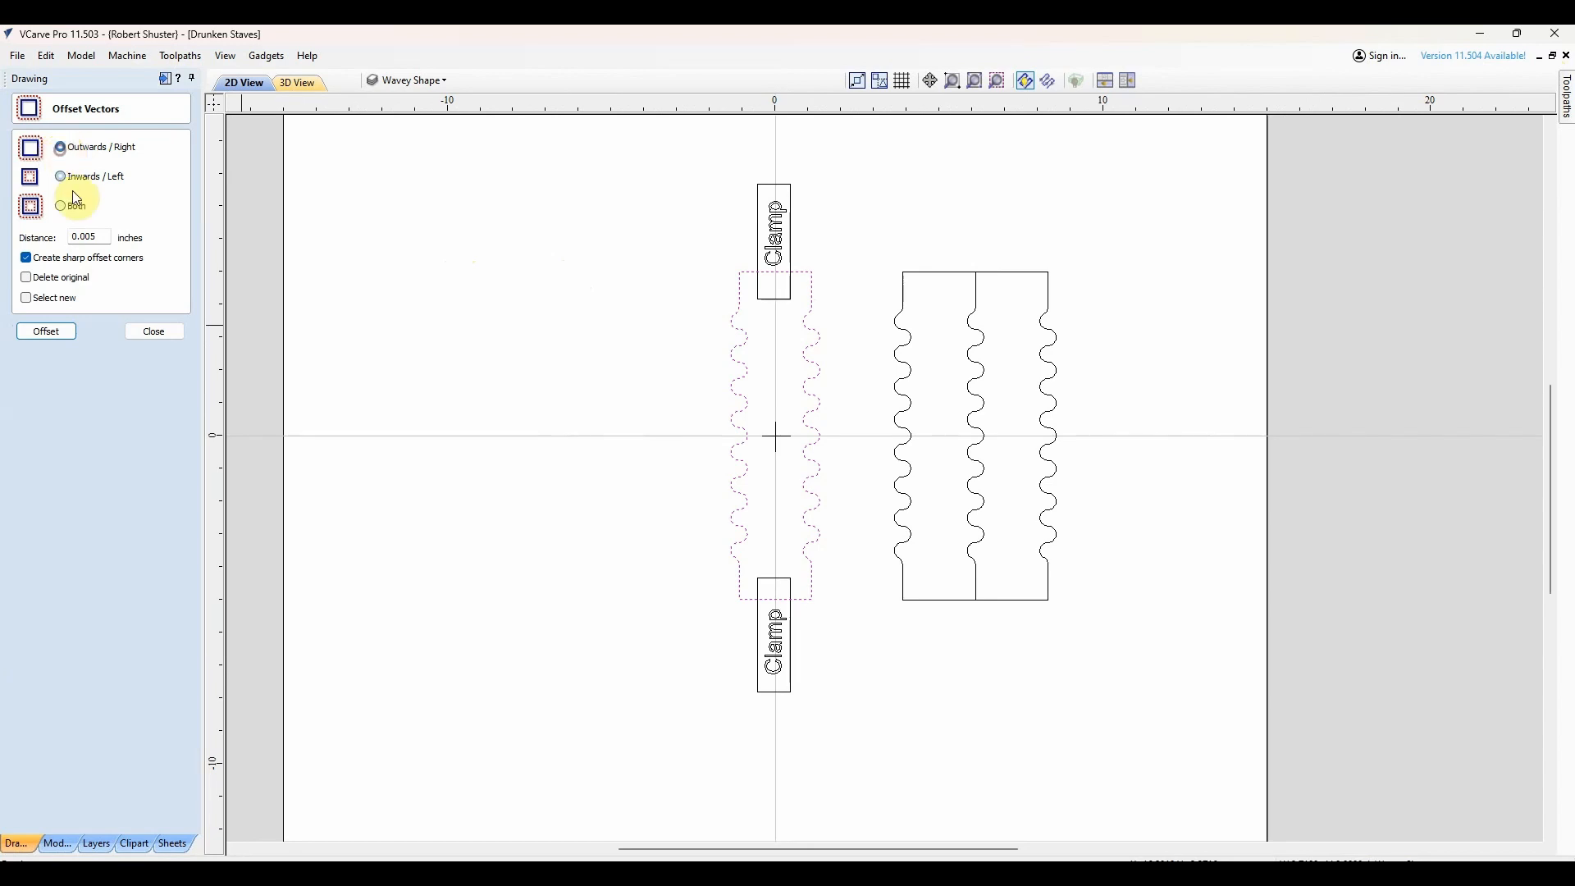
left_click_drag(103, 237, 45, 231)
type(".125")
left_click(50, 331)
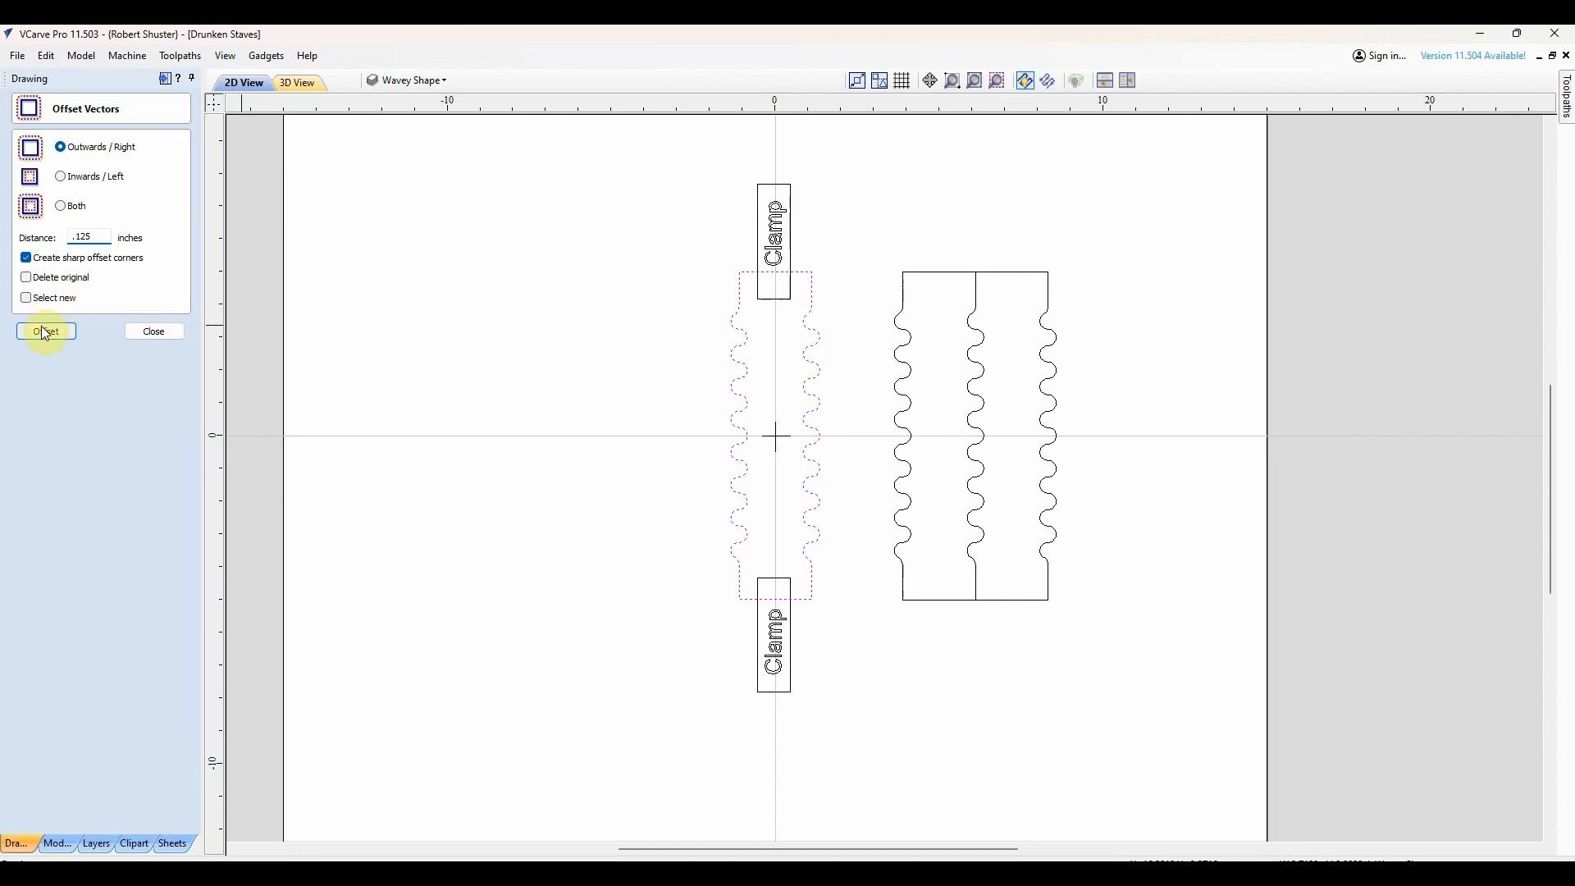
left_click(45, 332)
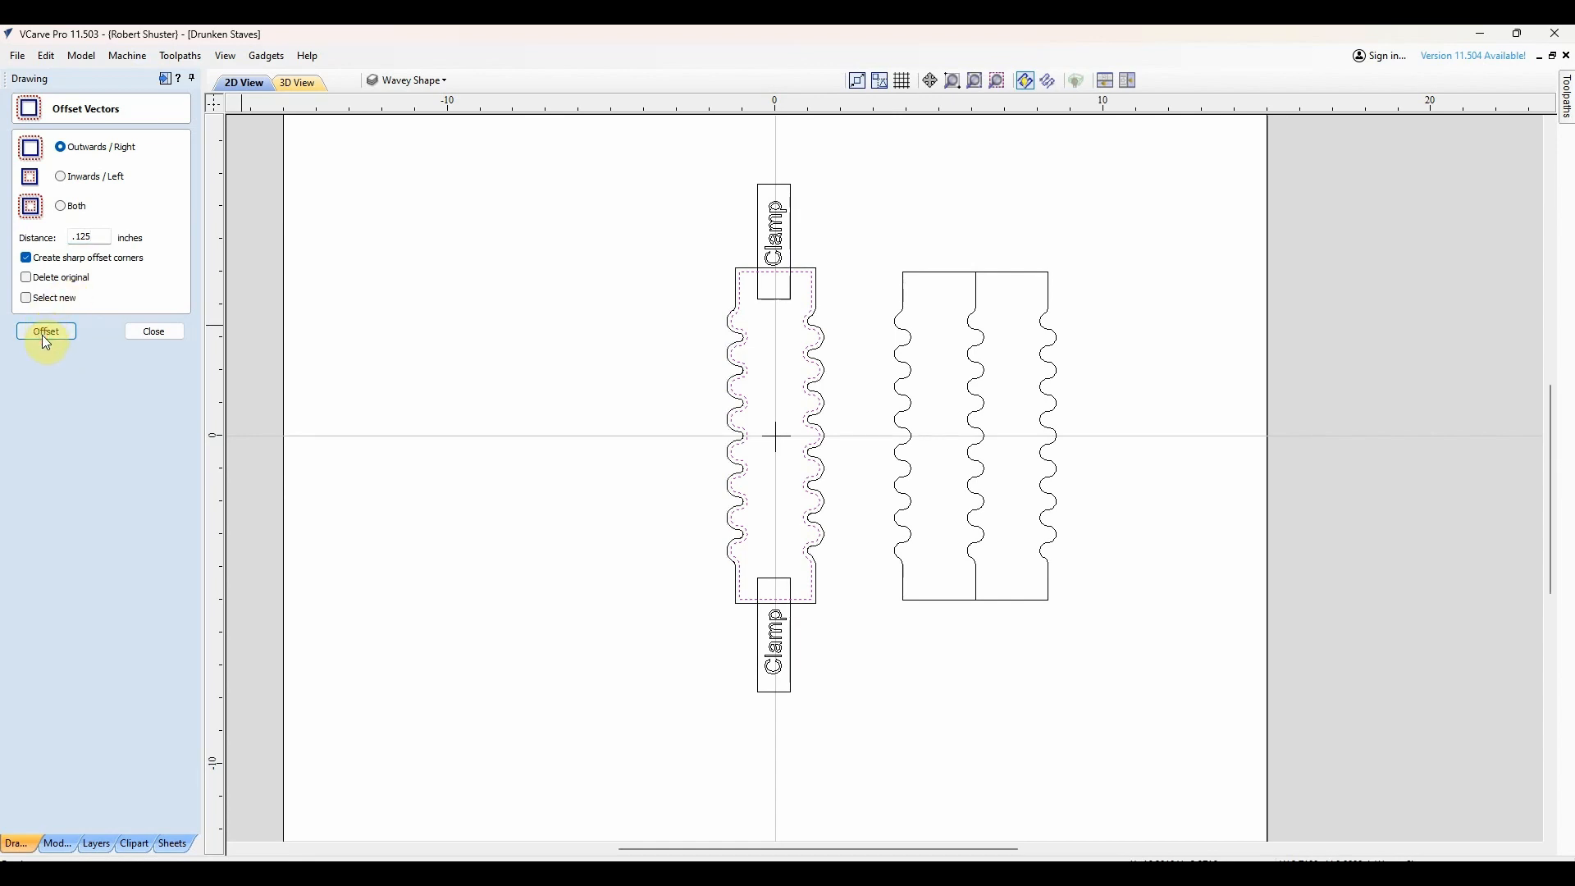
Step: Delete the straight spans at the upper and lower ends of the outer offset outline, leaving two open wavy side vectors
scroll(775, 259, "up", 3)
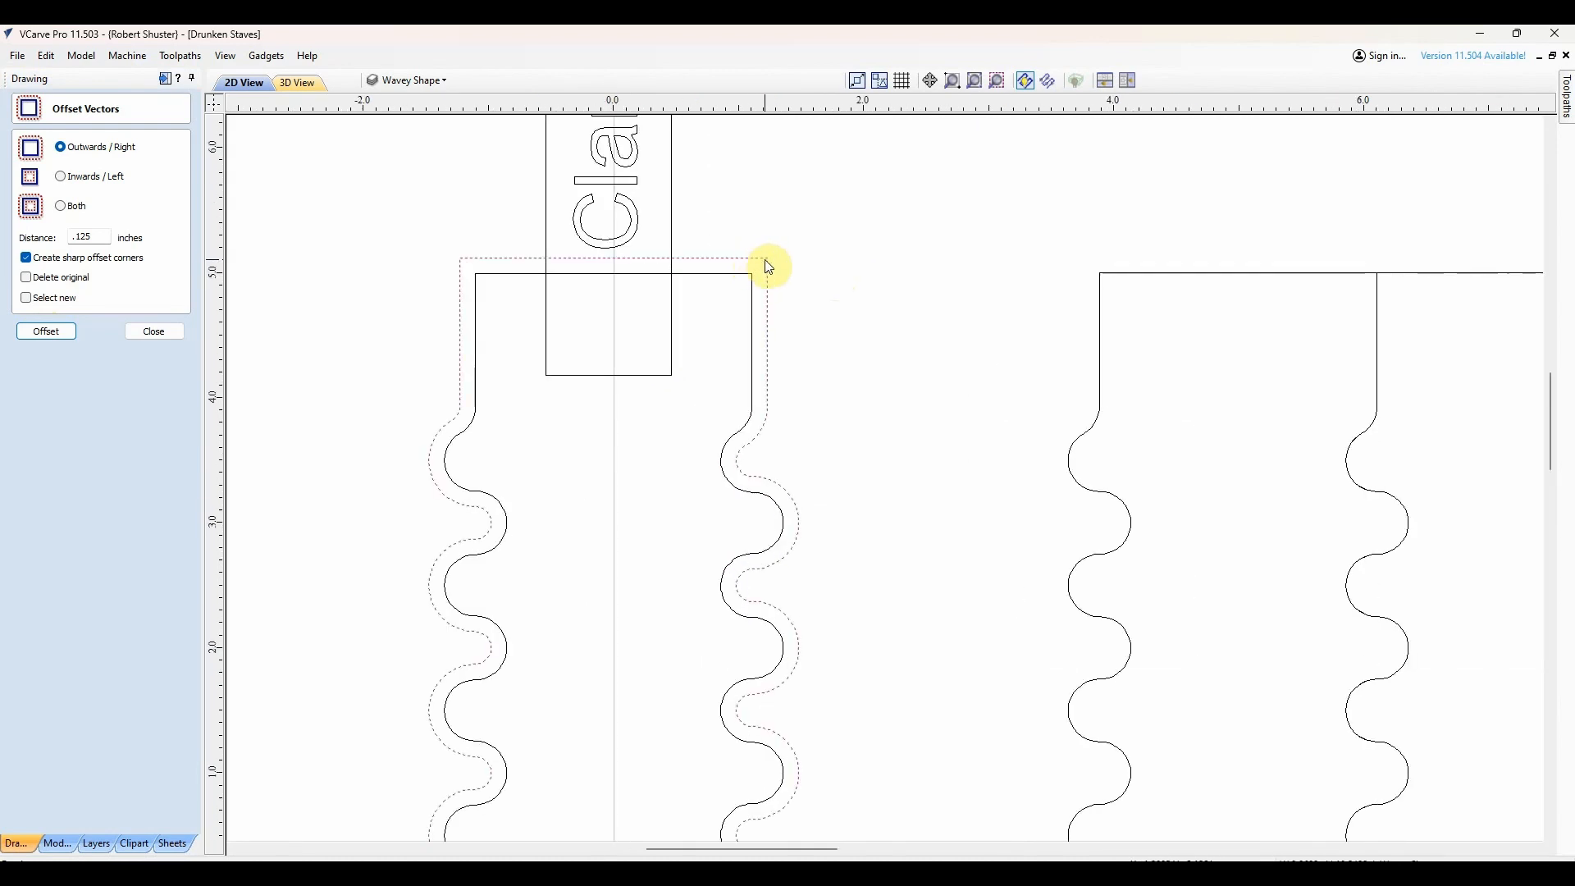
double_click(767, 260)
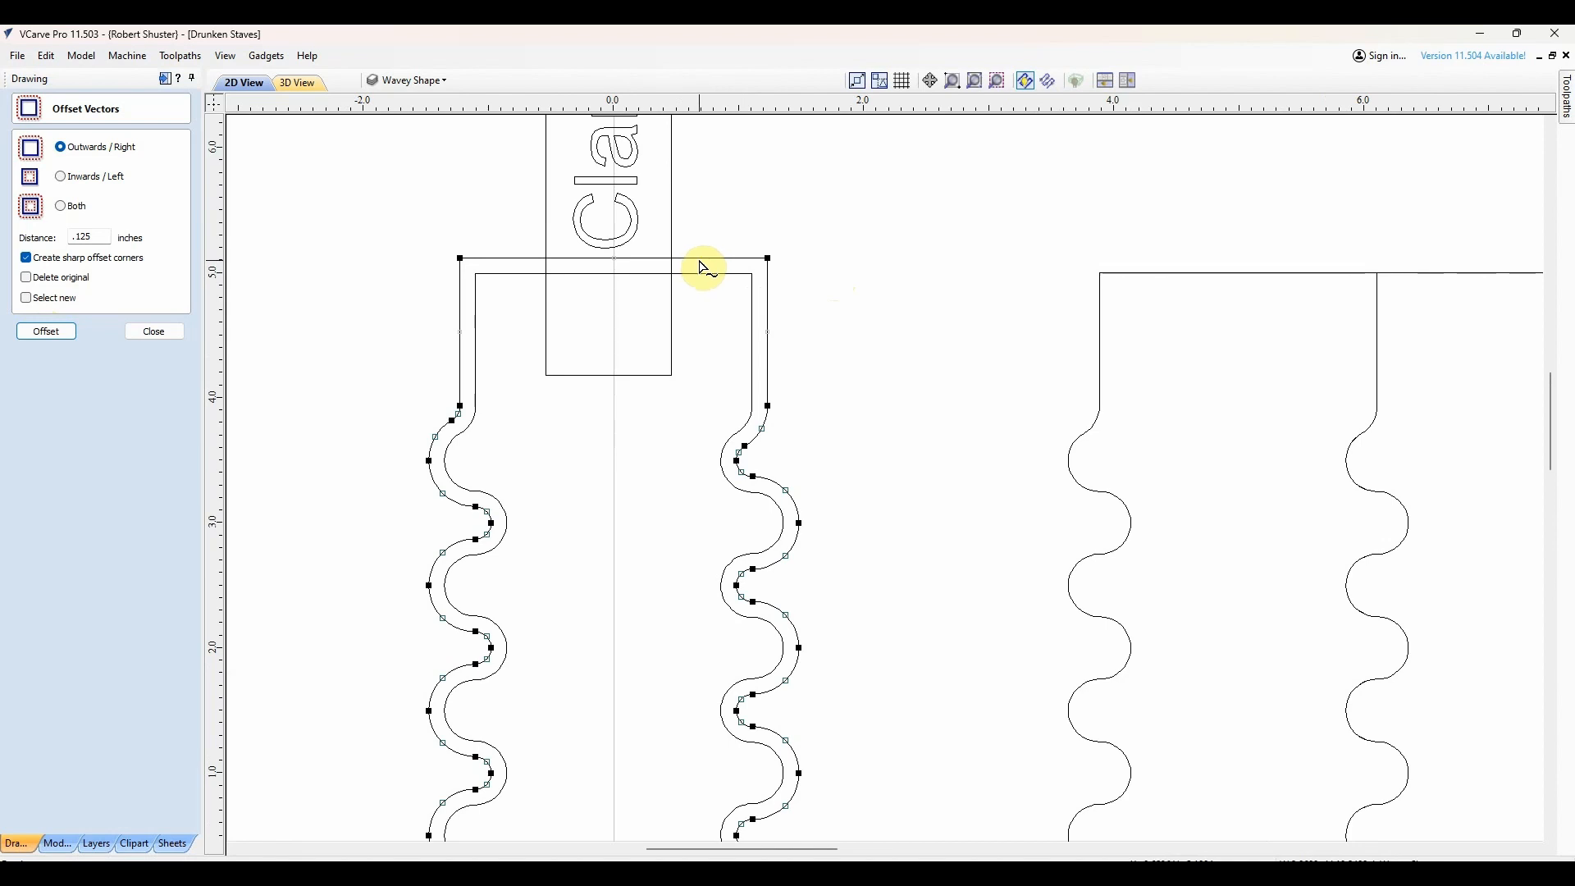
scroll(737, 544, "down", 3)
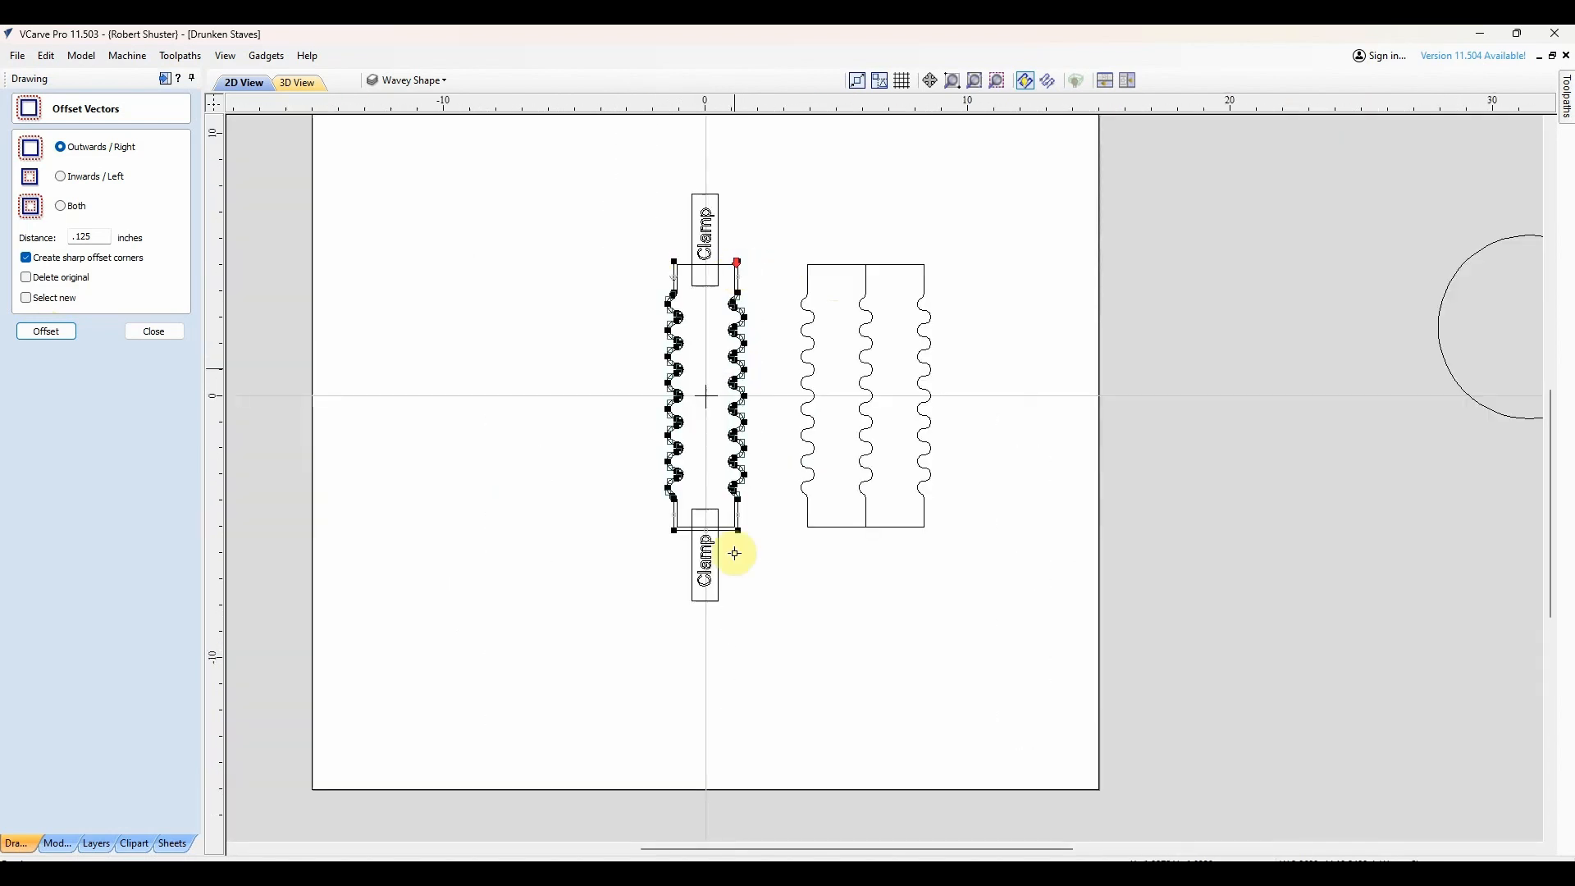
scroll(730, 545, "up", 3)
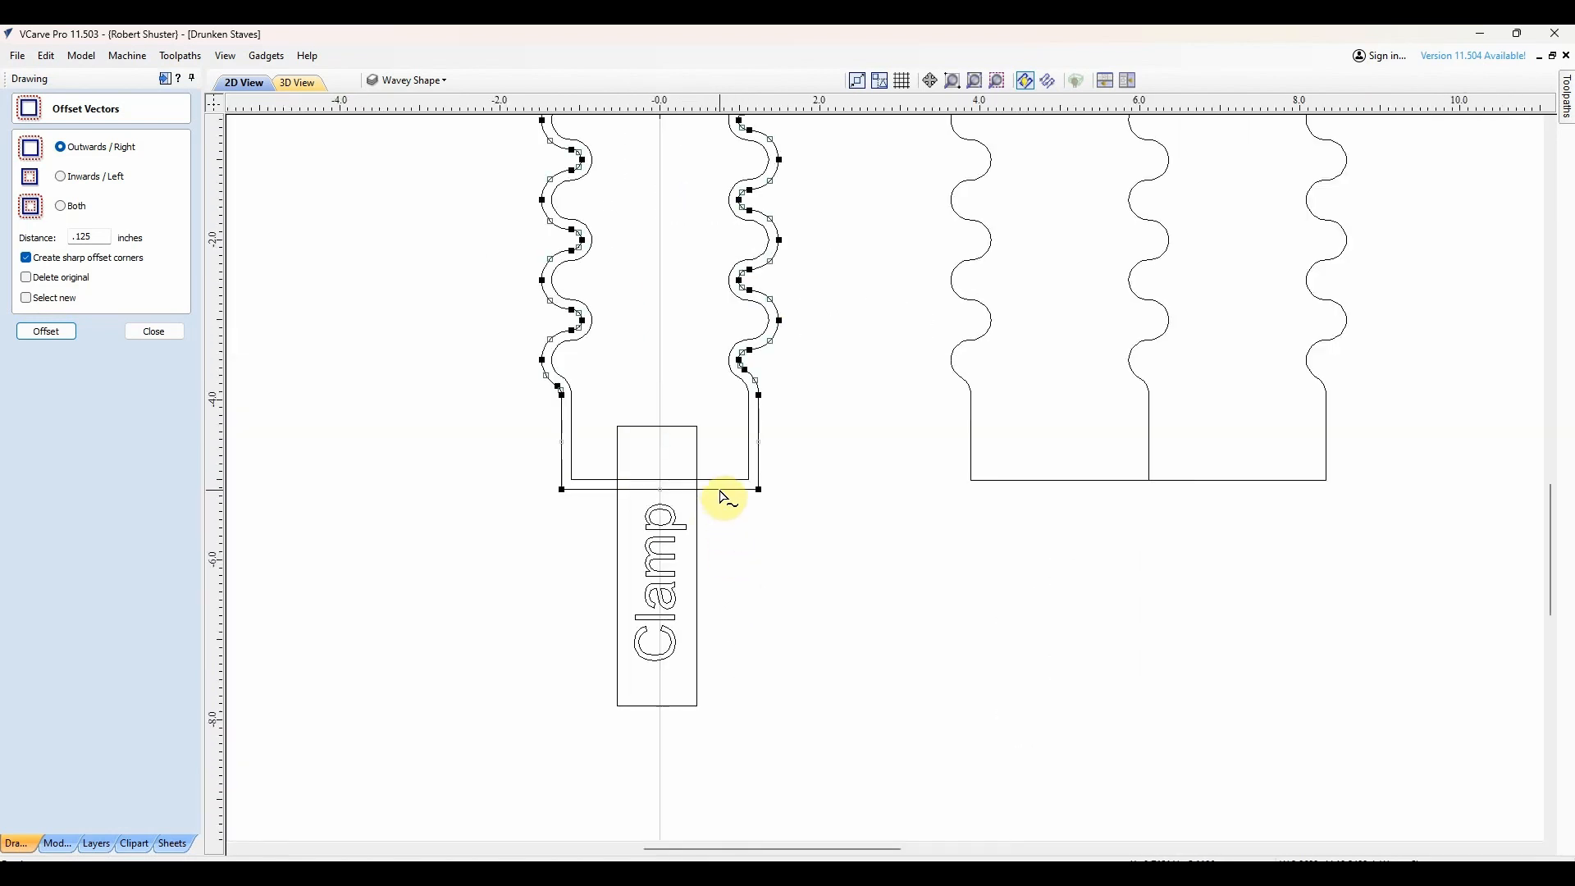
key("d")
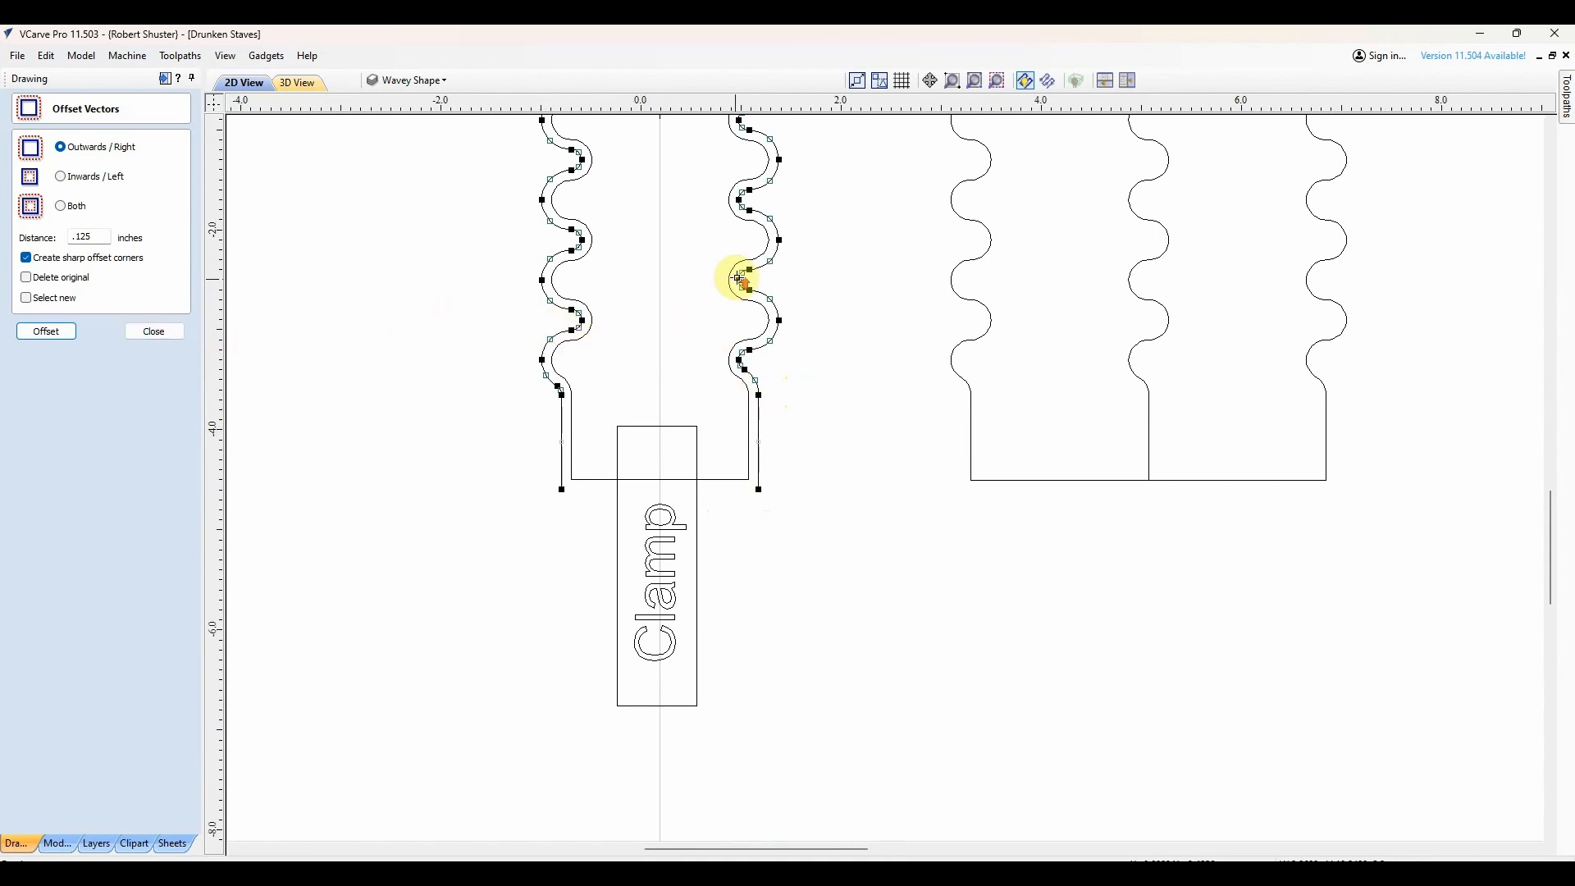
Step: Try to reshape a small inner arc of the outer offset vector by moving its control point, and undo the change
scroll(743, 283, "up", 3)
scroll(759, 320, "up", 2)
mouse_move(762, 305)
left_mouse_down()
mouse_move(728, 351)
mouse_move(737, 338)
left_mouse_up()
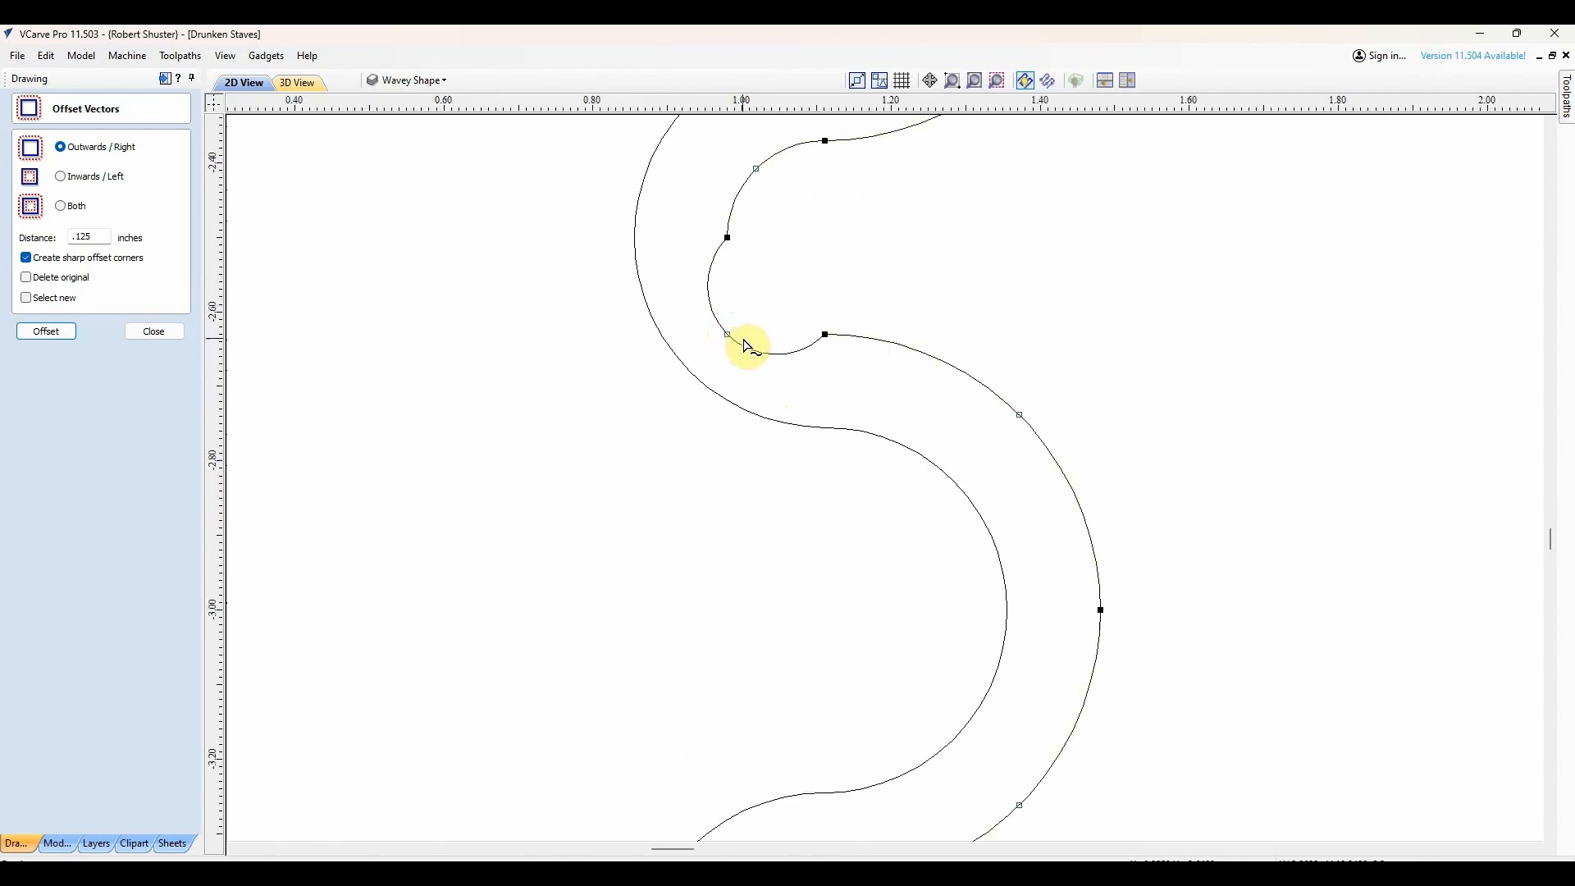
key("ctrl+z")
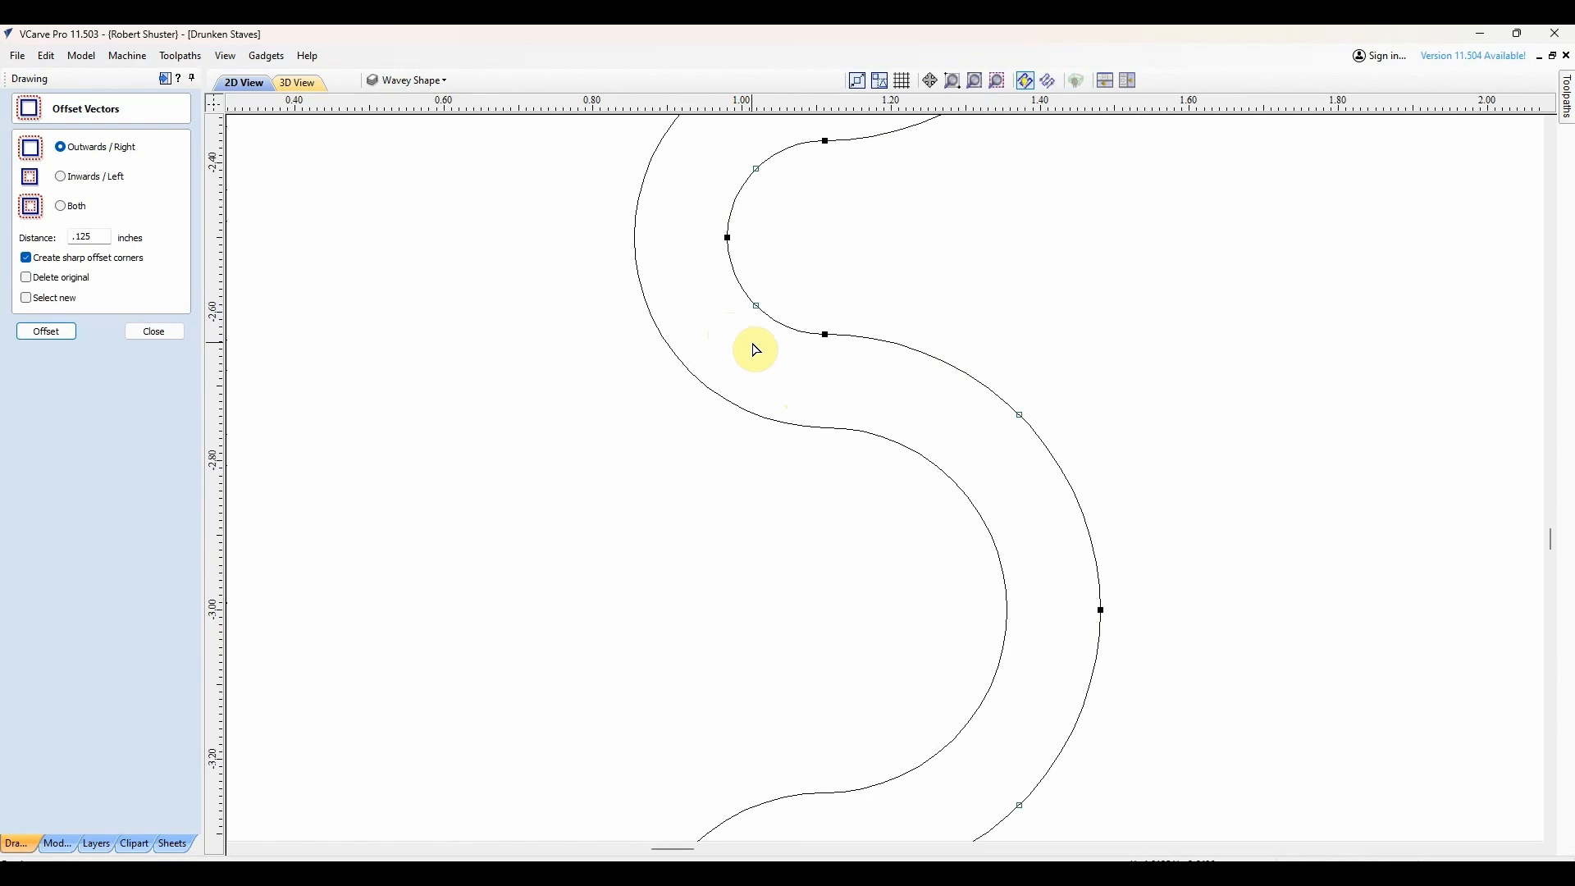
Step: Fit straight lines to the outer wavy vector beside the stave's right edge at 0.001 inches tolerance, replacing the original, and inspect its nodes
left_click(155, 332)
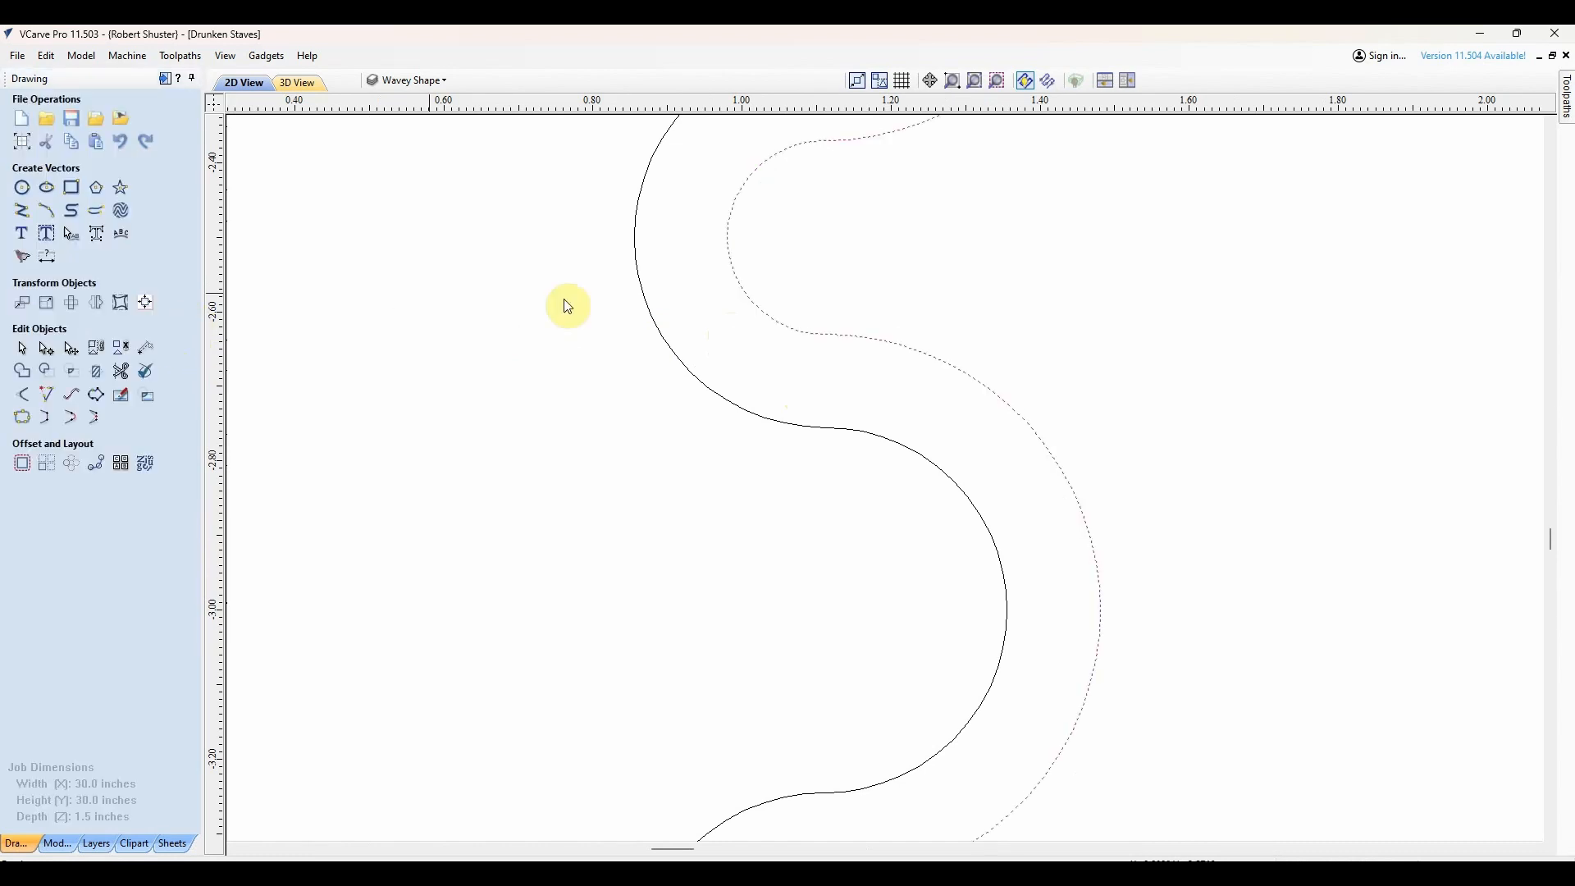
left_click(71, 397)
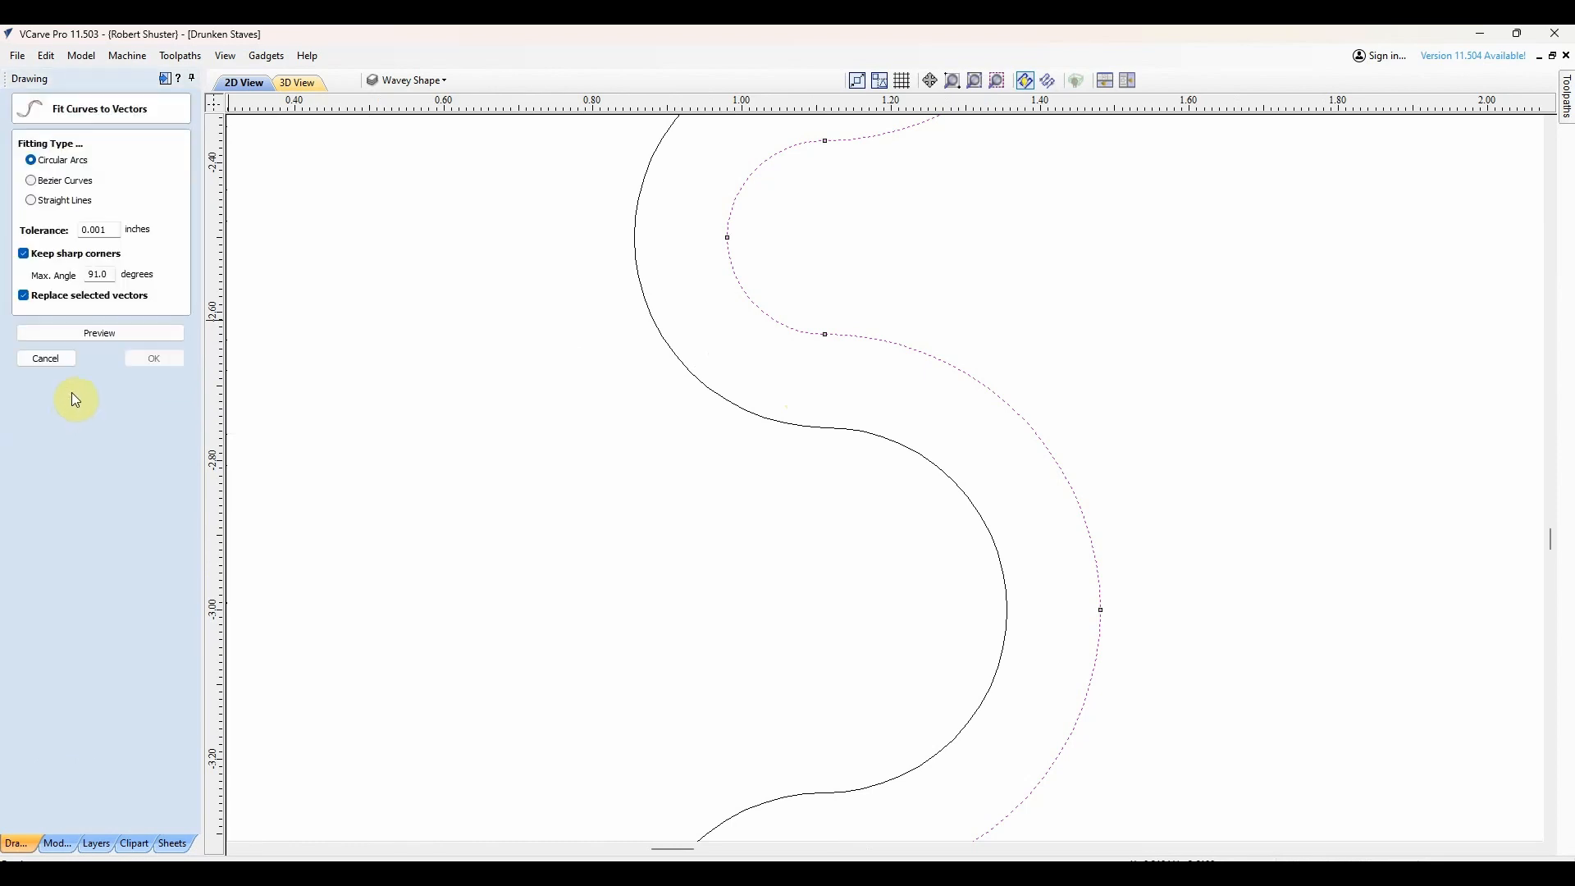
left_click(33, 200)
left_click(112, 335)
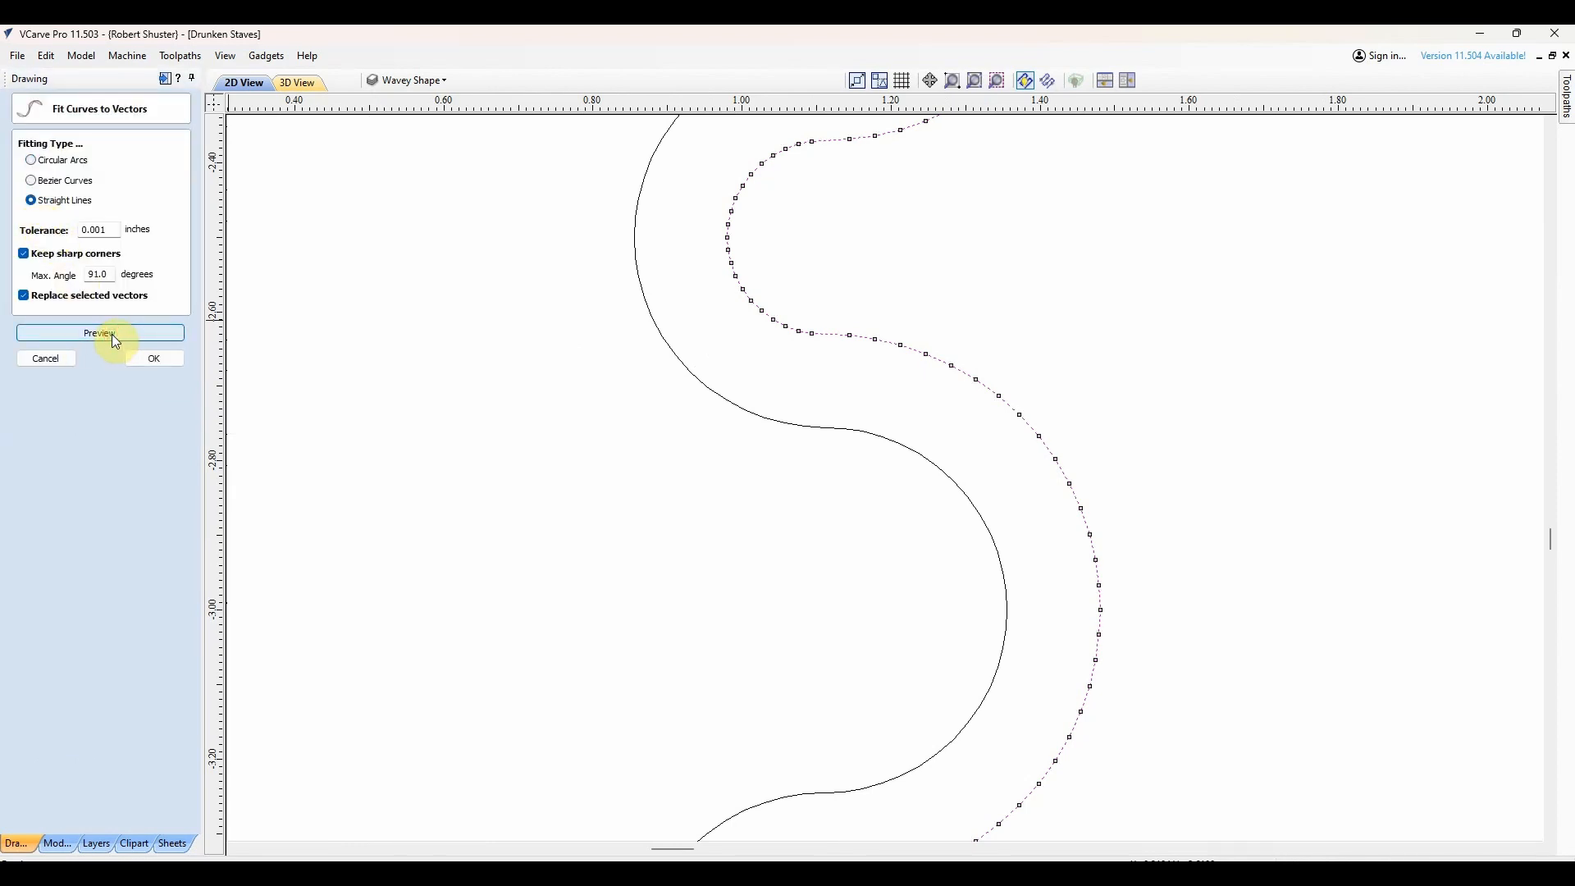
left_click(155, 359)
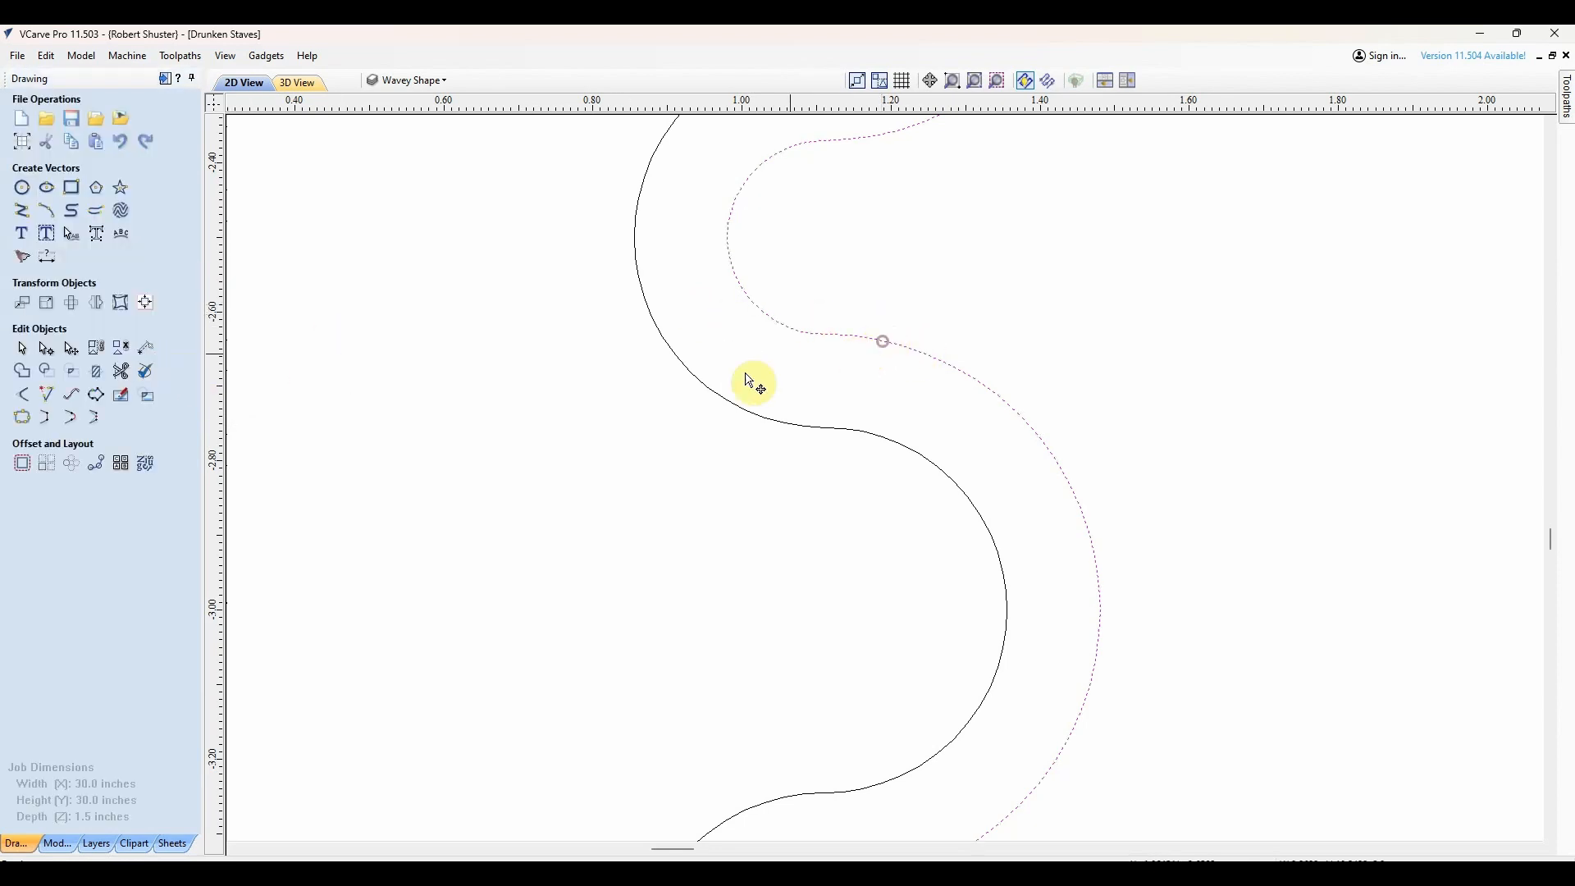
key("n")
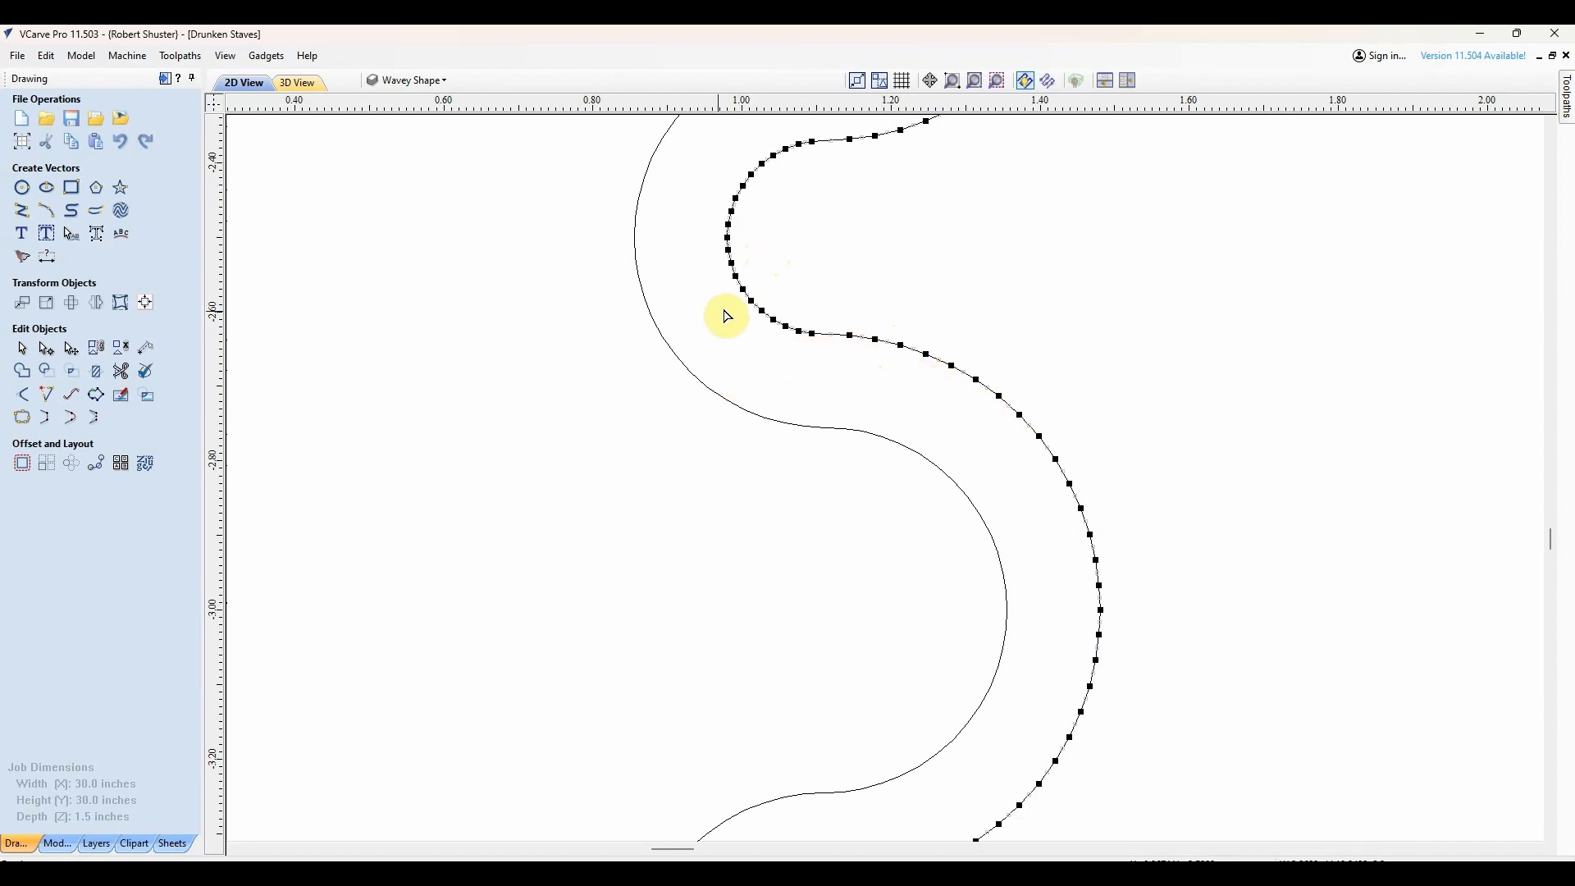
middle_click_drag(808, 187, 800, 298)
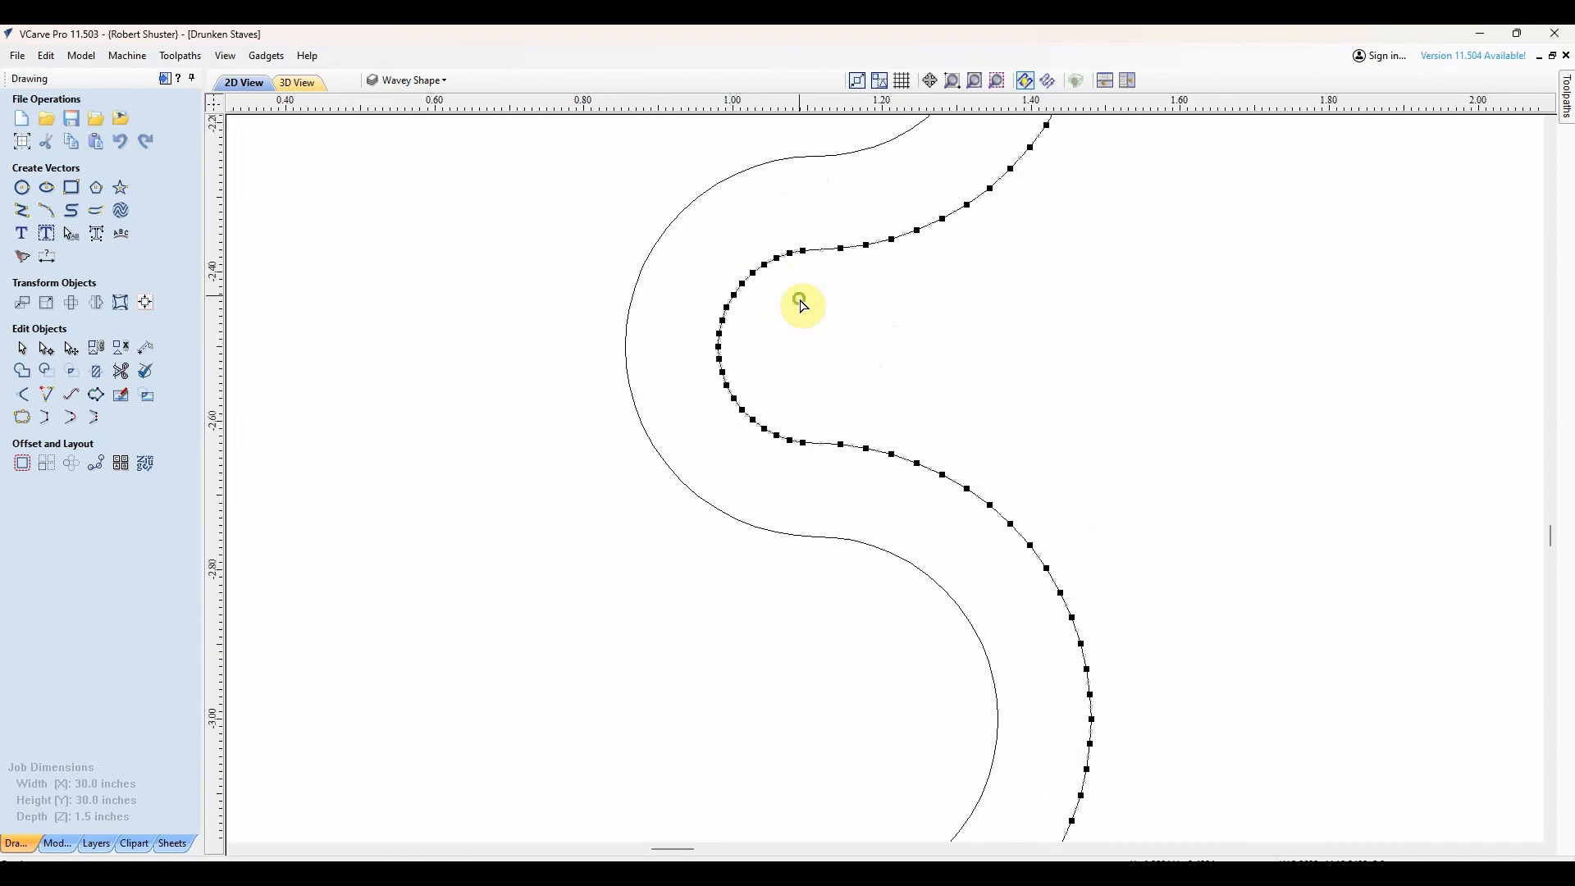
scroll(803, 239, "up", 3)
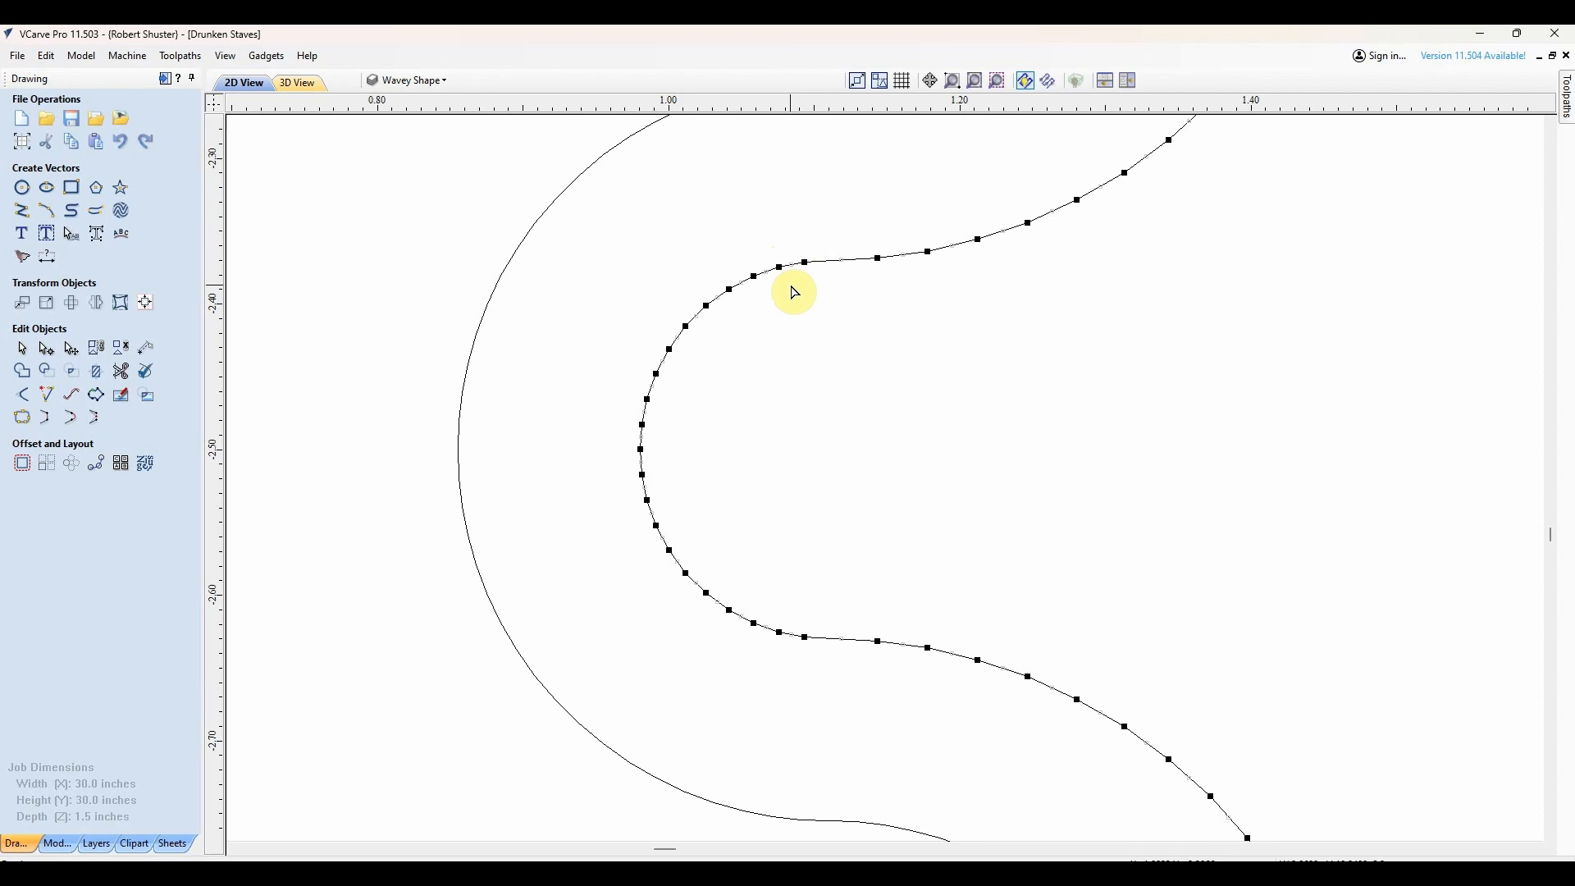
scroll(800, 515, "down", 2)
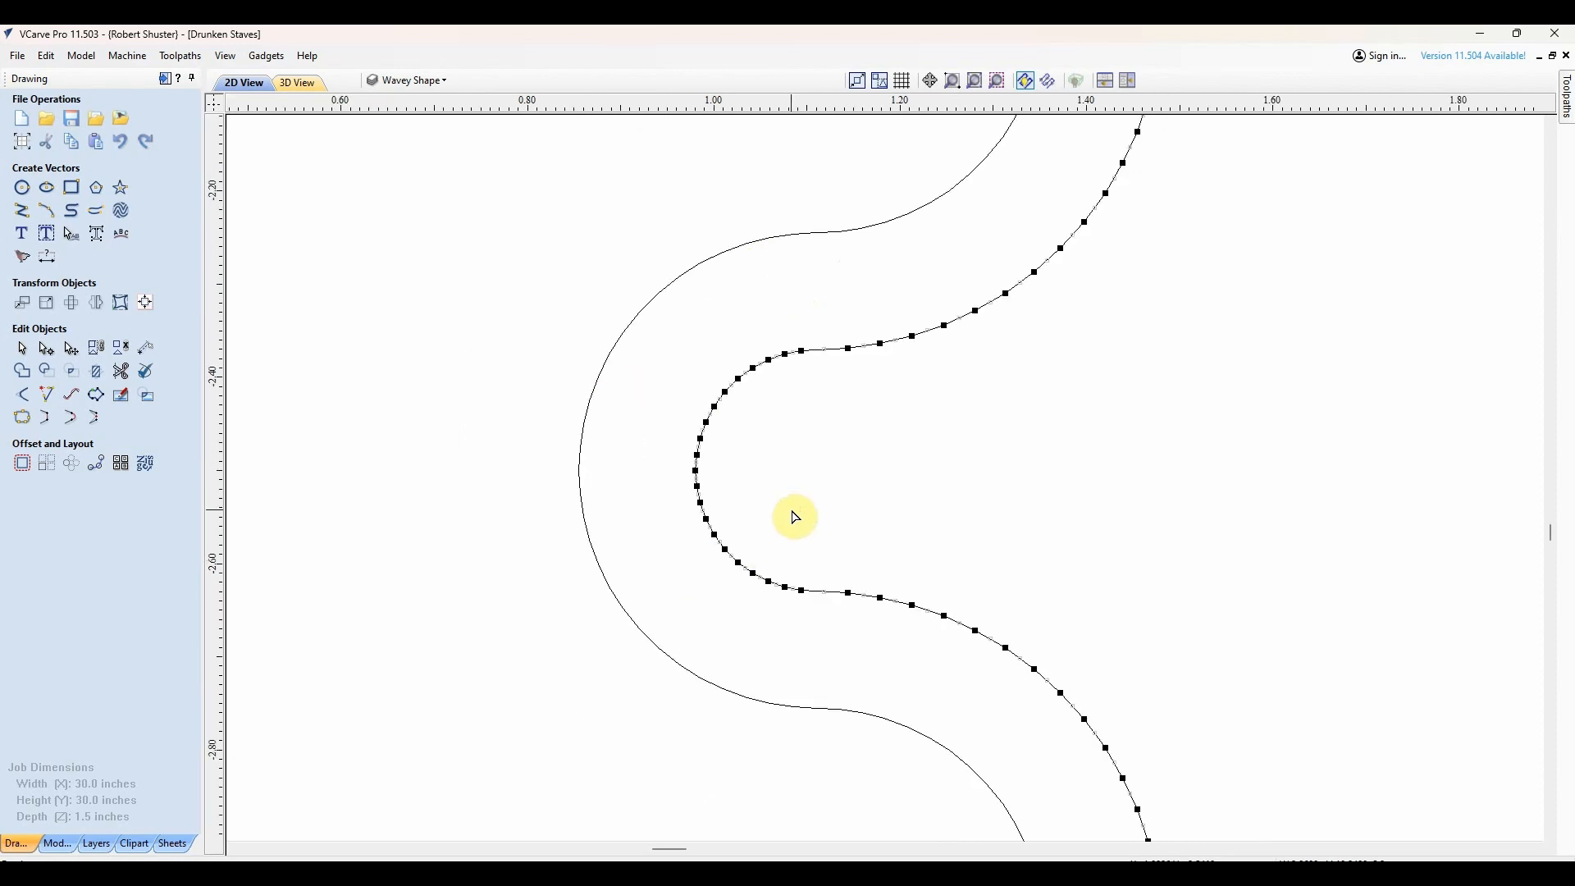
scroll(795, 517, "down", 3)
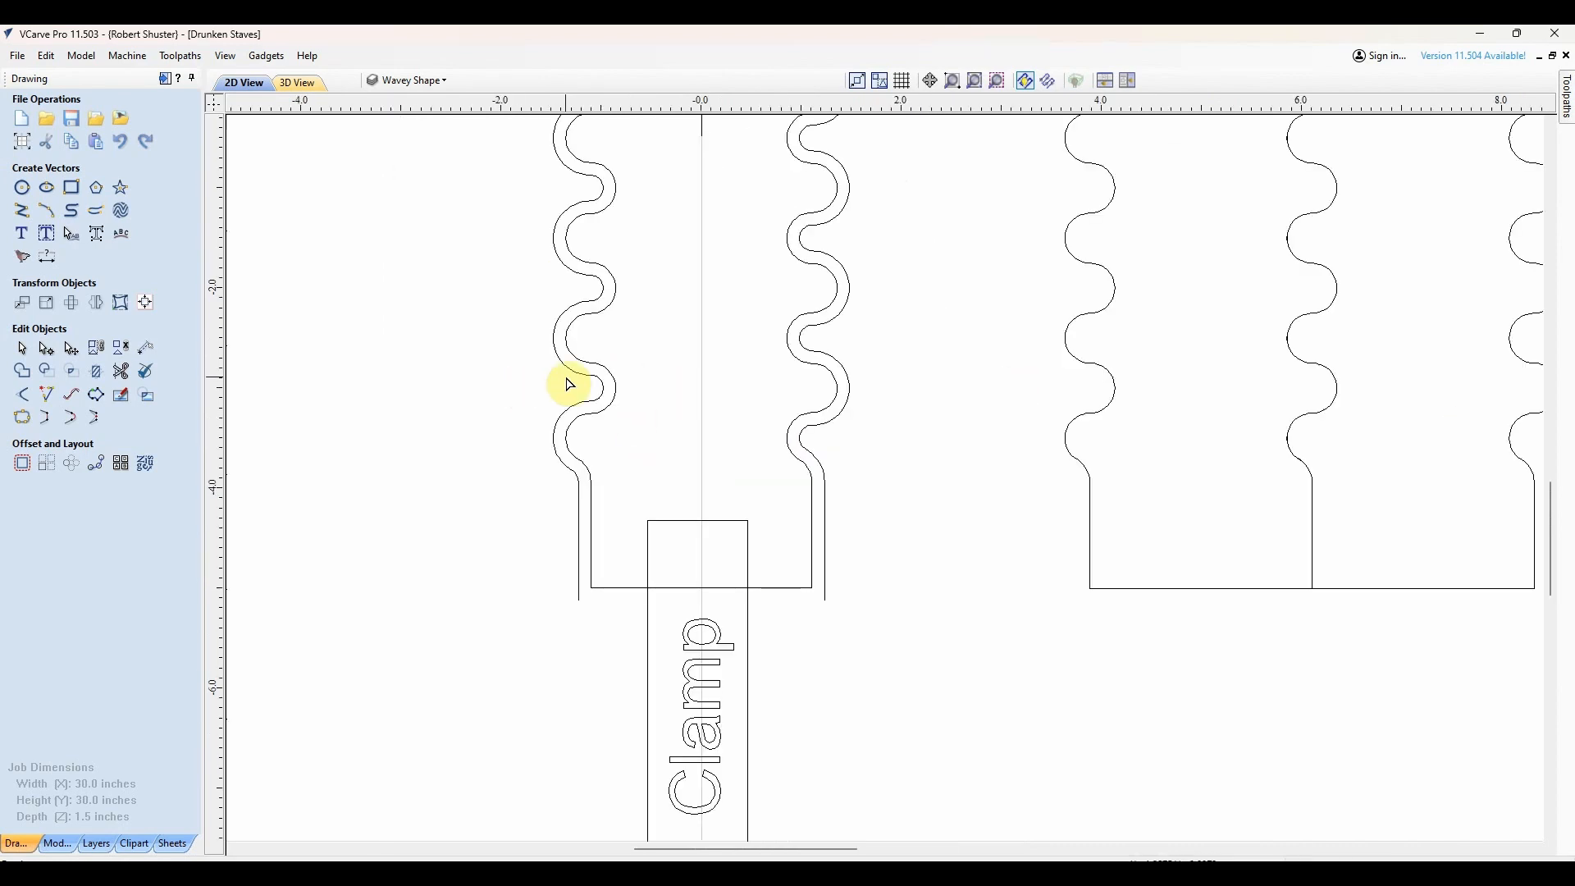
Step: Calculate a 2D profile toolpath on both open wavy side vectors with the 0.25 inch end mill, 0.01 inch cut depth and climb direction
left_click(165, 80)
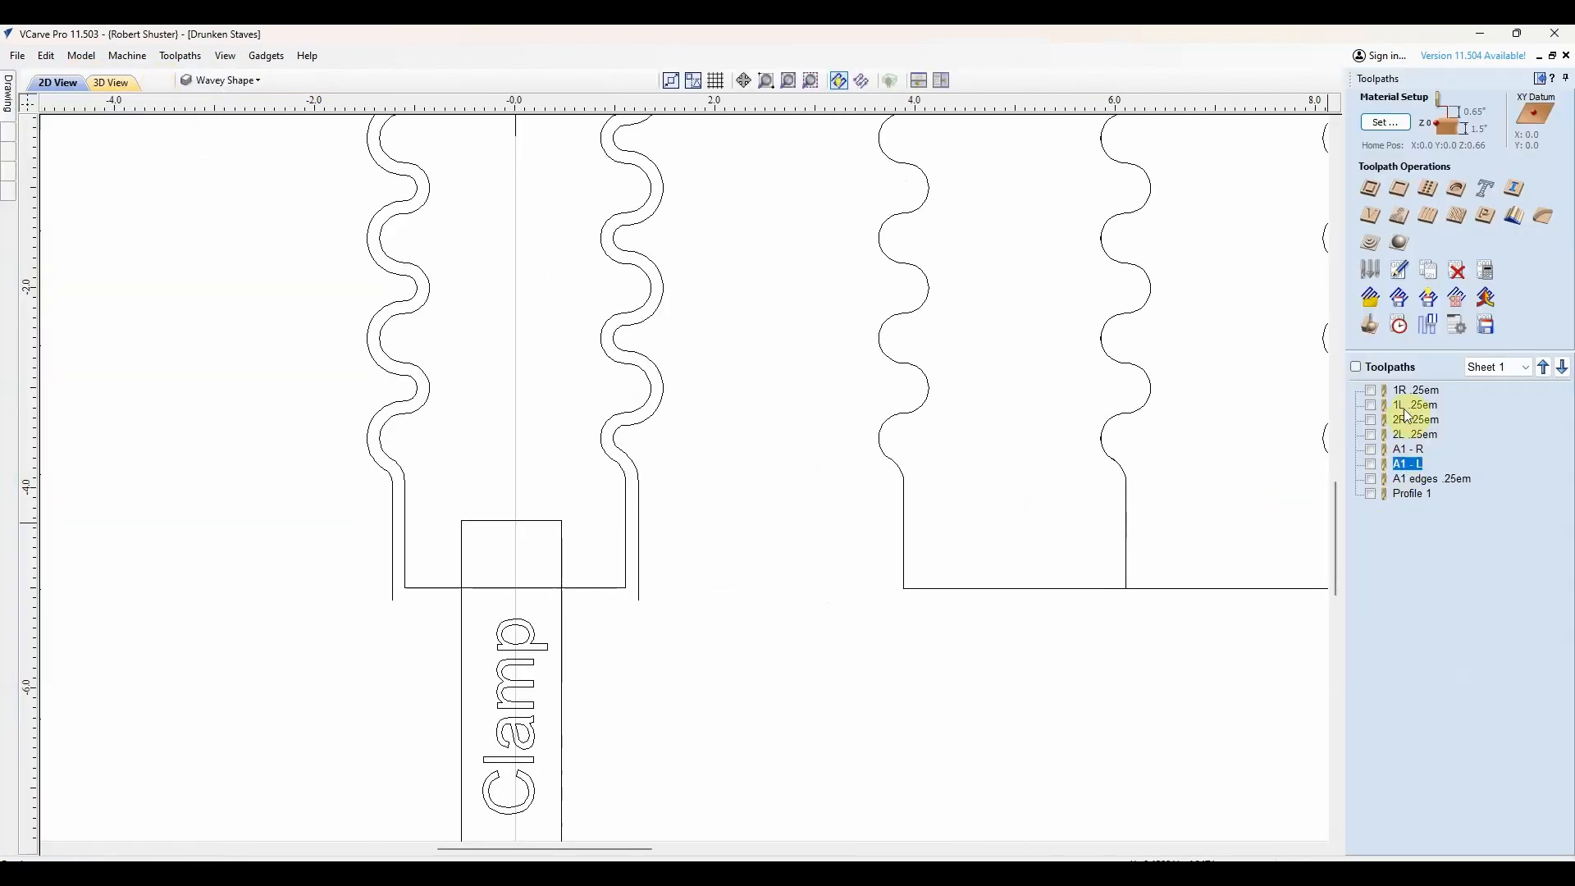
left_click(661, 419)
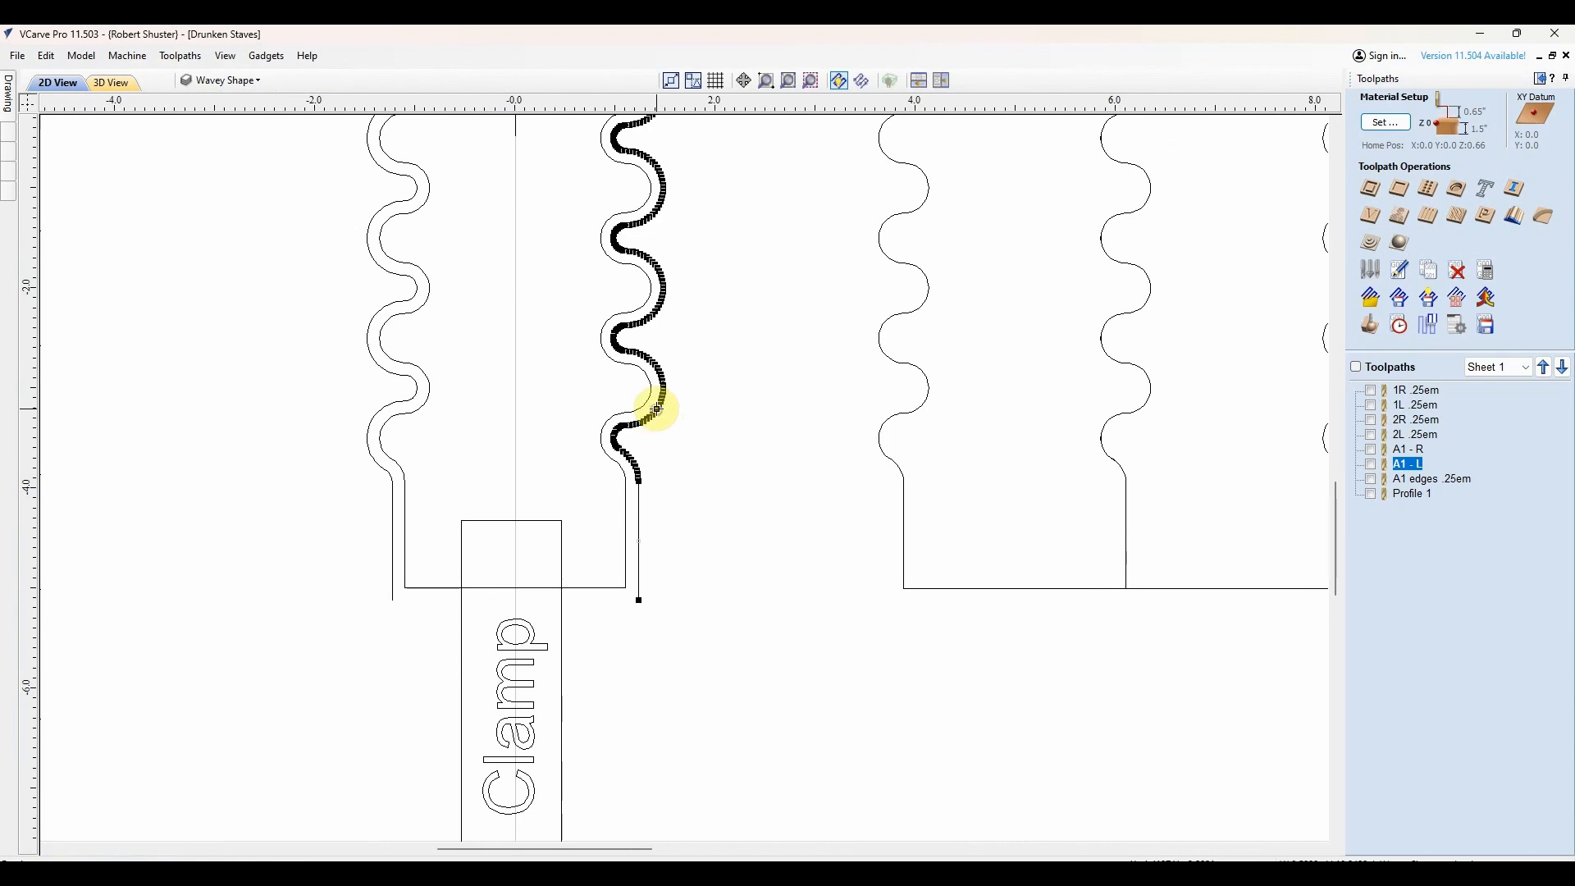
left_click(768, 457)
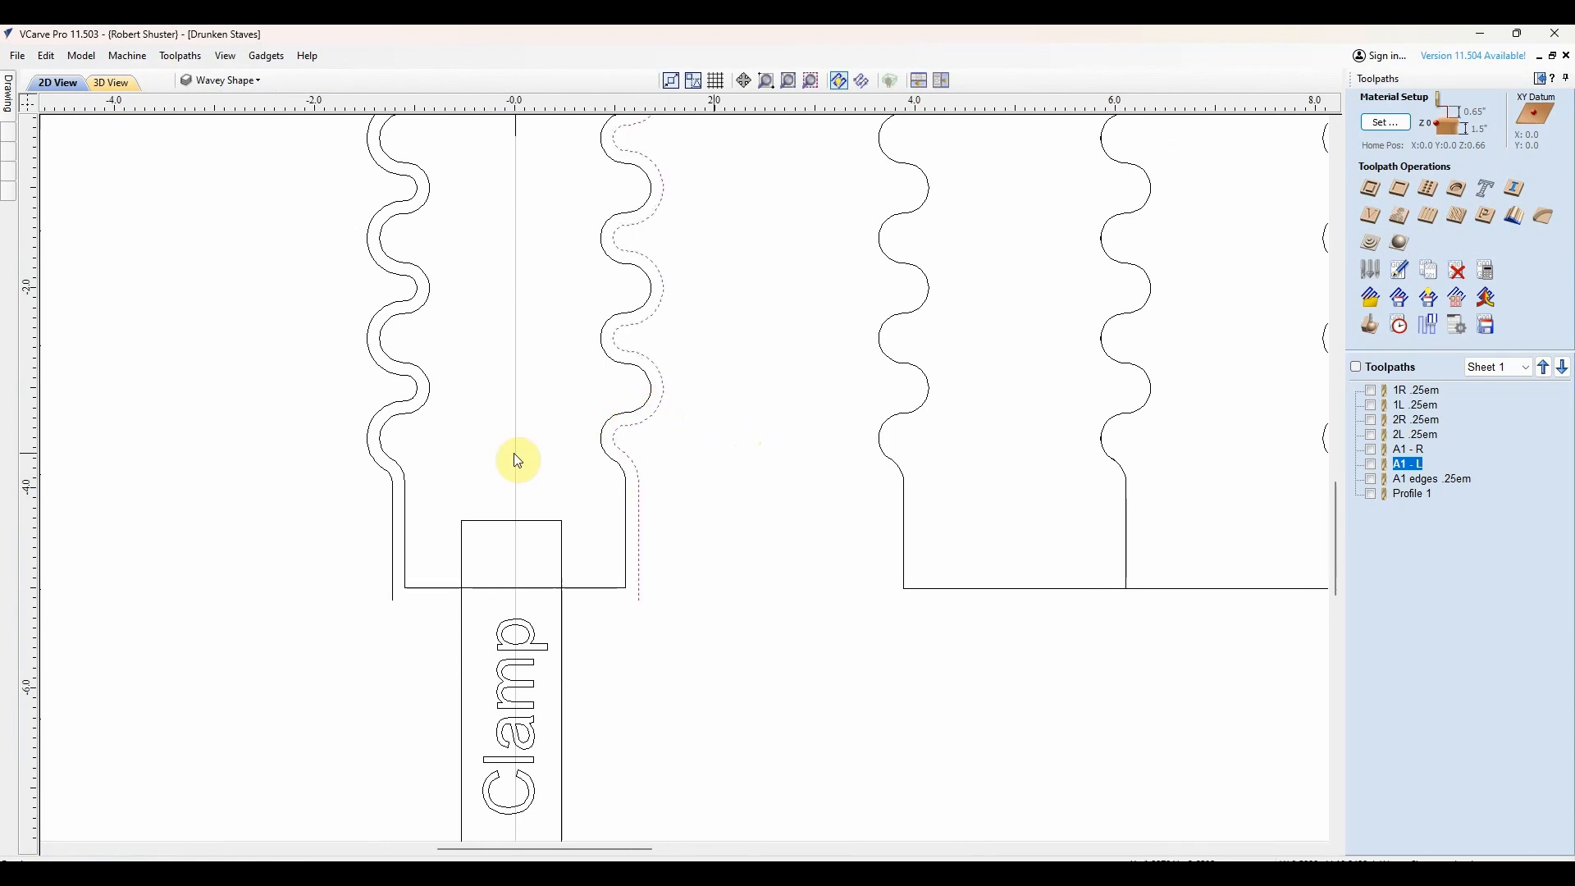
left_click(395, 488, "shift")
left_click(1372, 205)
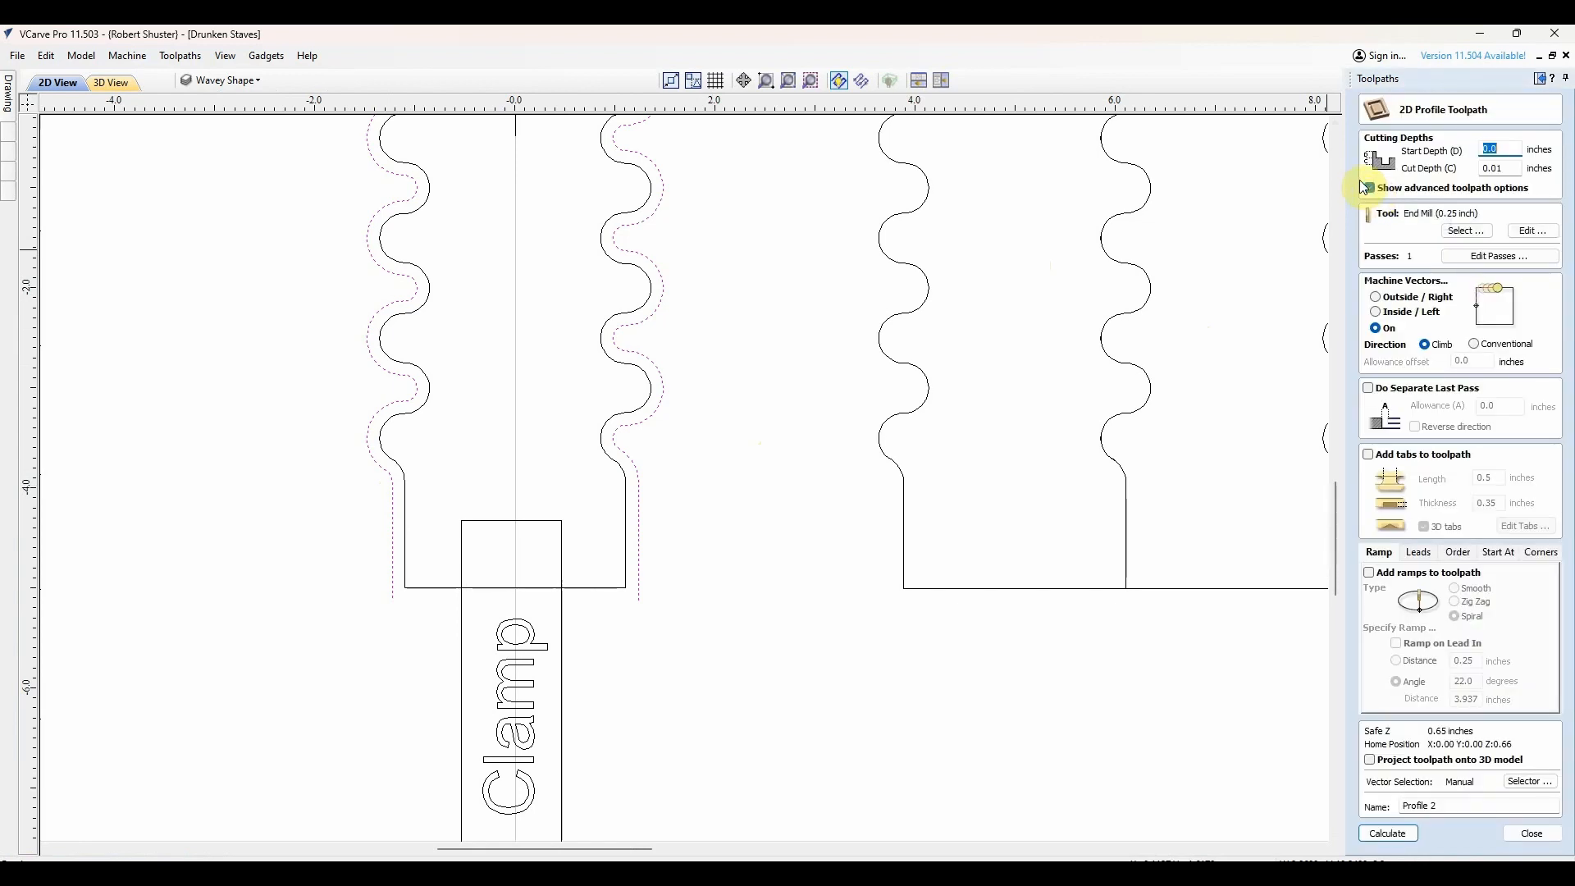
left_click(1367, 188)
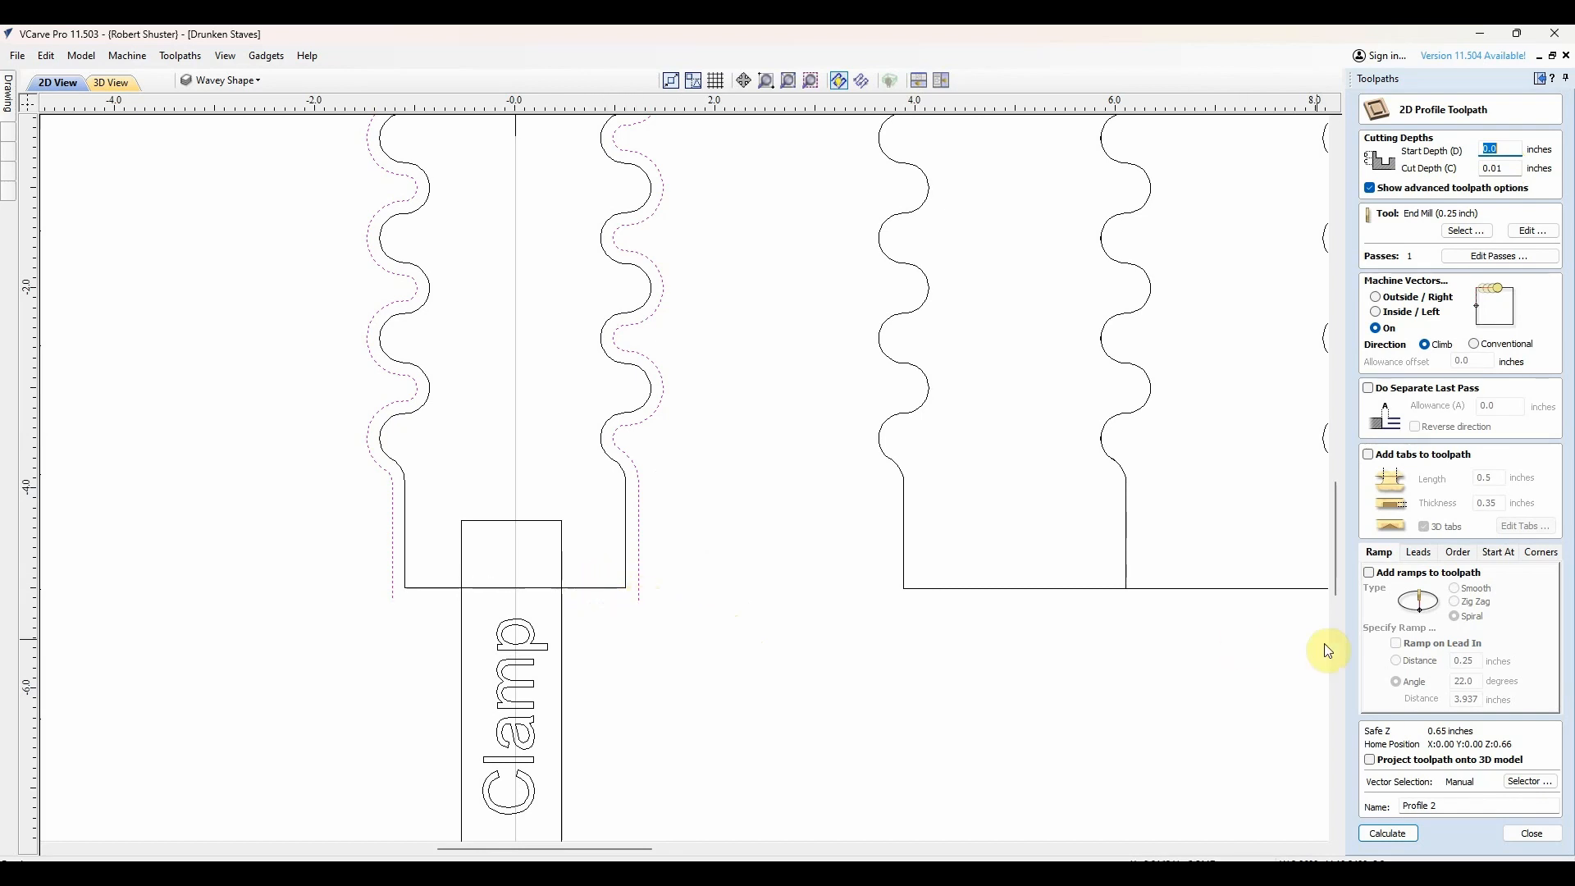
left_click(1400, 833)
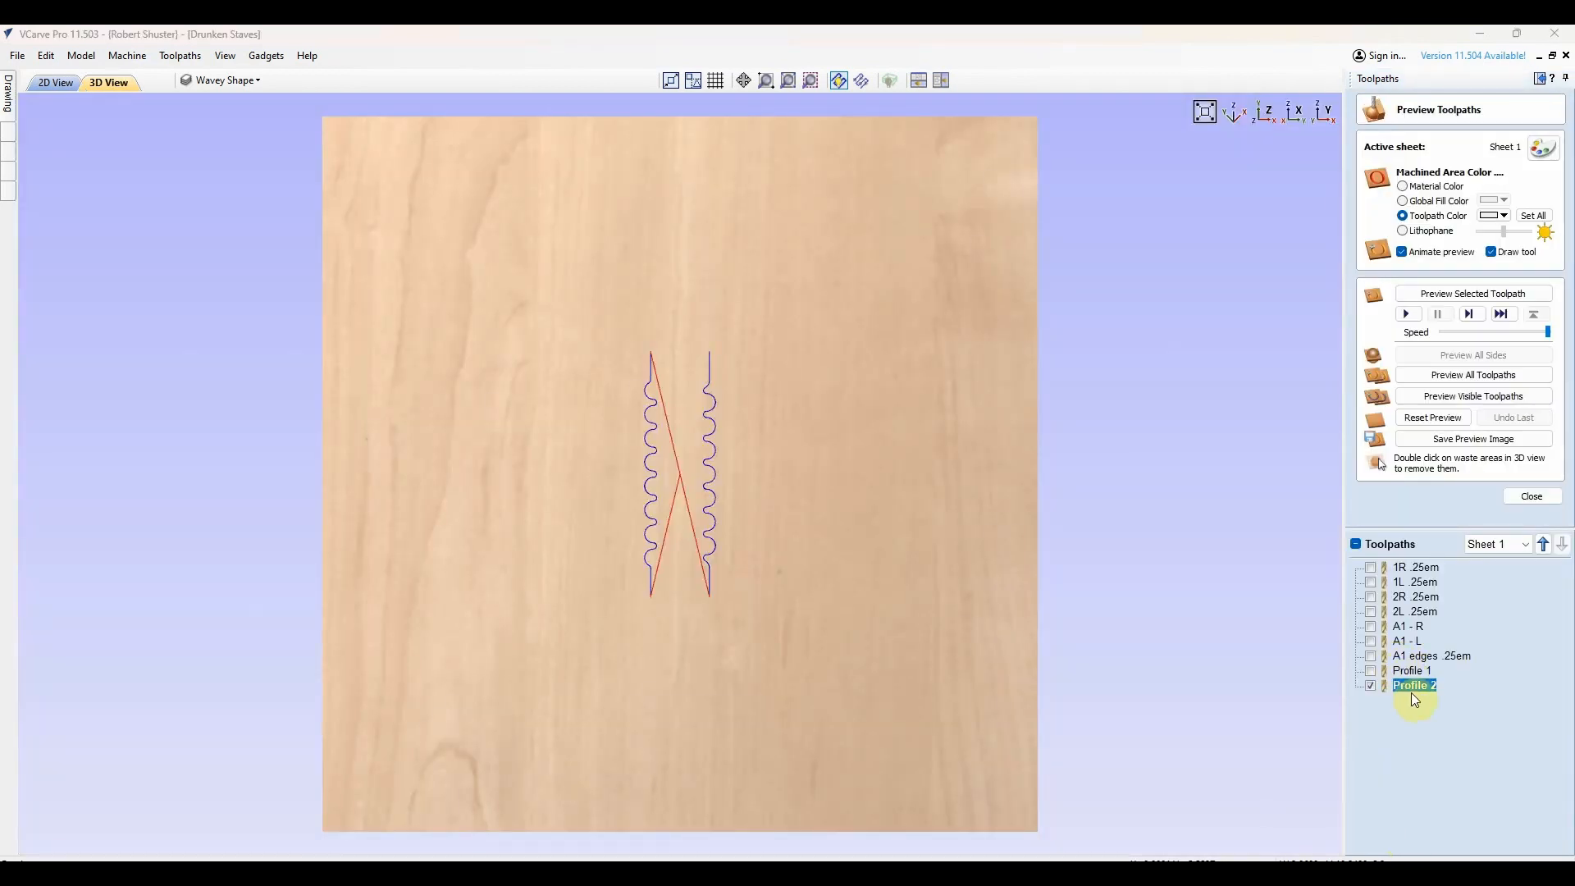
Step: Show the Profile 2 toolpath as solid cutter-width bands in the 2D view, inspect it along both wavy edges, and close the toolpath preview
left_click(56, 82)
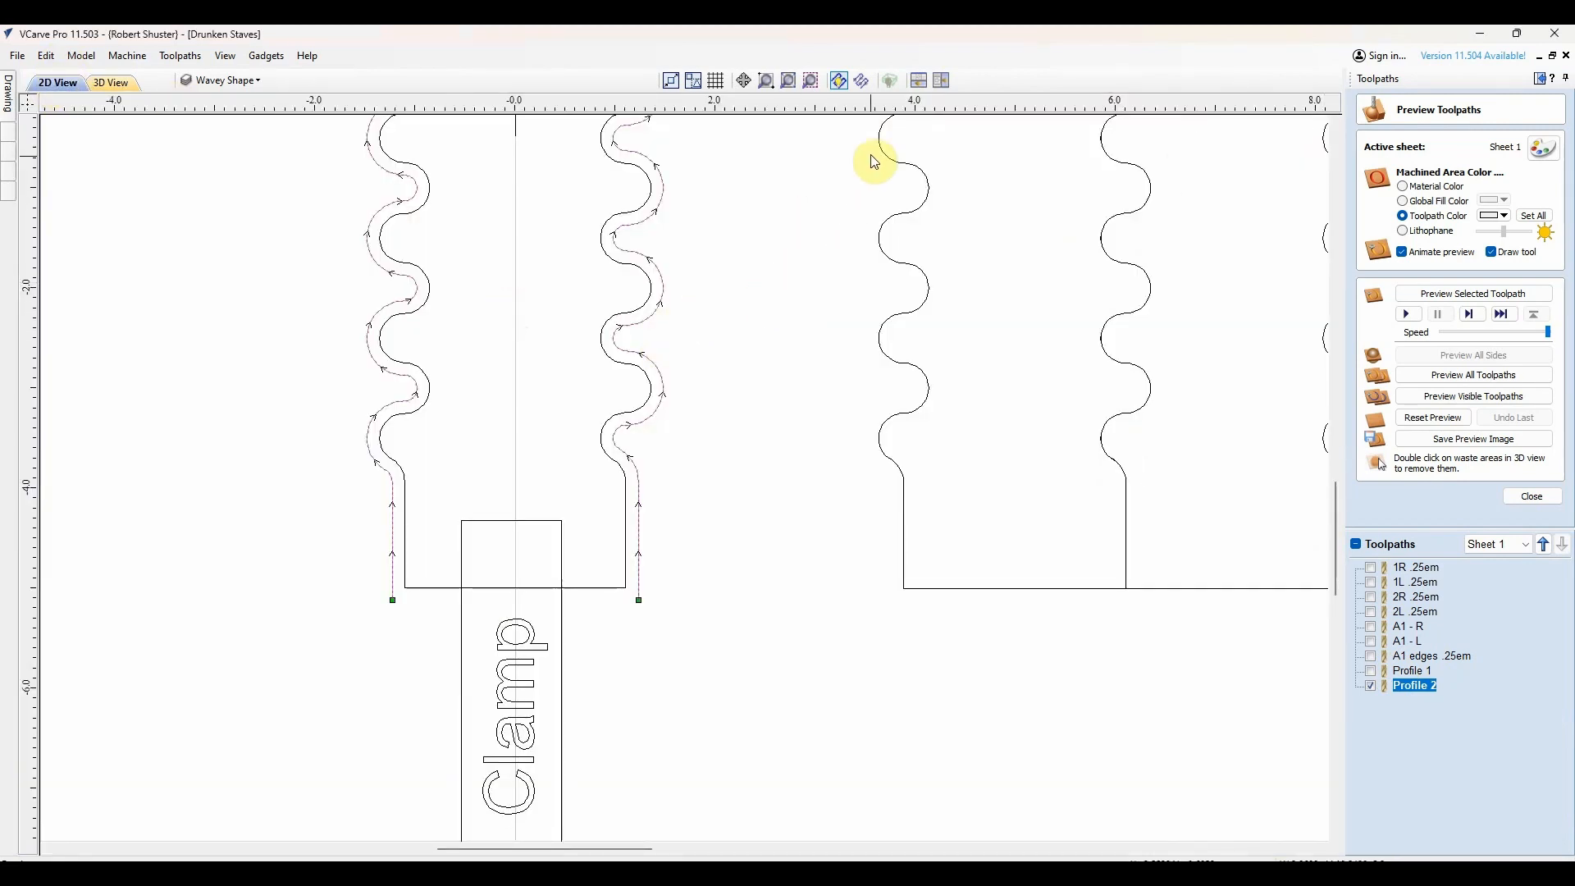
left_click(862, 82)
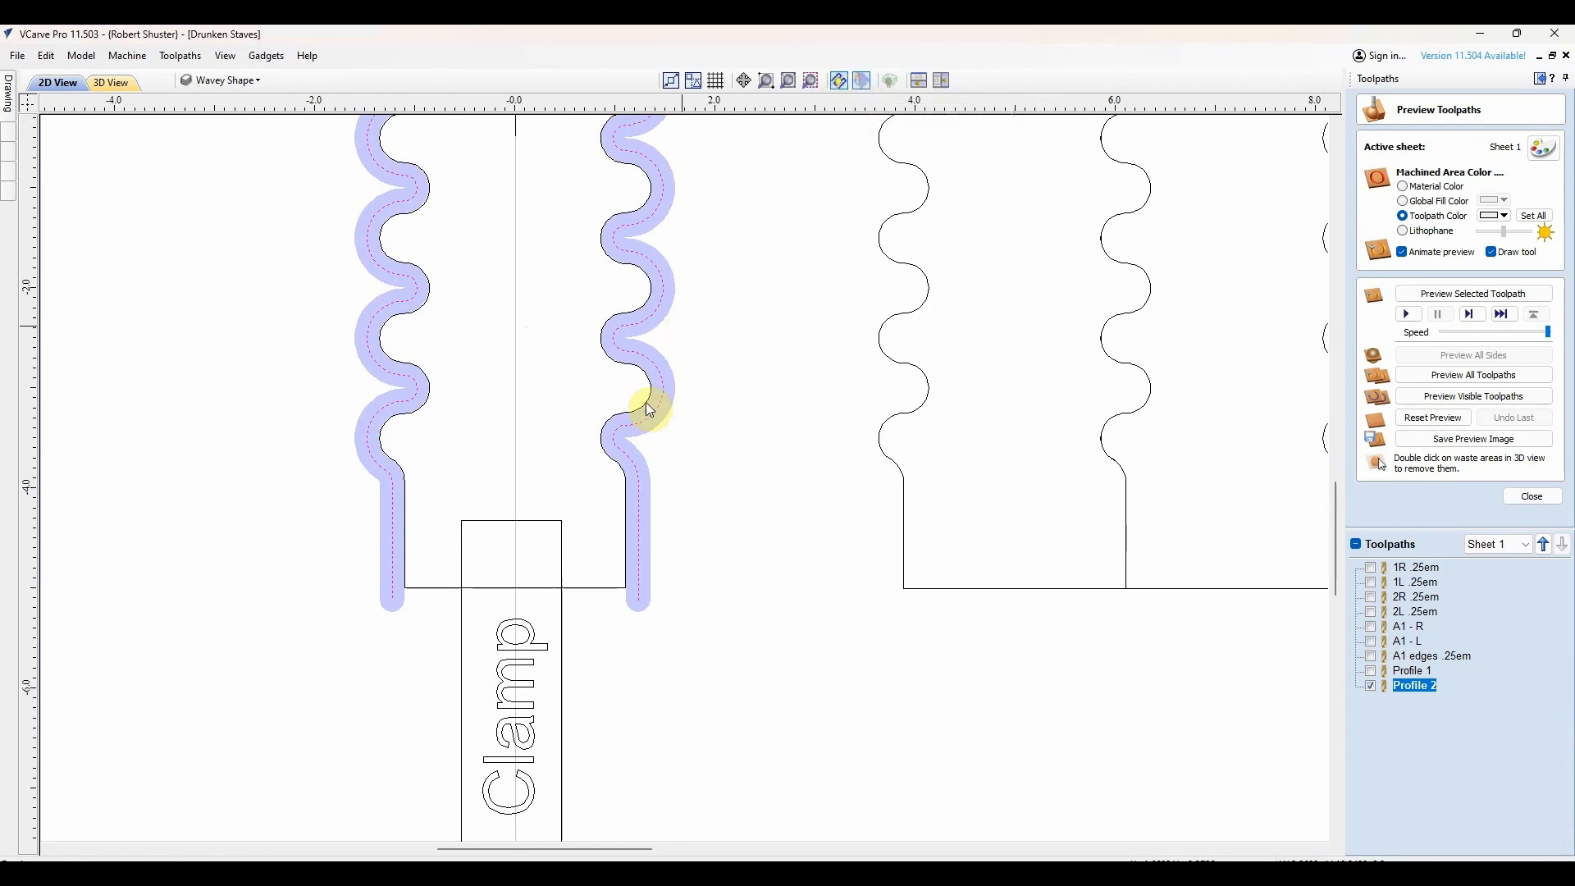
scroll(636, 478, "down", 5)
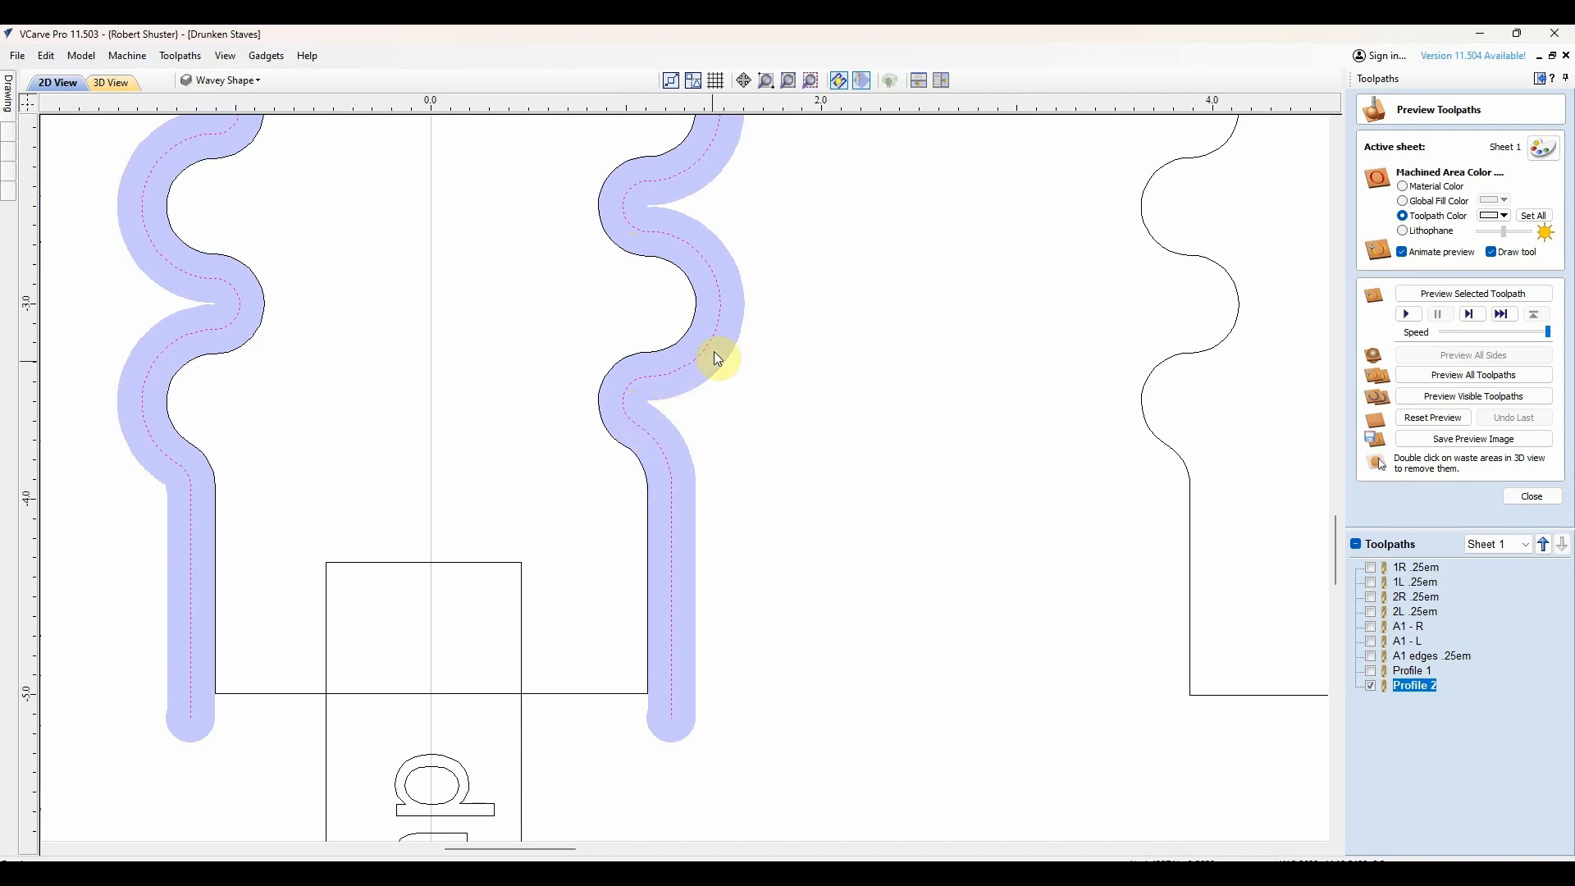
middle_click_drag(647, 309, 780, 572)
scroll(785, 386, "down", 1)
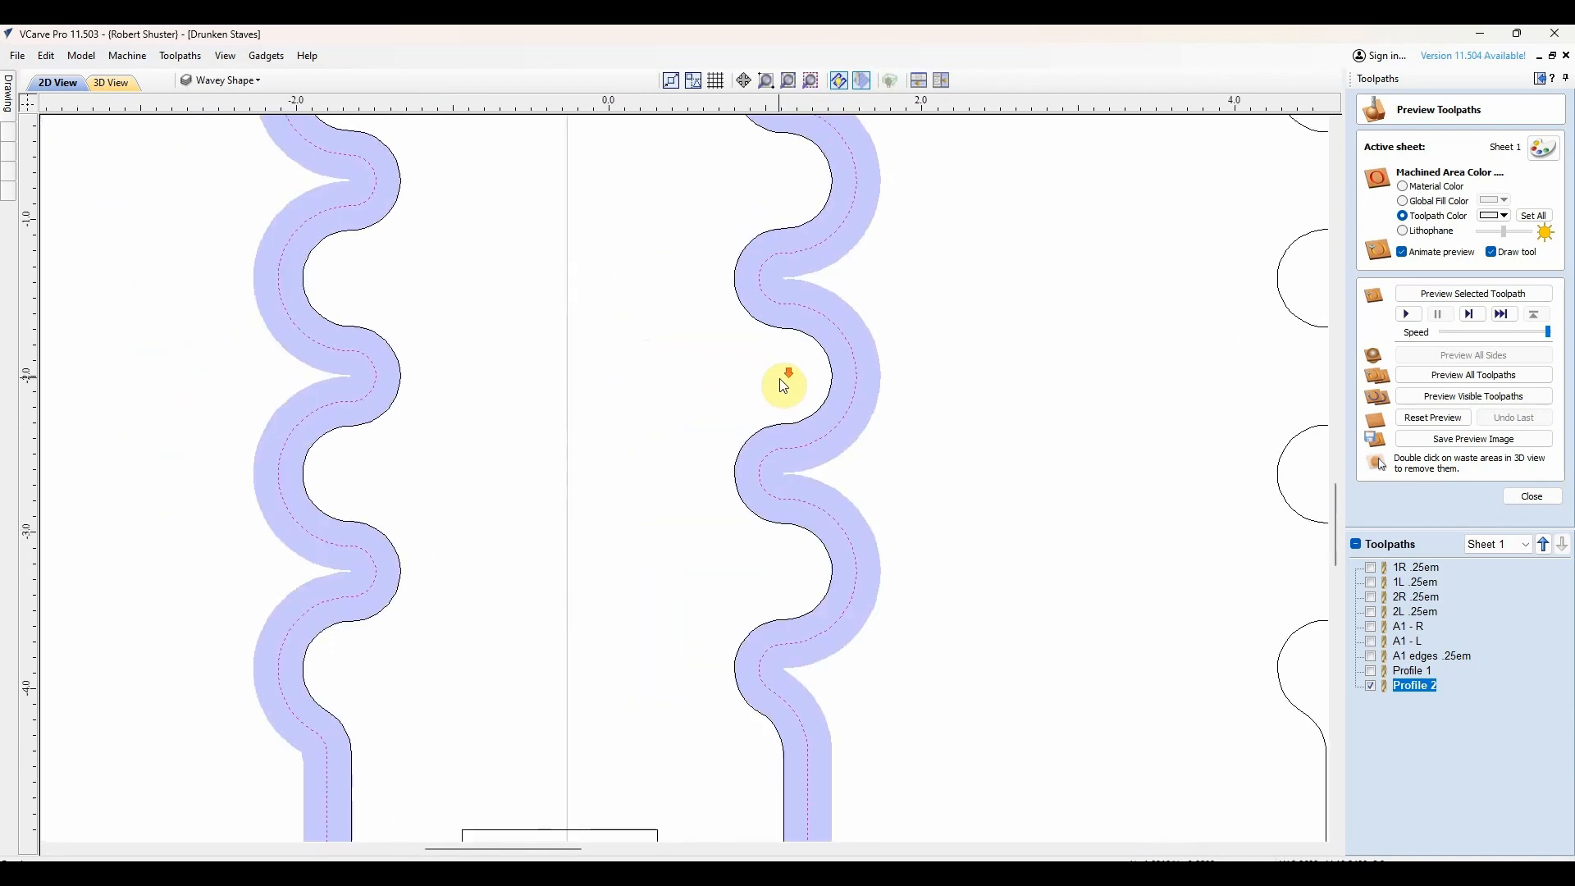
scroll(784, 386, "down", 5)
middle_click_drag(745, 251, 759, 441)
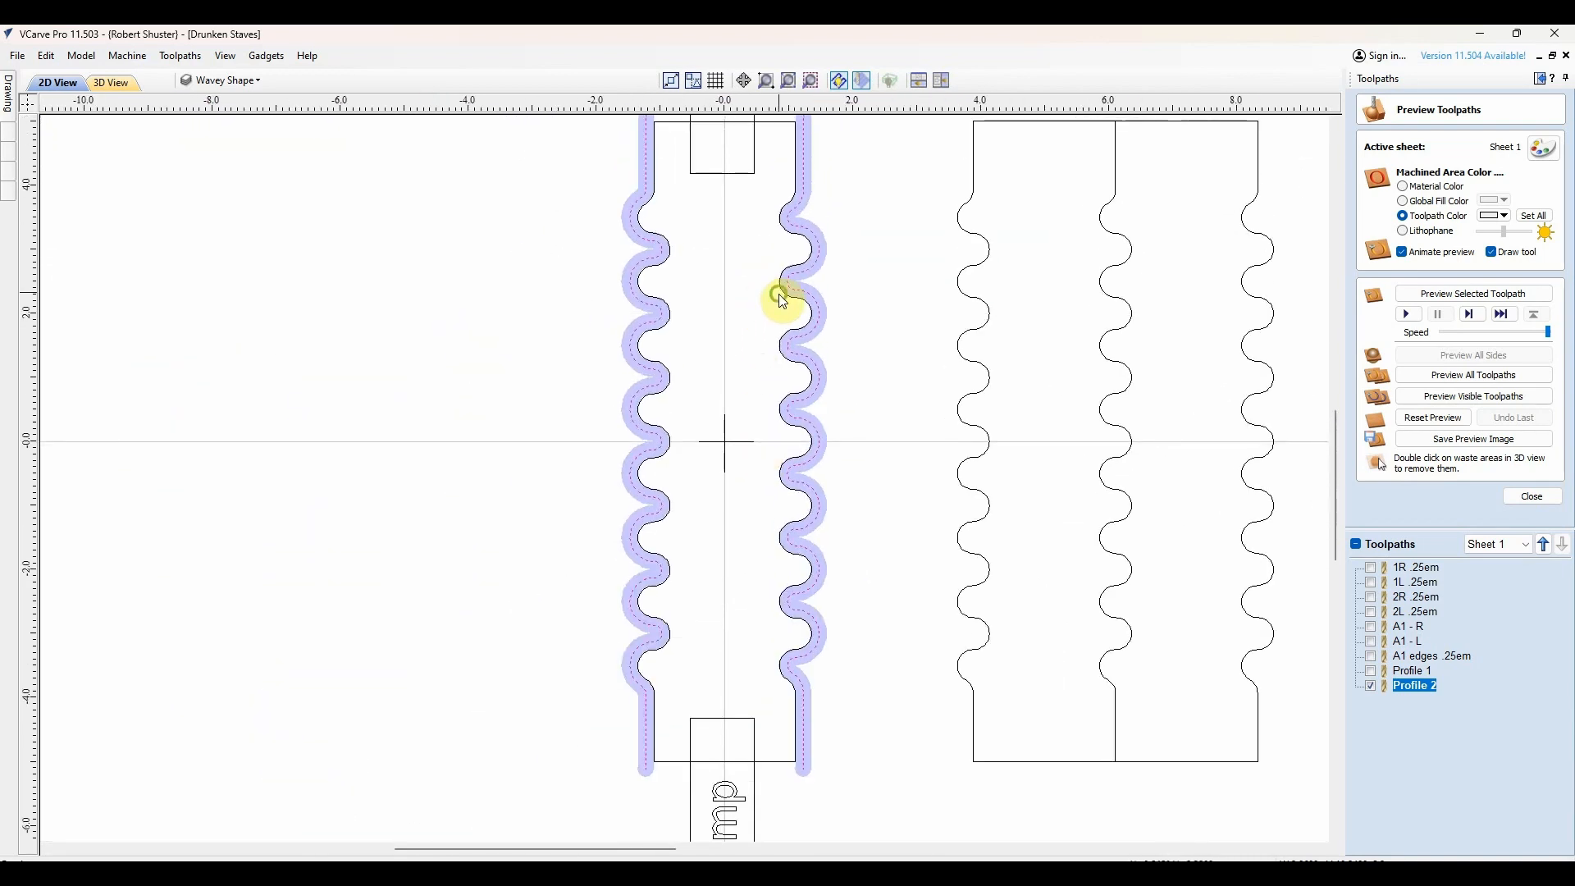
middle_click_drag(784, 301, 749, 380)
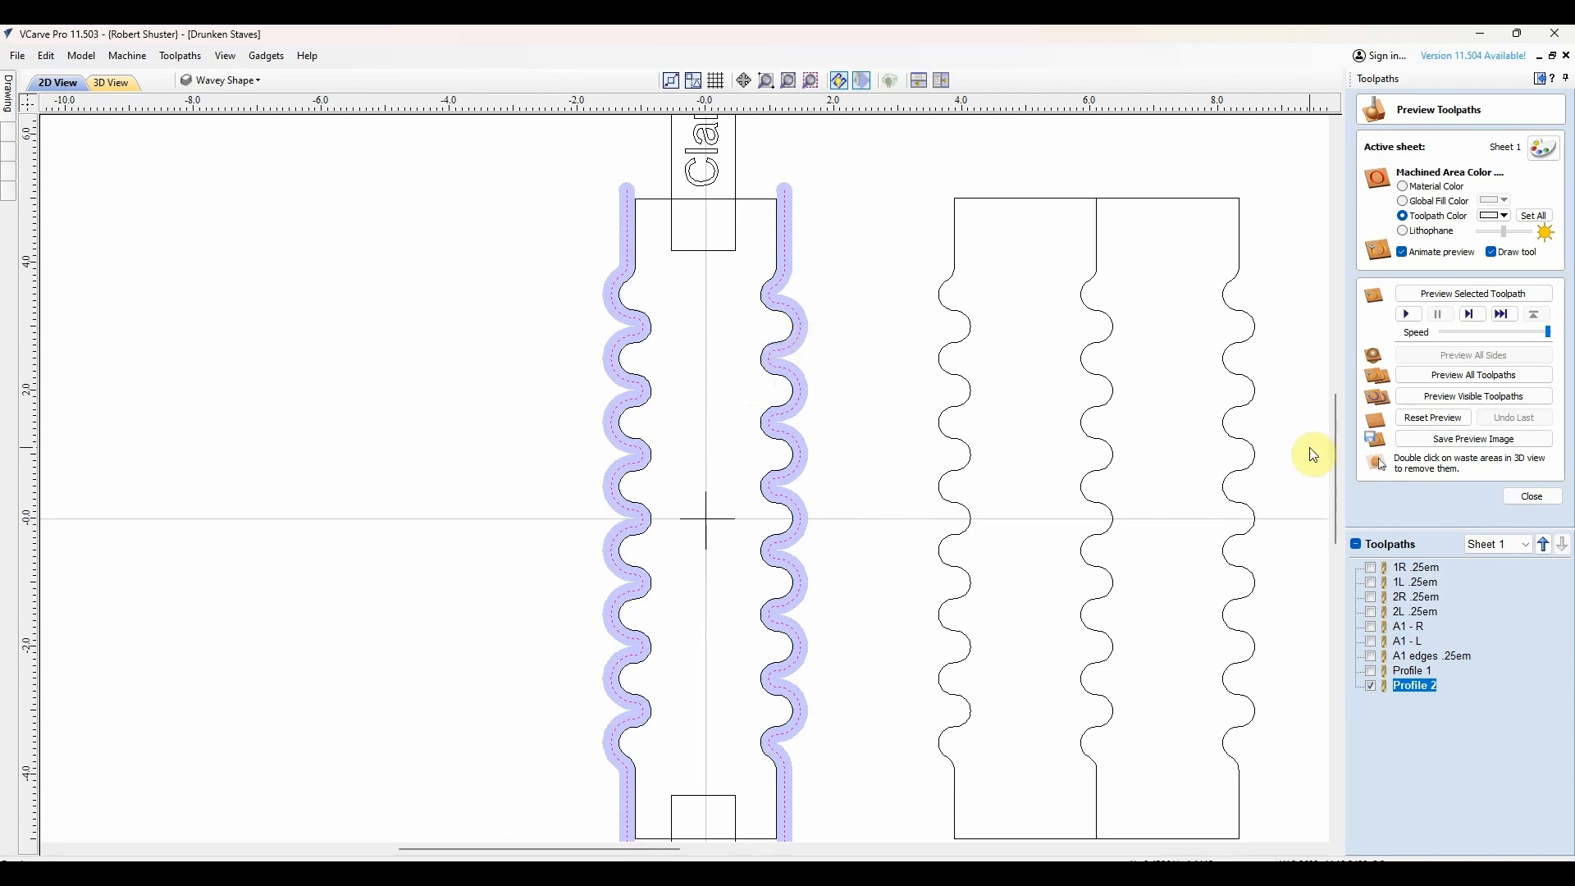
left_click(1525, 498)
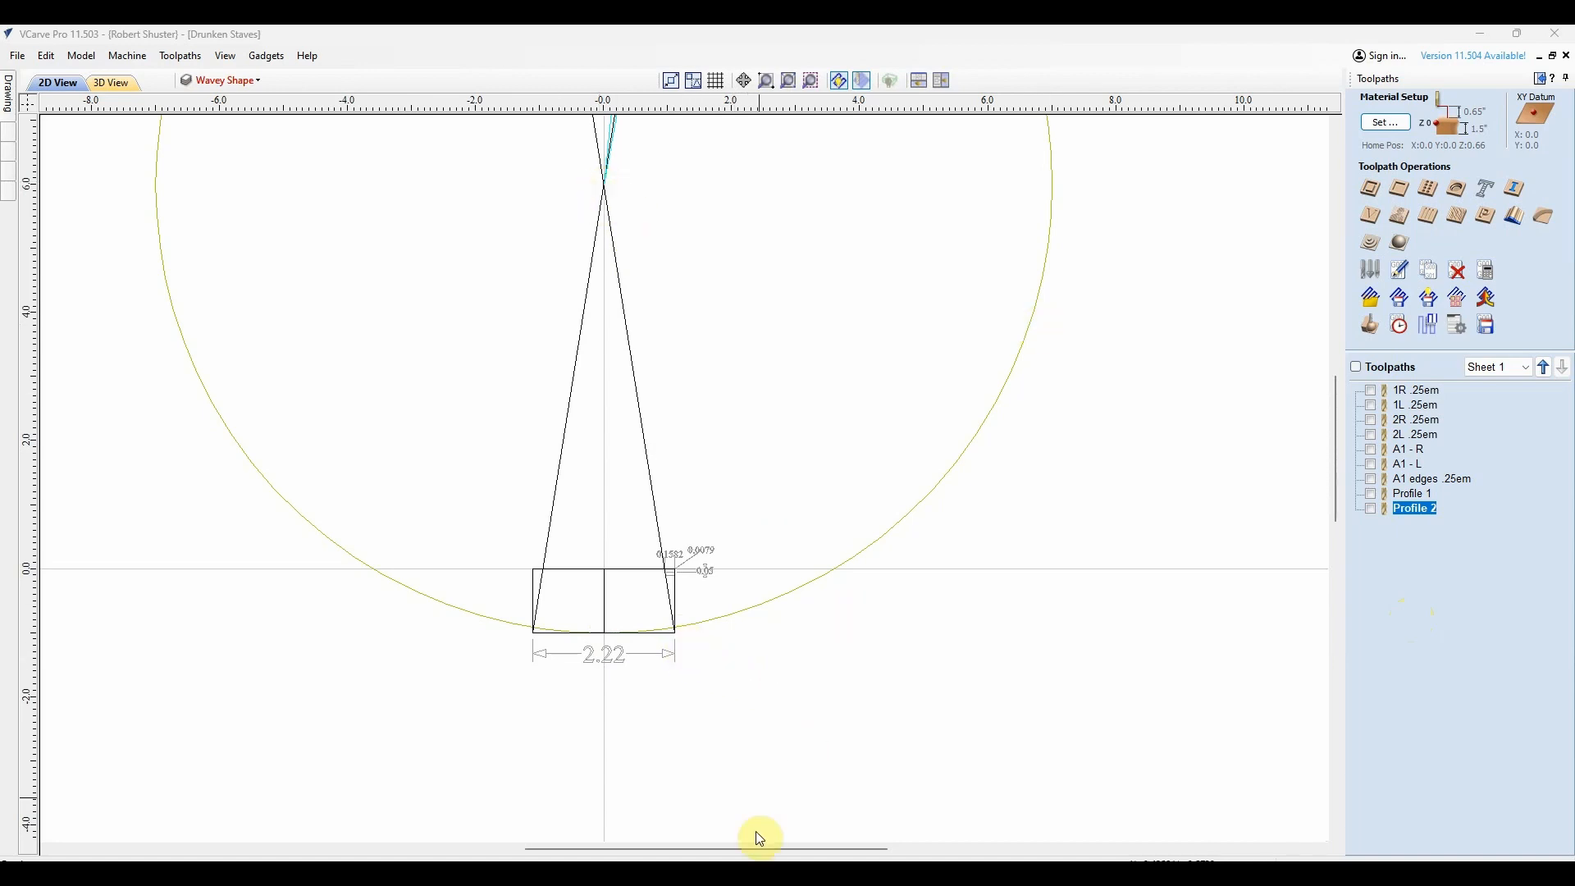
Step: Examine the Wavey Stave Spreadsheet 1.0 in Google Sheets and the drum circle with its stave cross-section in VCarve Pro
left_click(759, 873)
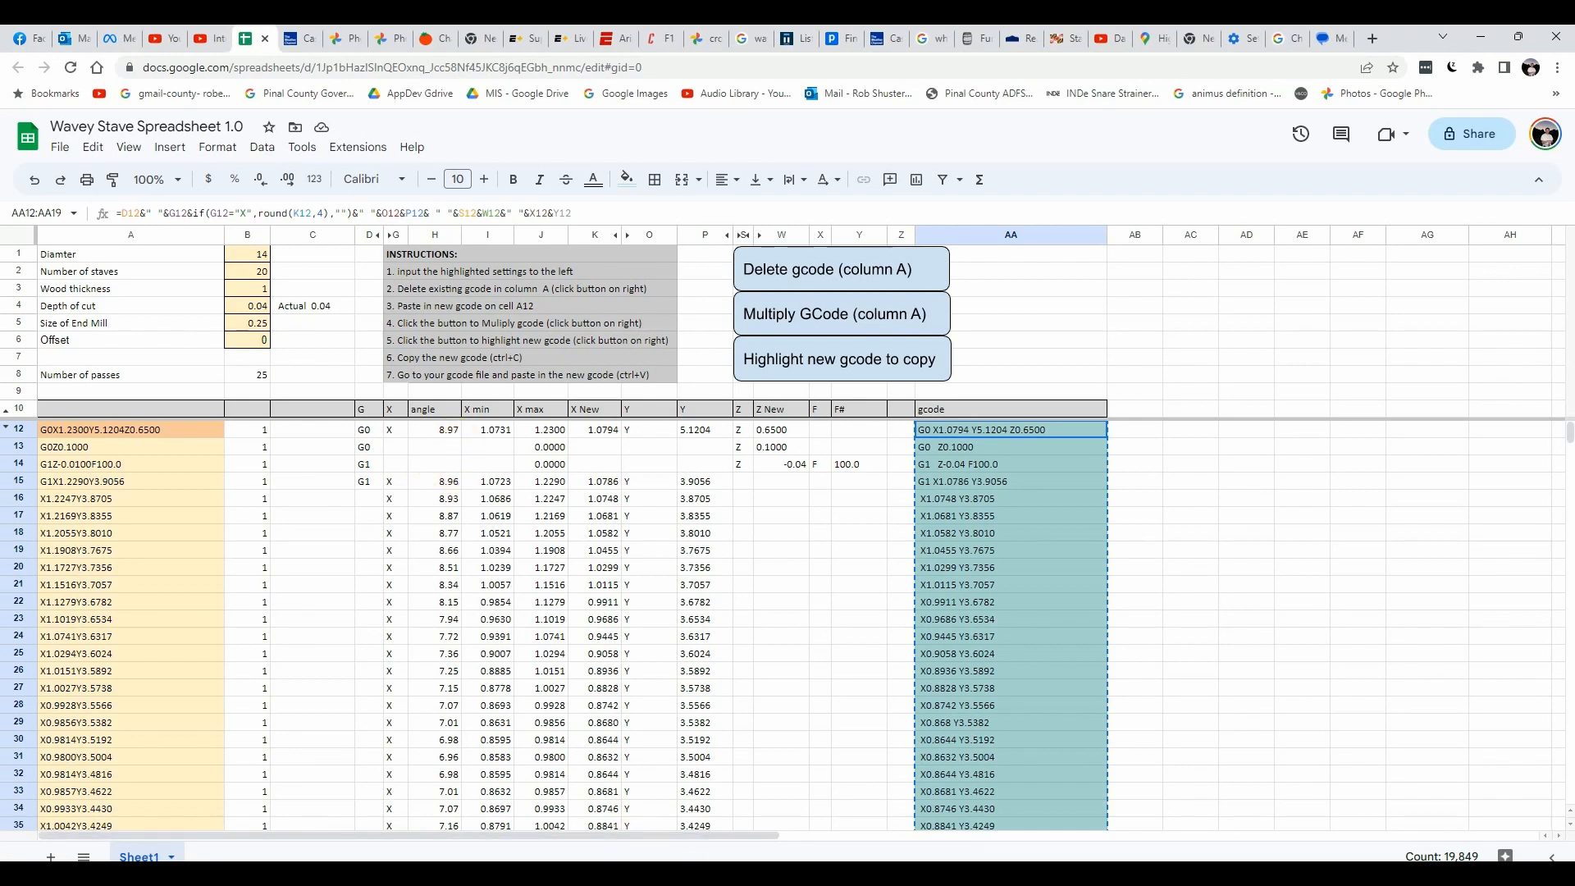
left_click(913, 872)
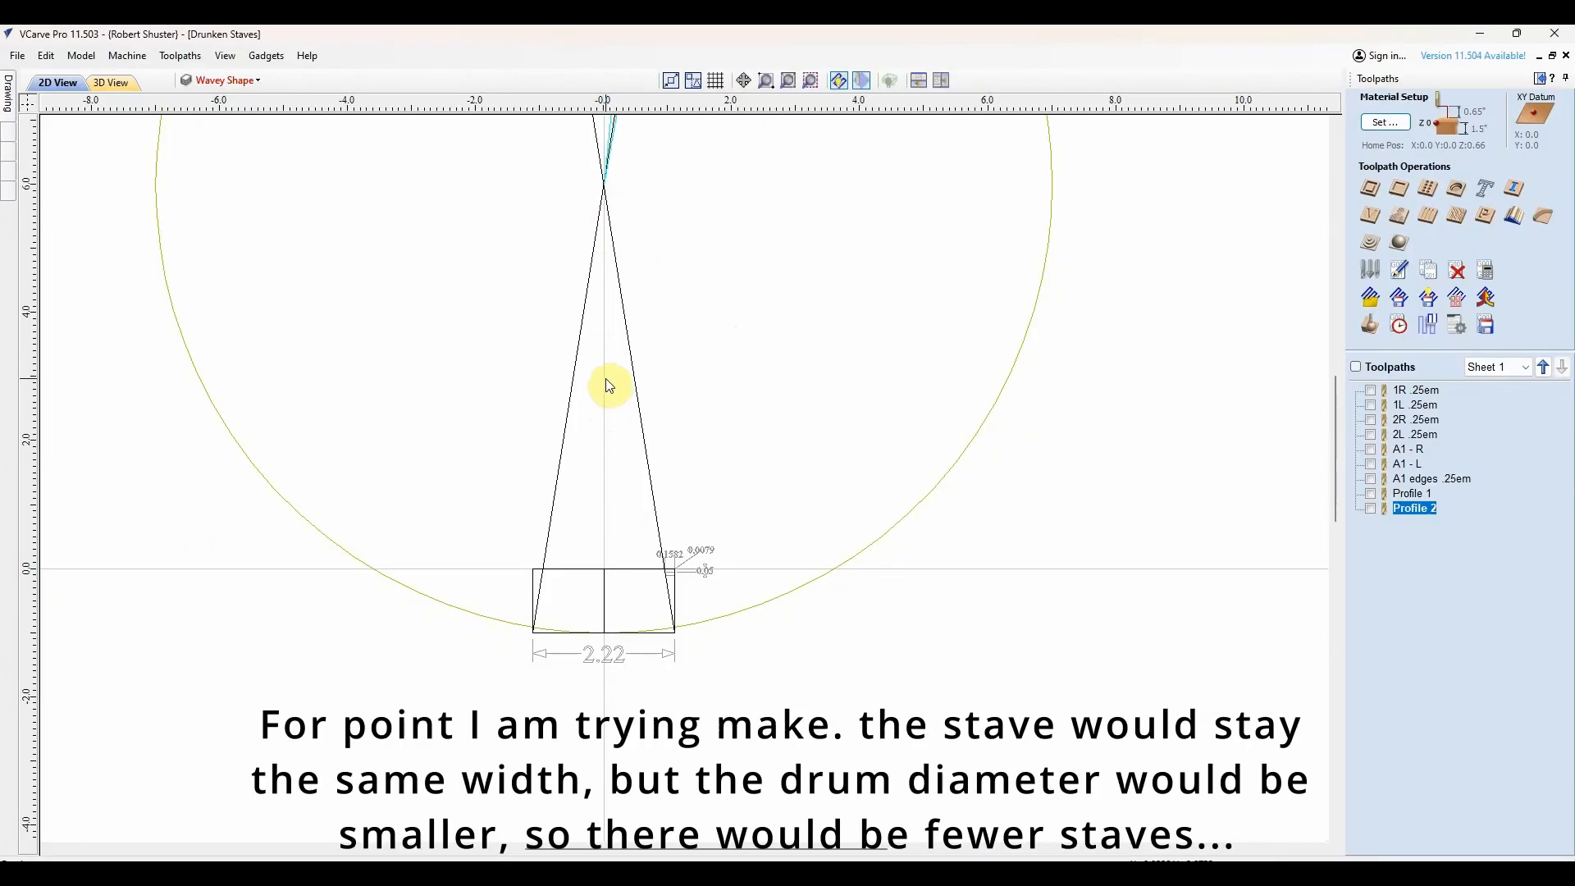
scroll(679, 322, "down", 2)
scroll(669, 320, "up", 2)
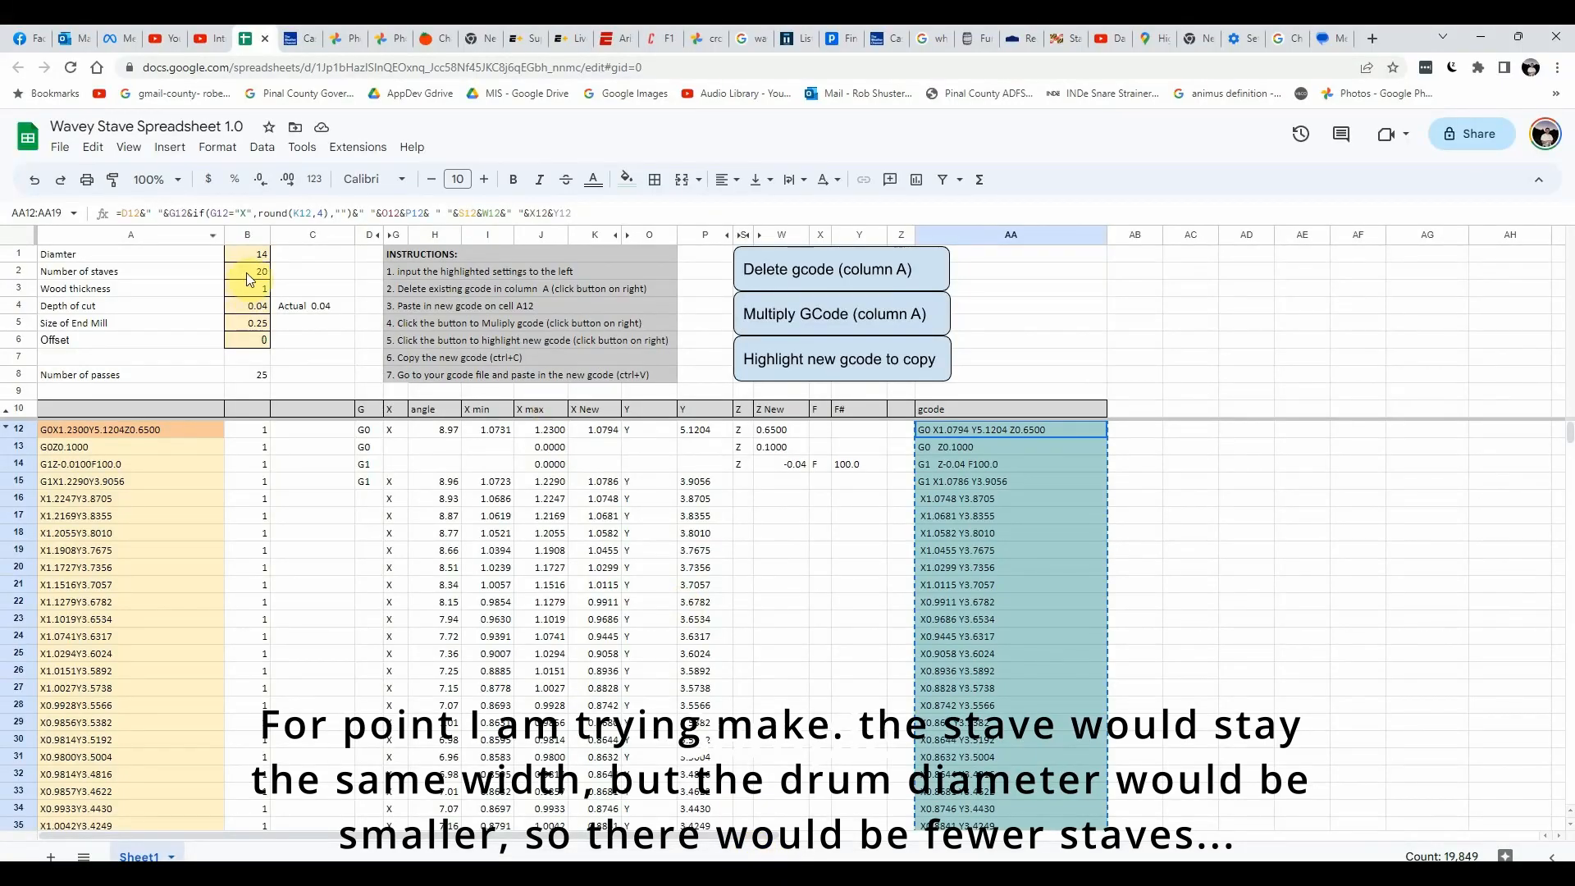
Step: Try a drum diameter of 7 in the spreadsheet settings, and set the diameter back to 14
left_click(260, 261)
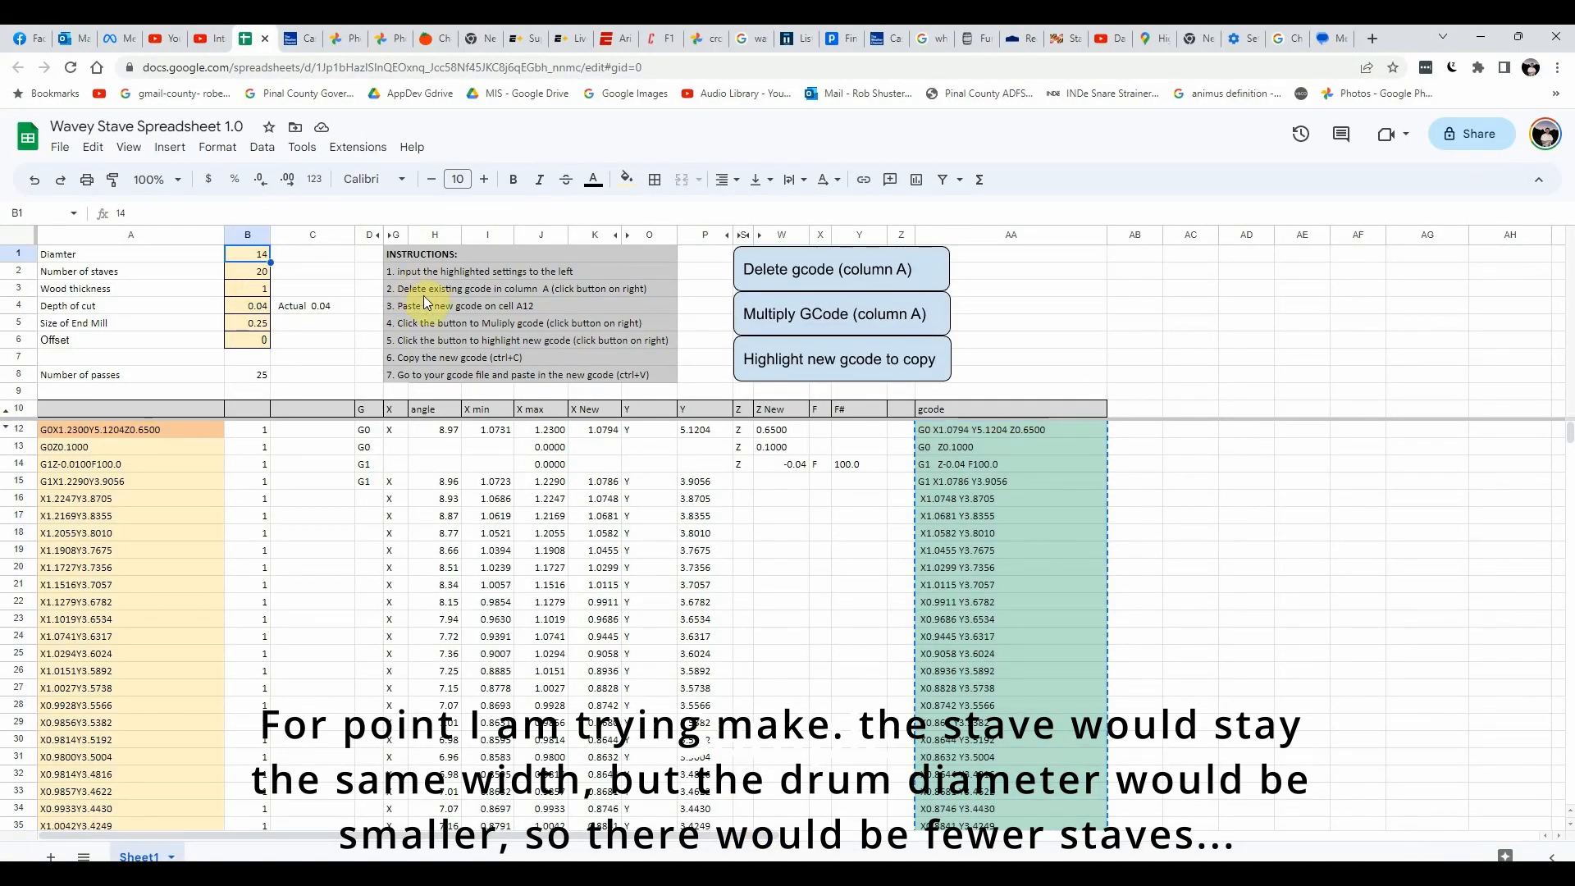
type("7")
key("Return")
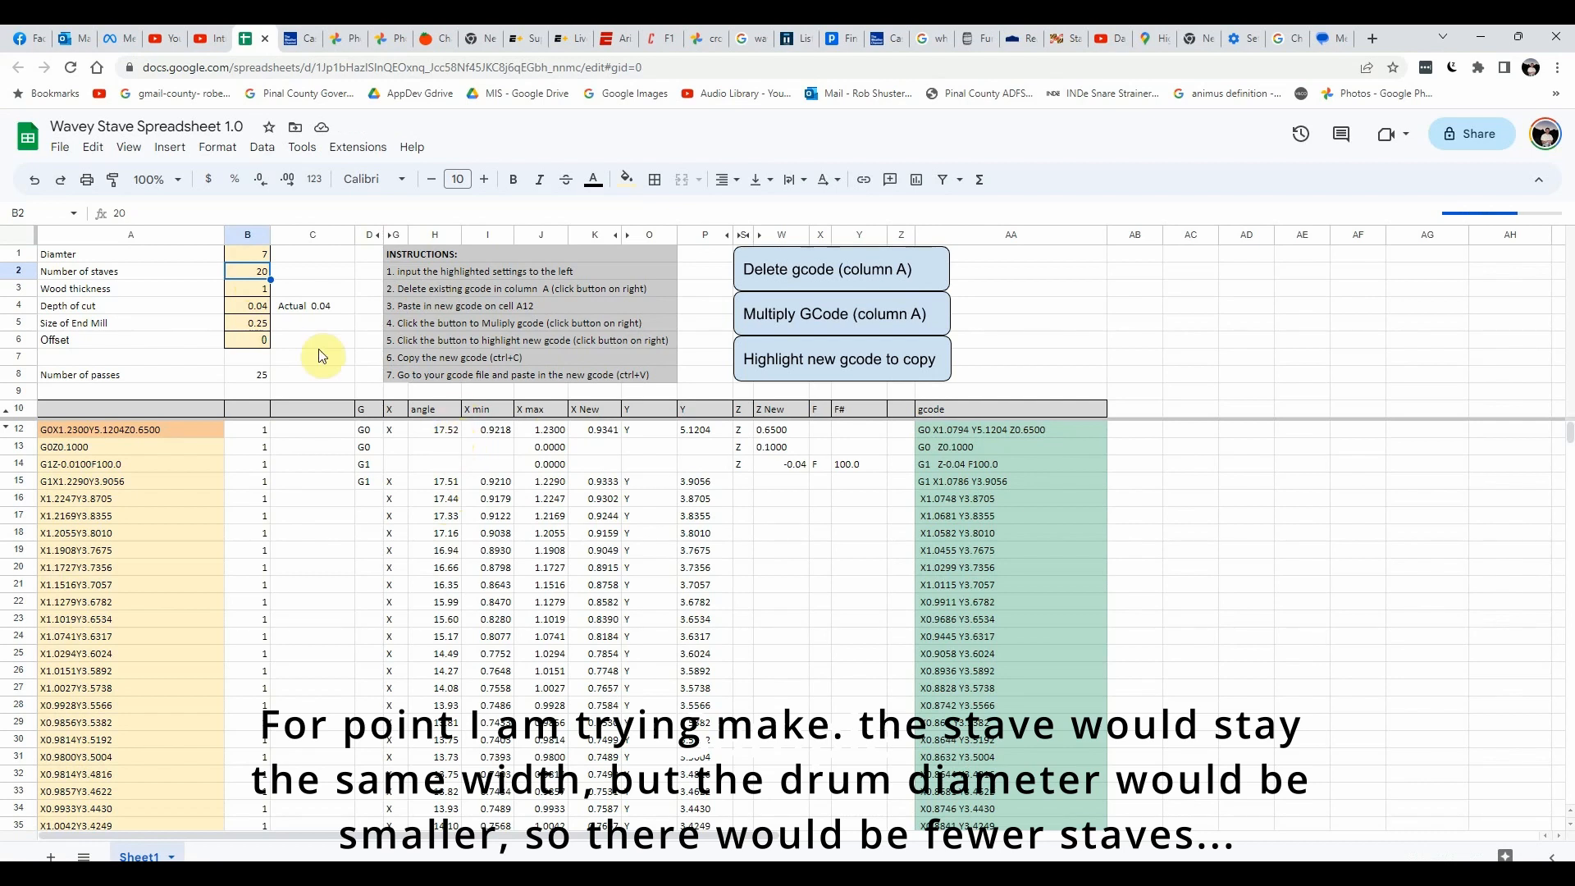
left_click(262, 252)
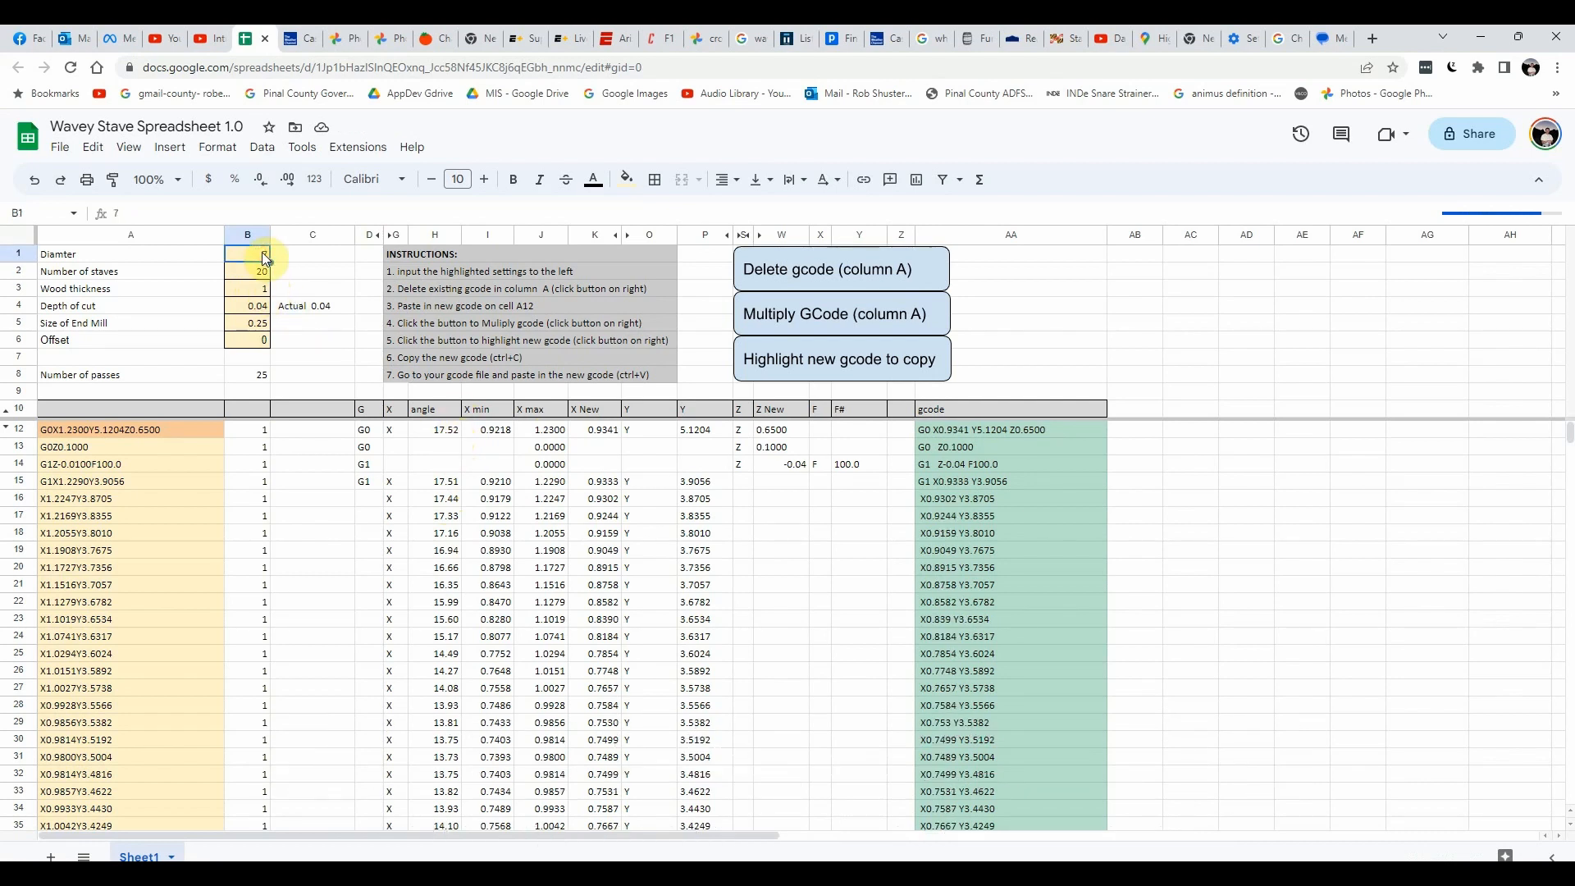
key("Return")
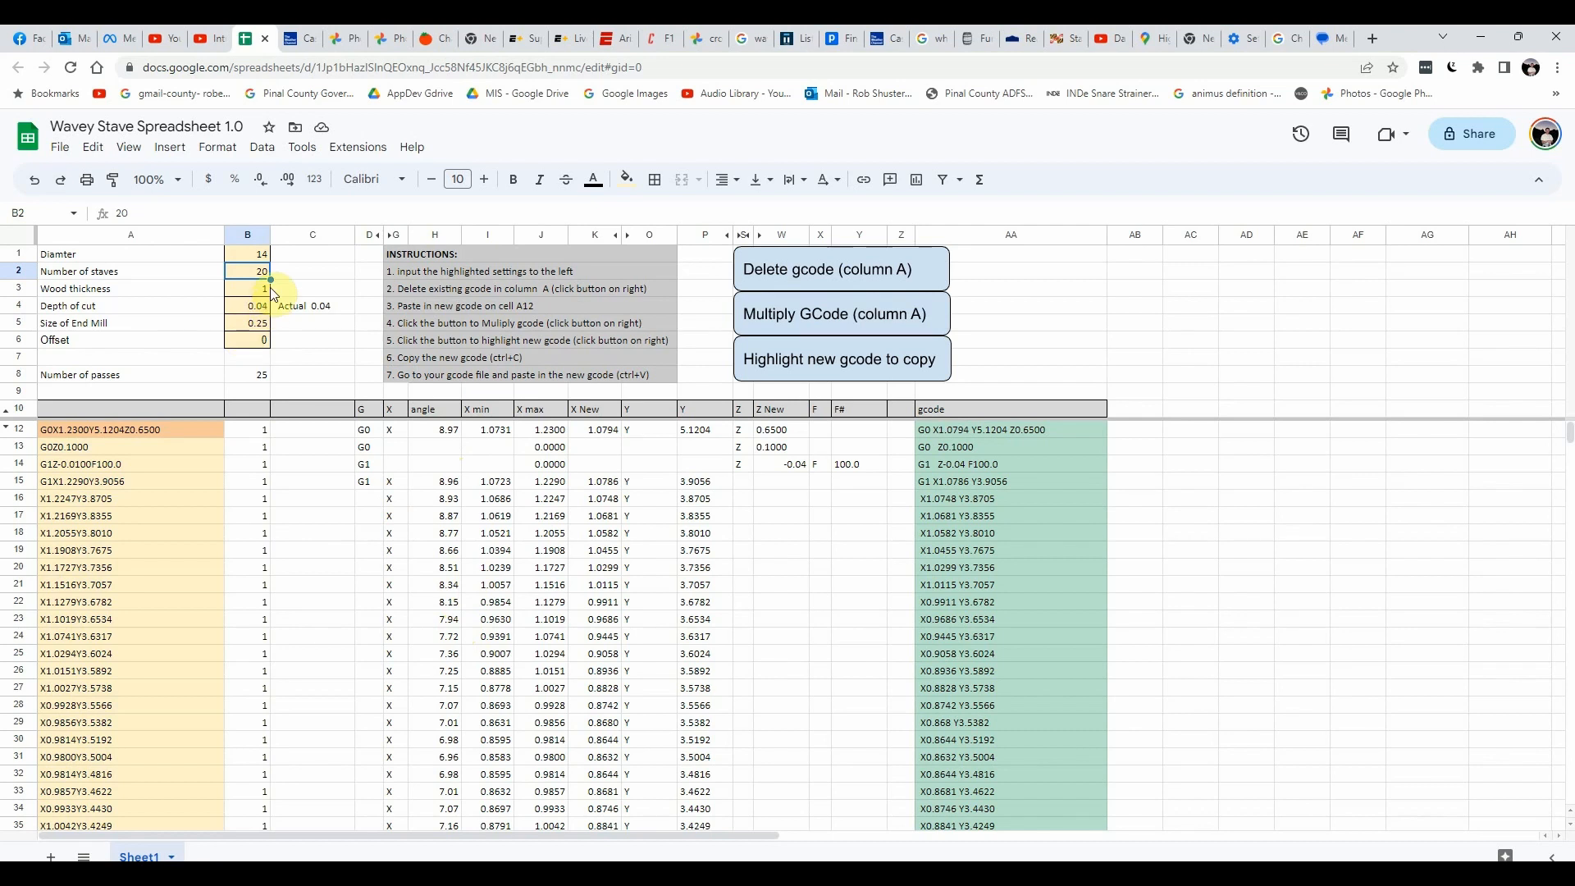
Step: Set the wood thickness in the spreadsheet settings to 0.75
left_click(258, 289)
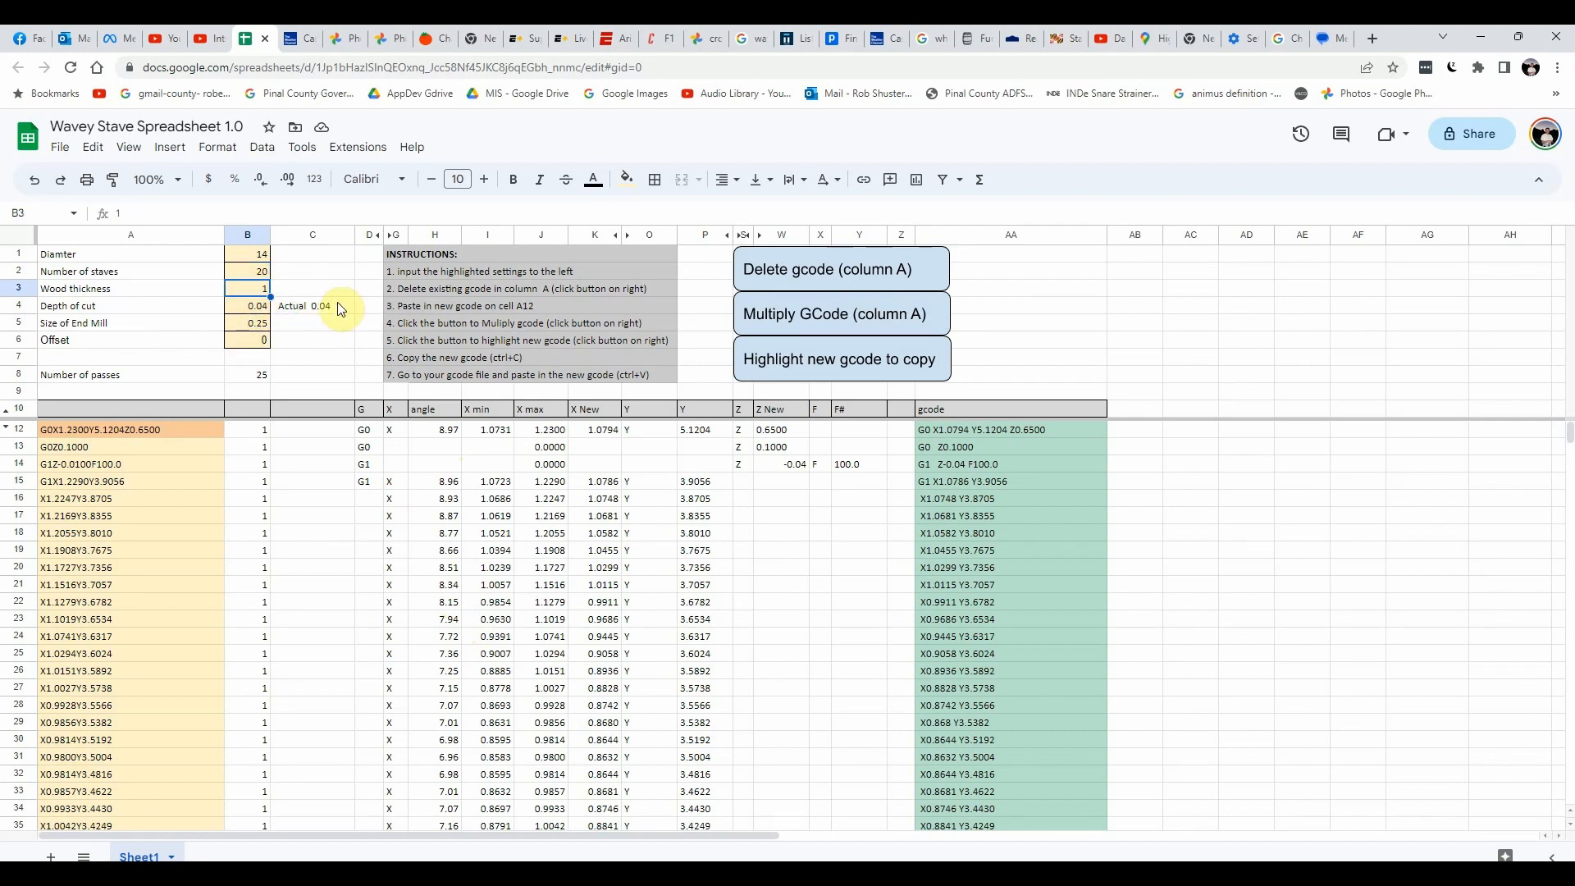
key("BackSpace")
key("Return")
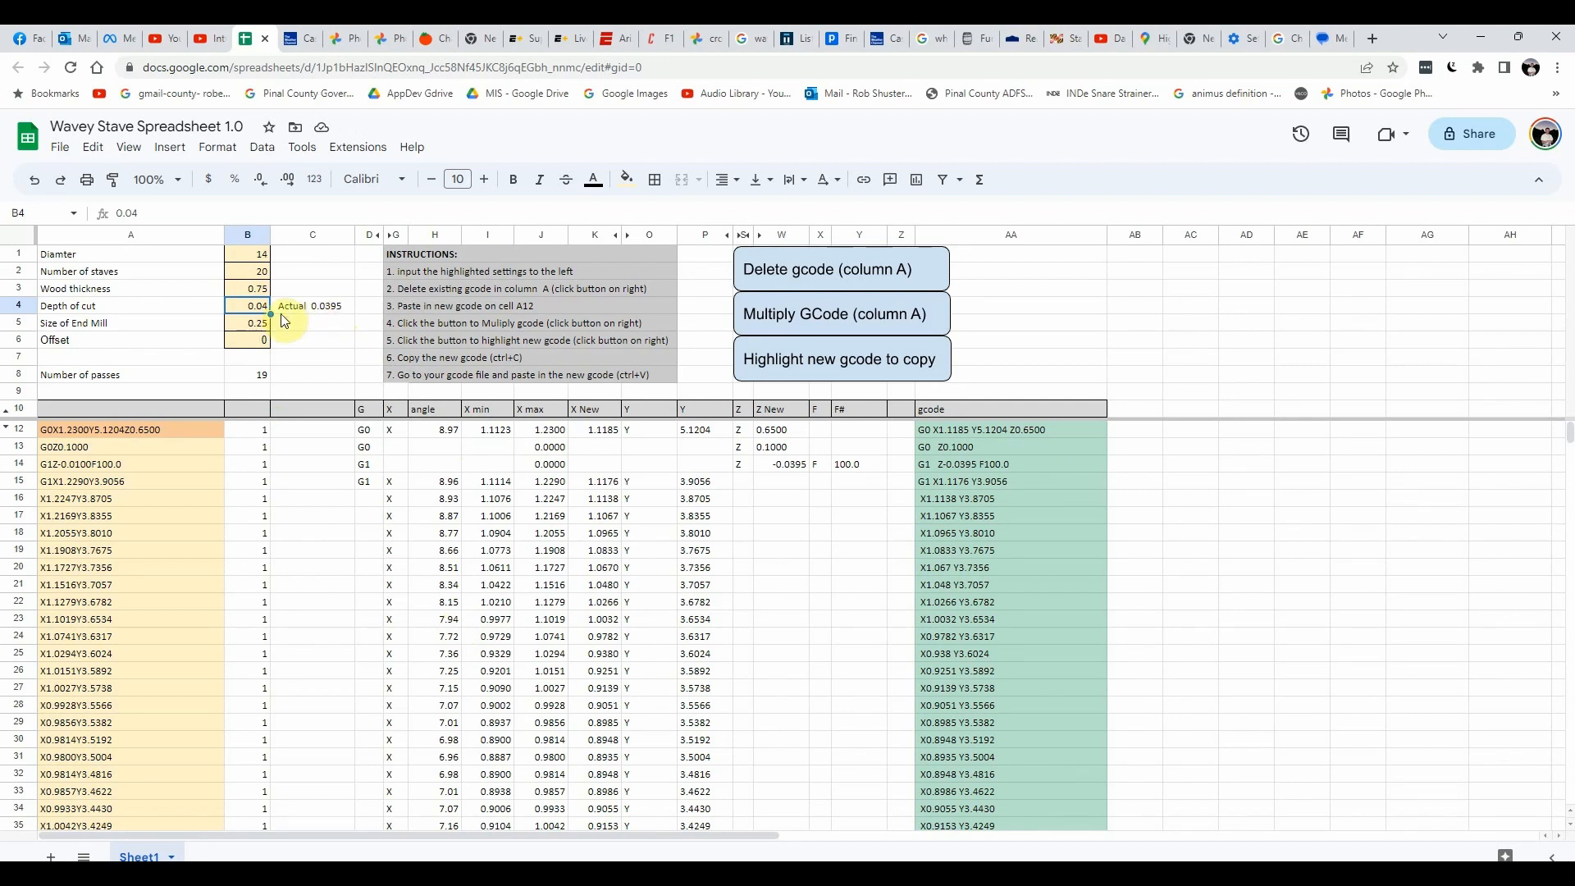
Step: Set the end mill size to 2 and examine the angle formula in the first G-code row
left_click(256, 328)
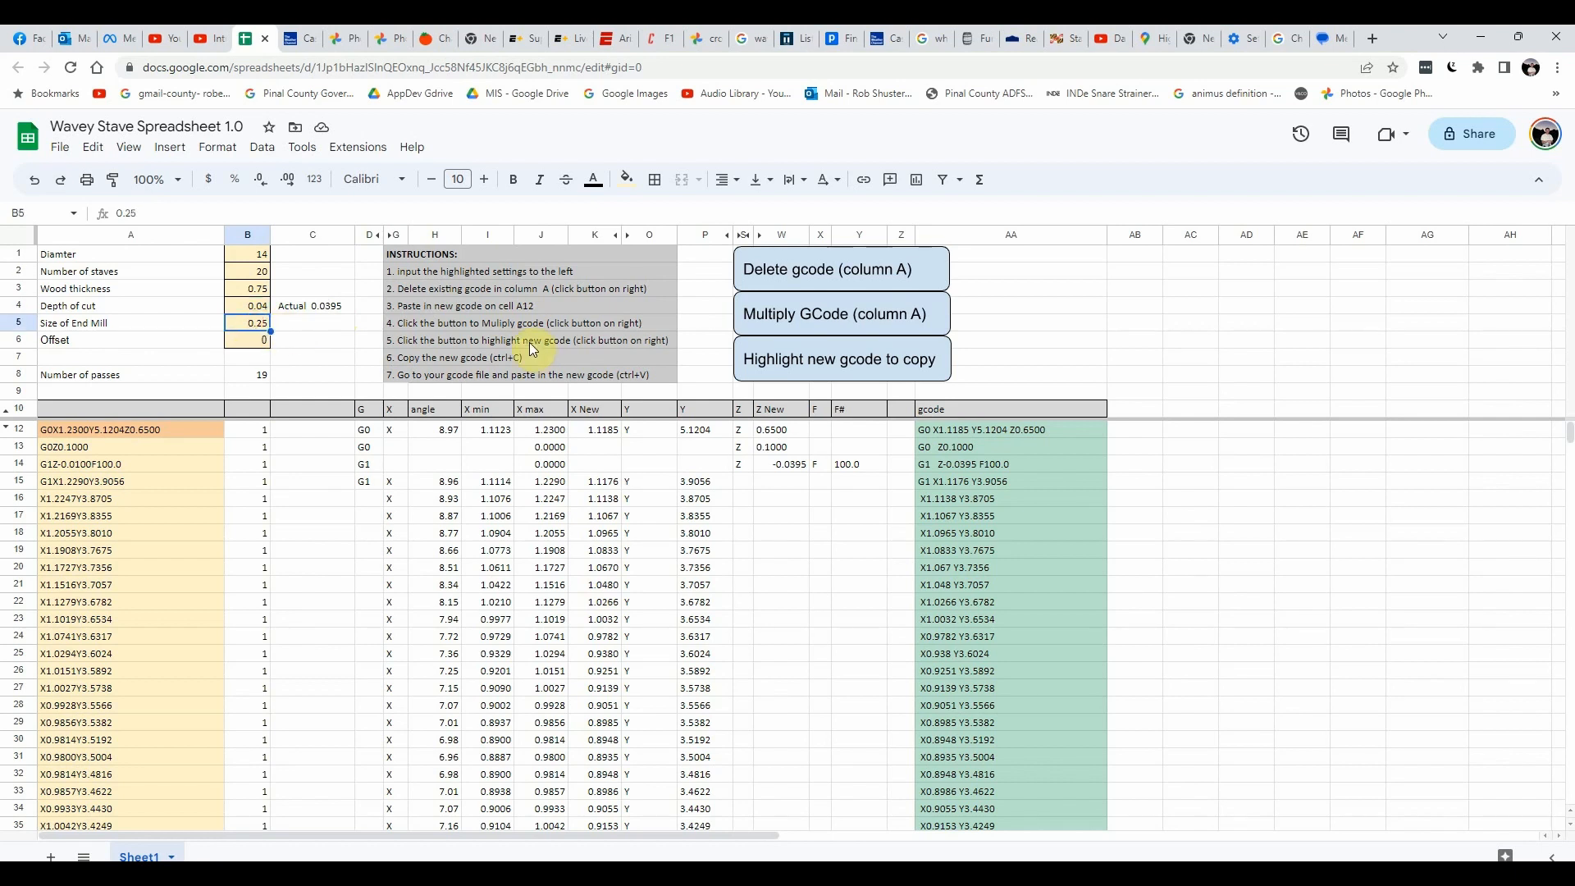
type("2")
key("Return")
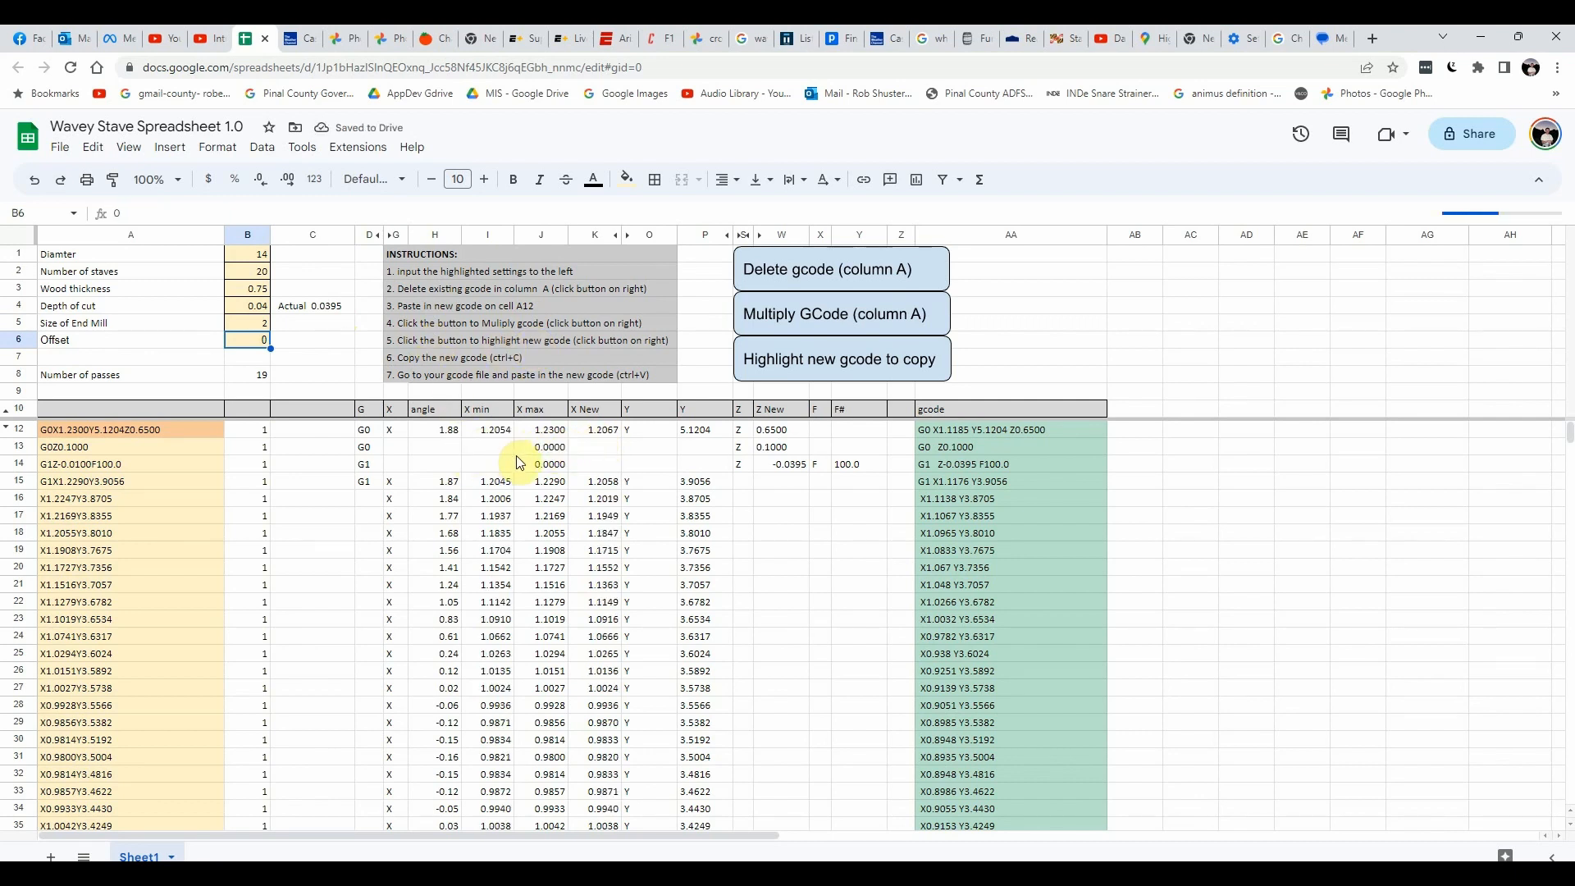
left_click(449, 431)
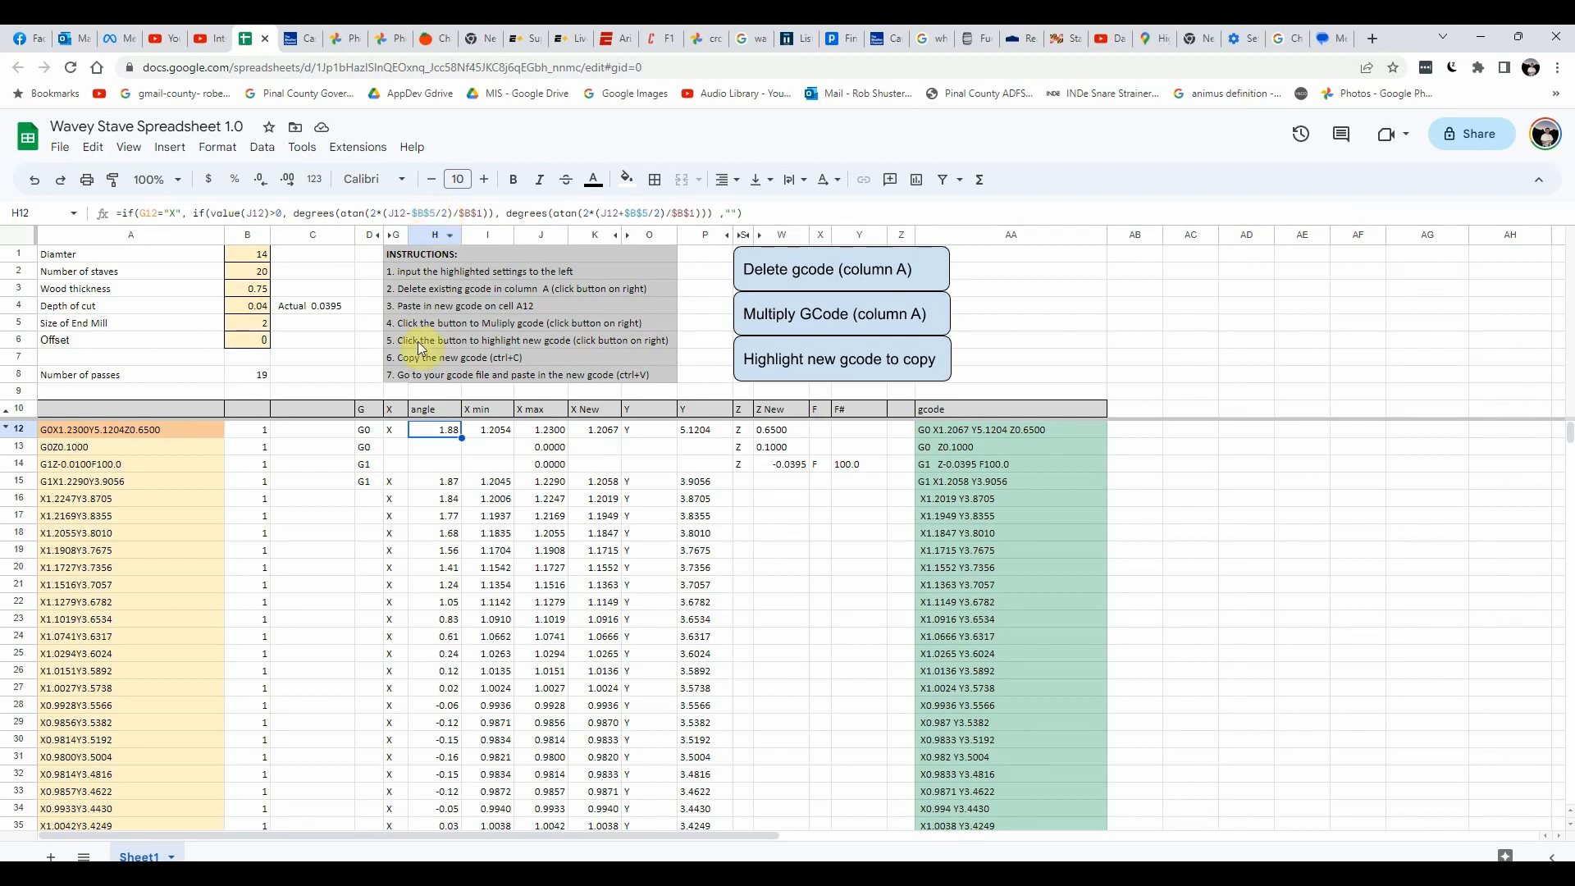
Step: Set the end mill size back to 0.25
left_click(260, 325)
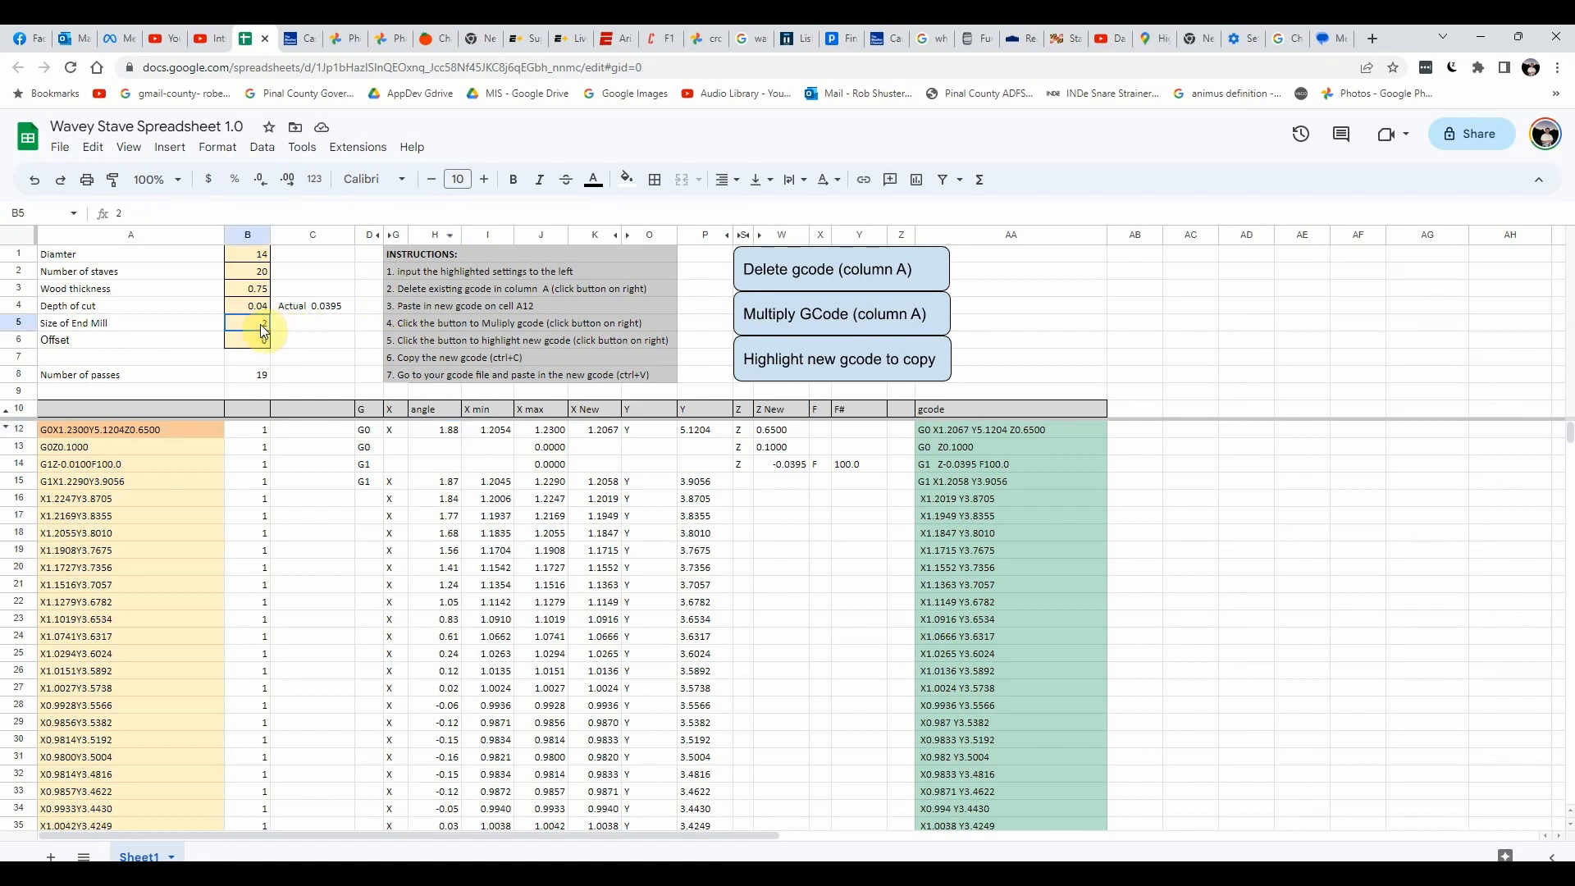
type(".25")
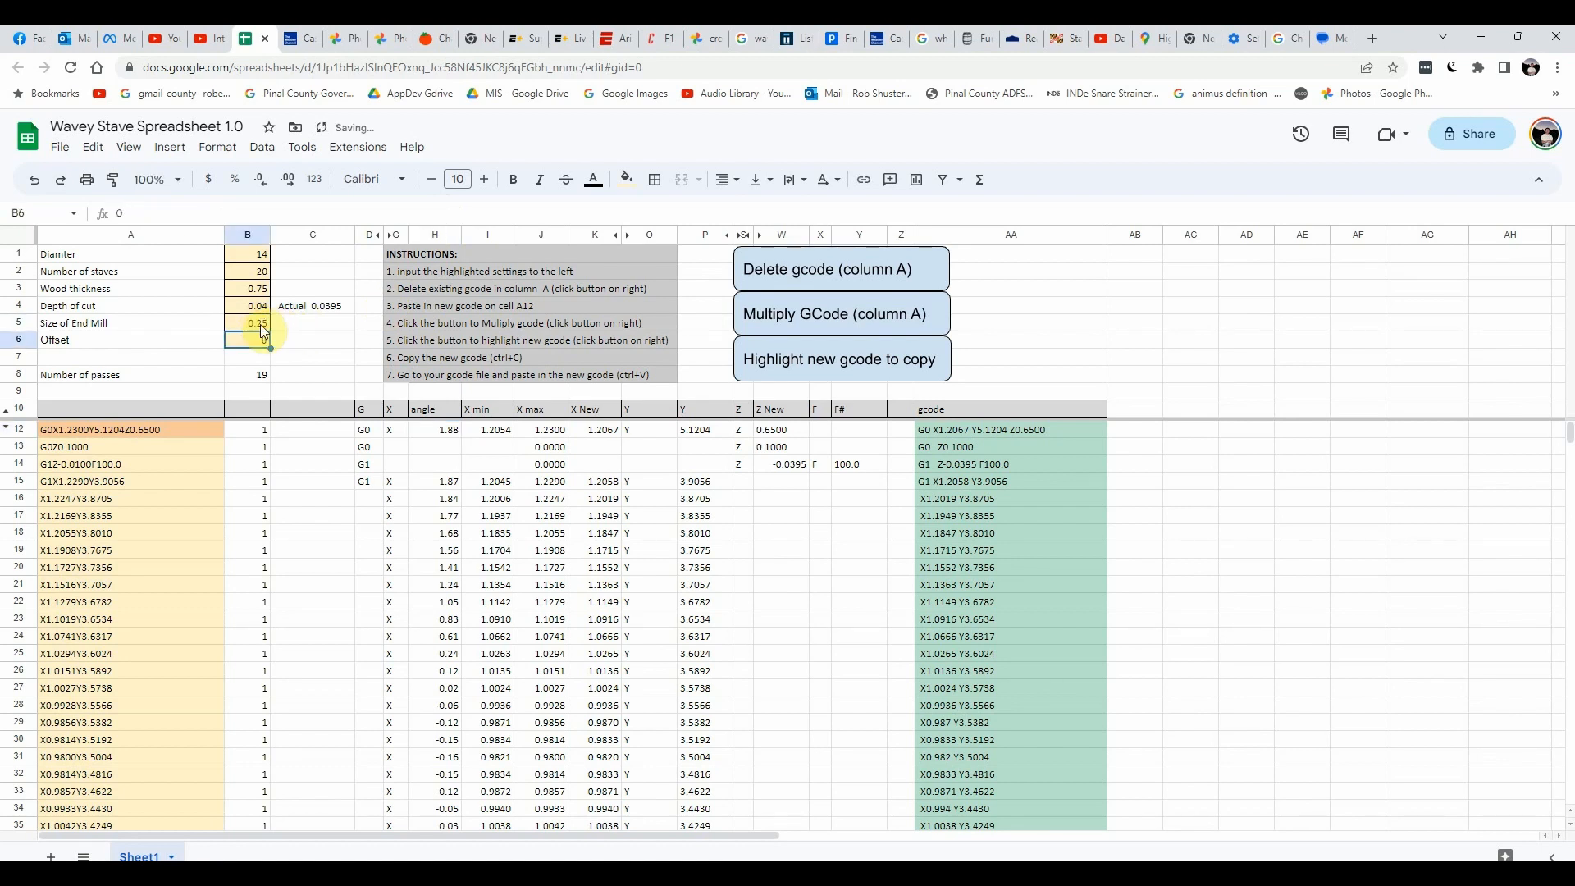
key("Return")
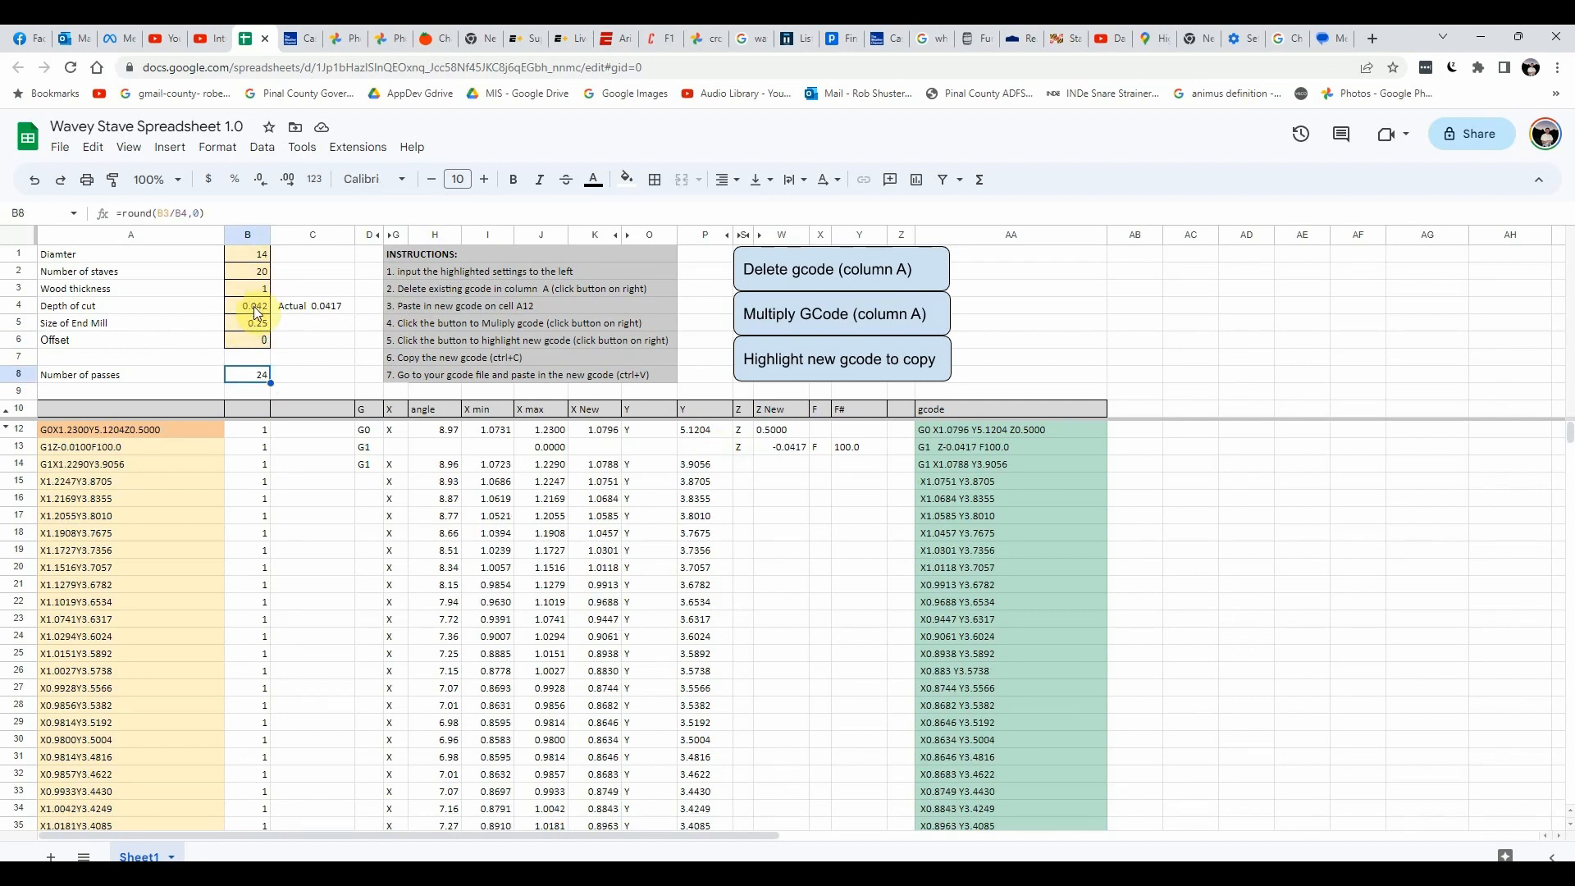
Step: Set the depth of cut to 0.04 and select cell A12, where the original G-code starts
left_click(255, 310)
type("0.")
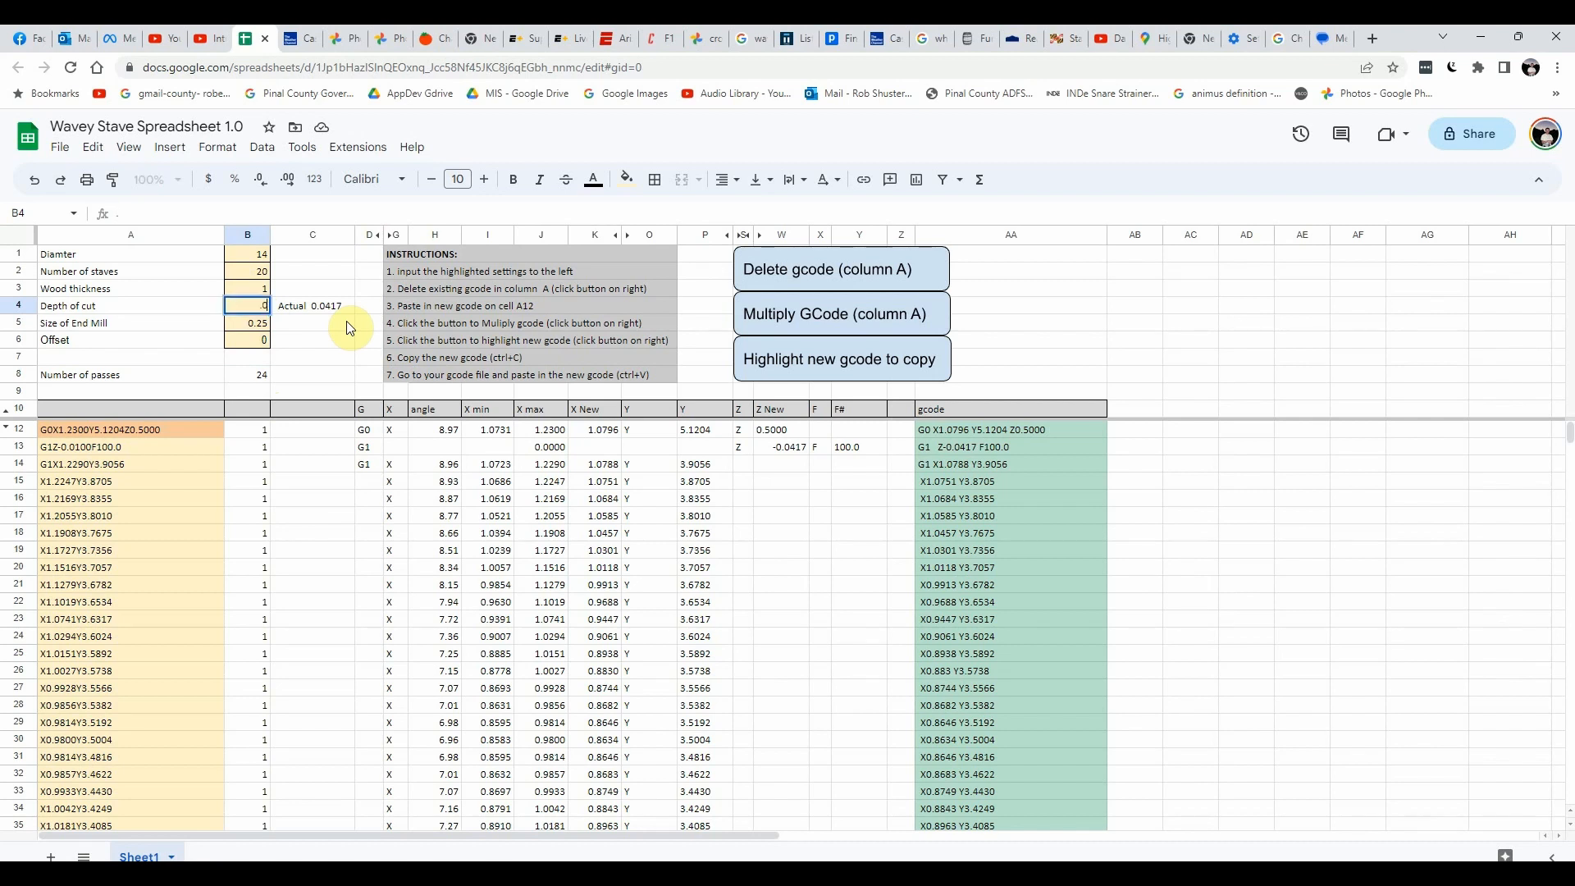
type("04")
key("Return")
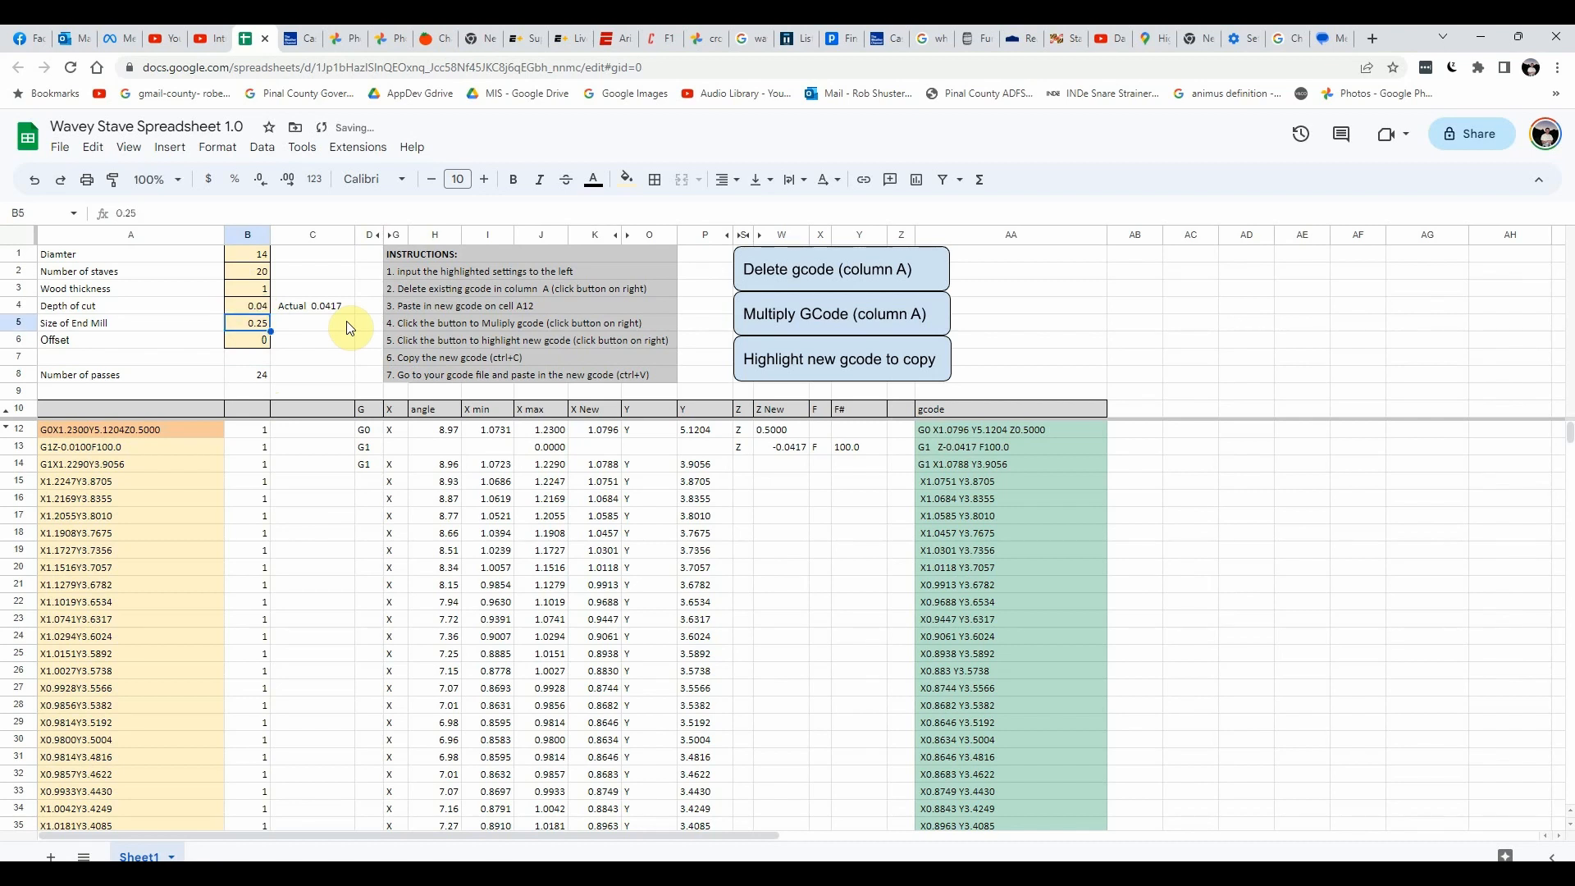
left_click(145, 432)
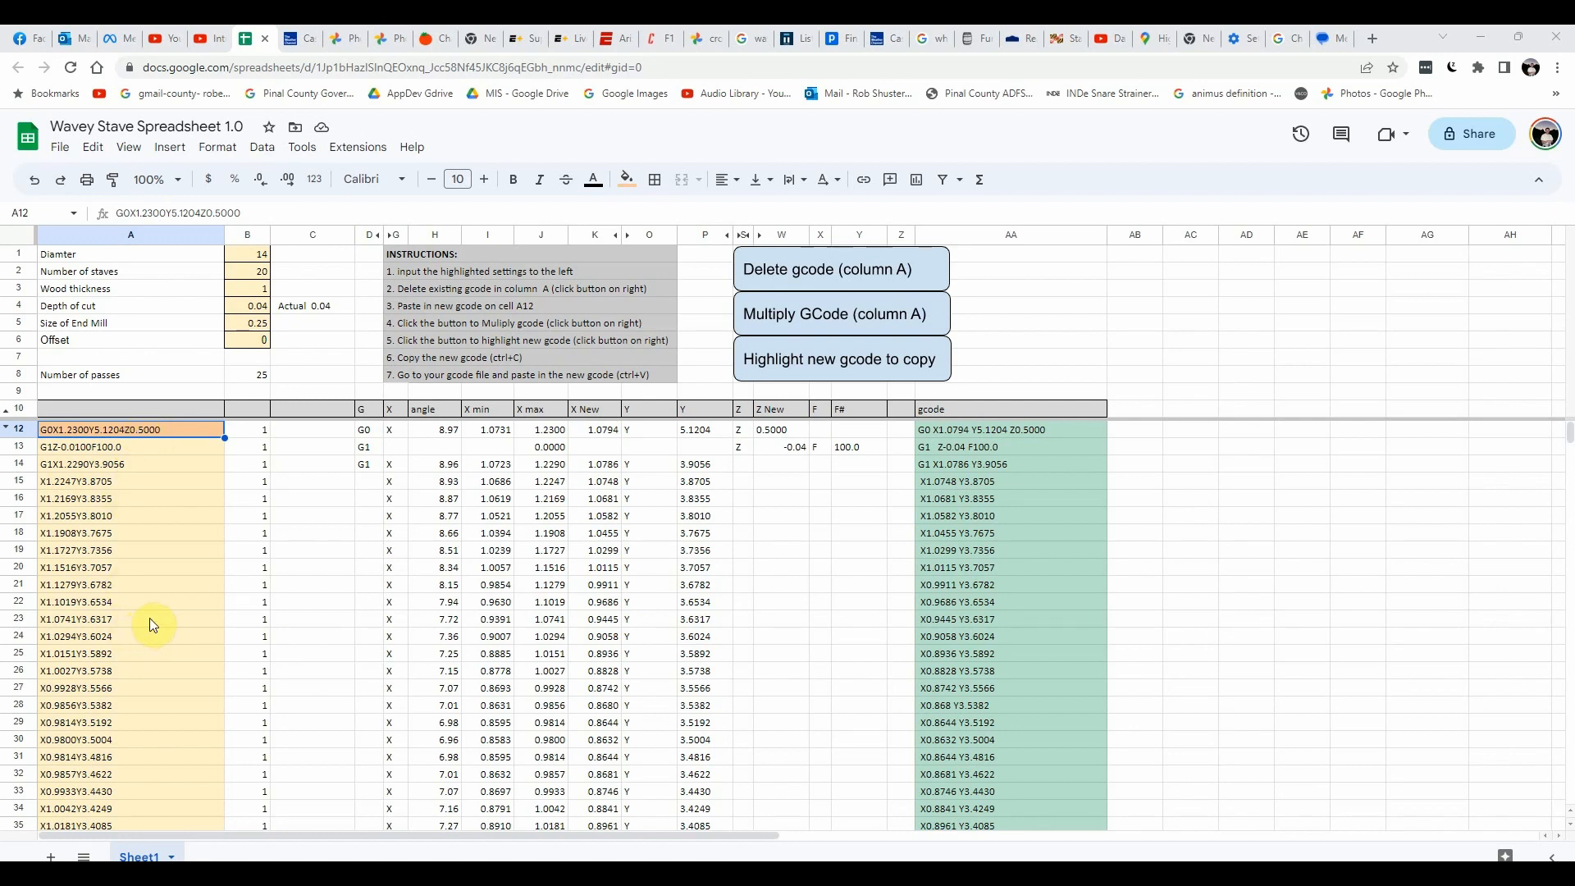
Step: Switch to the A1 - R and L.ngc file in Notepad and examine its header, setup lines, toolpath moves and closing commands
left_click_drag(1573, 142, 830, 169)
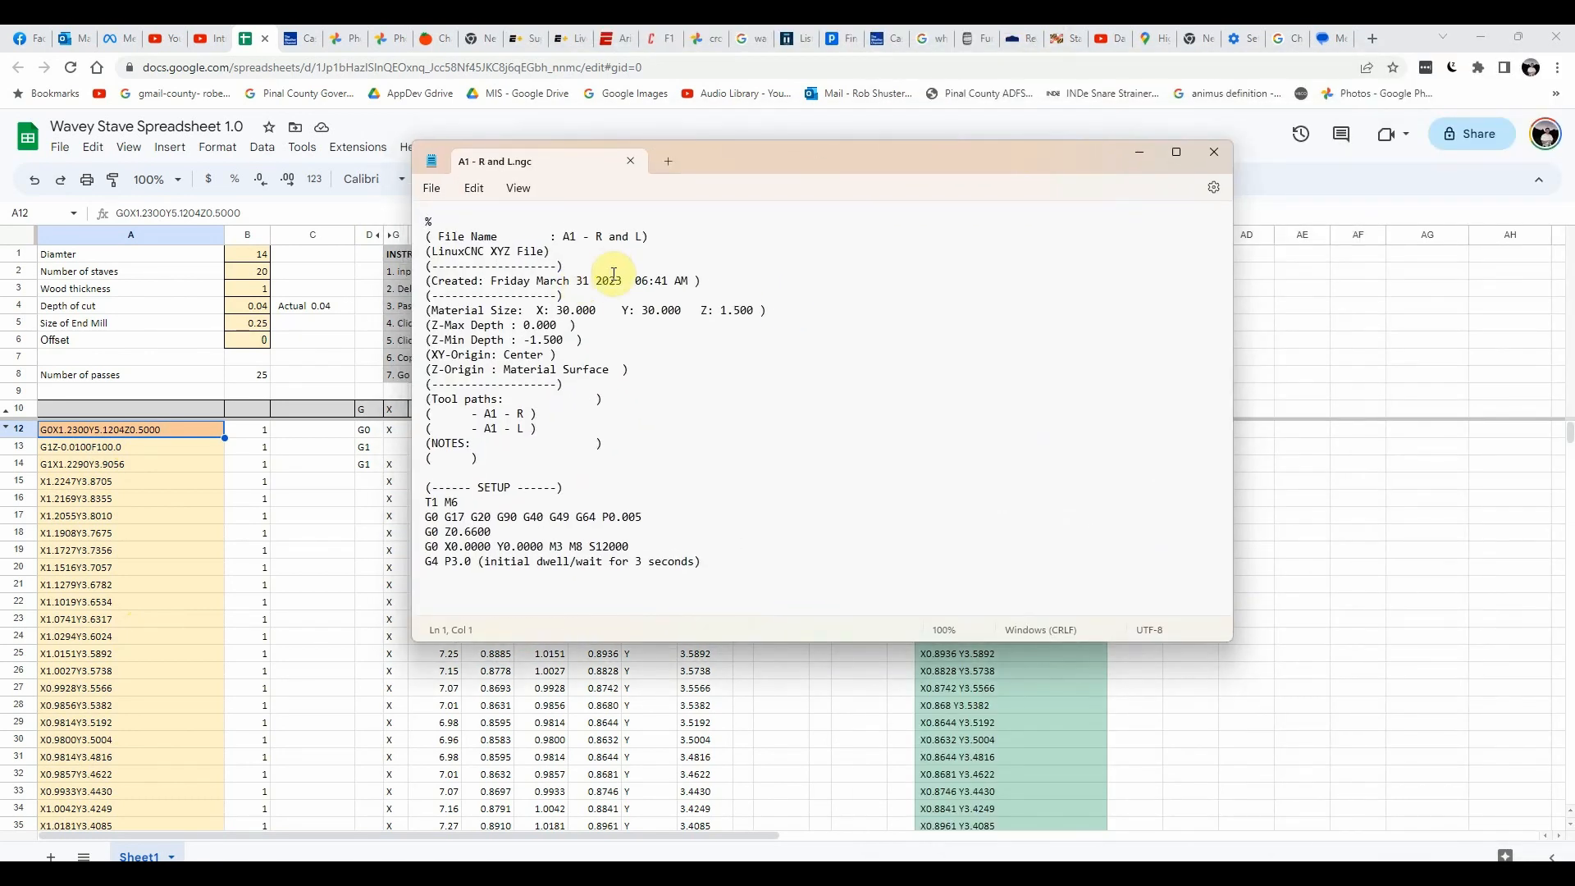
scroll(614, 274, "down", 2)
scroll(616, 283, "up", 2)
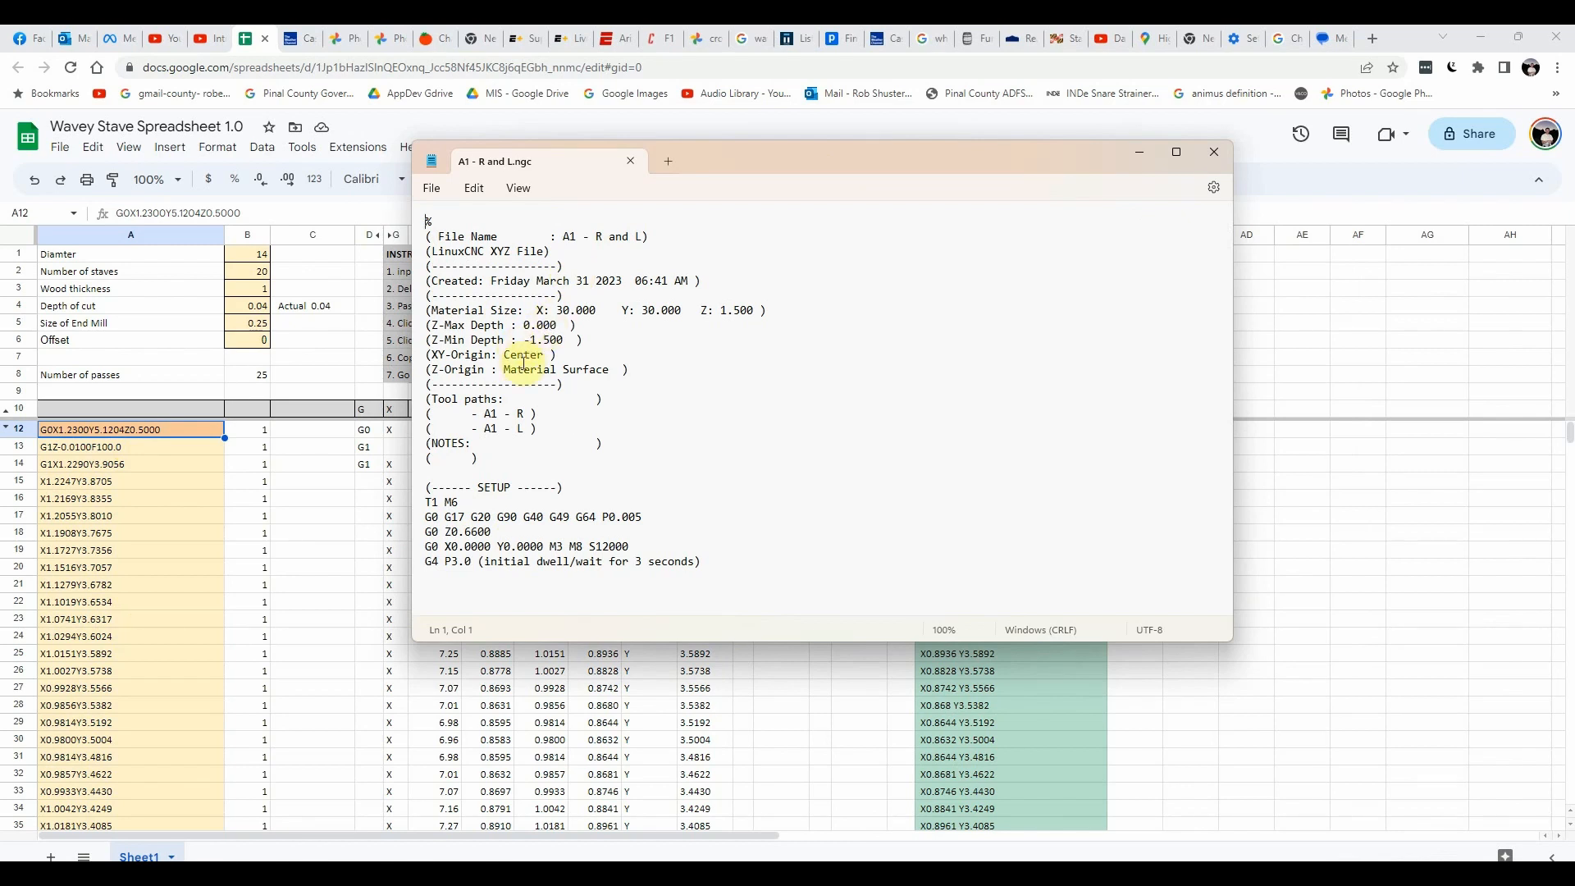
scroll(607, 513, "down", 2)
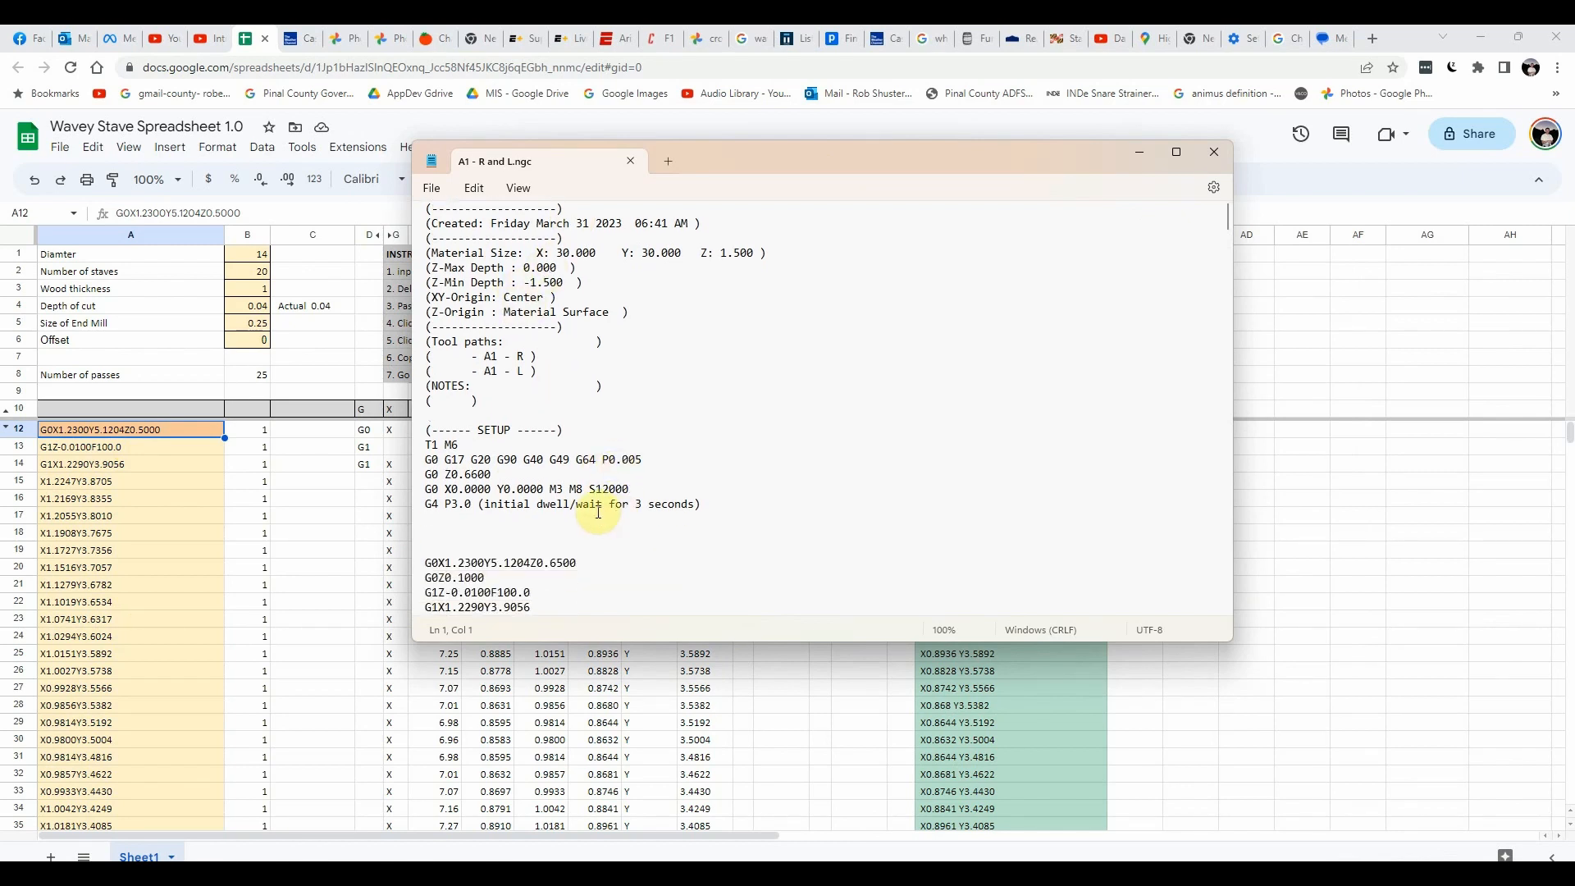
scroll(598, 511, "down", 1)
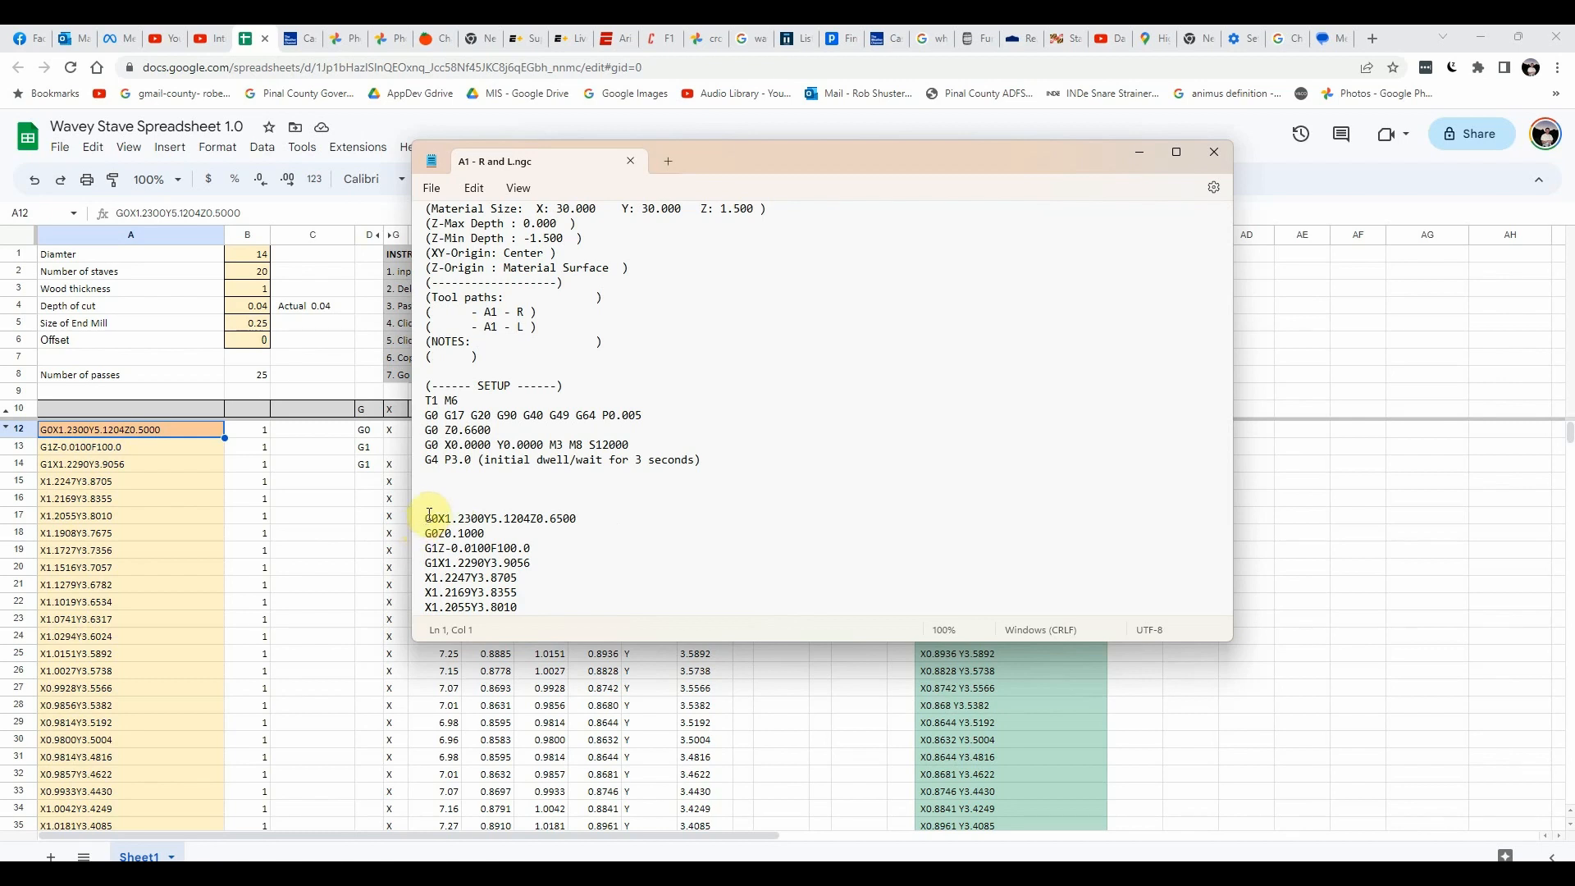
scroll(588, 536, "down", 4)
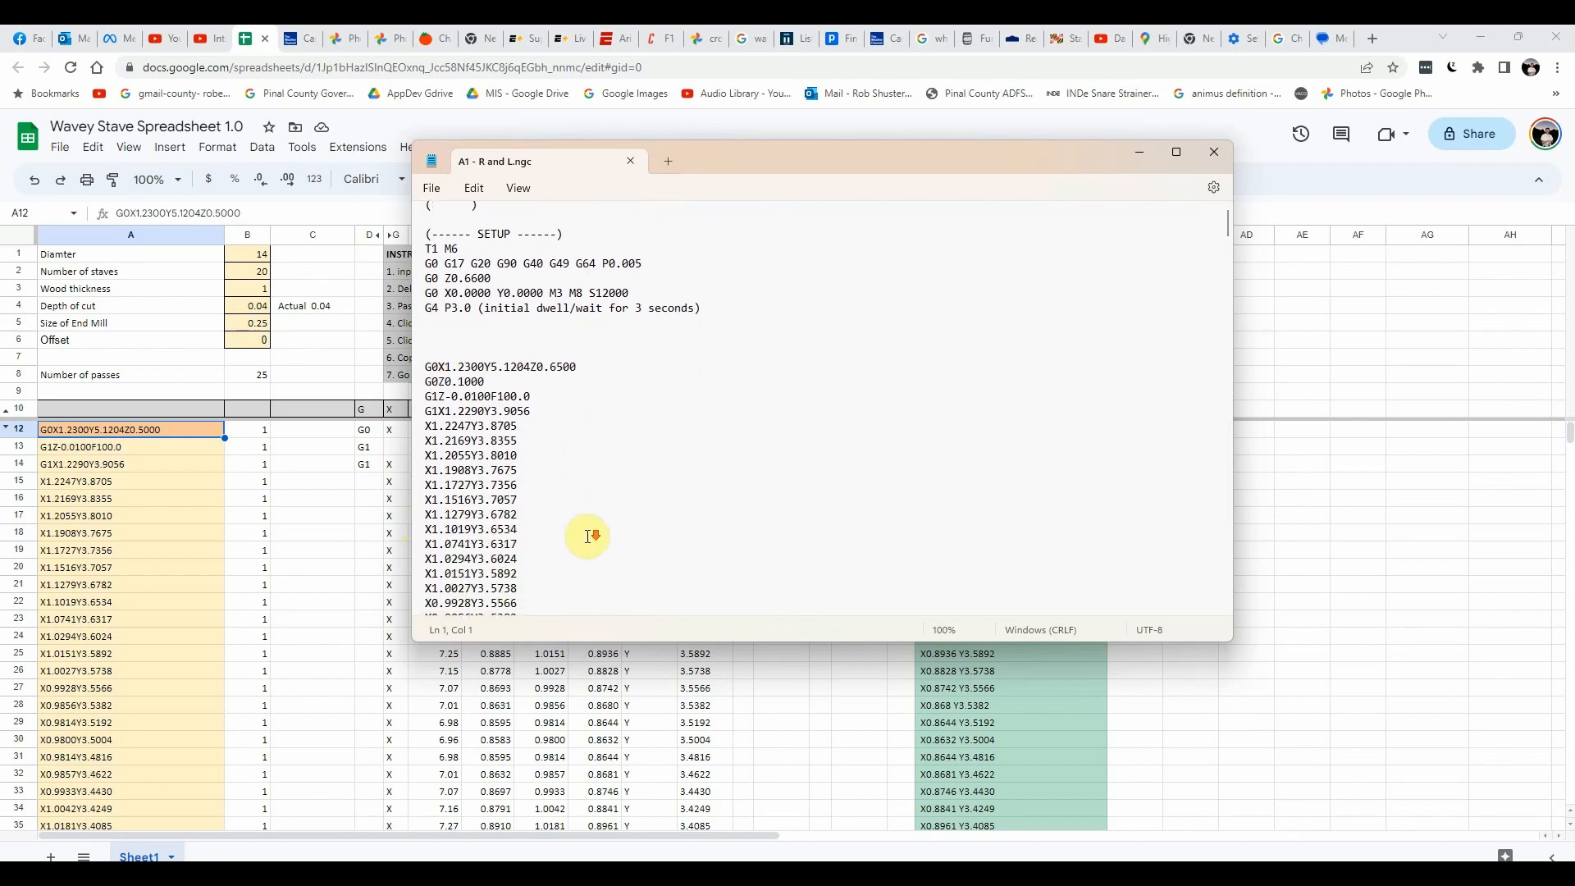
left_click(491, 506)
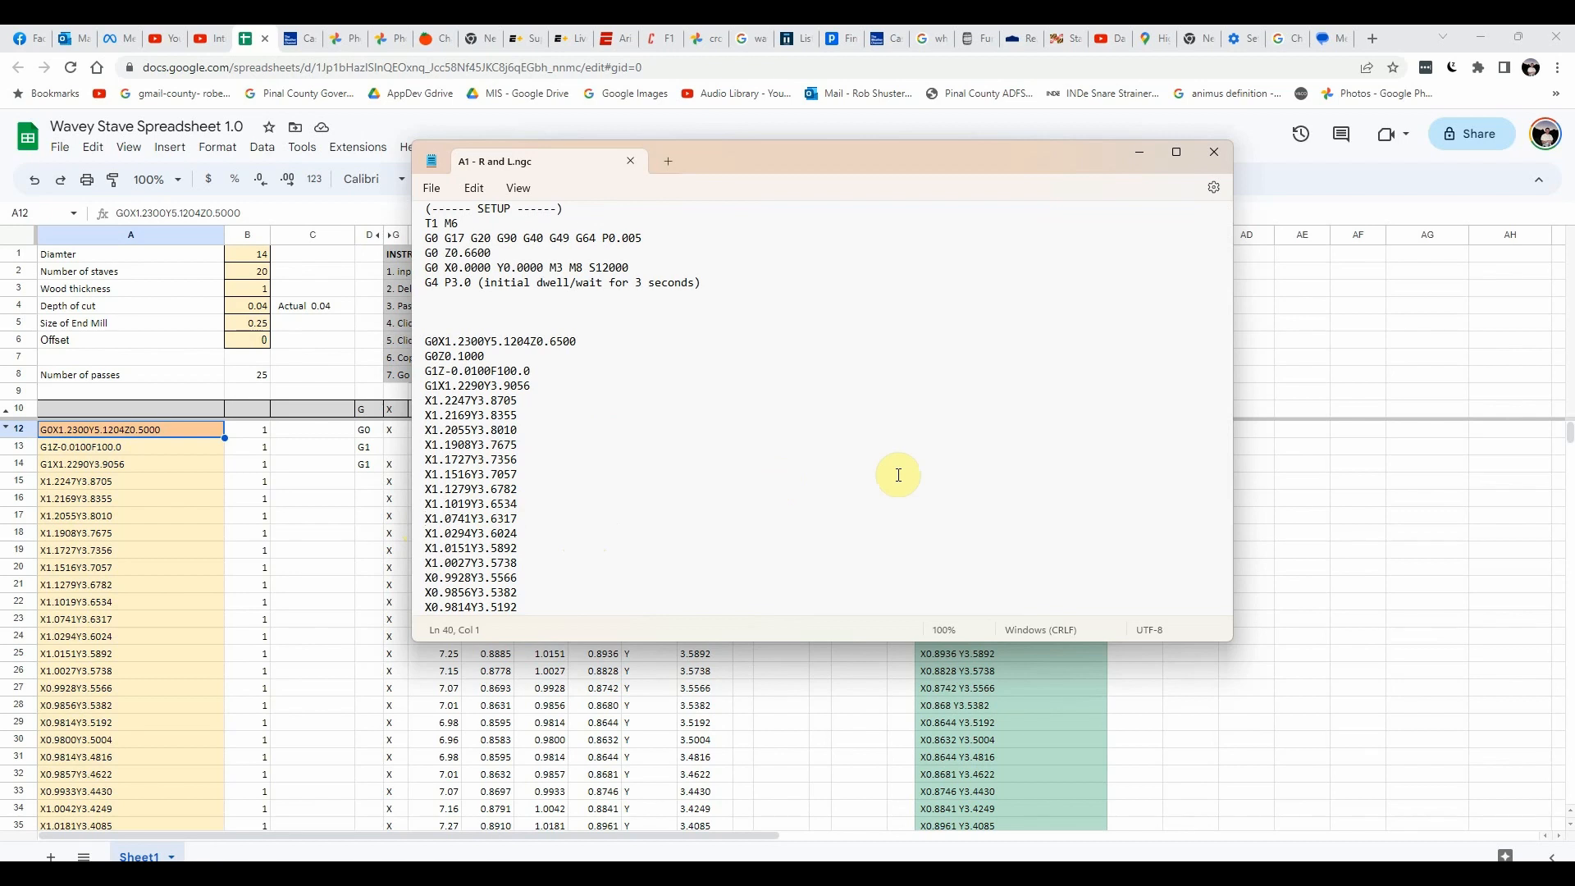
scroll(886, 467, "down", 20)
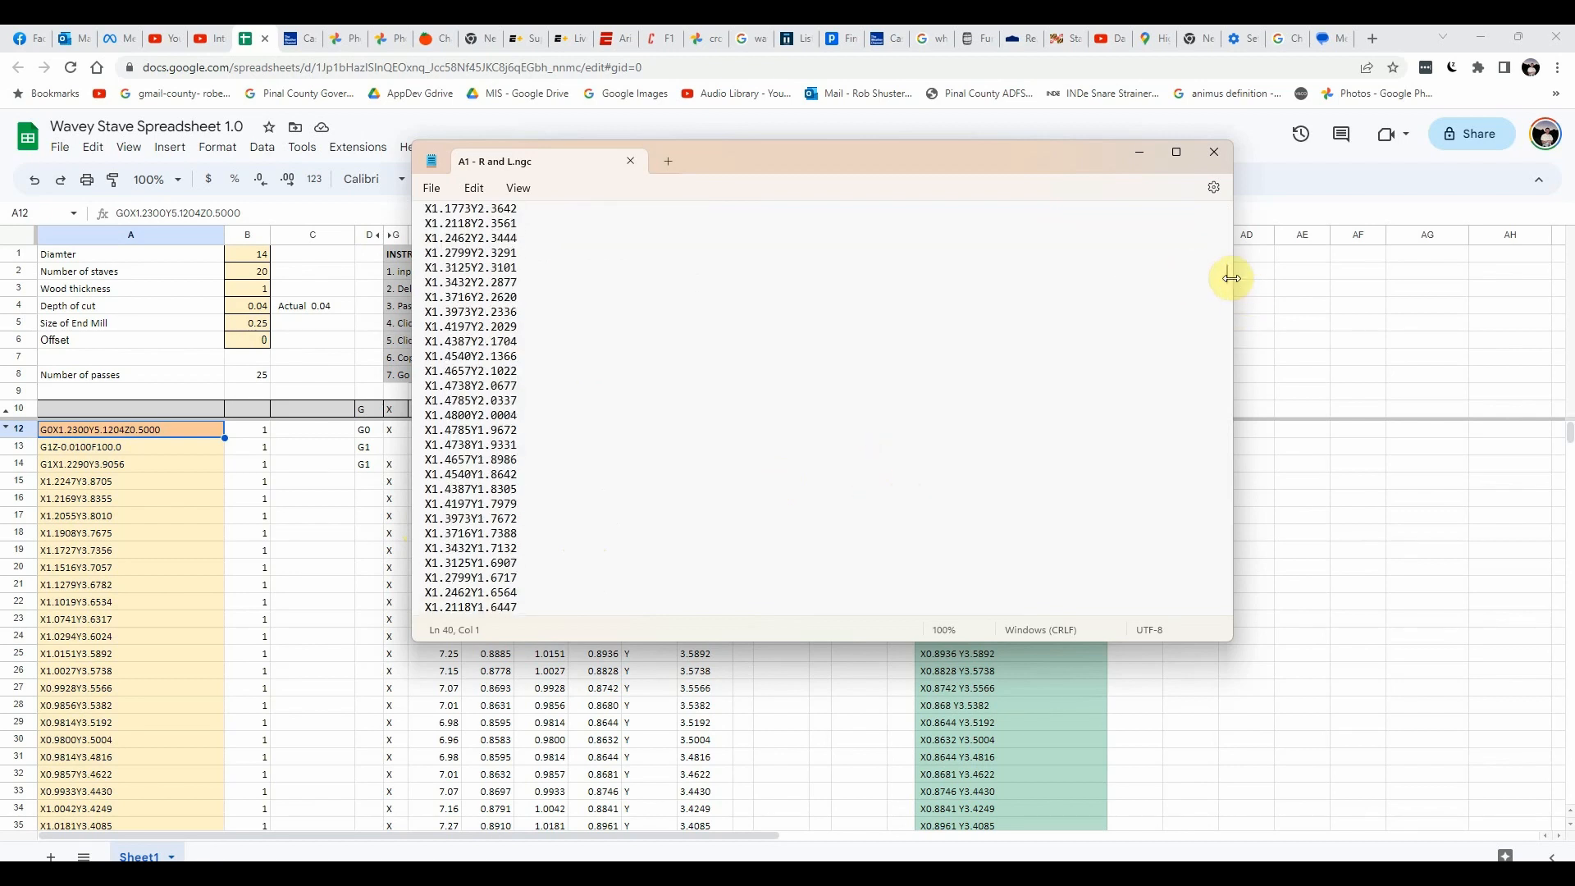
left_click_drag(1224, 279, 1227, 600)
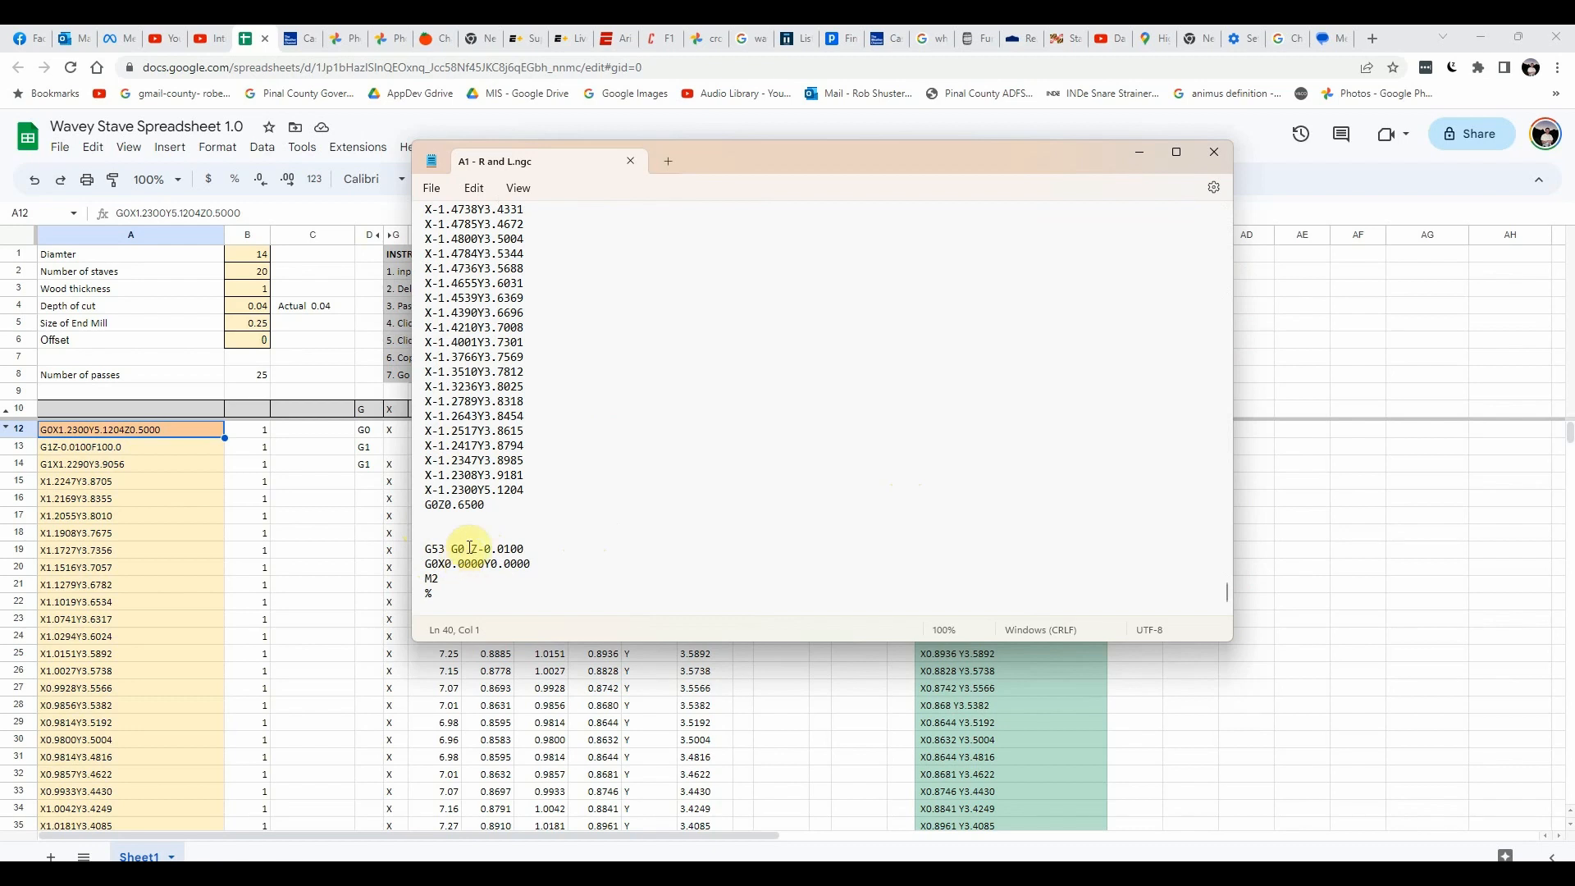
Step: Return to the first toolpath moves below the setup section and place the cursor at the end of the G0Z0.1000 line
left_click_drag(1228, 588, 1041, 327)
scroll(853, 415, "down", 3)
scroll(859, 414, "down", 2)
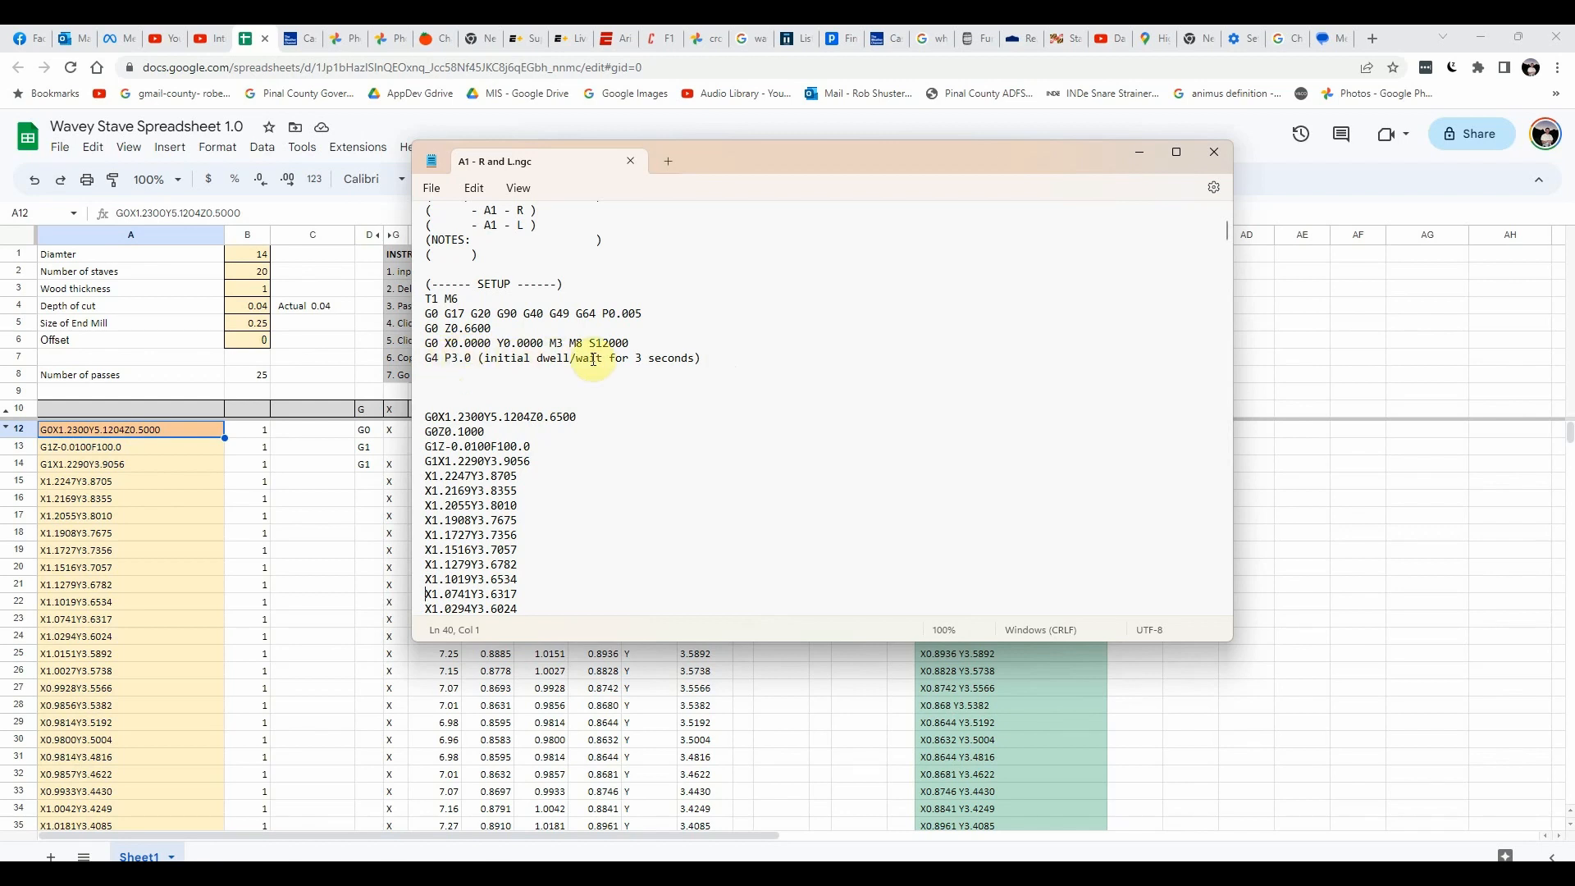
left_click(502, 431)
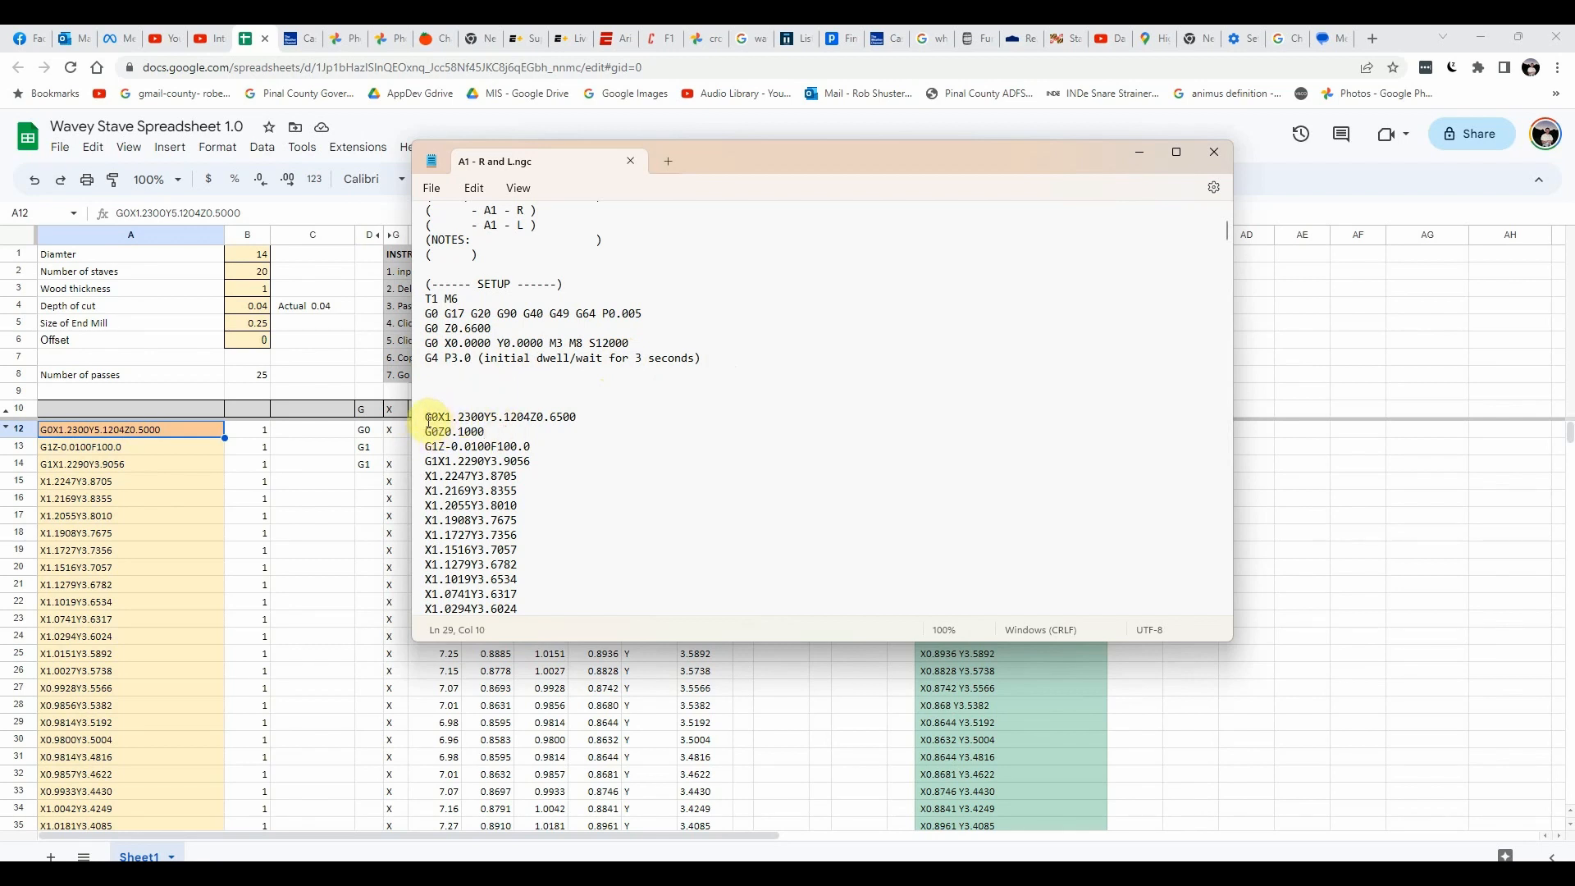
Step: Open the material setup in VCarve to check the rapid Z gaps, then return to the first G0 line of the G-code file
left_click(564, 417)
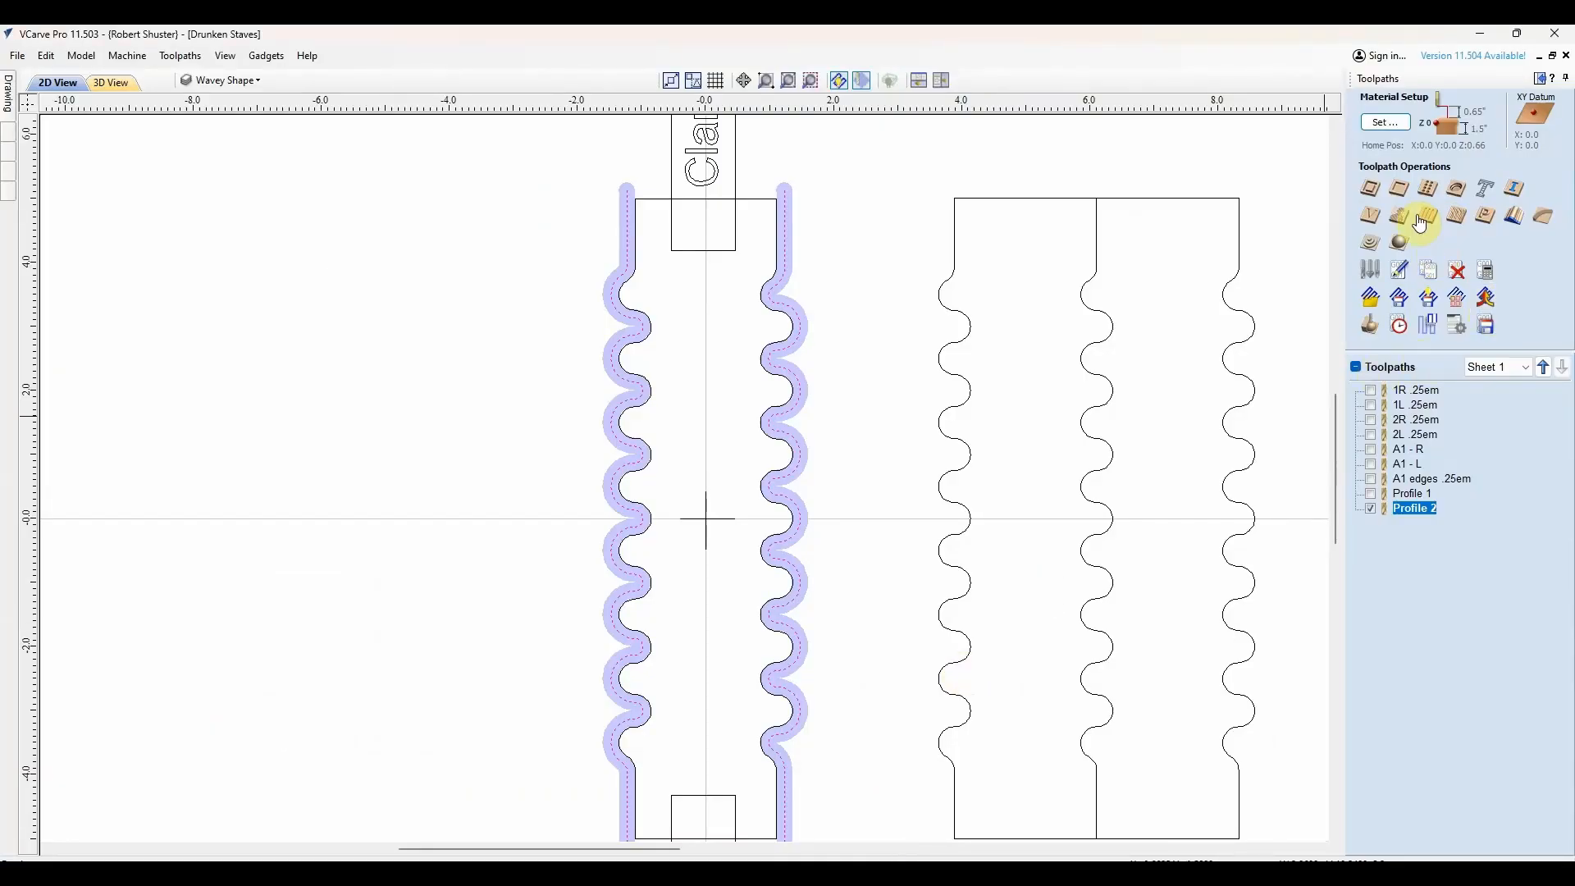
left_click(1384, 119)
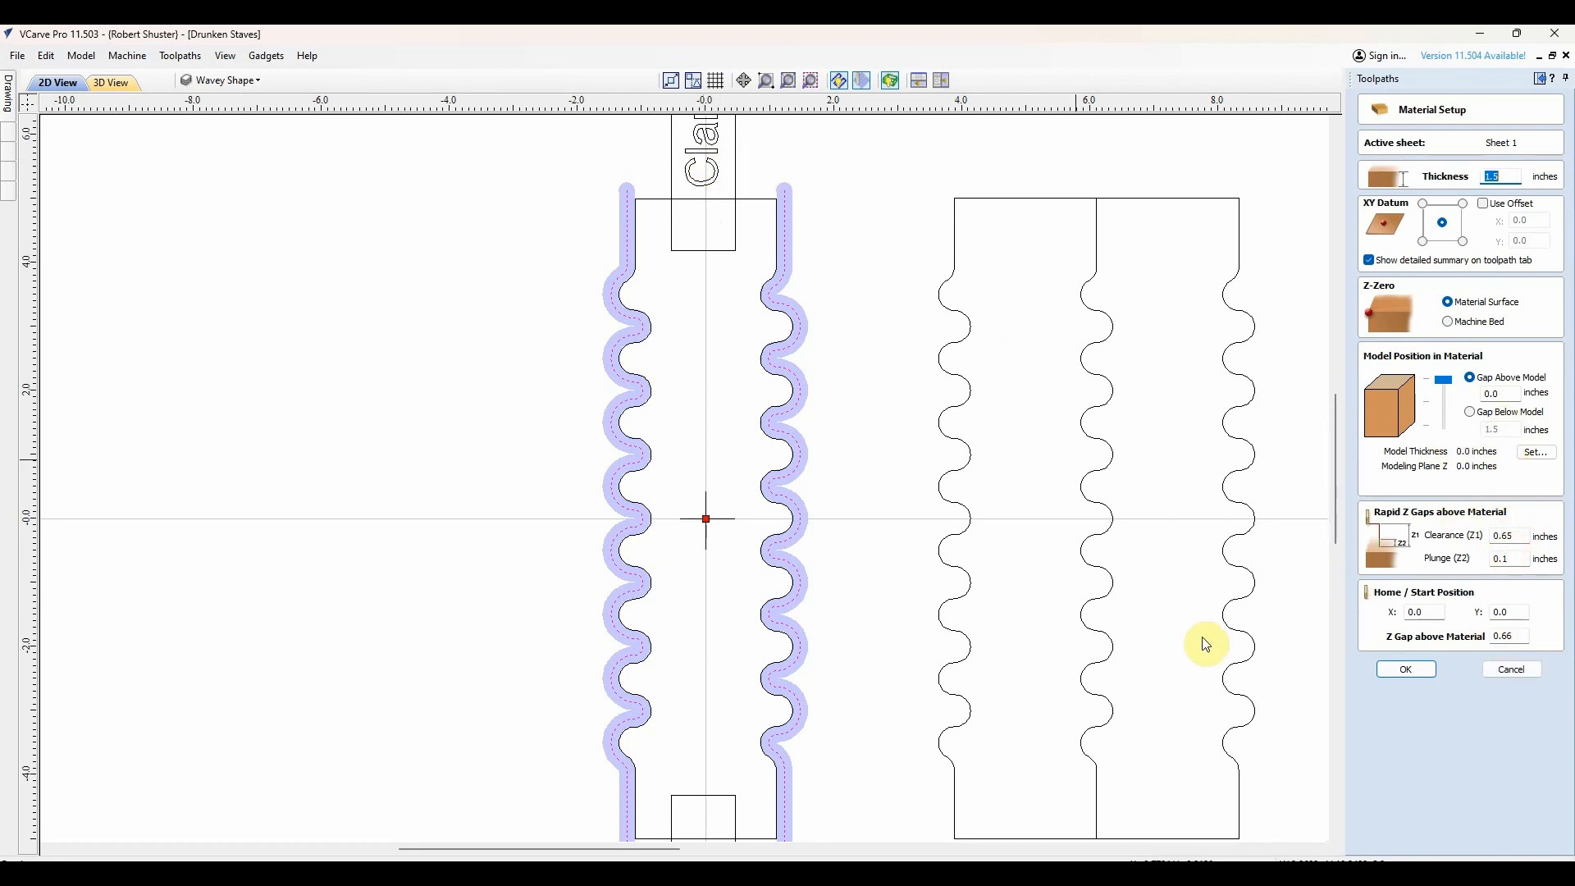
left_click(1479, 34)
left_click(459, 416)
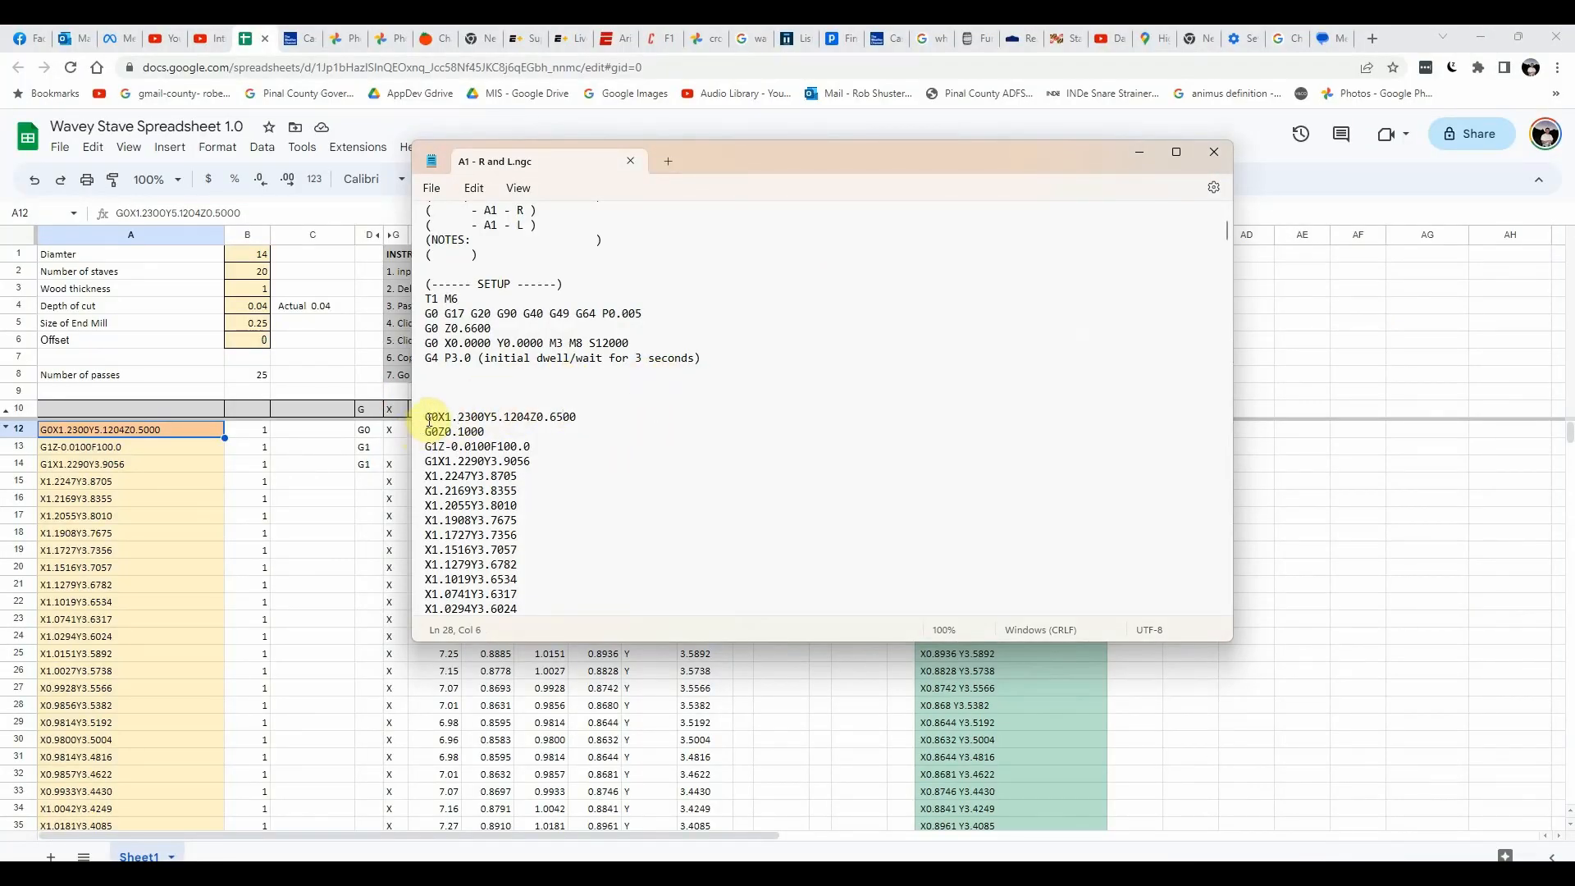
Step: Examine the first toolpath moves in the G-code file, from the initial G0 positioning line to the G1Z-0.0100F100.0 plunge line
left_click_drag(426, 416, 586, 422)
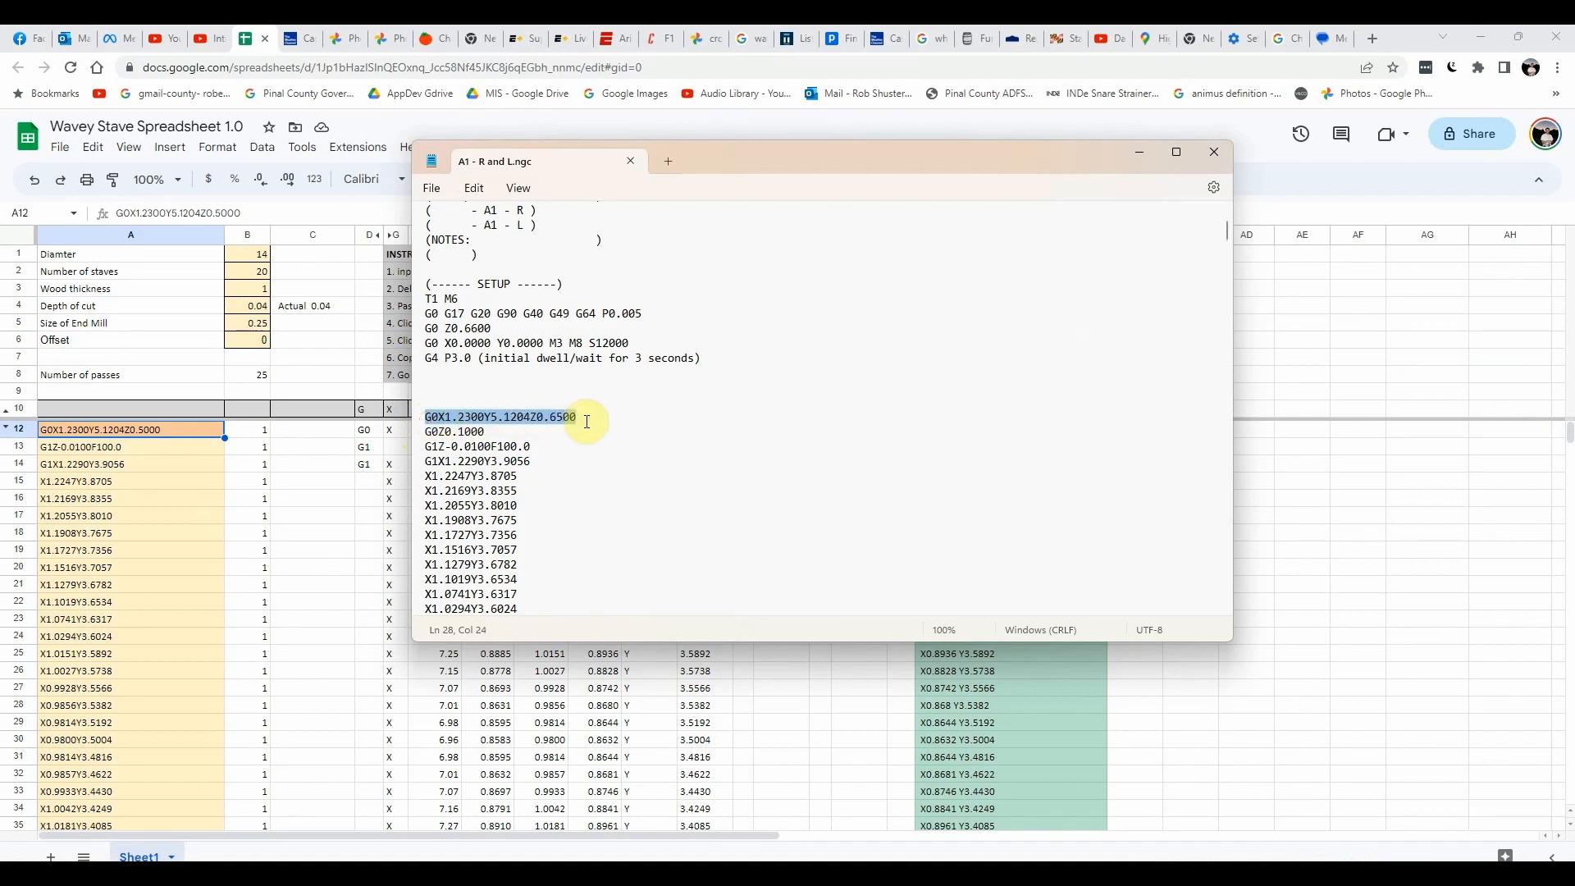
left_click(563, 418)
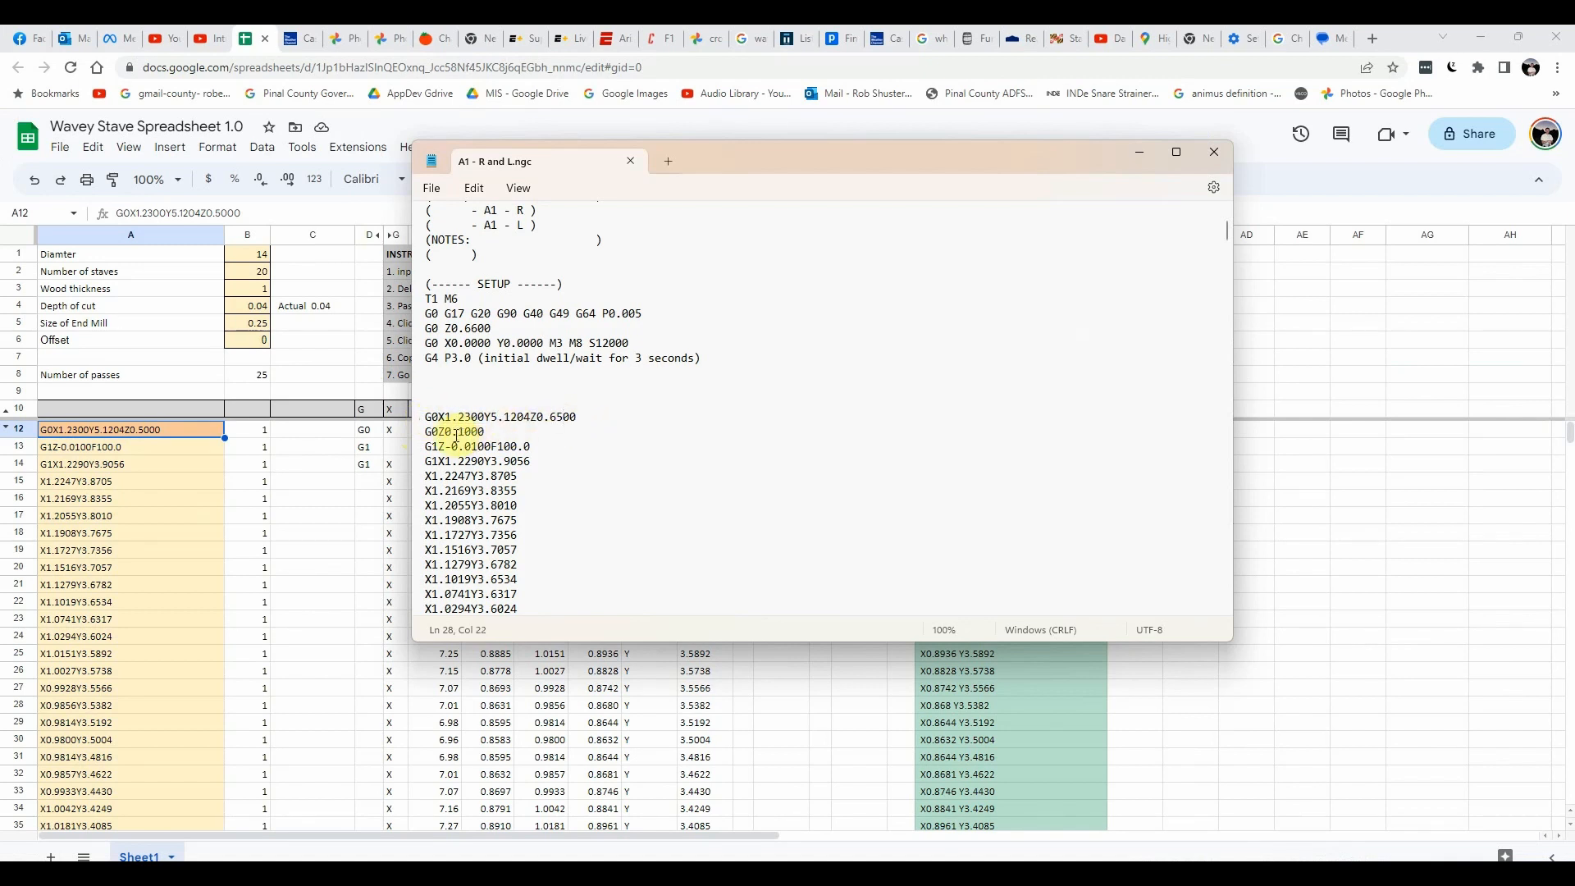
left_click(512, 446)
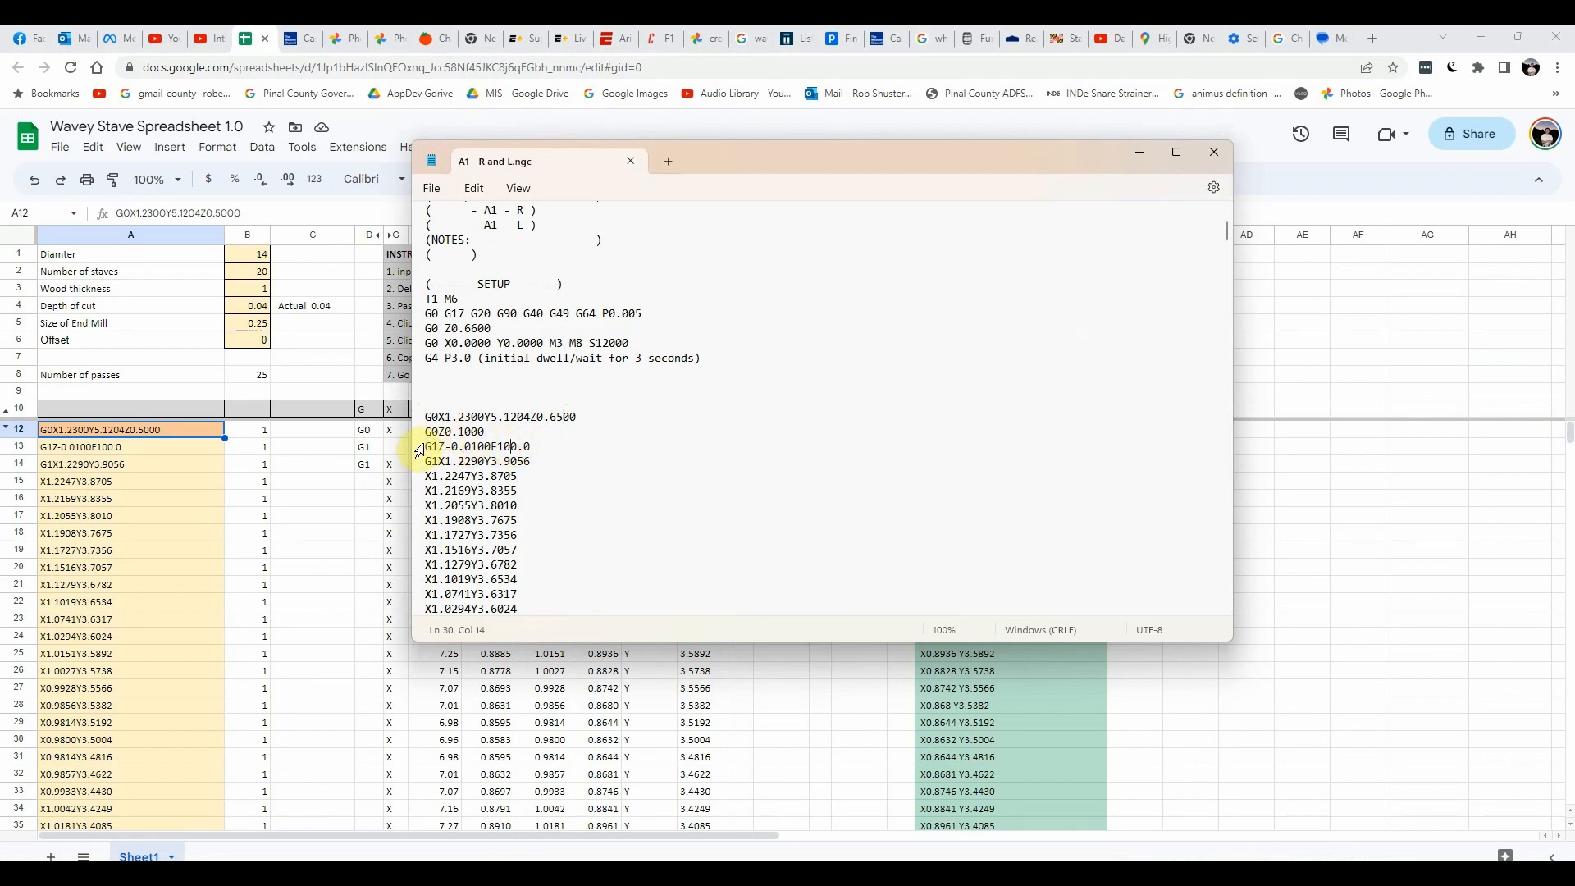
triple_click(426, 447)
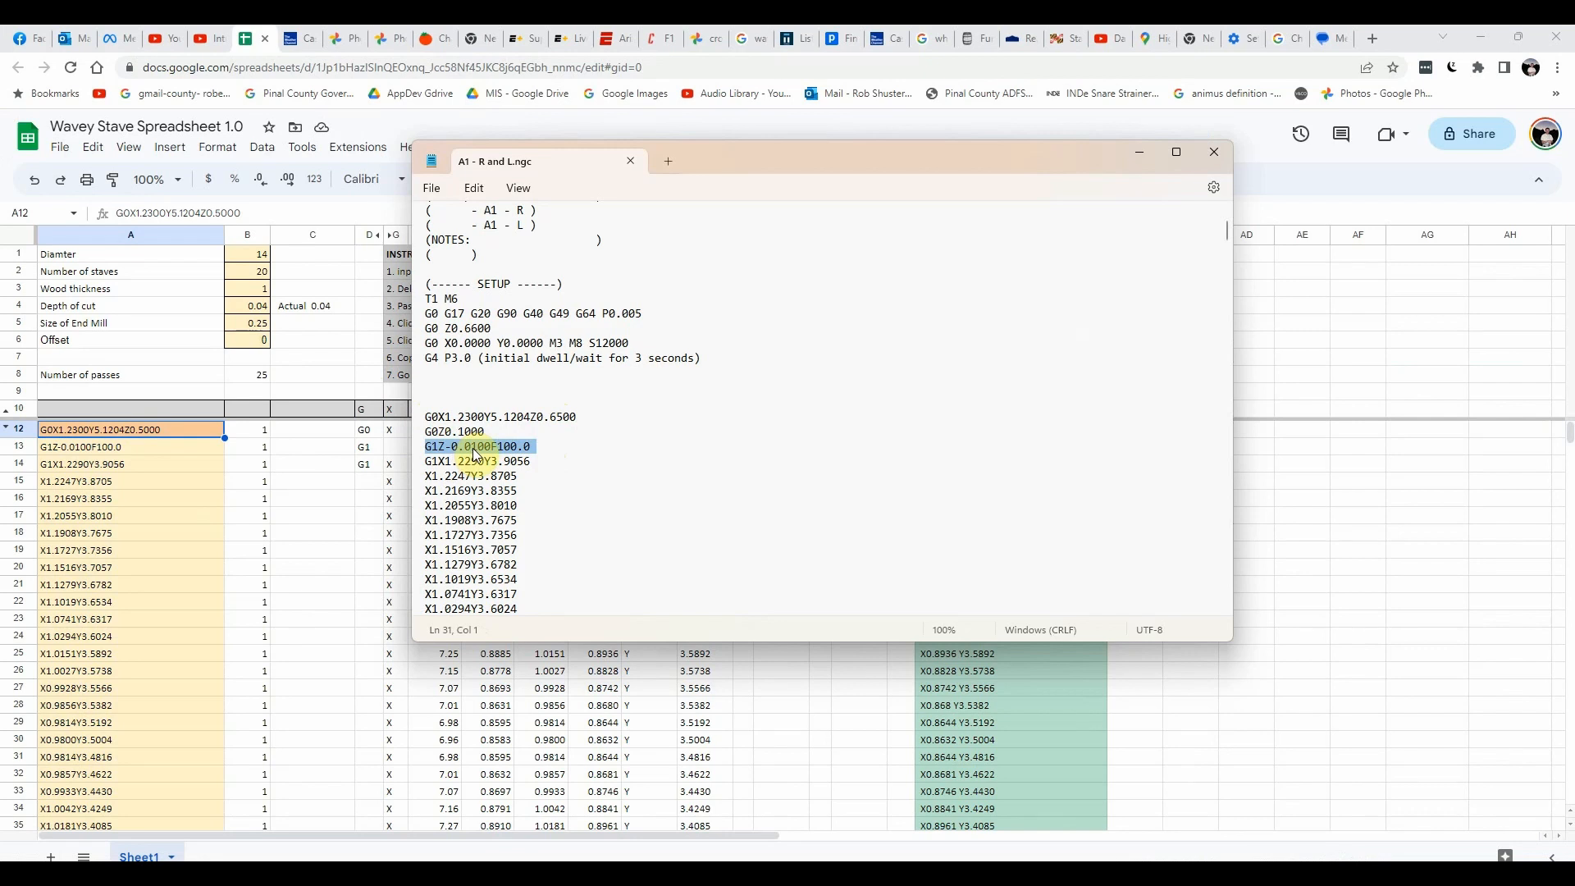
left_click(555, 472)
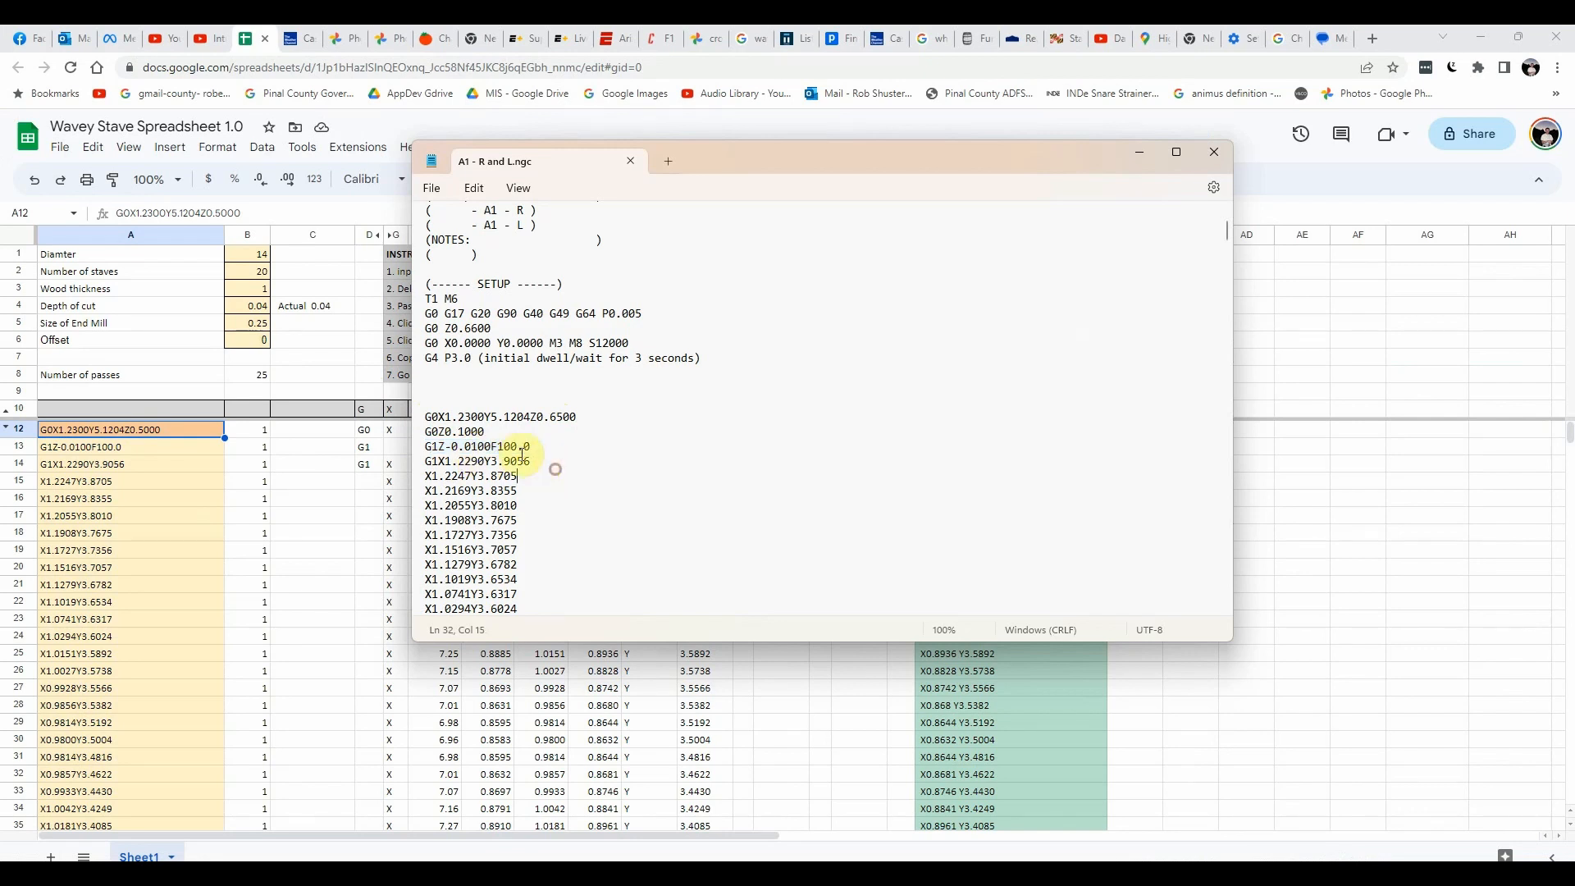
Step: Copy all toolpath moves from the G0X1.2300Y5.1204Z0.6500 line through the final G0Z0.6500 line, leaving out the setup and closing commands
scroll(504, 443, "down", 3)
scroll(505, 443, "down", 20)
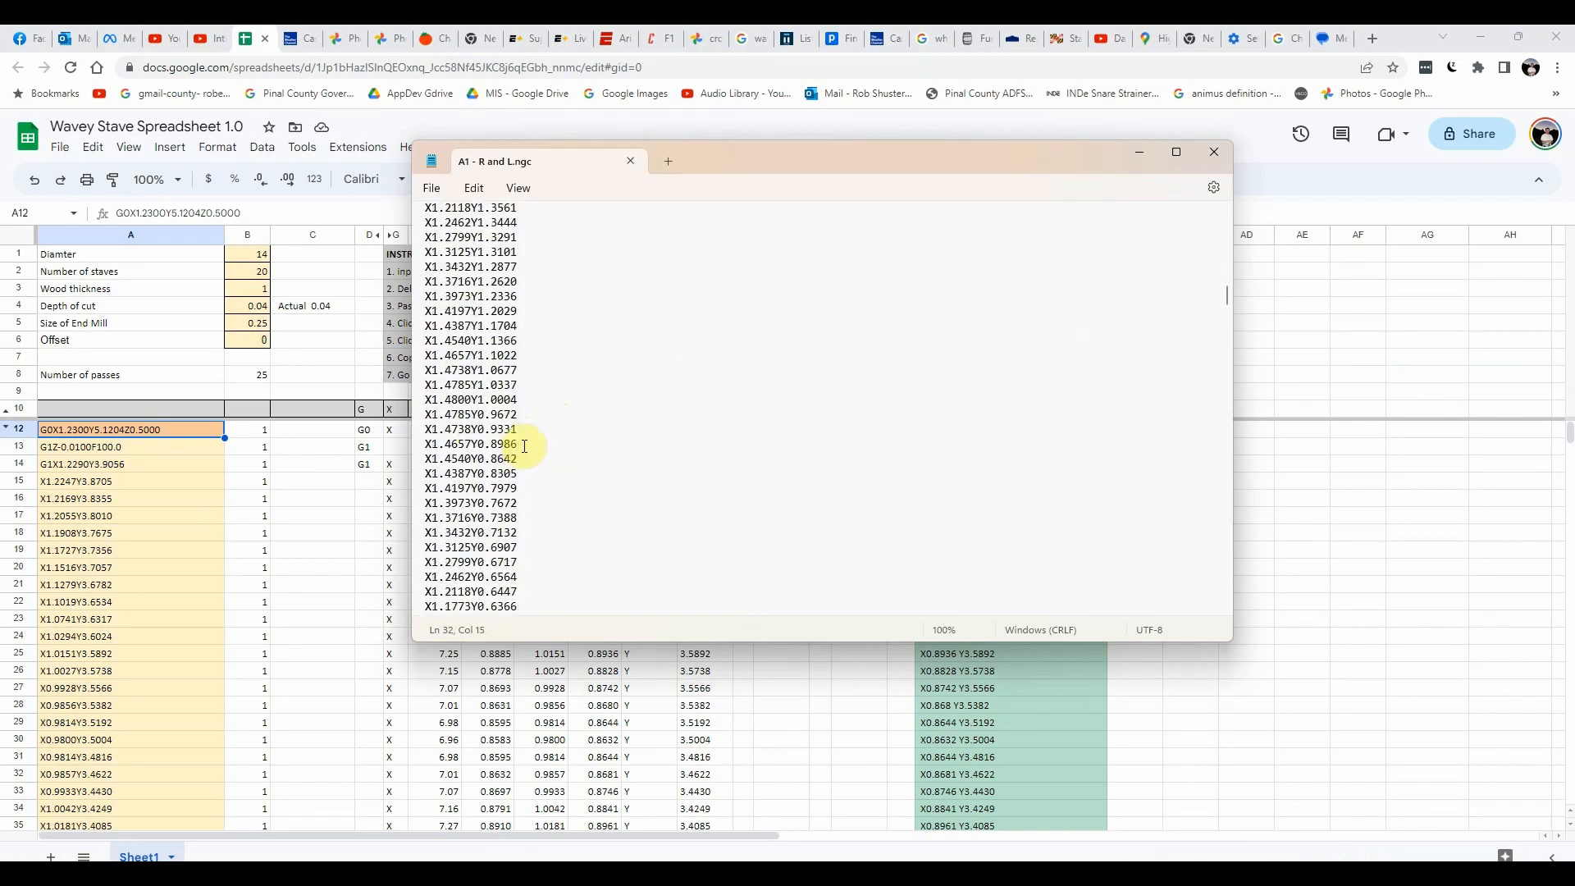
scroll(541, 456, "down", 15)
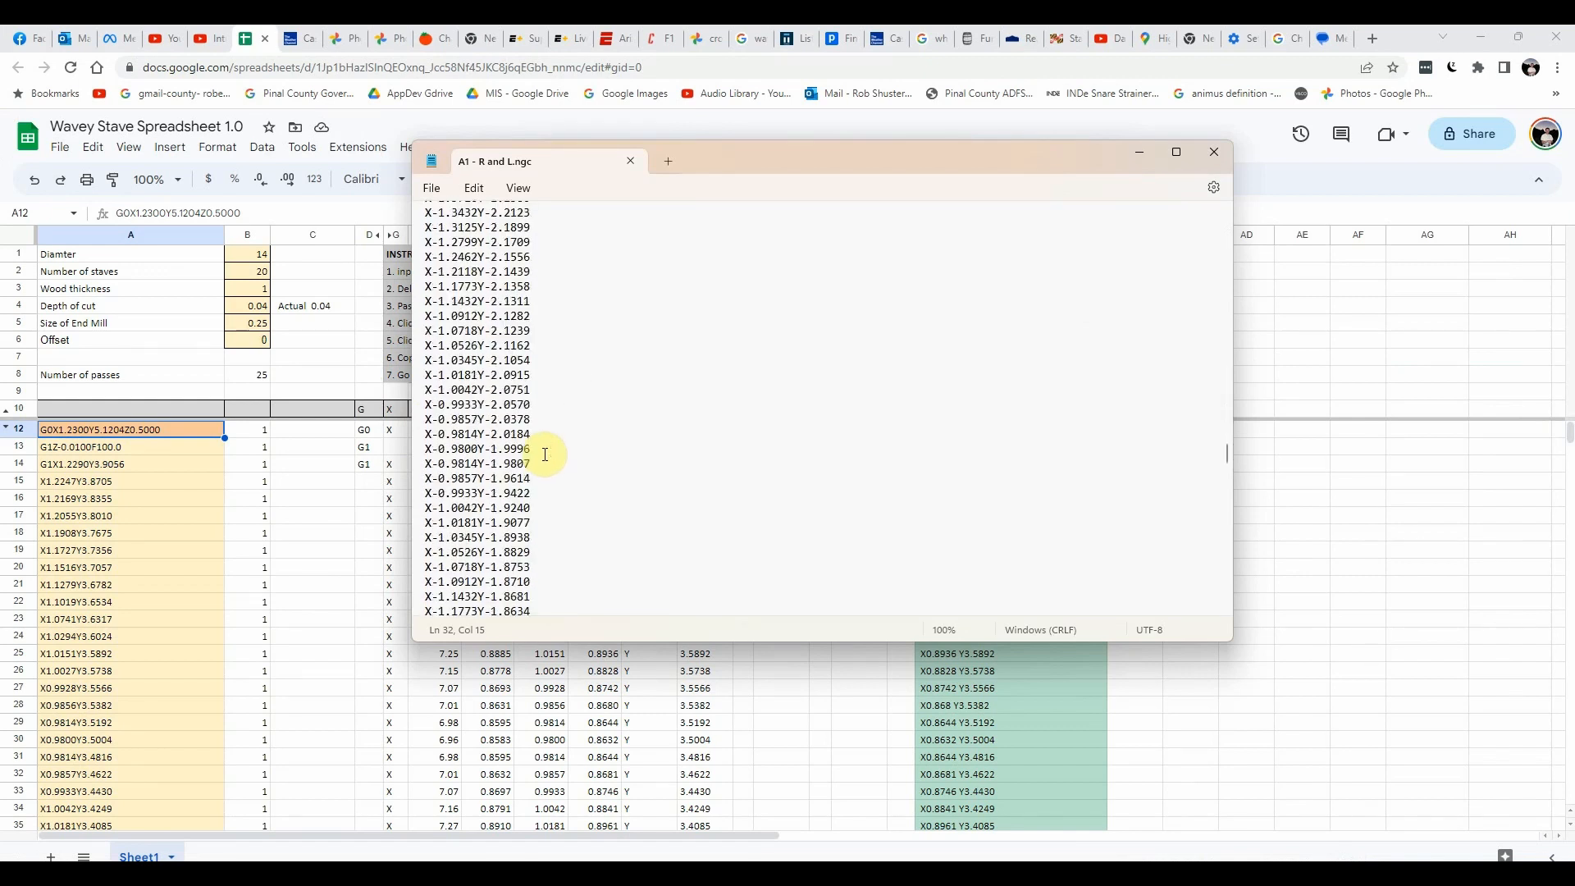
scroll(546, 451, "up", 20)
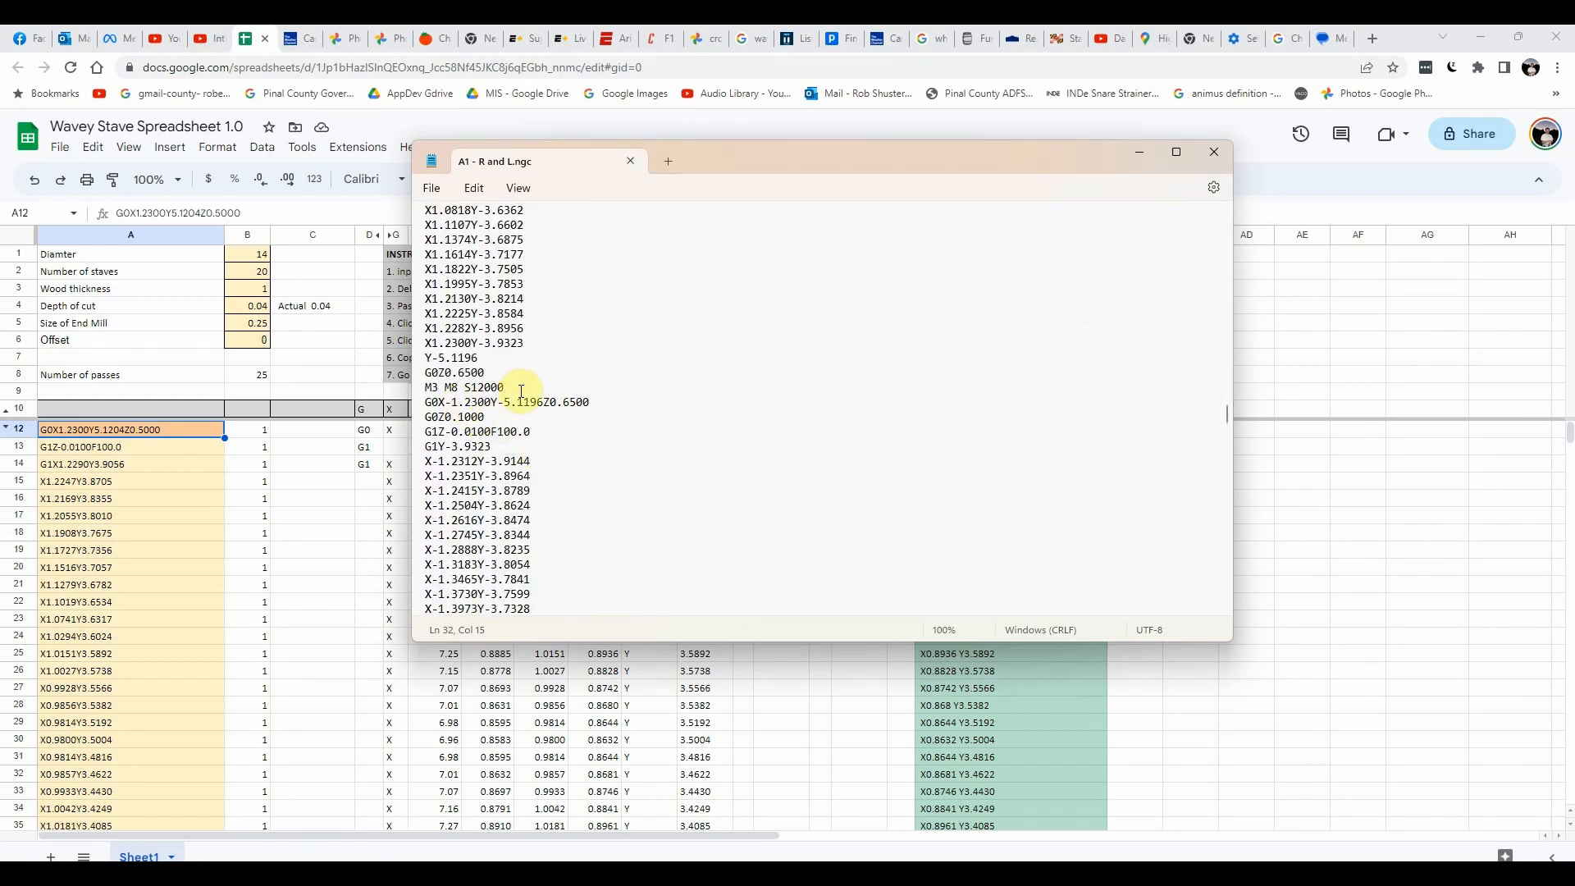
scroll(573, 415, "down", 20)
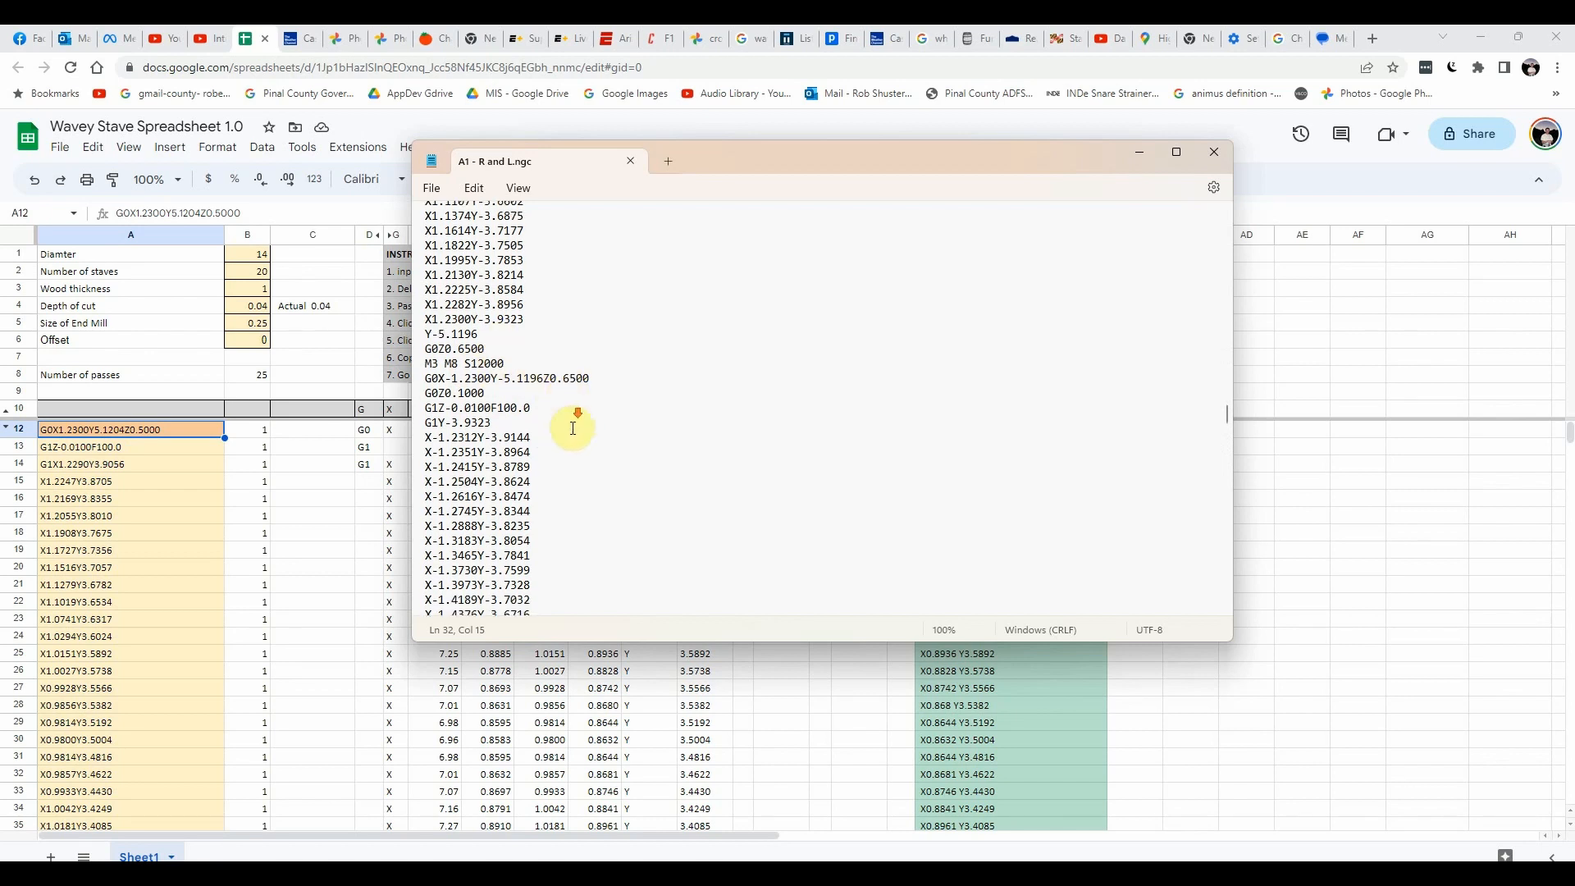
scroll(594, 435, "down", 20)
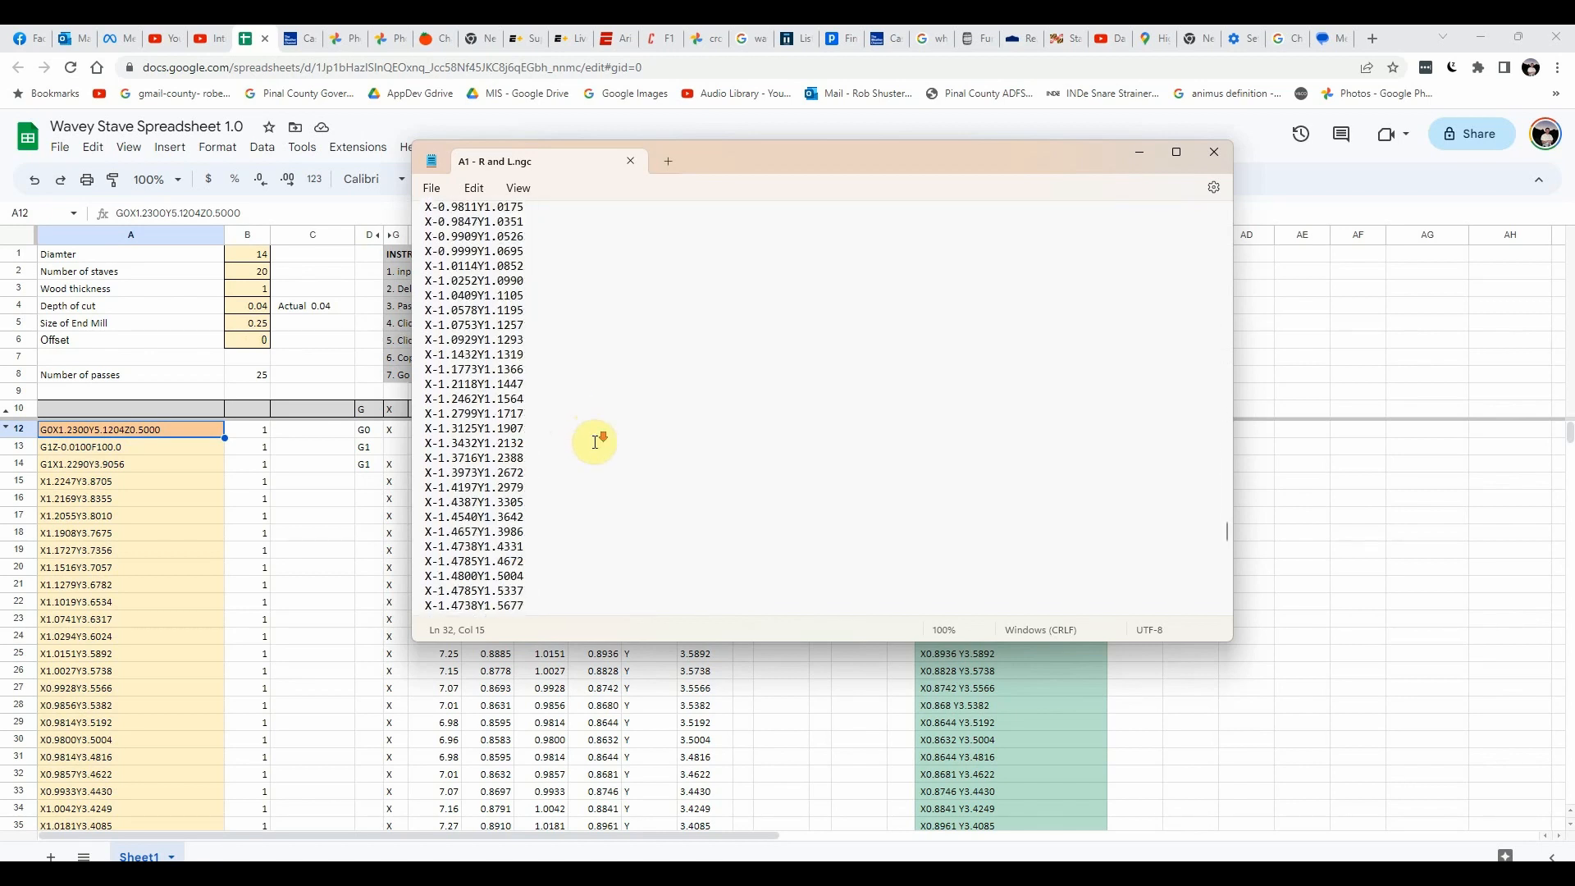
scroll(597, 441, "down", 4)
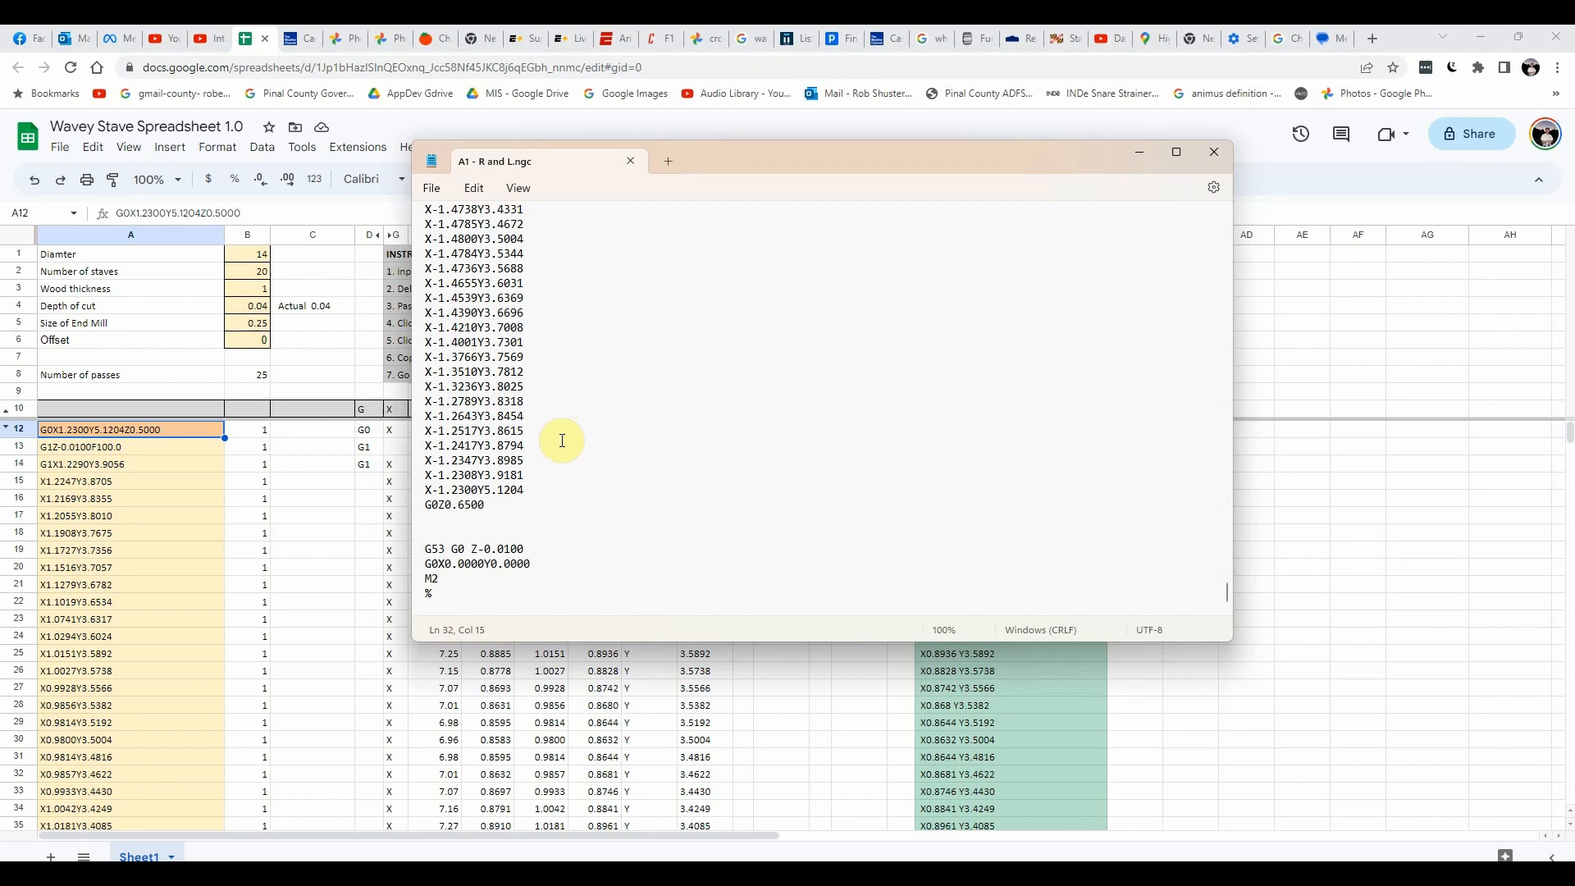
left_click(496, 505)
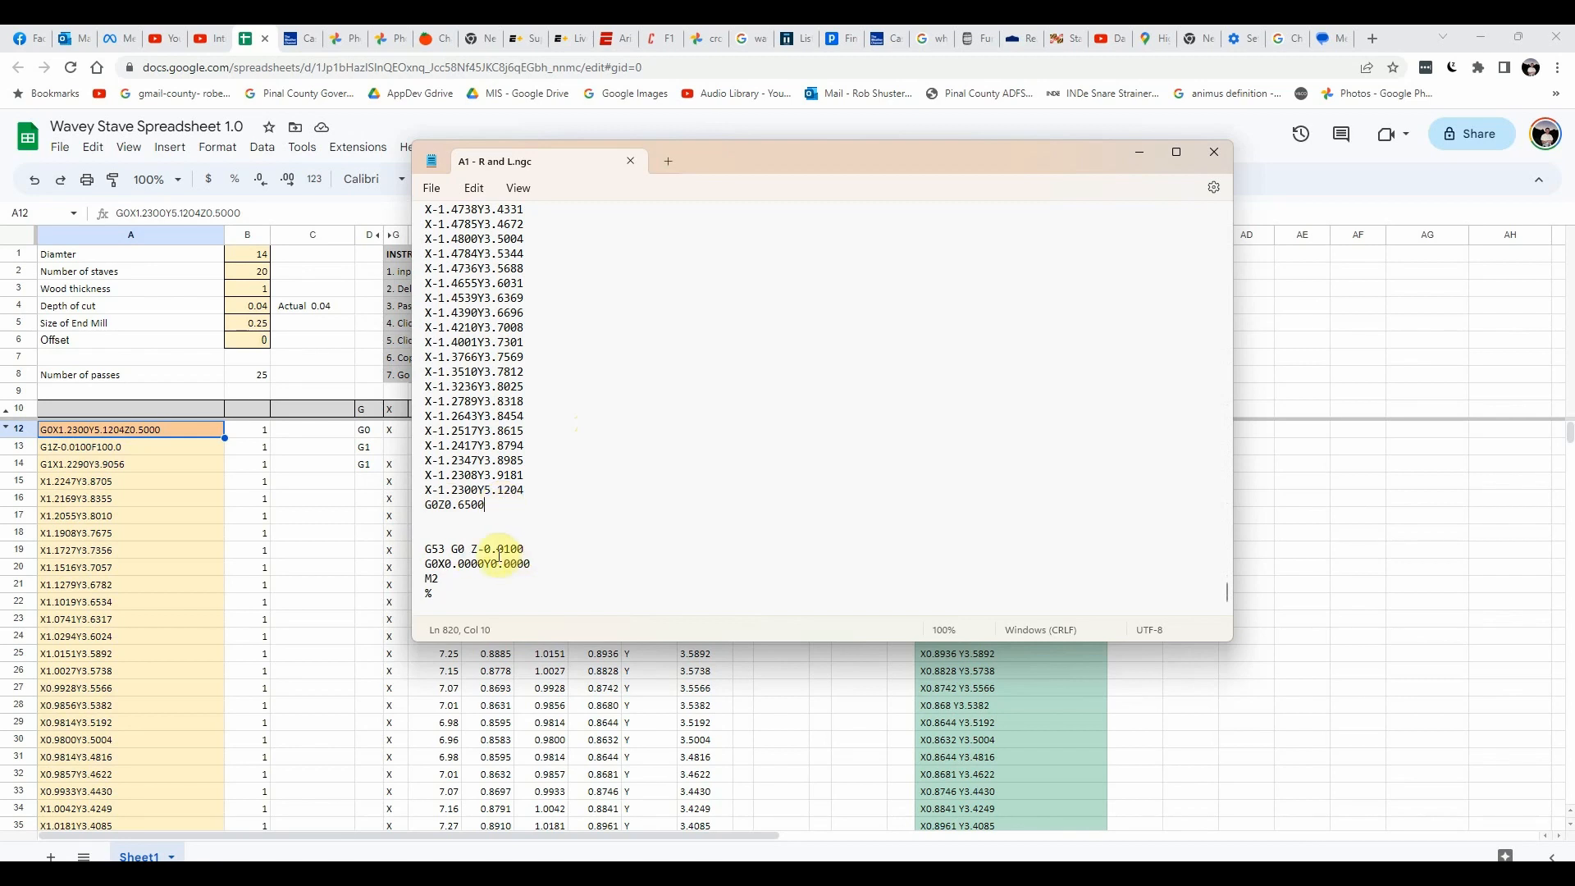
left_click_drag(494, 507, 413, 422)
key("ctrl+c")
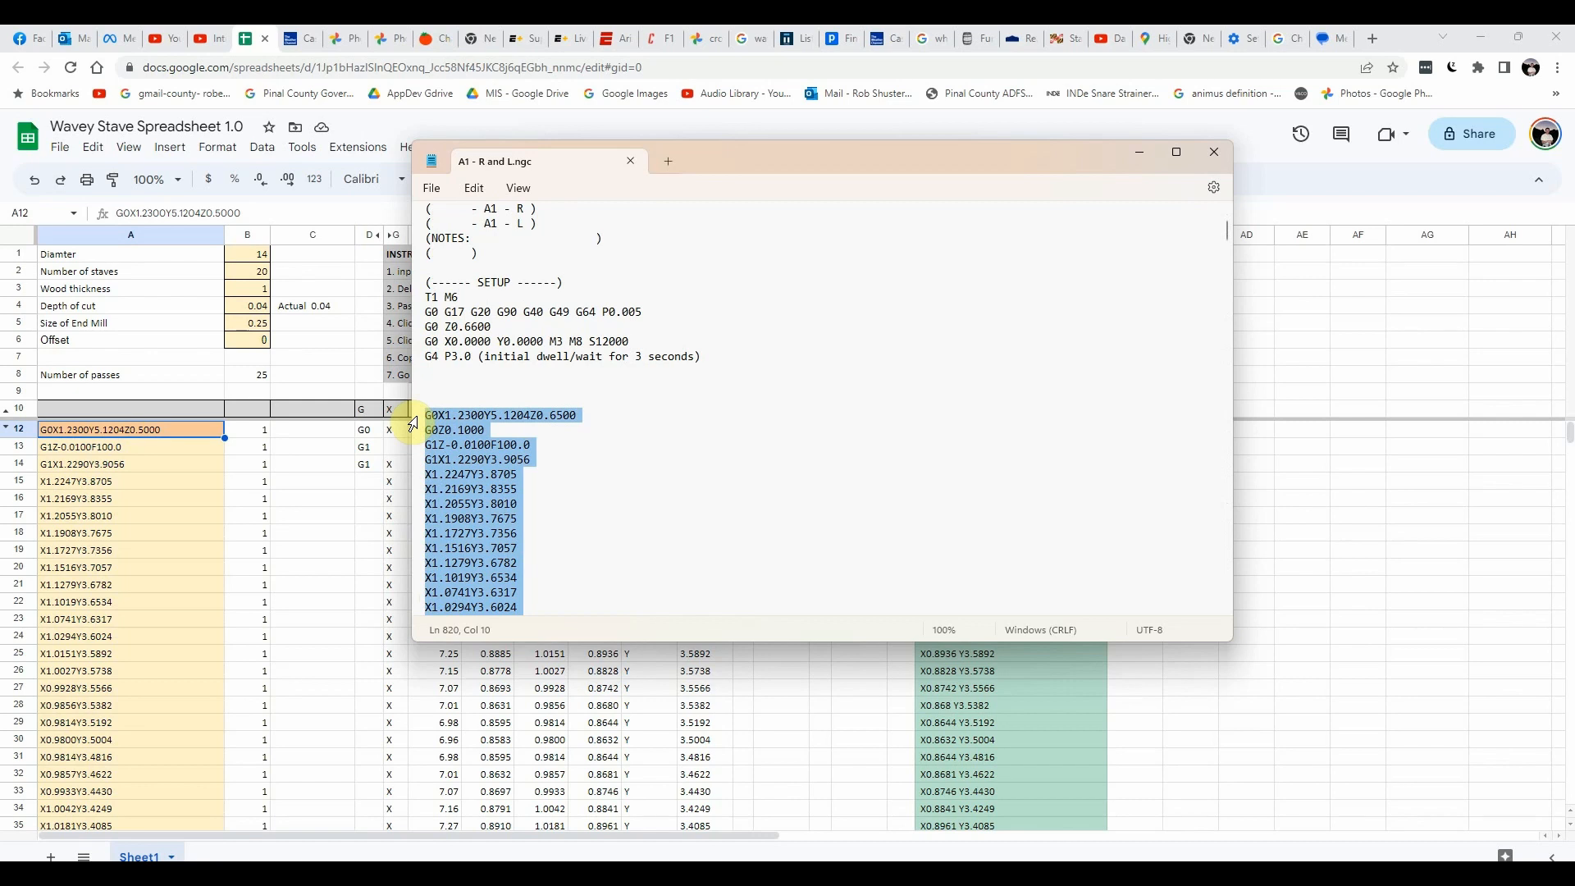
Step: Delete the existing G-code from column A of the stave spreadsheet and paste the copied moves into cell A12
left_click(288, 500)
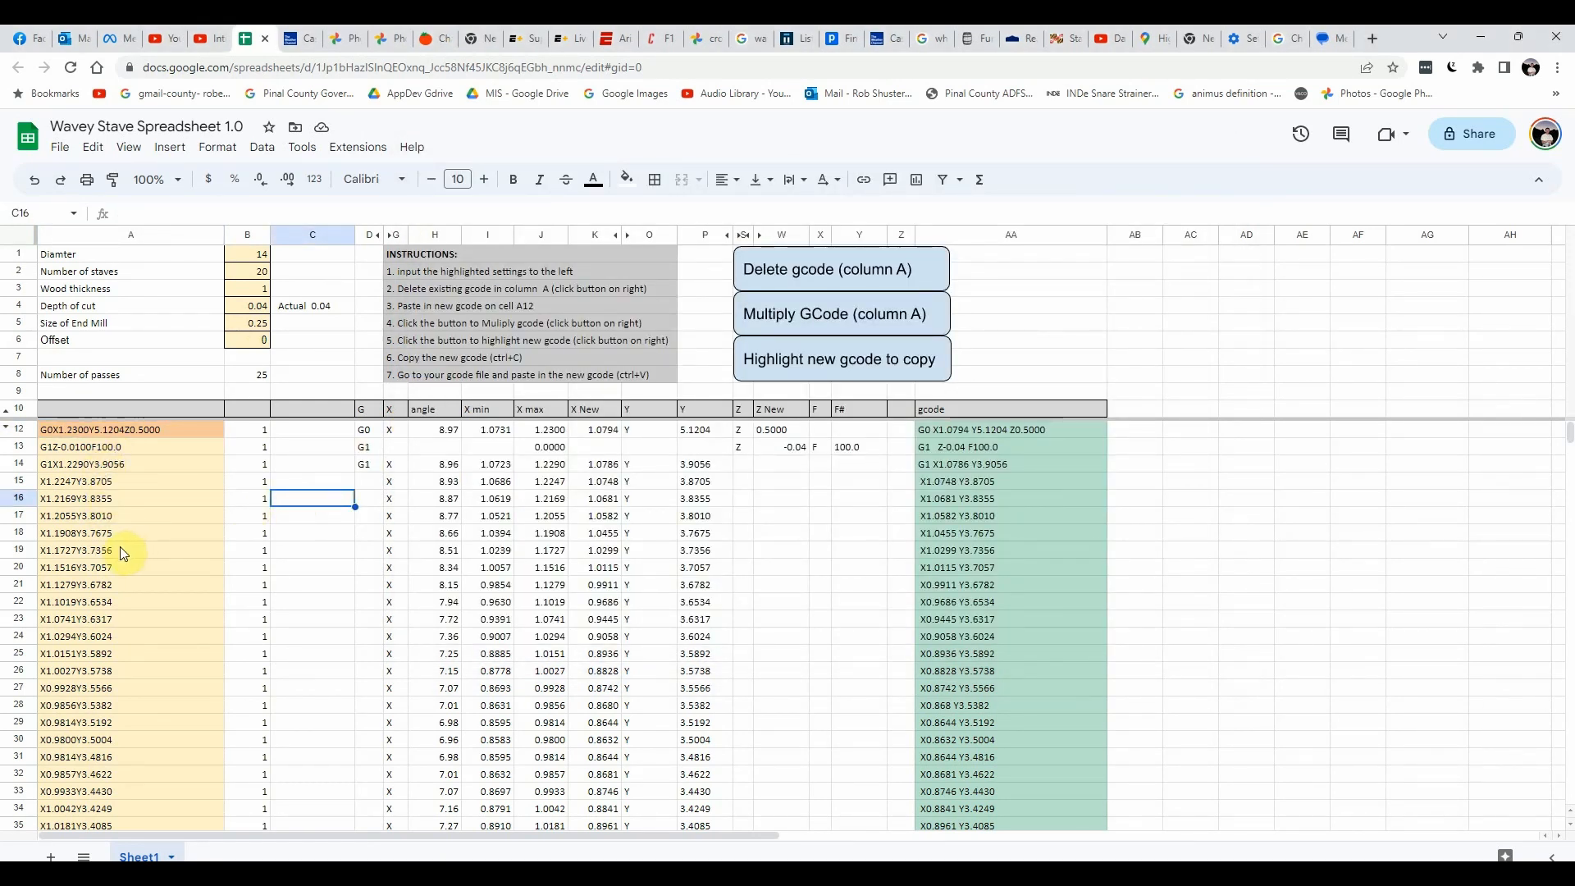
left_click(826, 271)
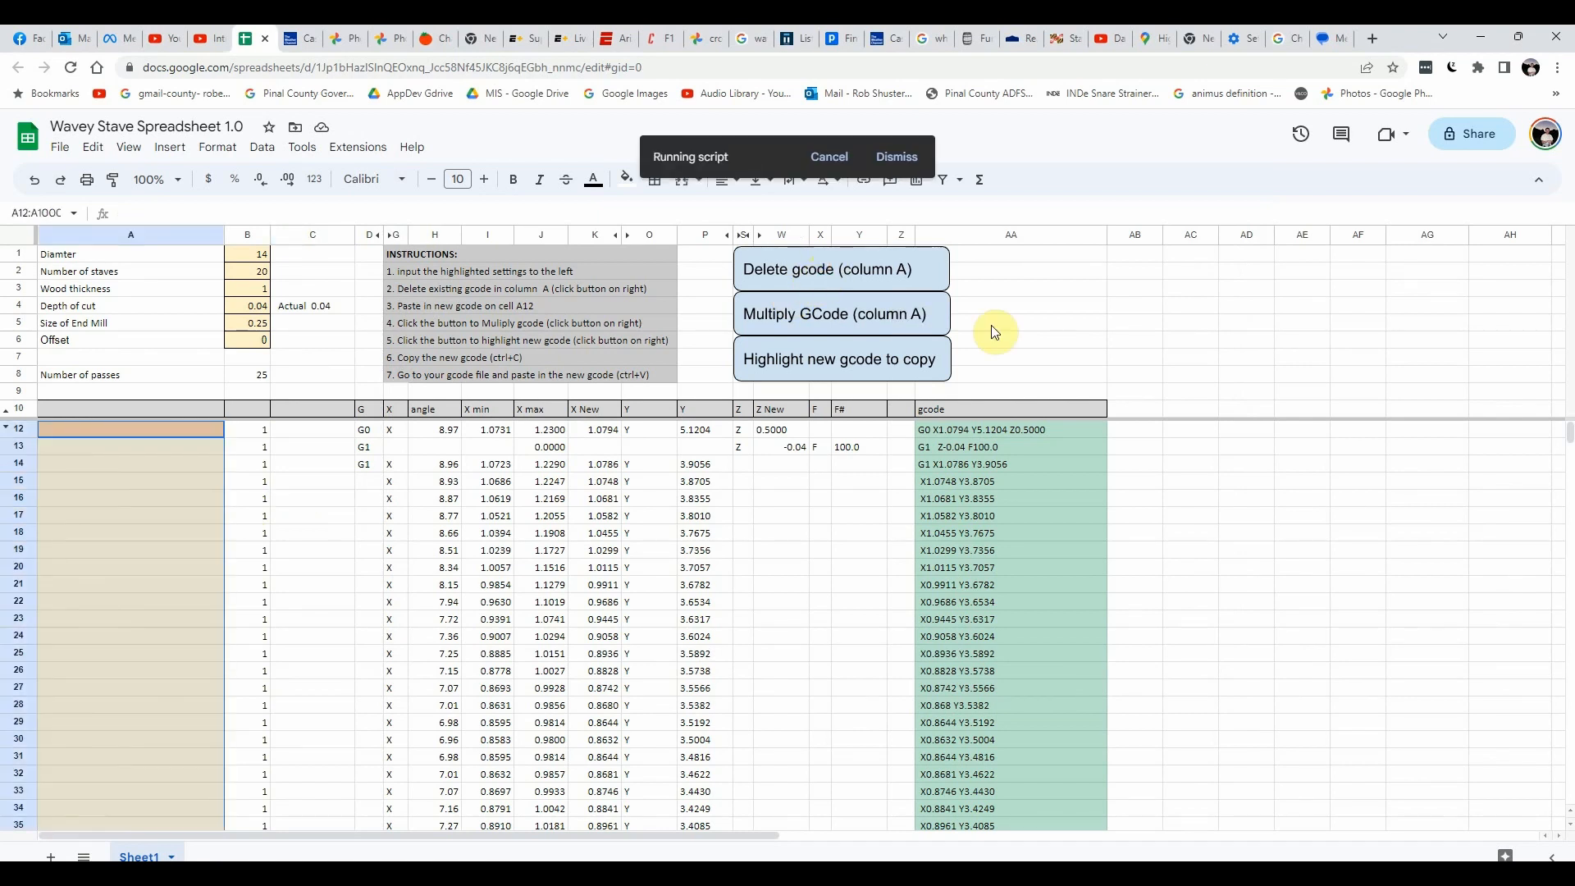
left_click(179, 541)
left_click(190, 433)
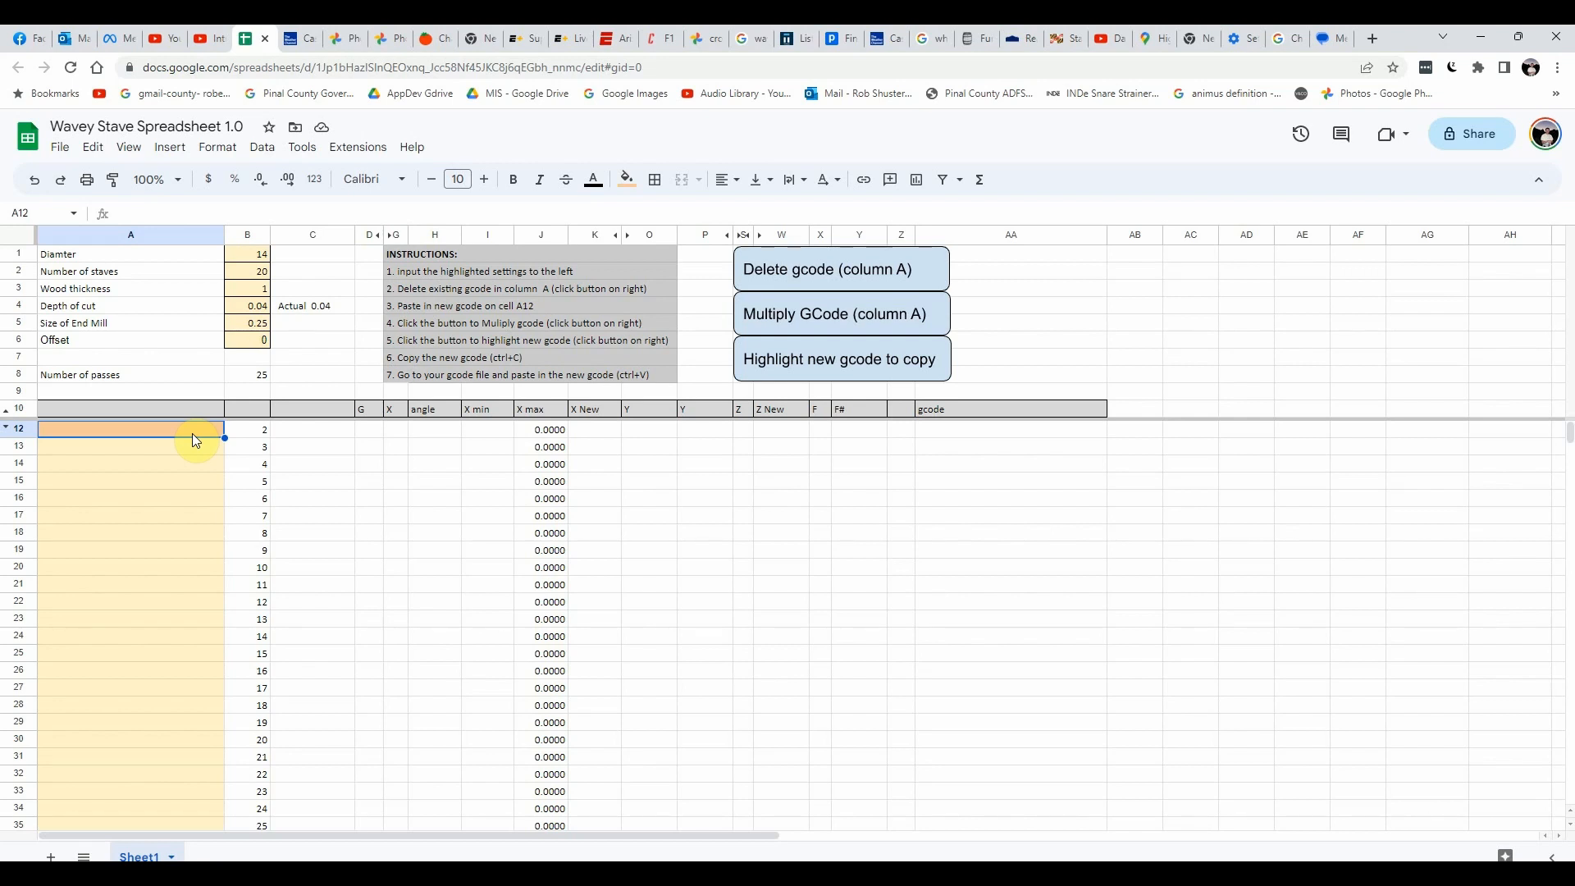
key("ctrl+v")
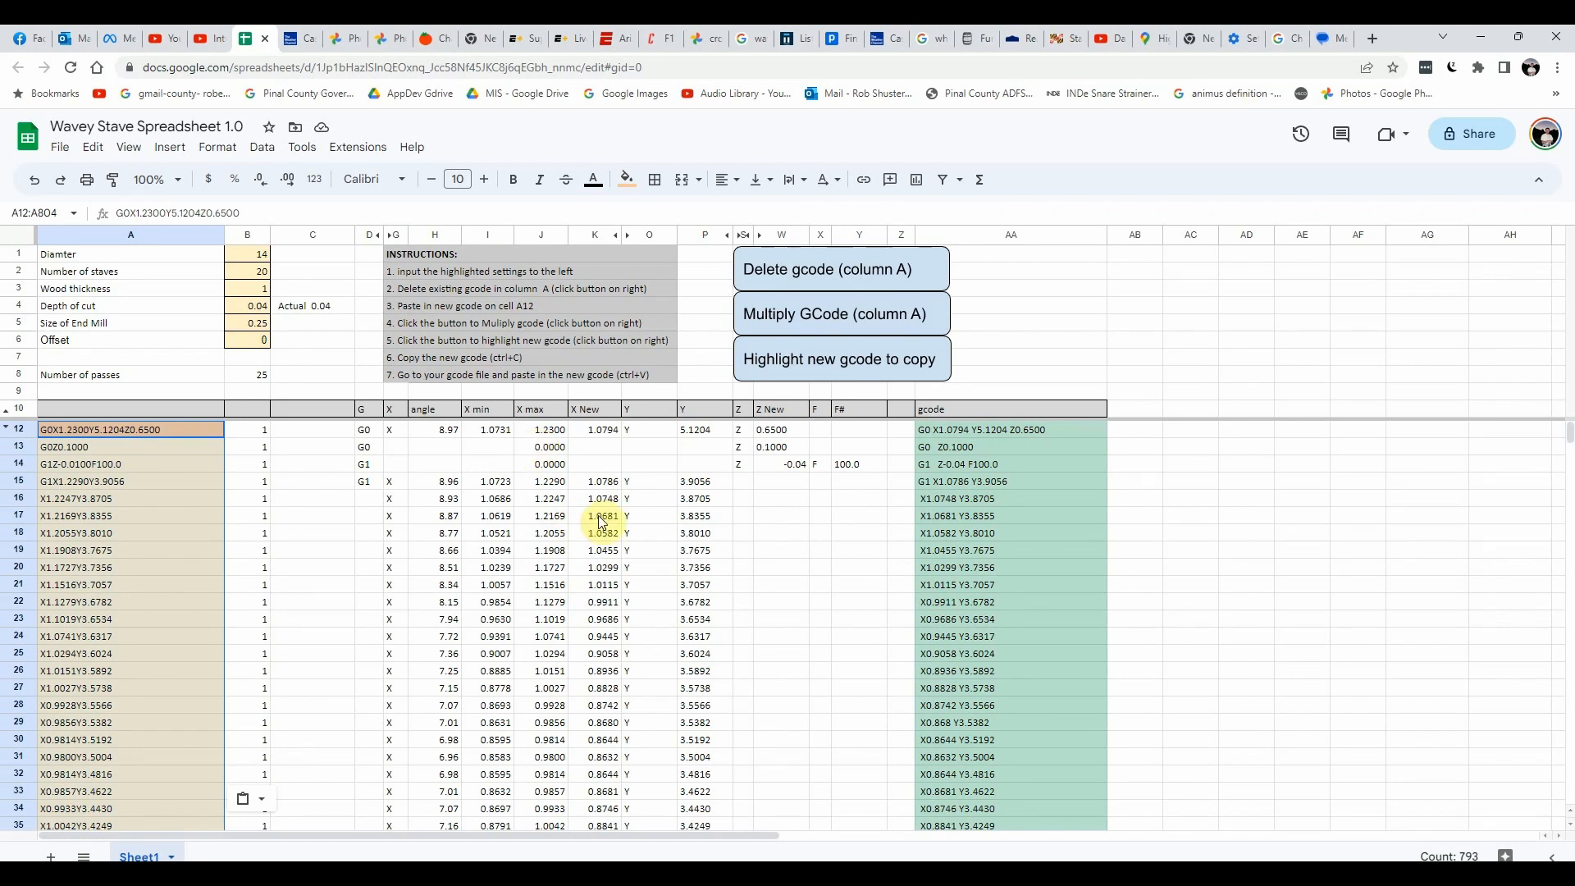
Step: Examine the pasted G-code in column A down to its last line in row 804
left_click(91, 470)
scroll(152, 510, "down", 8)
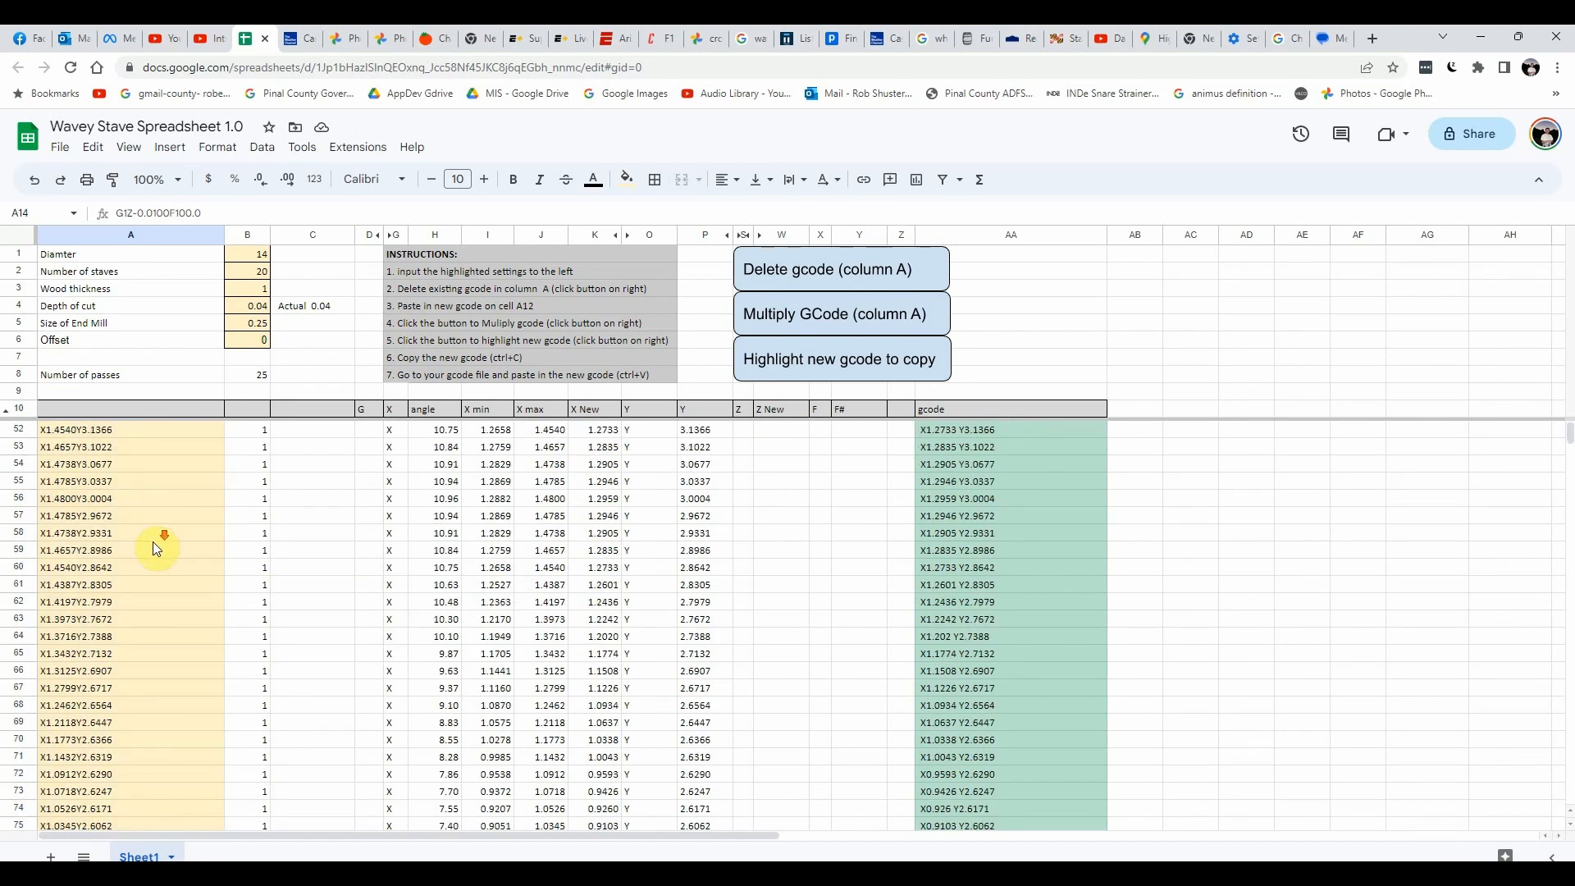
scroll(152, 541, "down", 20)
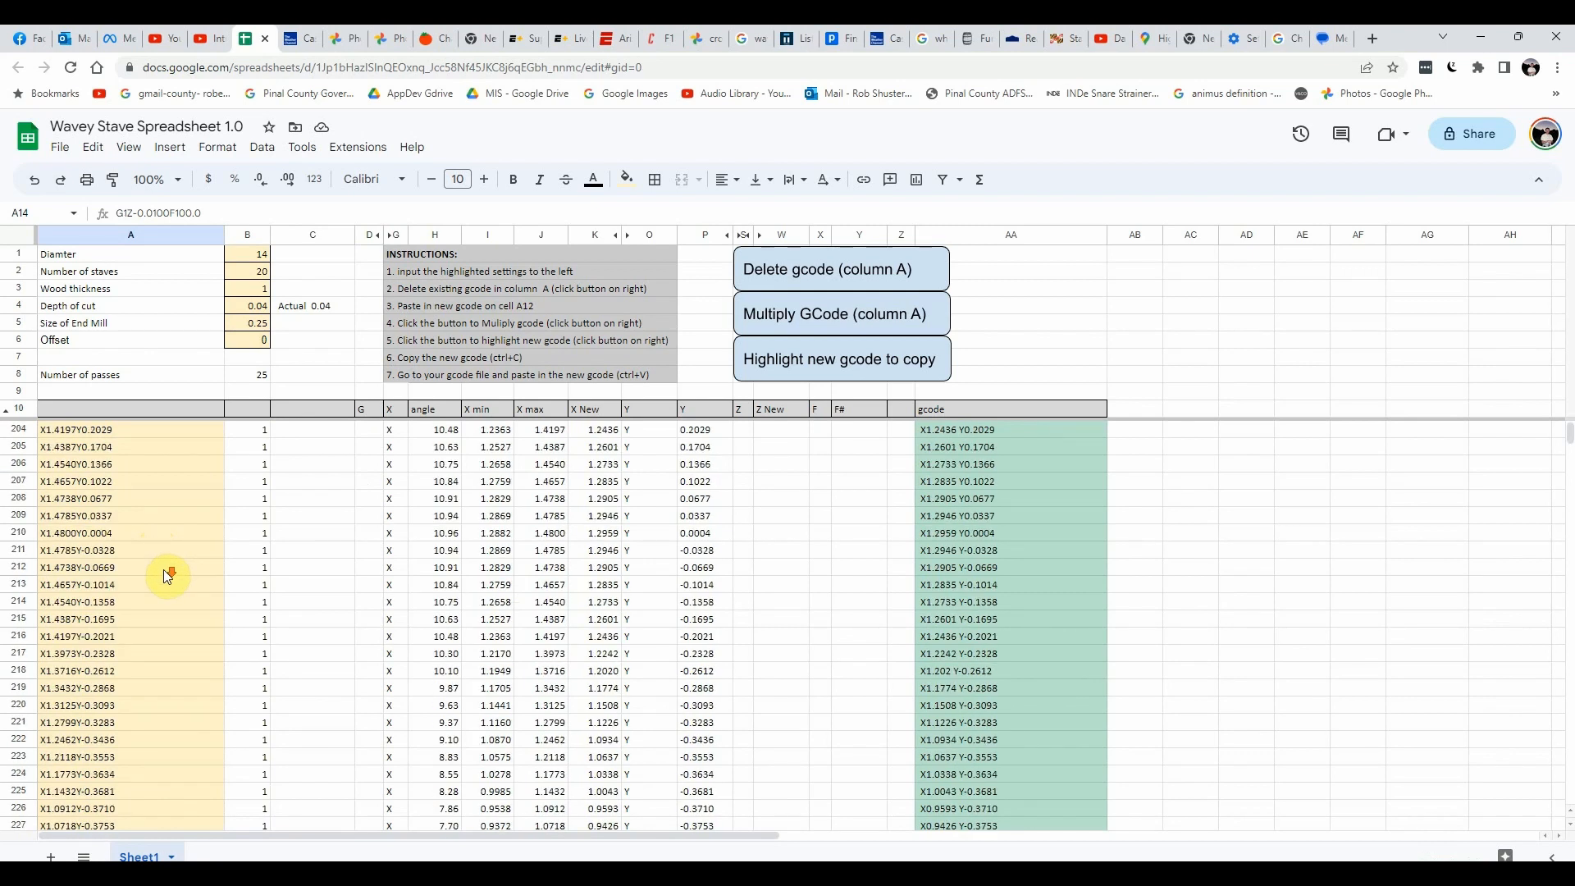
scroll(164, 569, "down", 20)
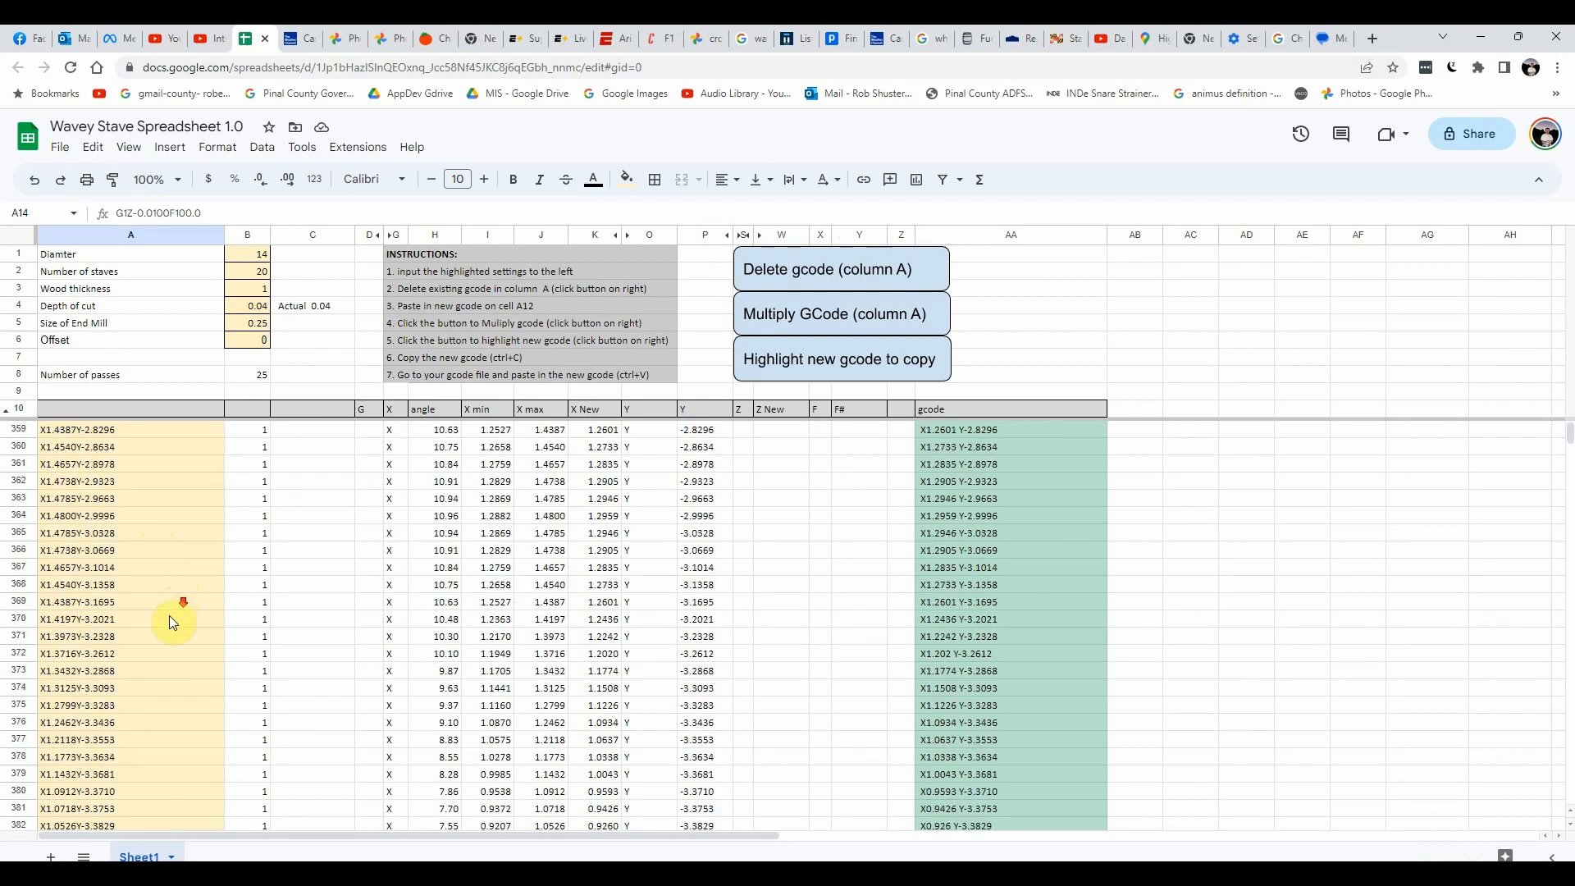
scroll(169, 616, "down", 20)
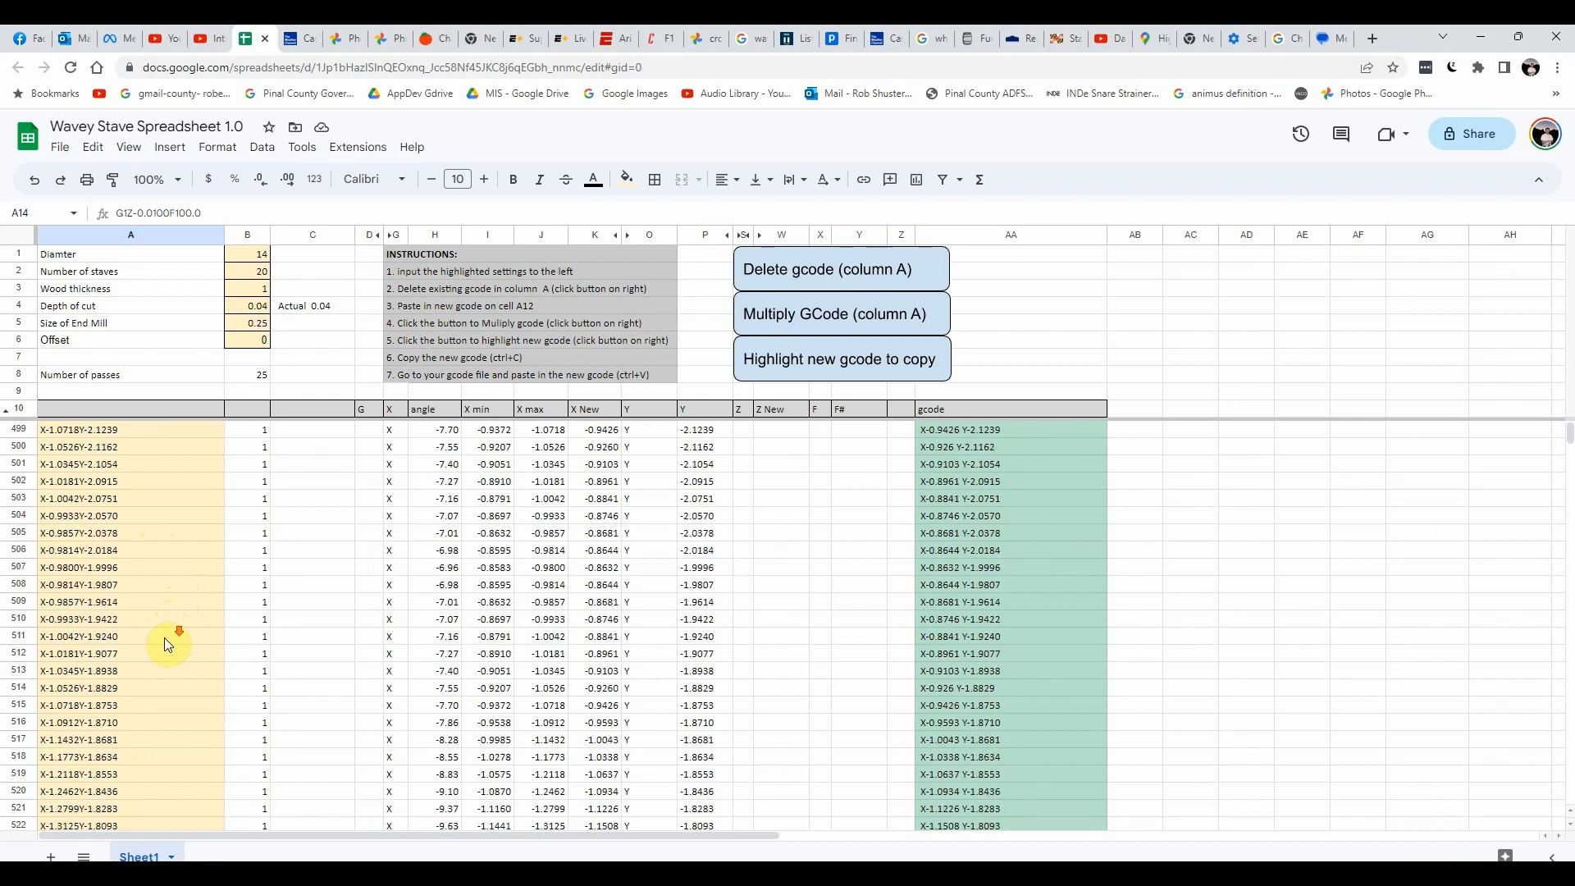
scroll(164, 648, "down", 20)
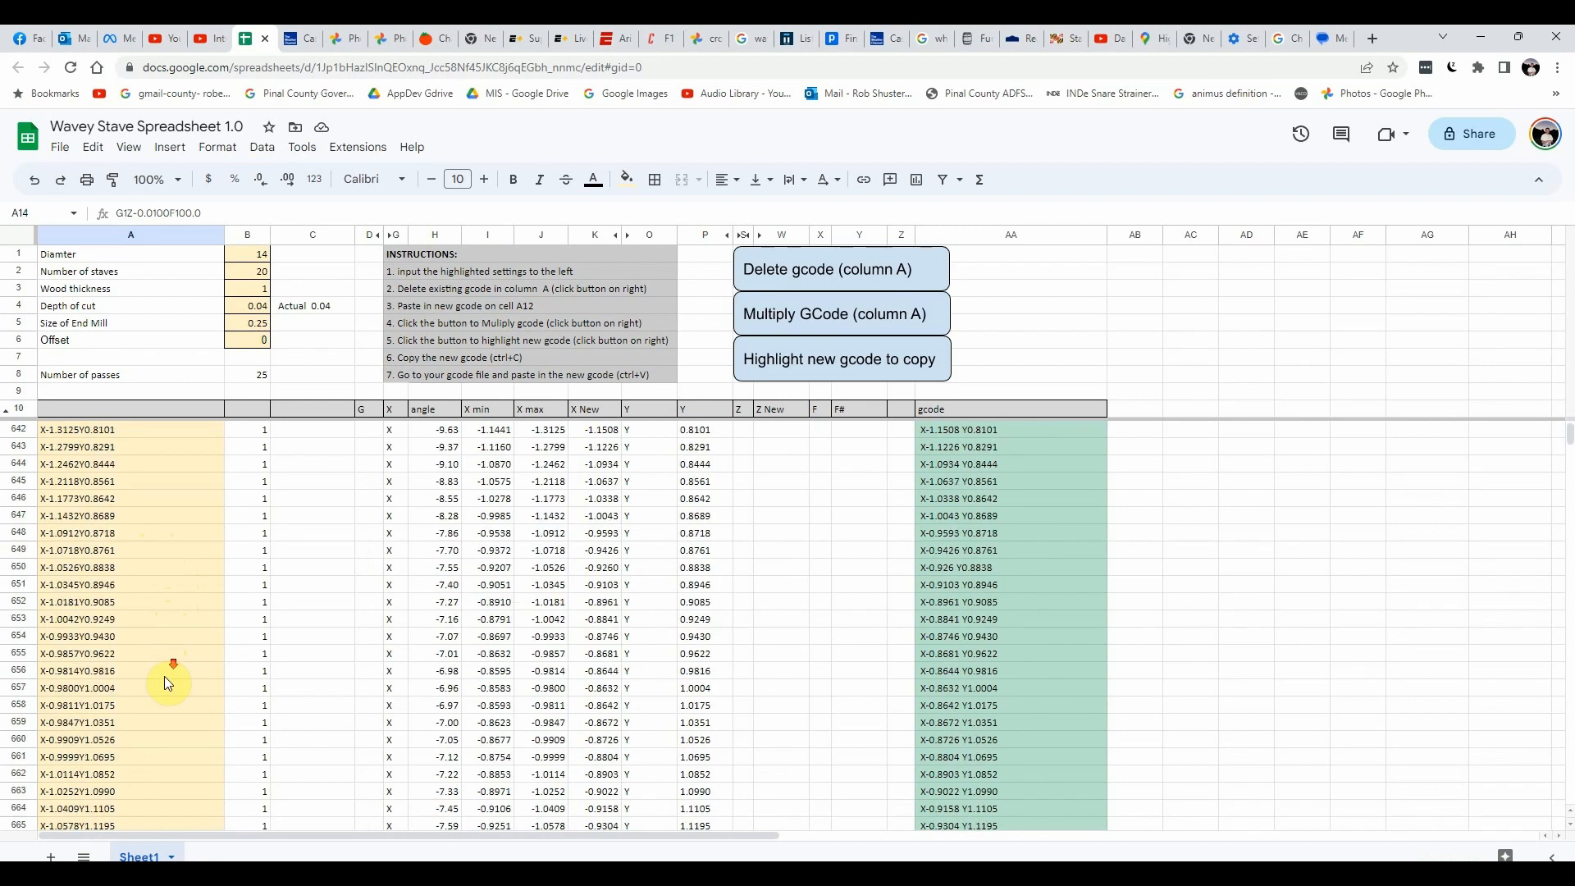
scroll(164, 676, "down", 20)
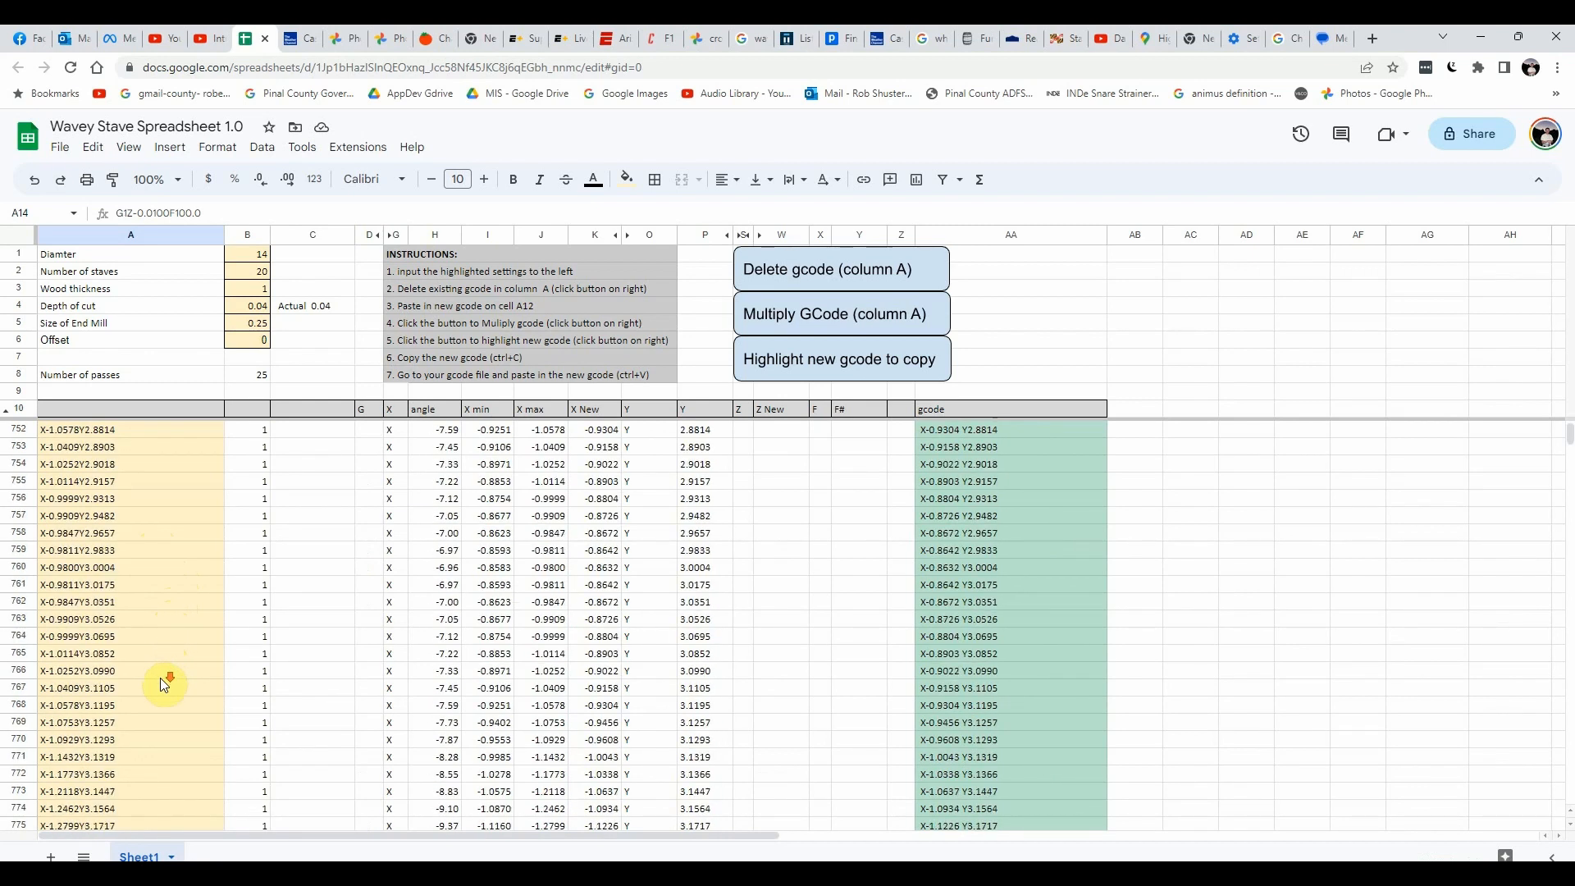
scroll(162, 672, "down", 9)
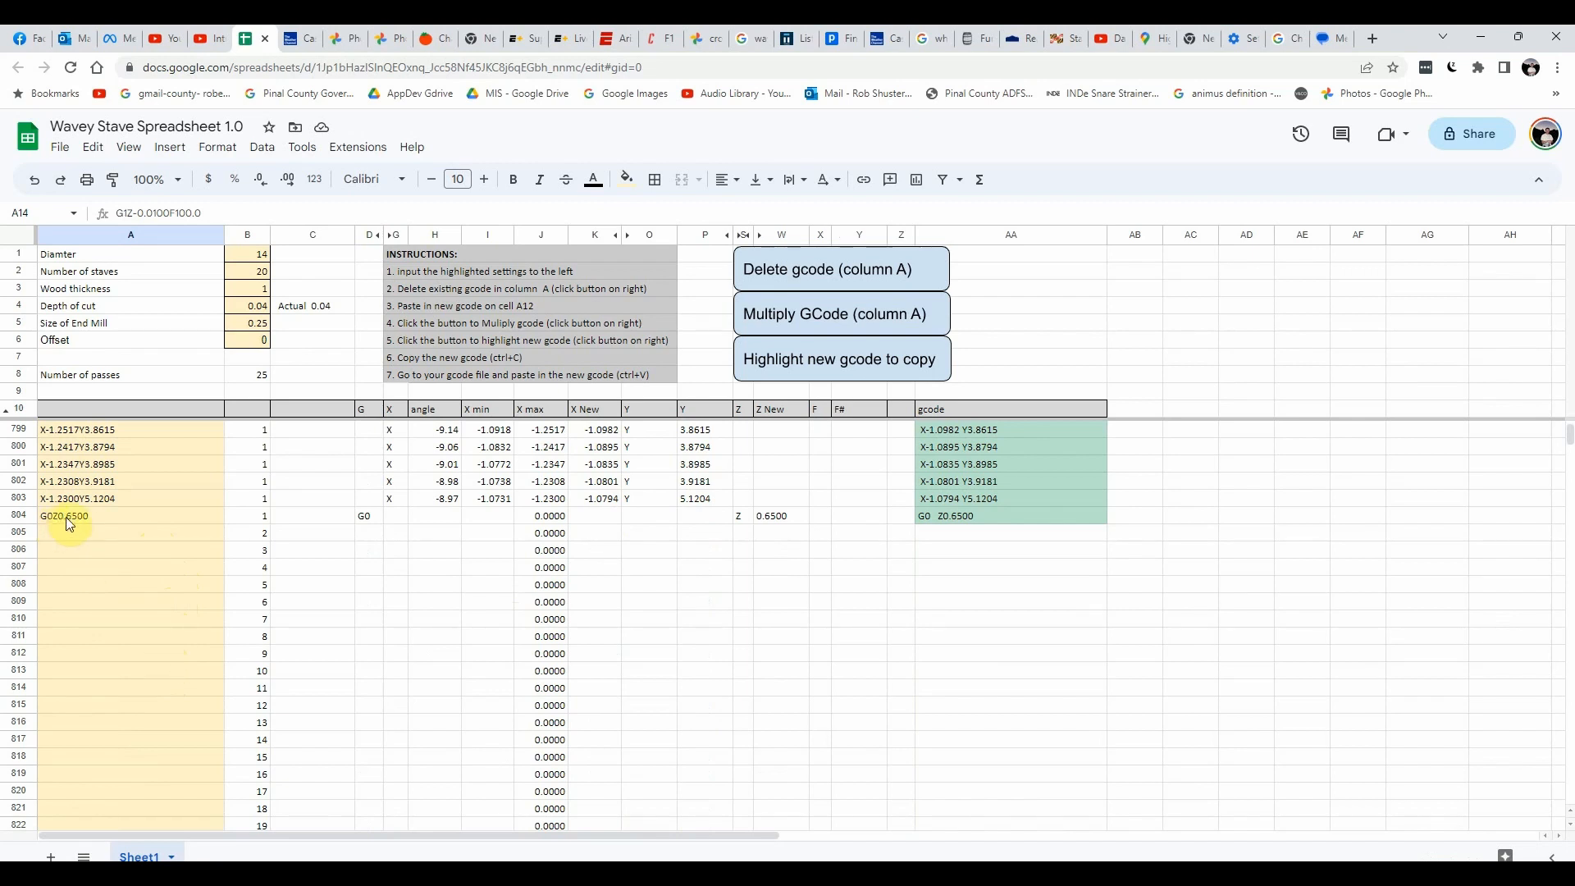
left_click(74, 517)
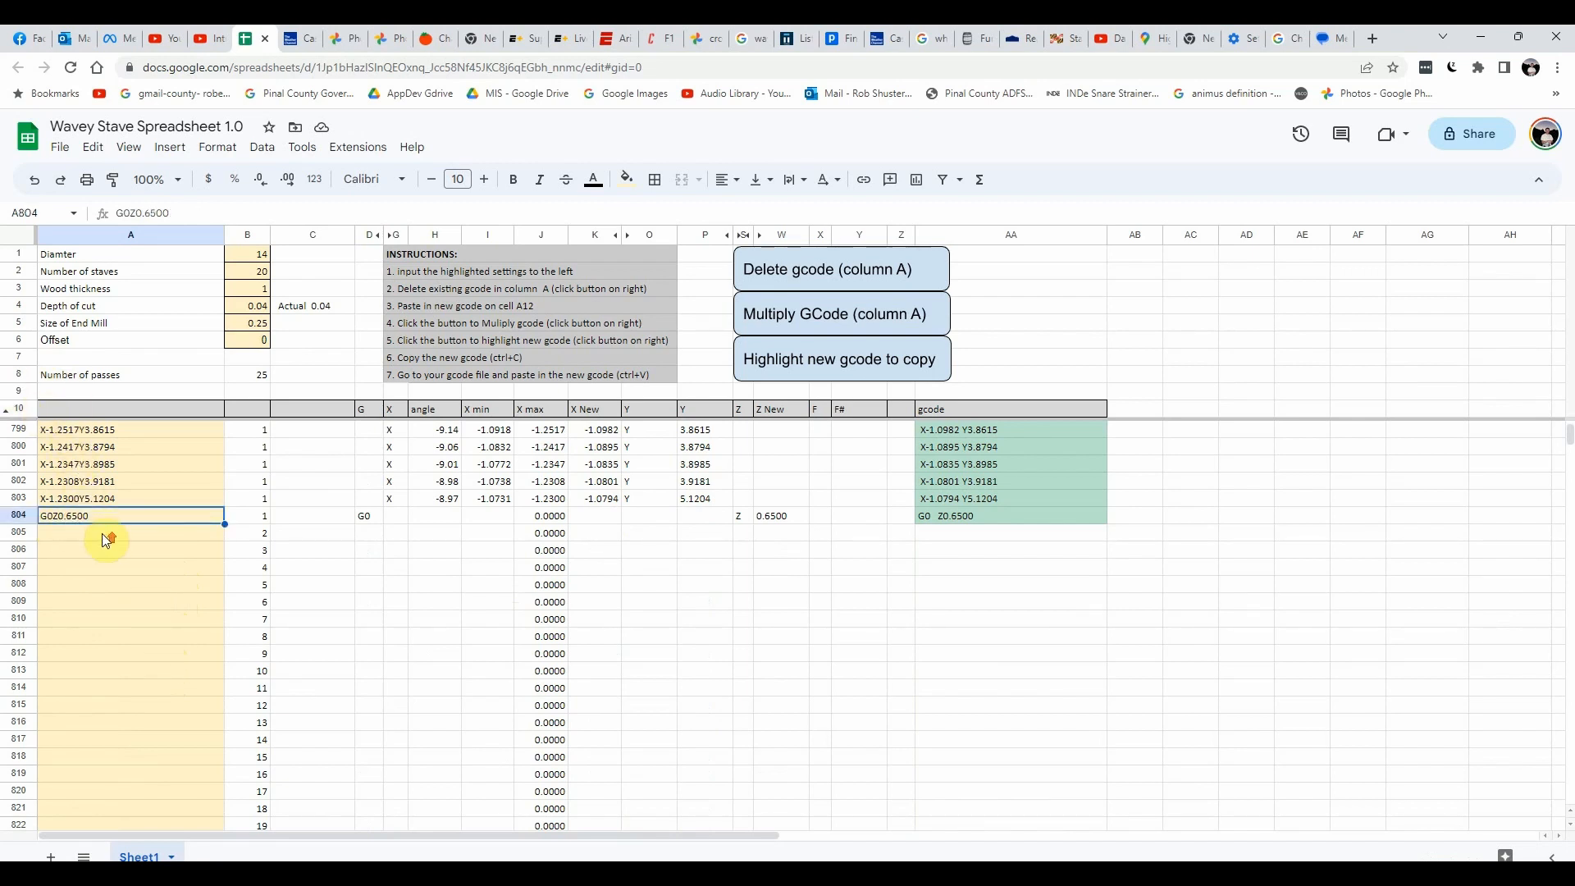
Step: Return to the start of the pasted G-code in cell A12 and inspect the pass number formula in B12
scroll(101, 533, "up", 8)
left_click(138, 409)
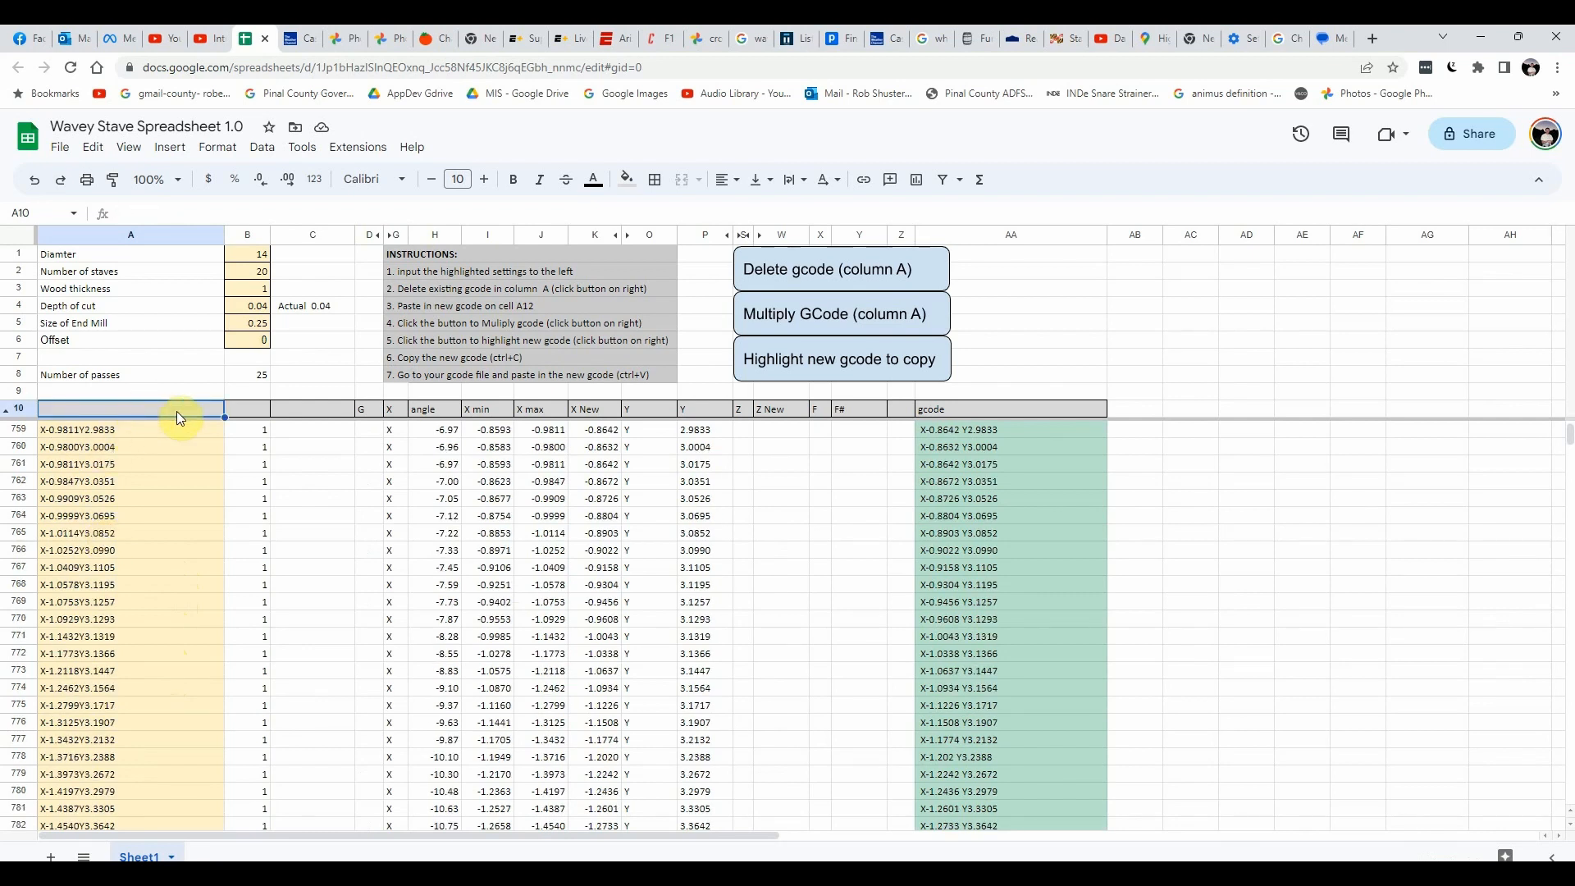
key("Down")
key("Down")
key("Up")
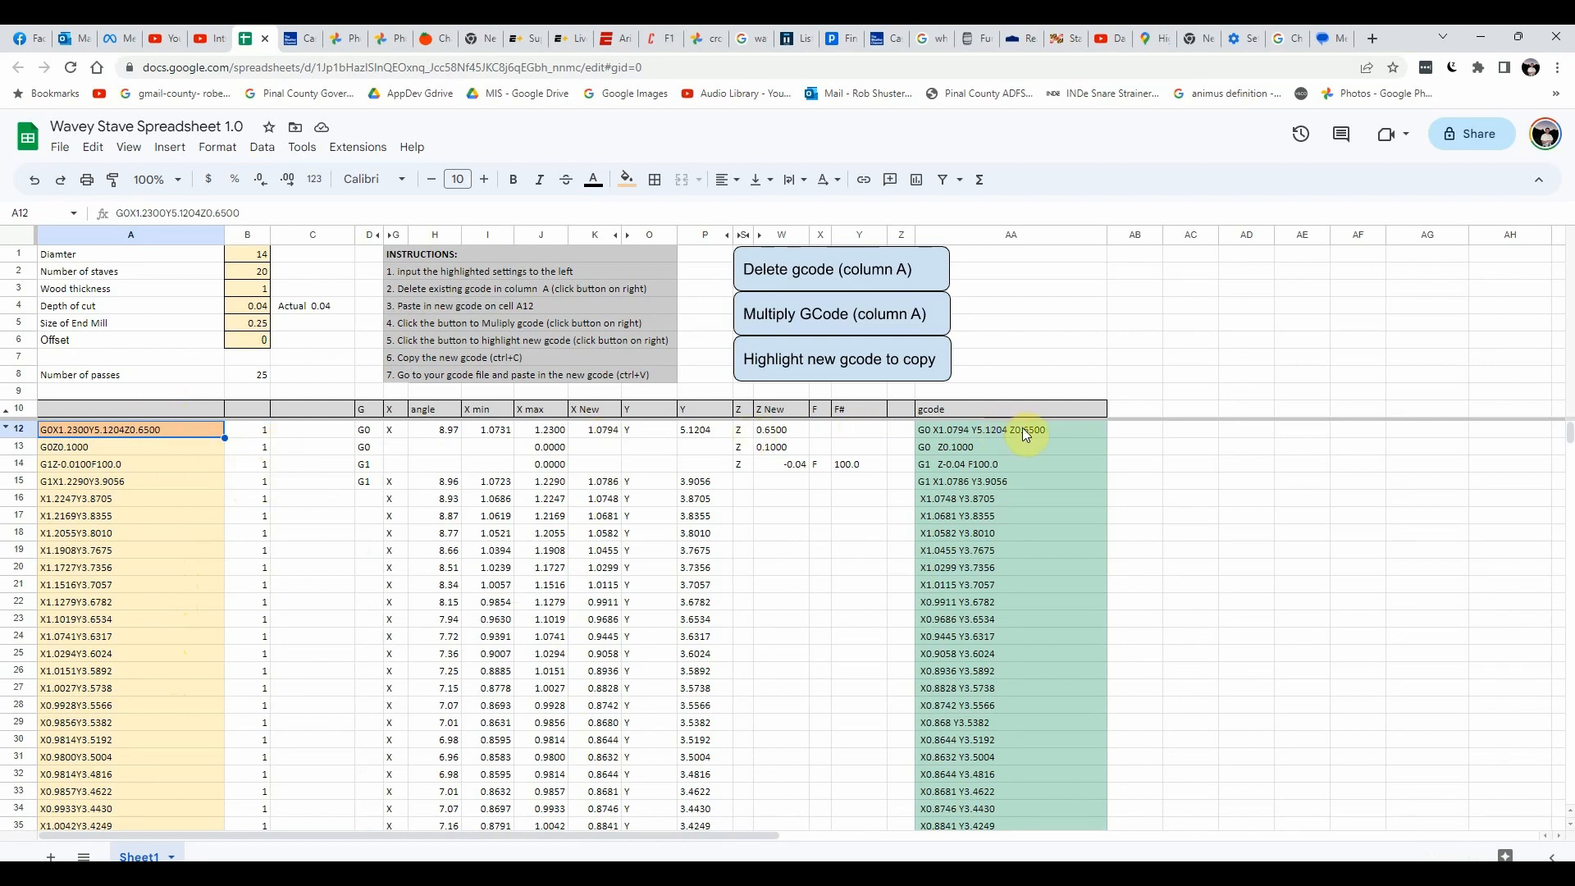
left_click(251, 433)
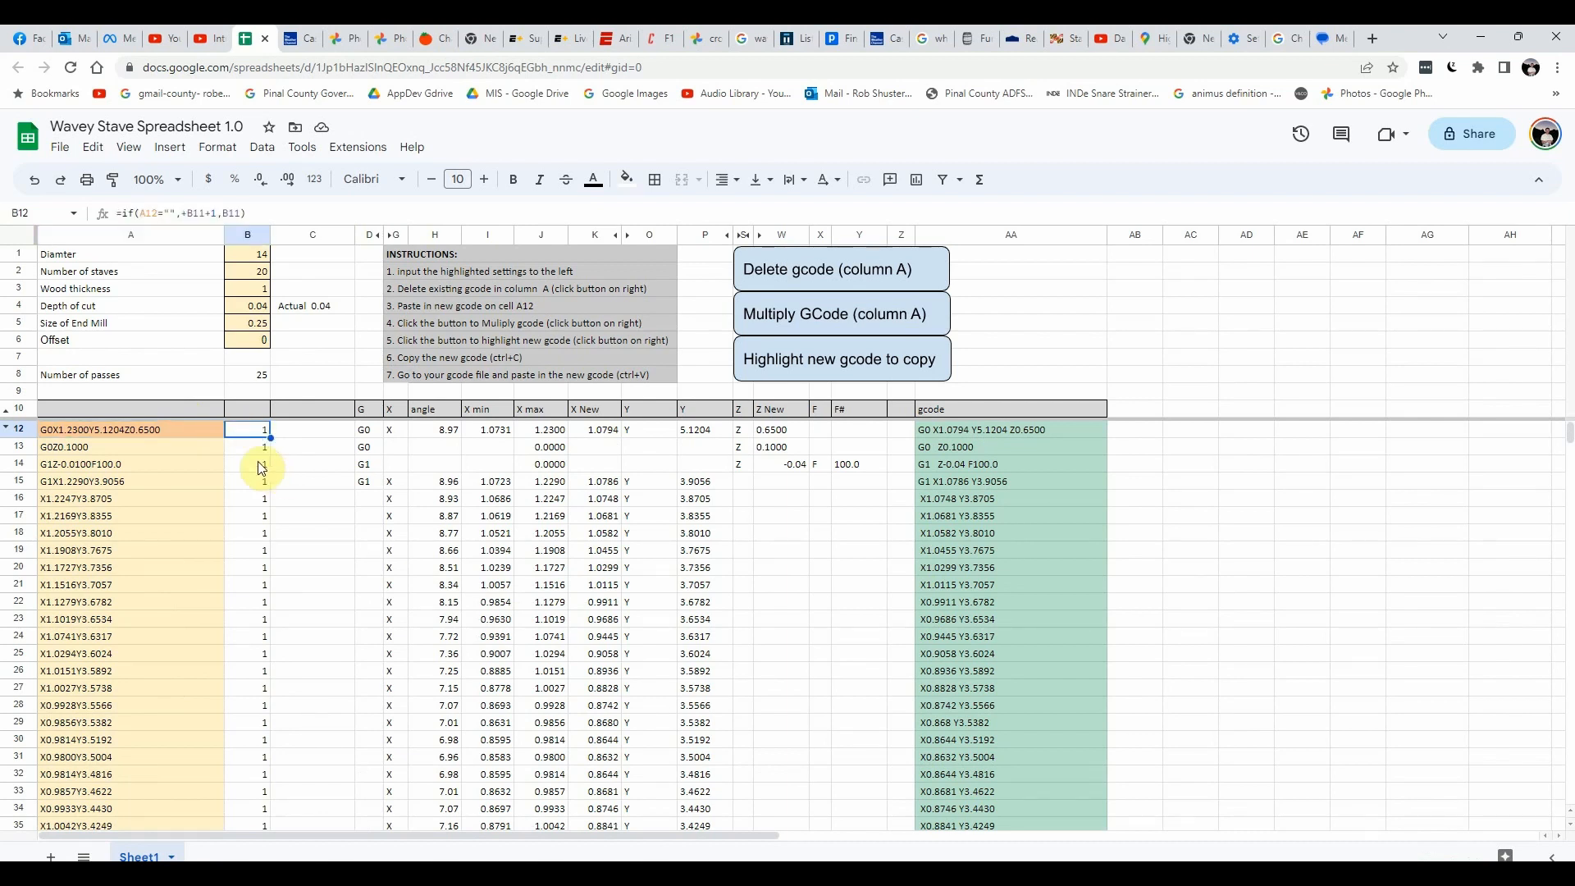
Step: Go to the end of the pasted G-code and inspect the pass number formula in B805, beside the first empty row
left_click(176, 464)
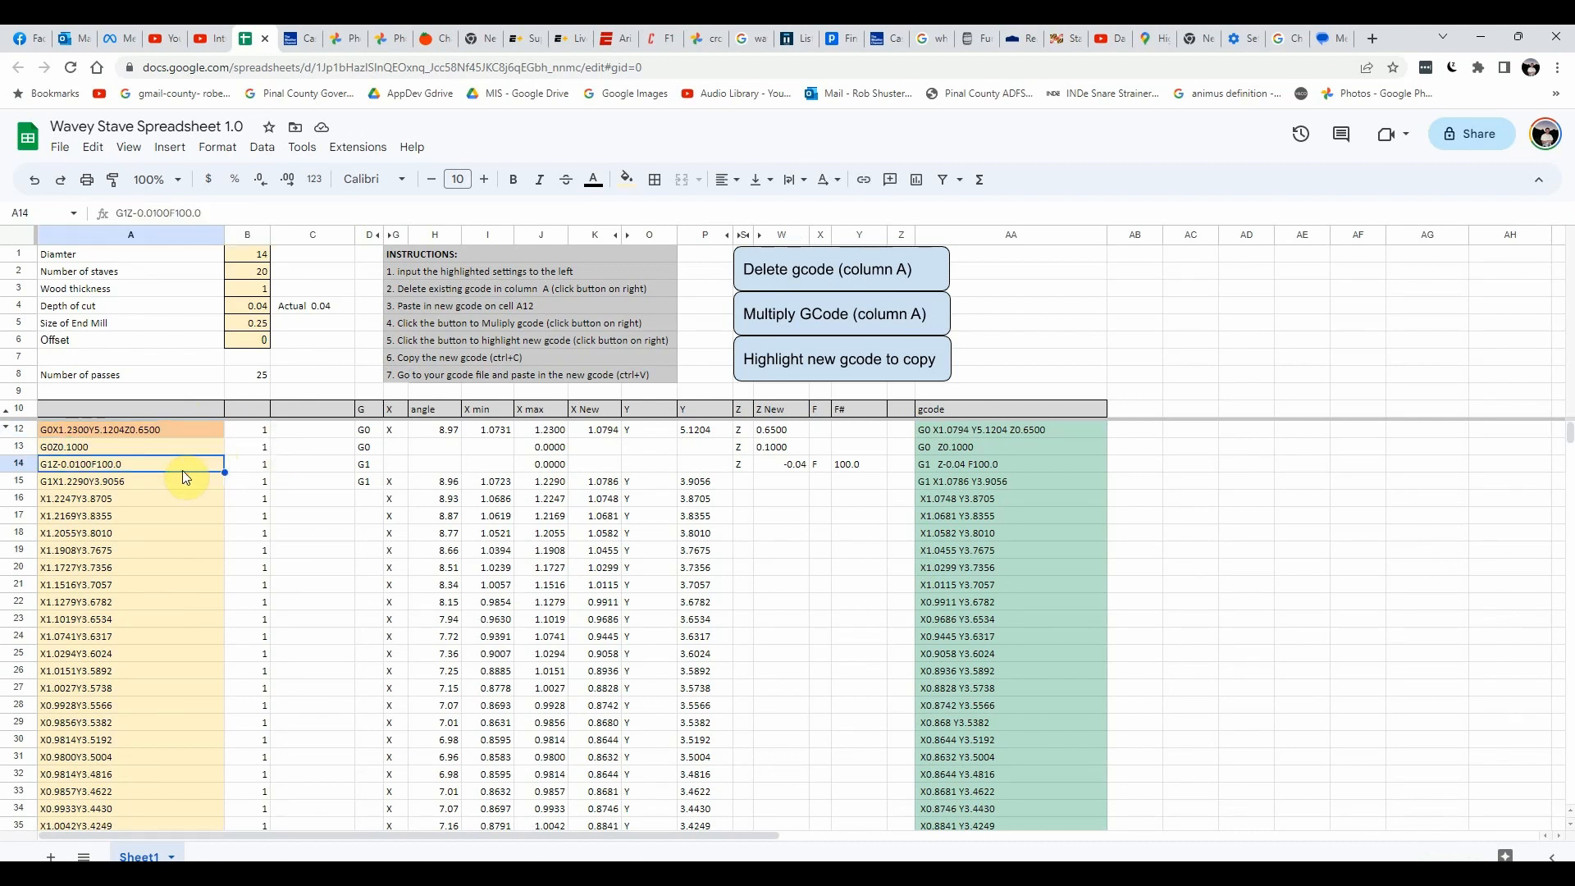
key("ctrl+Down")
scroll(186, 621, "down", 3)
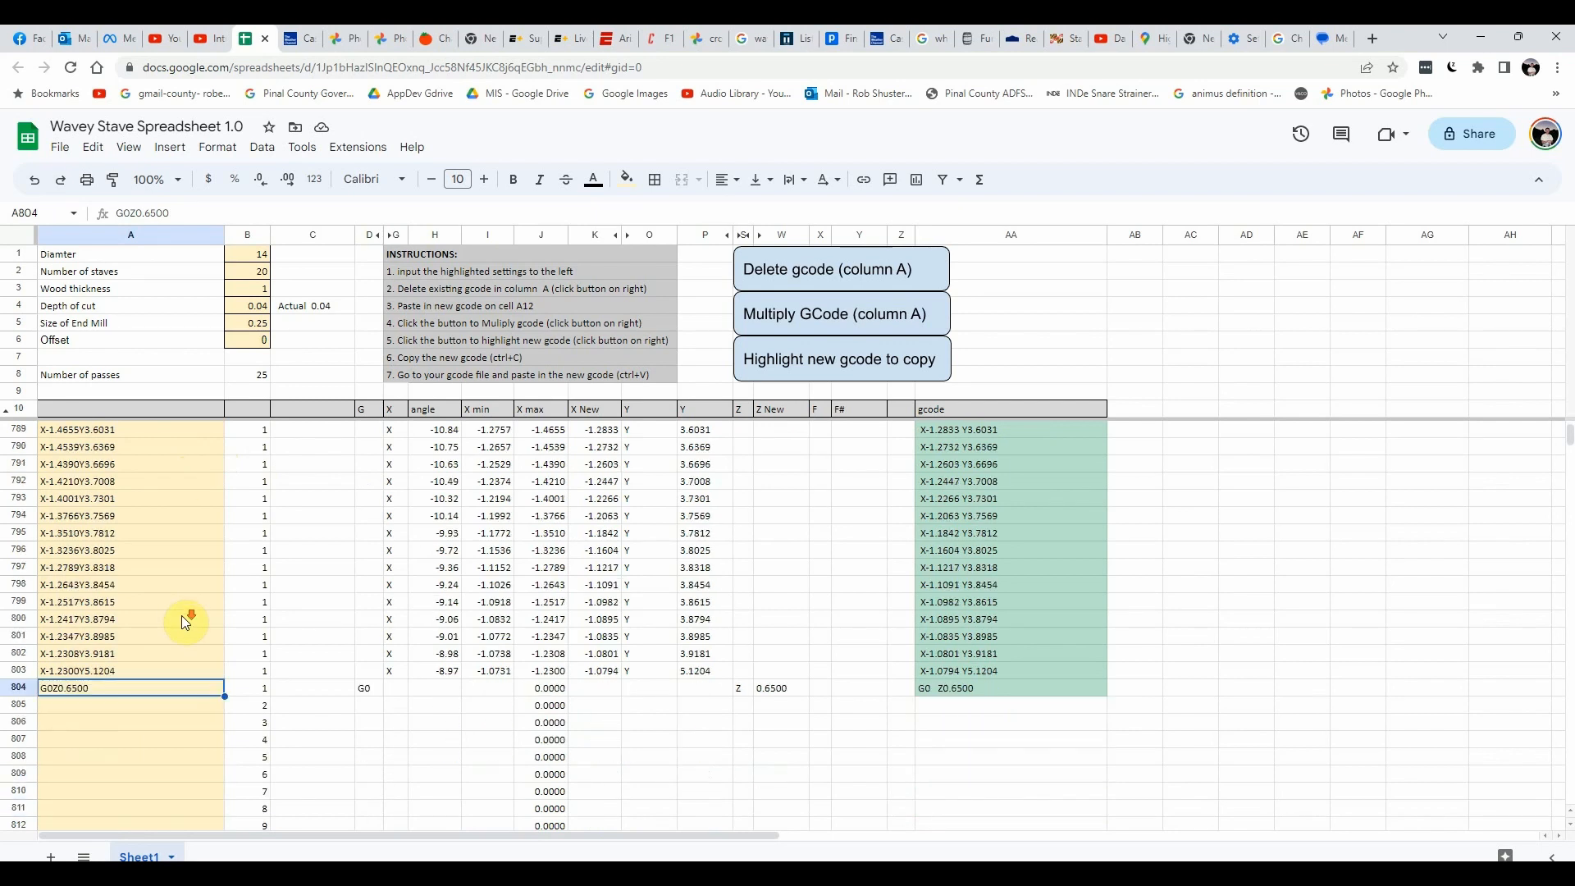
left_click(105, 705)
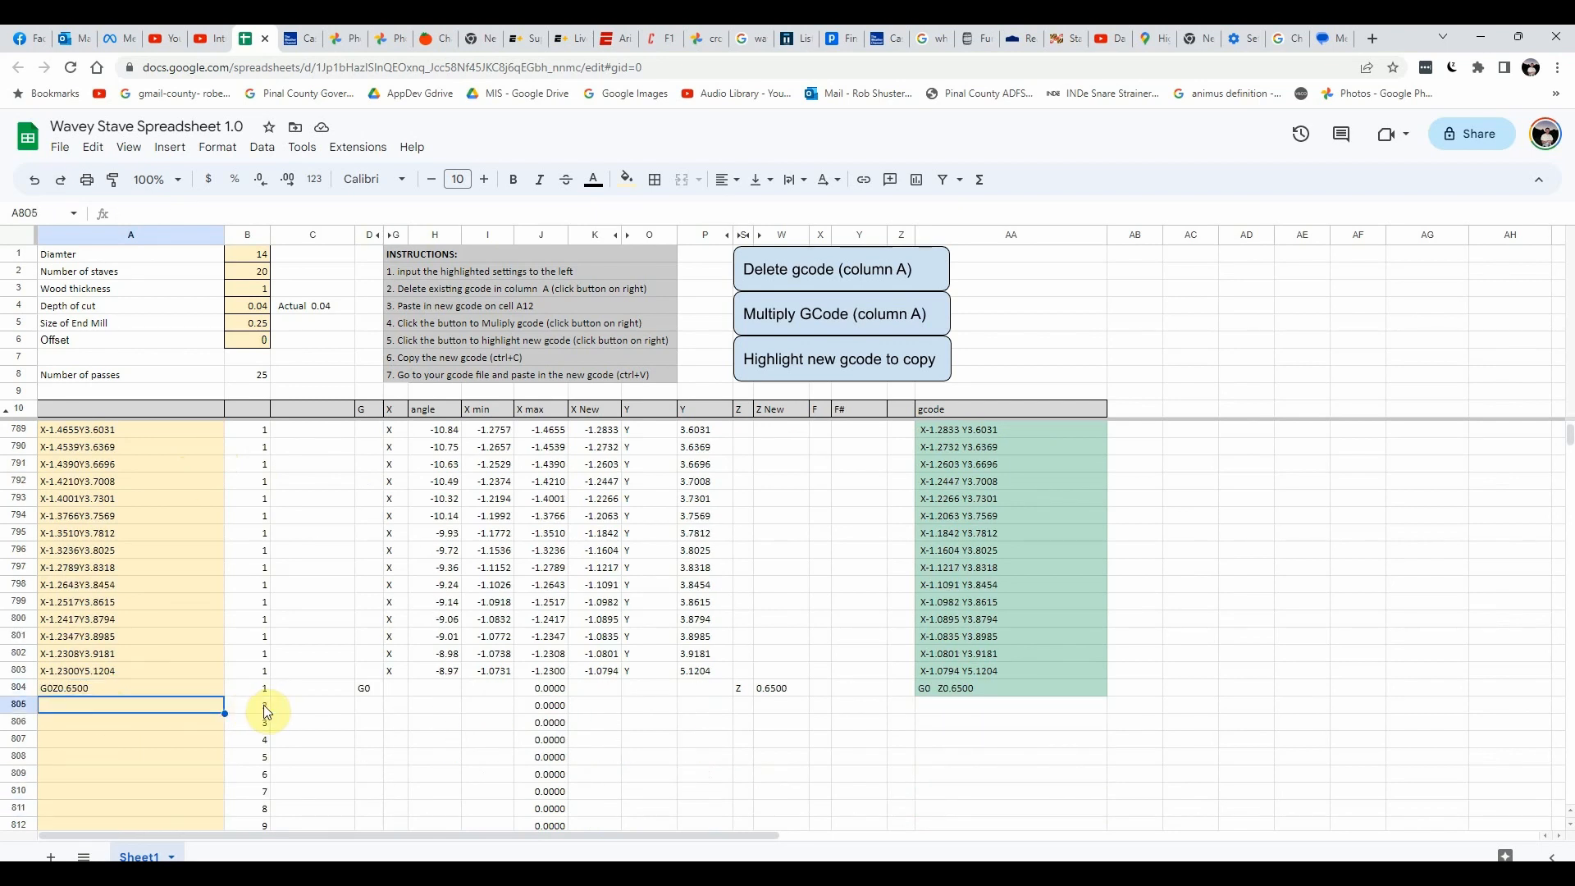
left_click(263, 706)
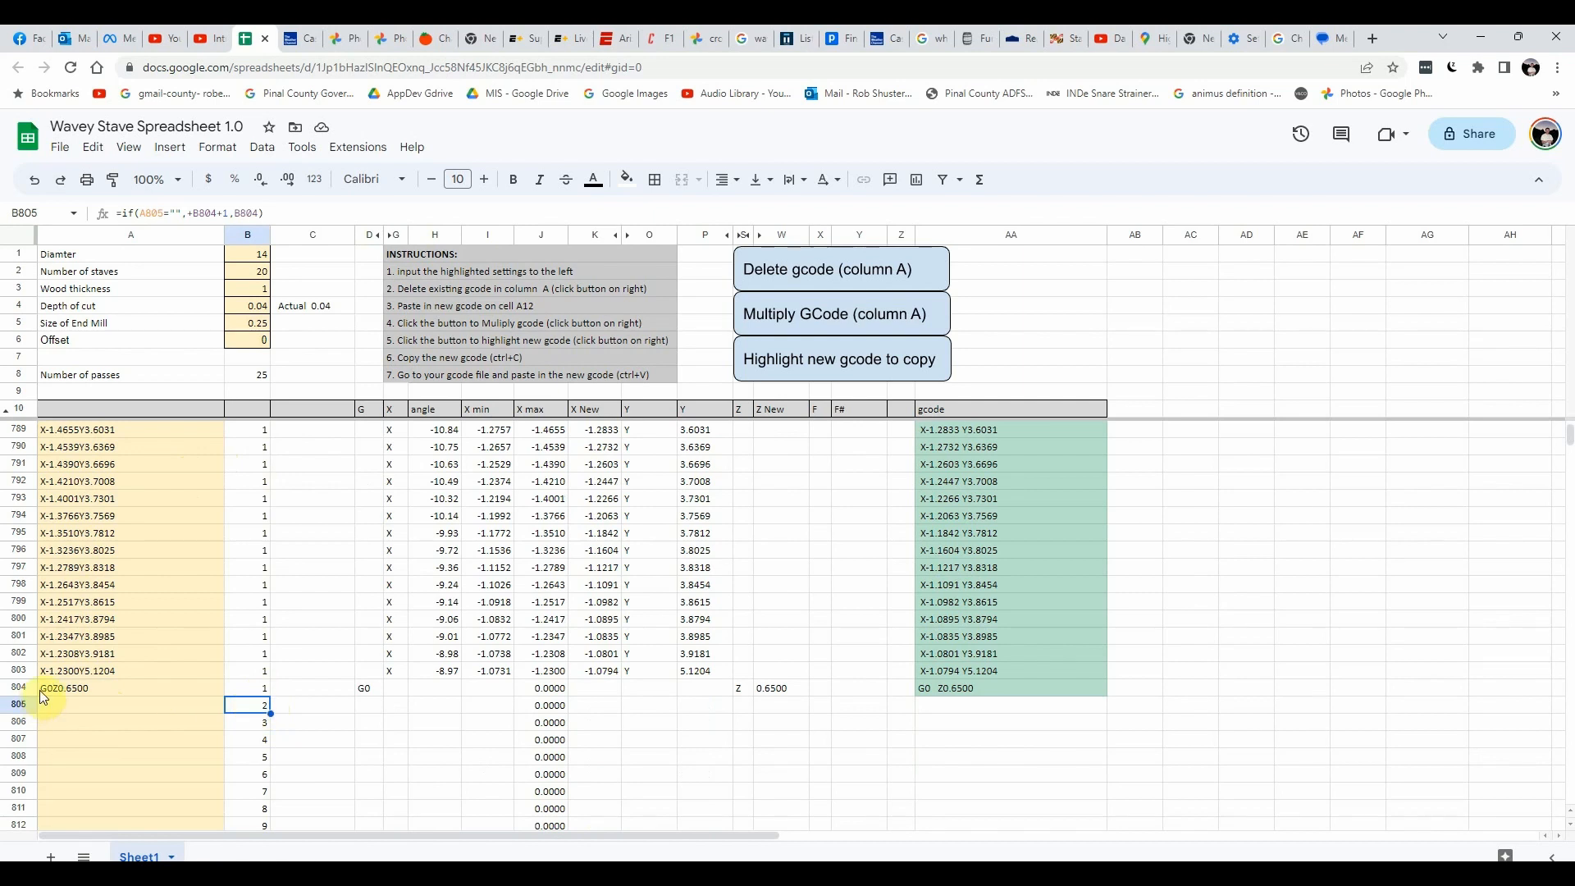
Step: Multiply the G-code in column A for all passes and go to the start of the second pass below row 804
left_click(102, 720)
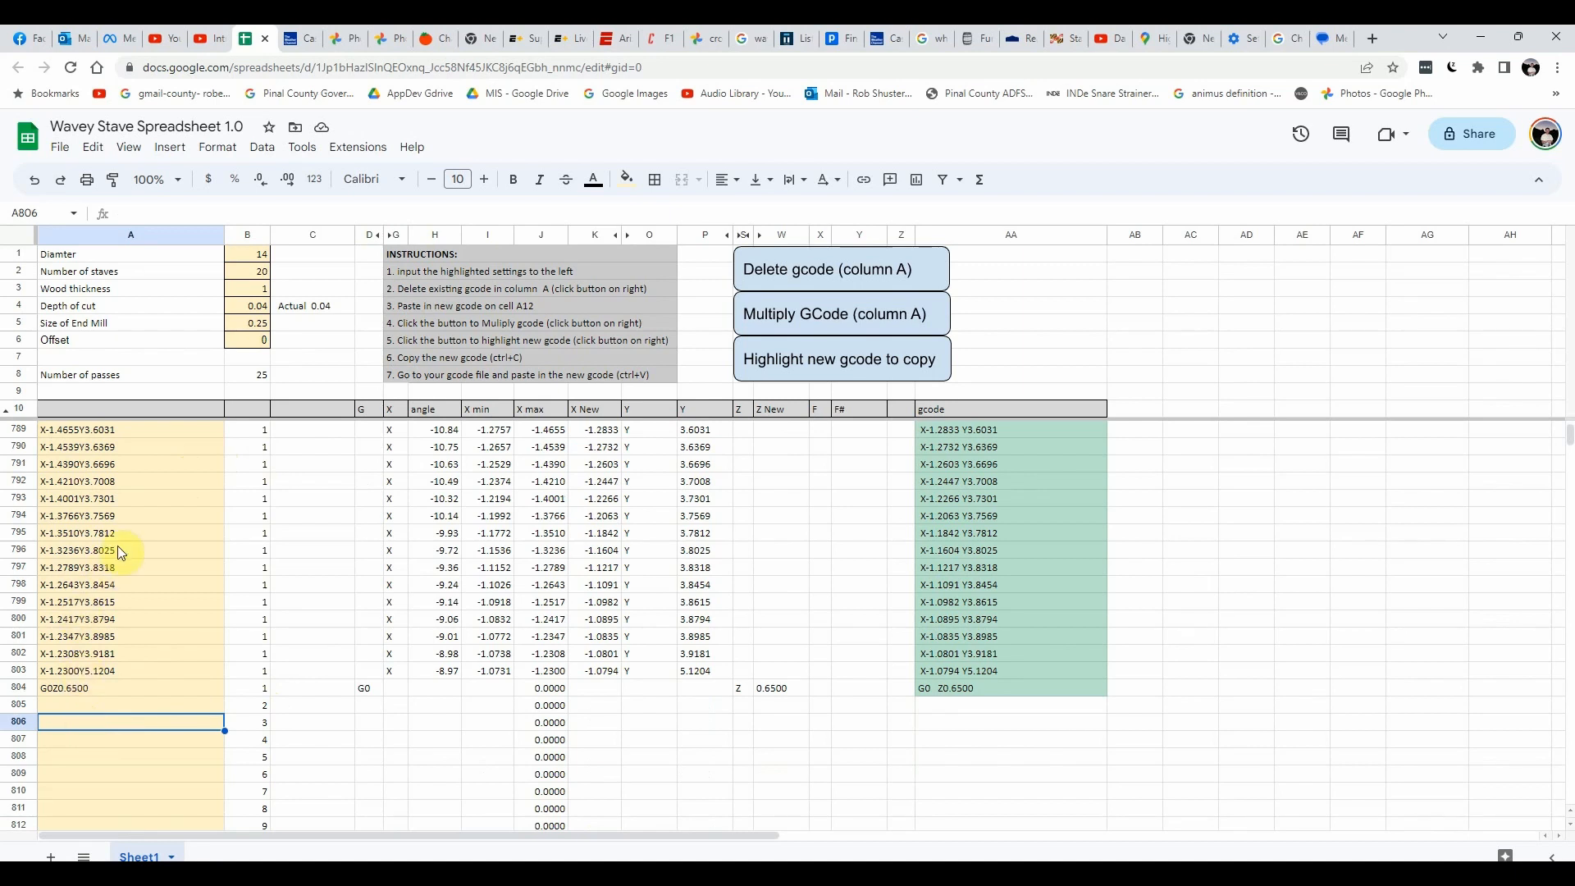
left_click(793, 316)
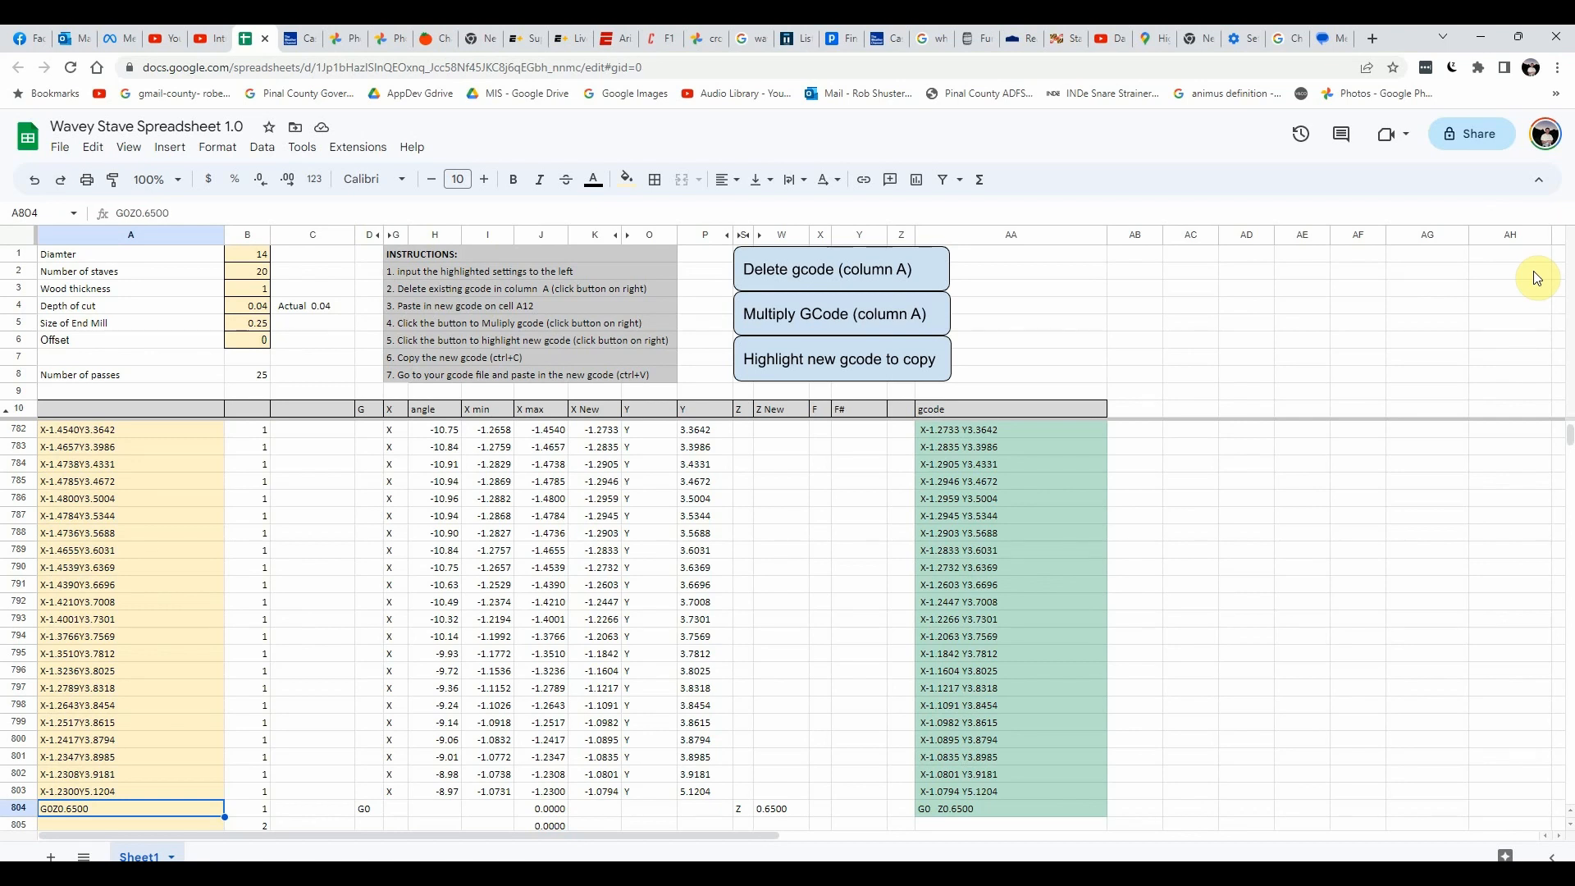
left_click(148, 624)
scroll(150, 624, "down", 1)
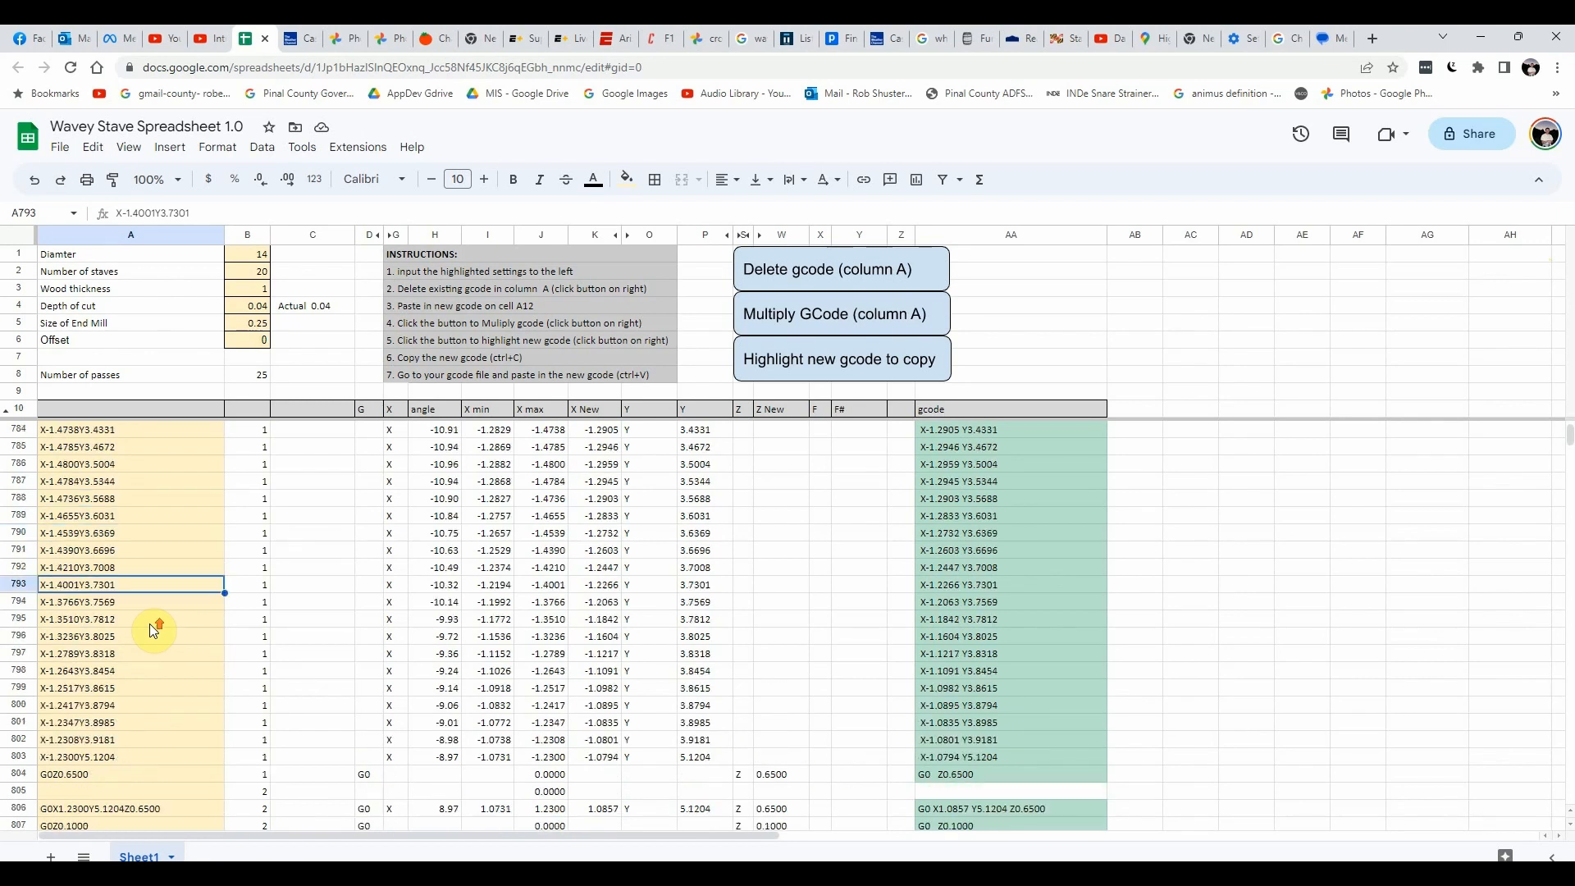
scroll(153, 628, "up", 3)
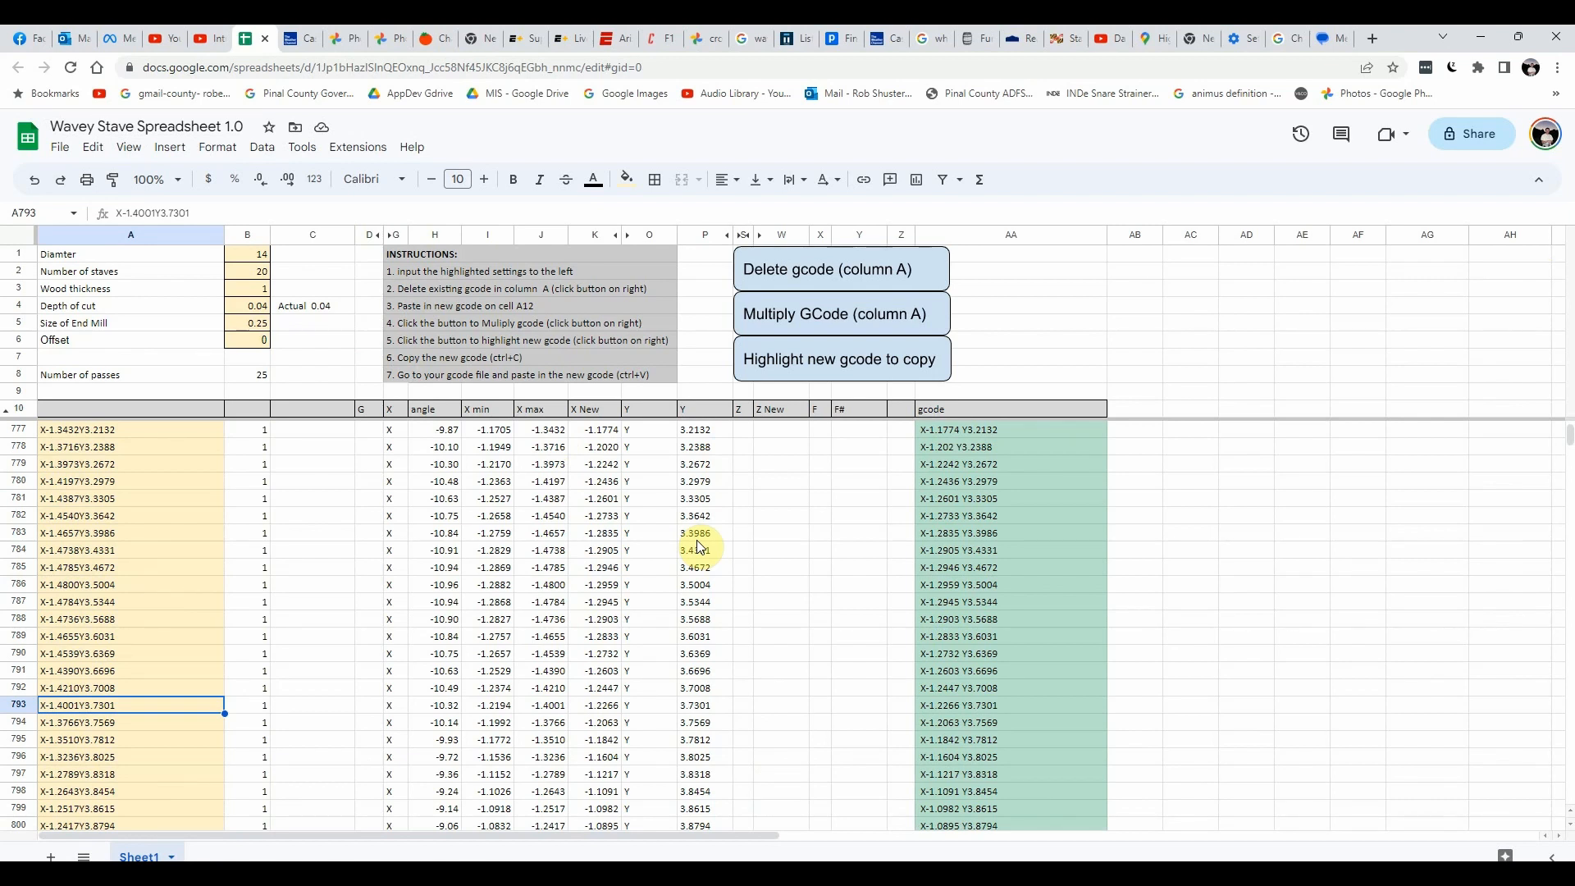
scroll(328, 574, "down", 7)
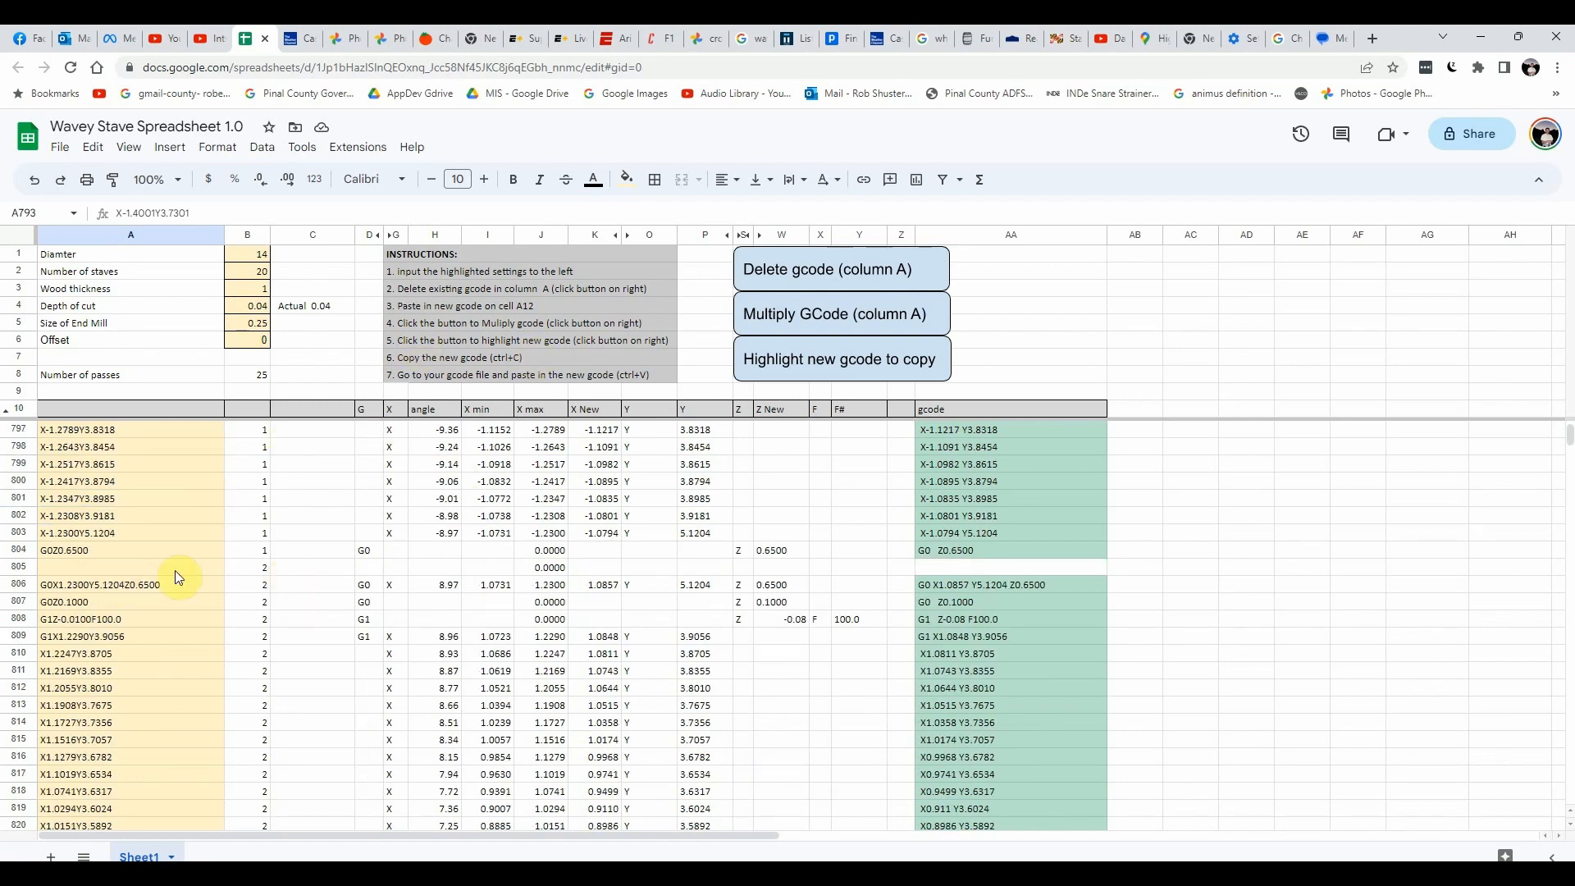
Step: Examine the second pass in column A from A806 to its end in A1598 and the start of the third pass
left_click(110, 586)
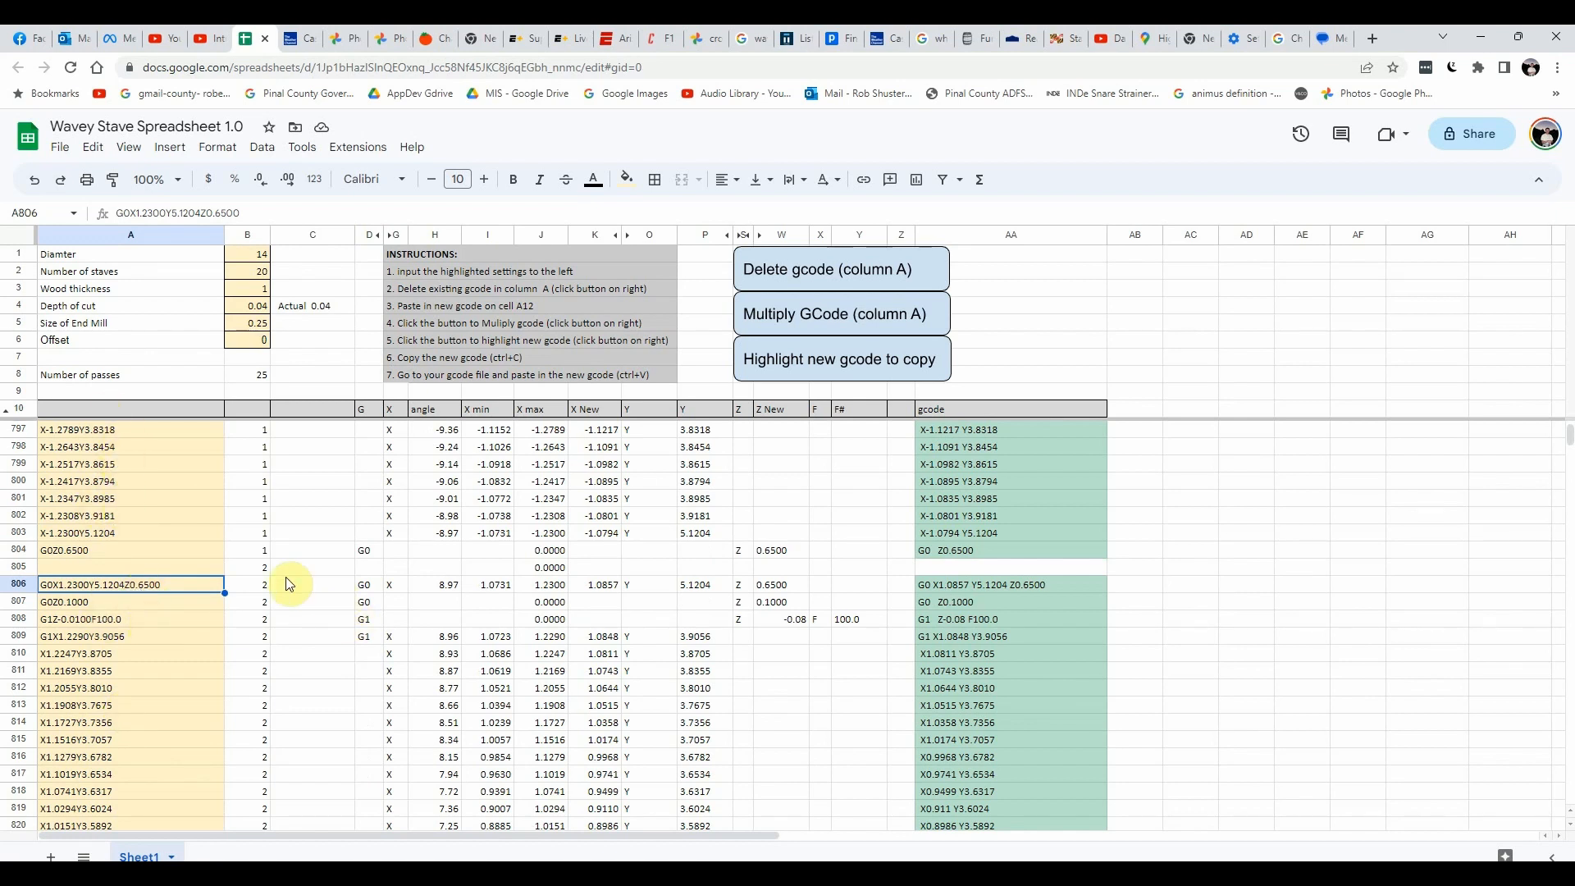
left_click(195, 638)
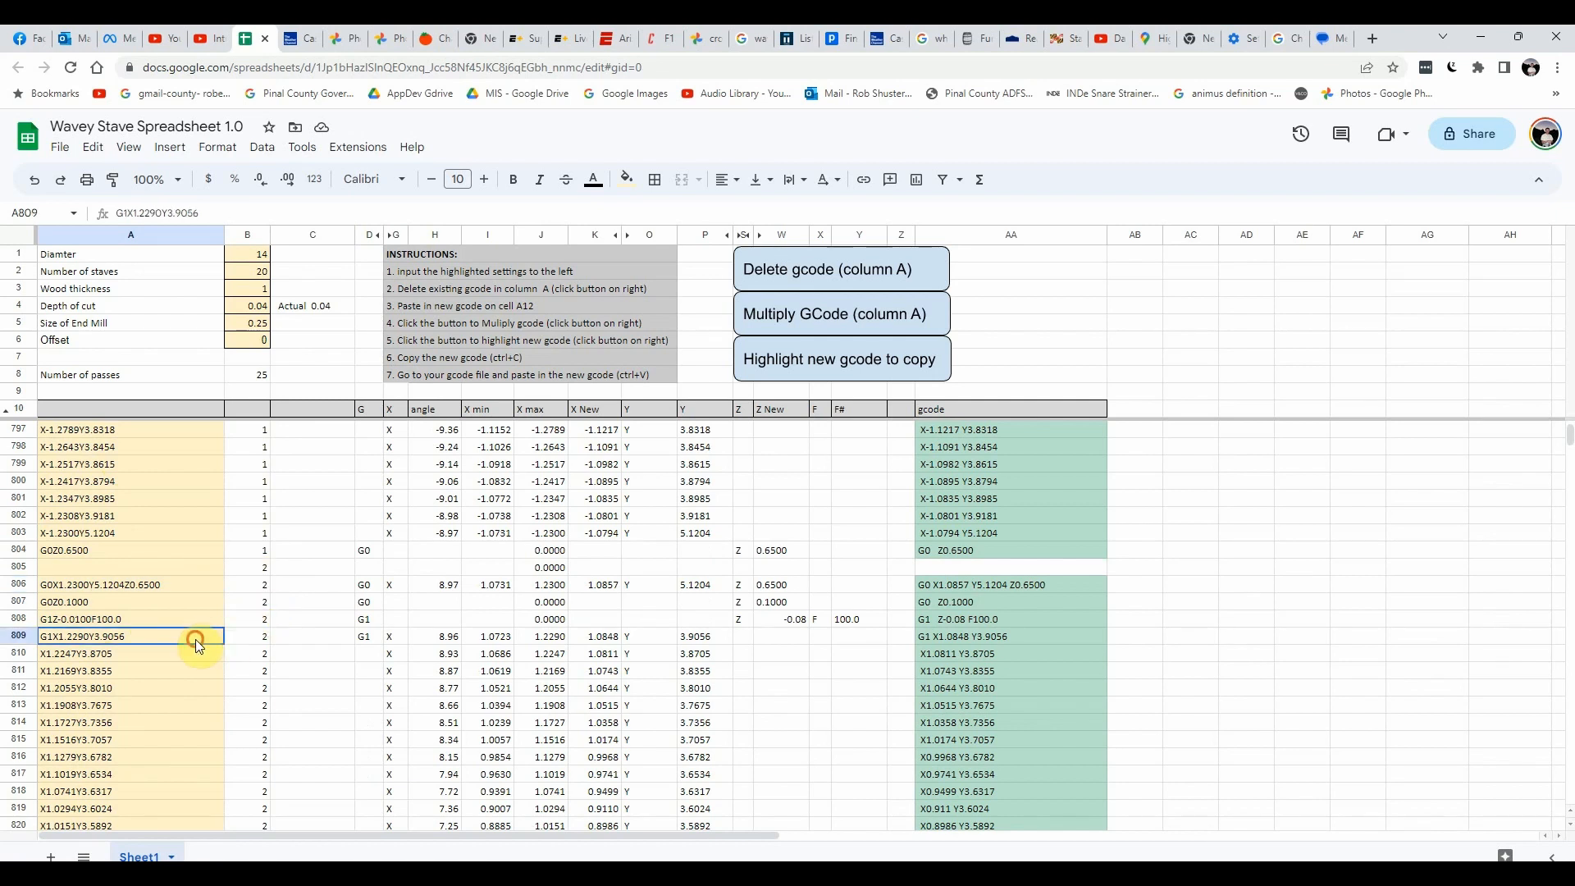
key("ctrl+Down")
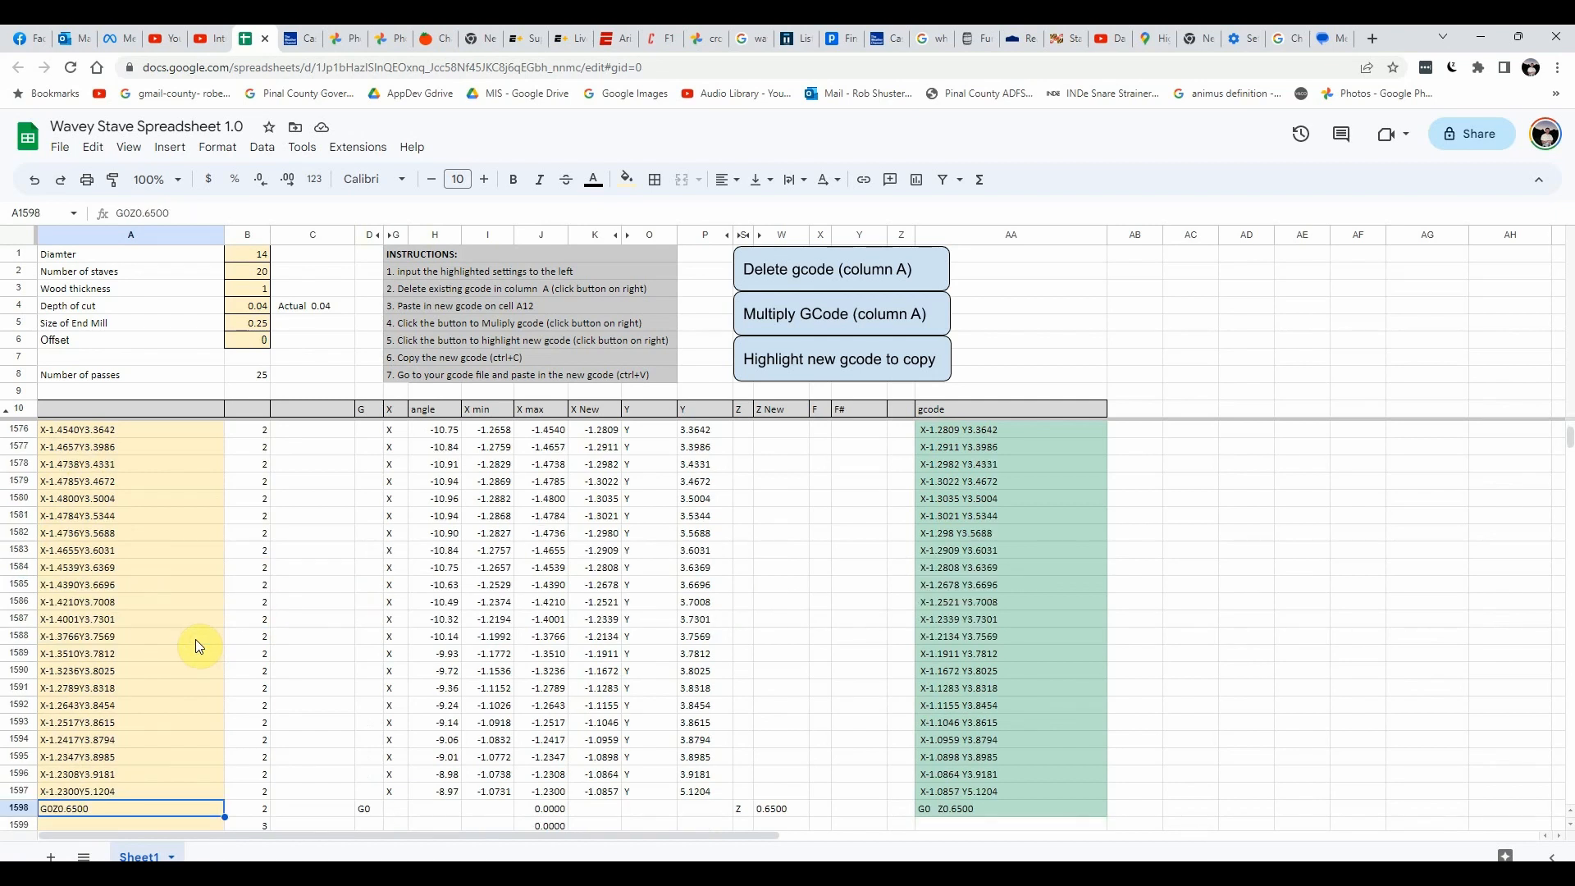
key("Down")
key("Down")
key("Down")
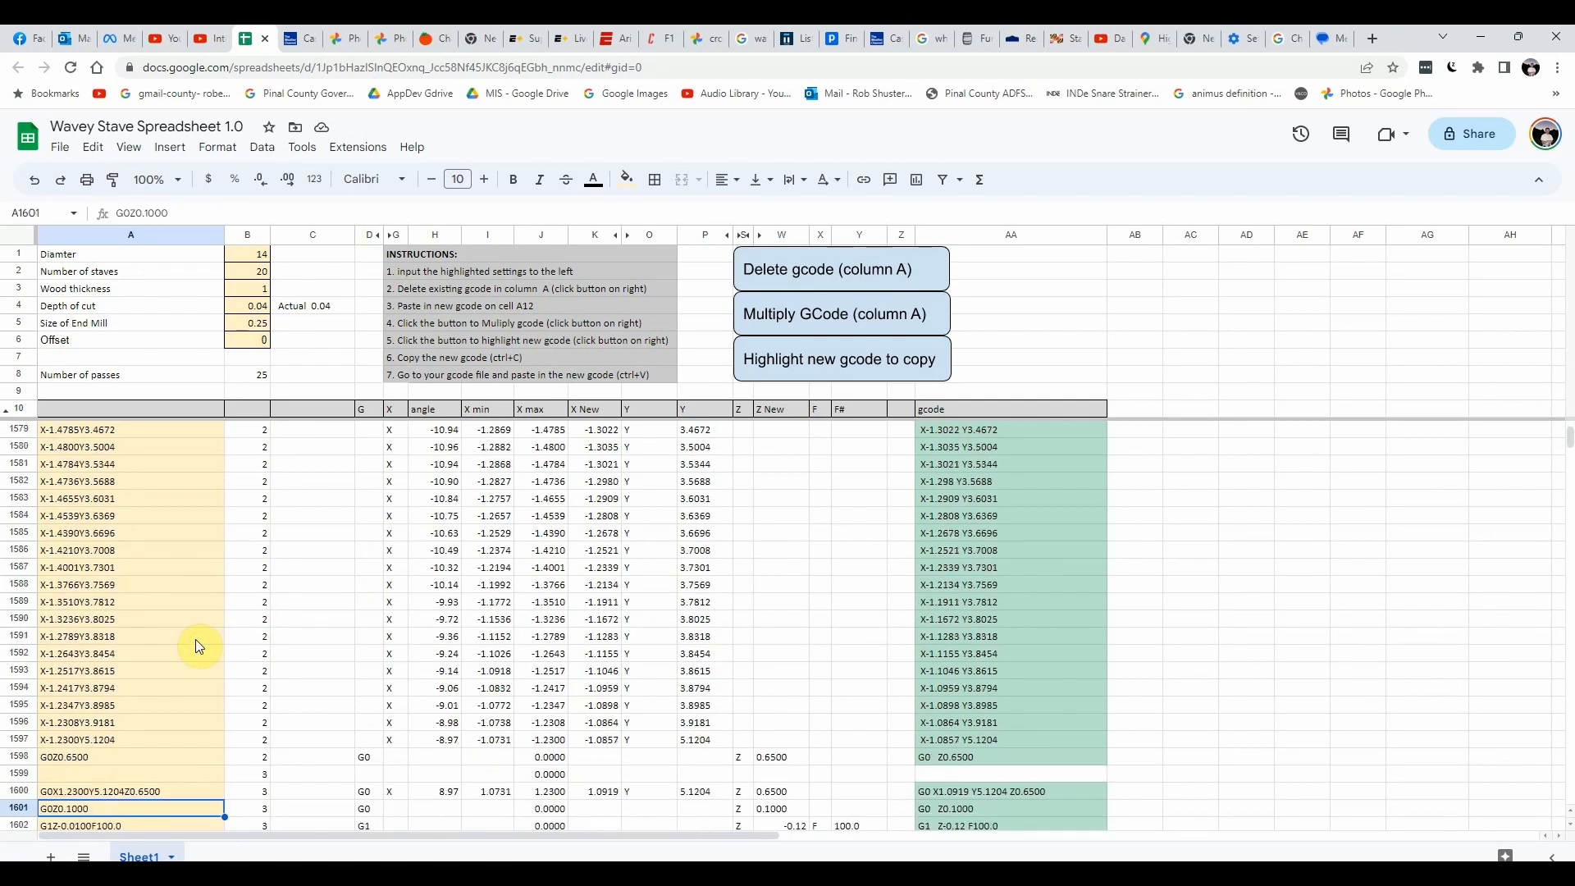
Step: Jump through the remaining passes in column A to the last line of the multiplied G-code in A19860
key("ctrl+Down")
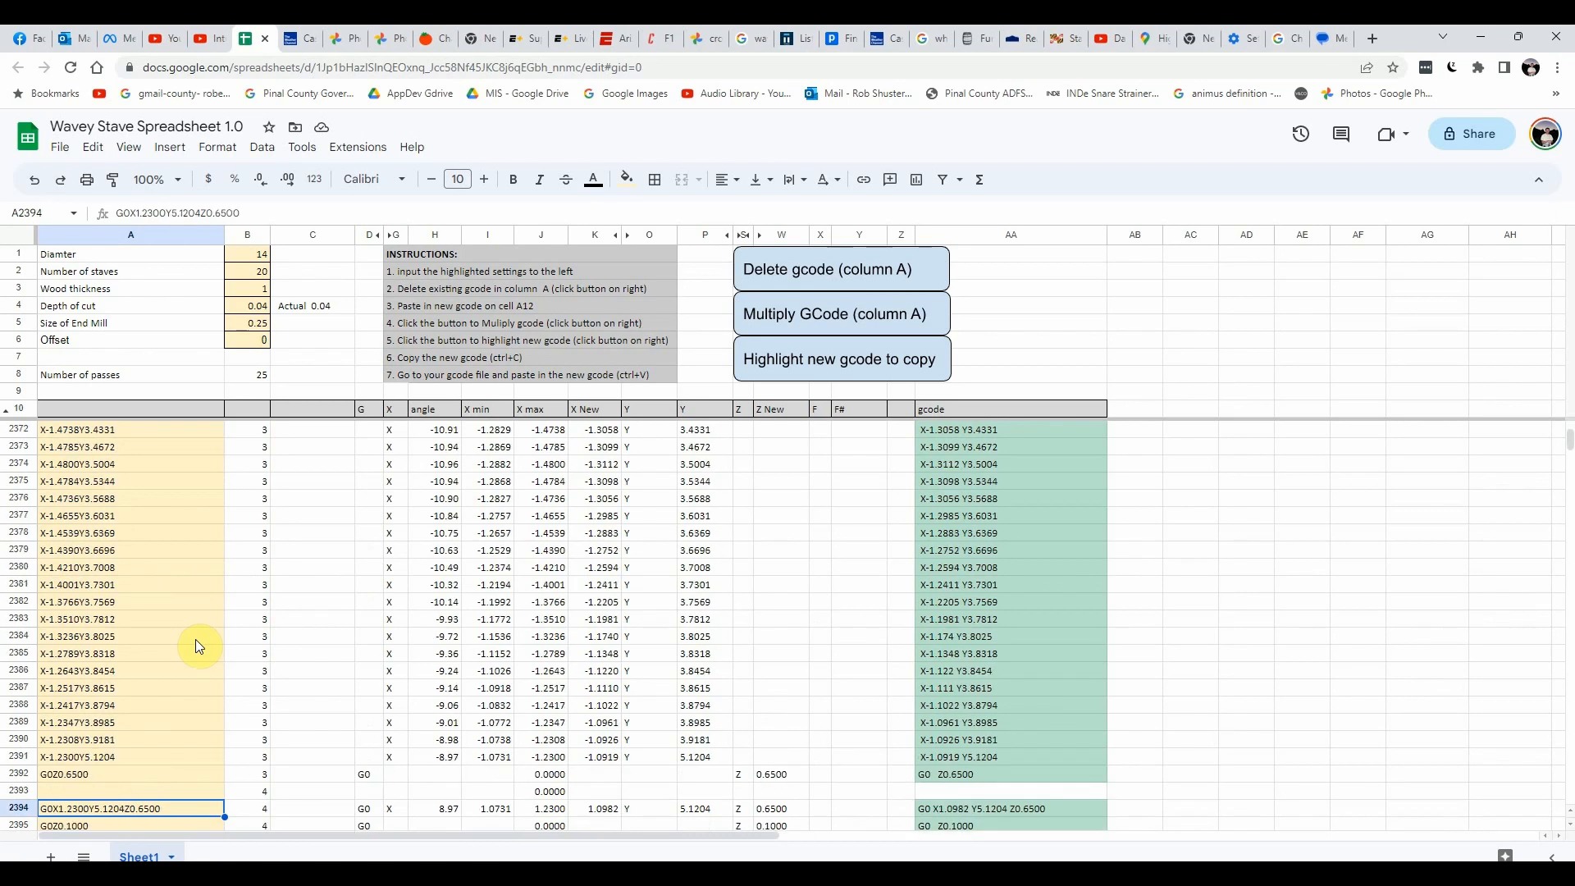
key("ctrl+Down")
key("ctrl+Down")
key("ctrl+Down")
key("ctrl+Down")
key("ctrl+Down")
key("ctrl+Down")
key("ctrl+Down")
key("ctrl+Down")
key("ctrl+Down")
key("ctrl+Down")
key("ctrl+Down")
key("ctrl+Down")
key("ctrl+Down")
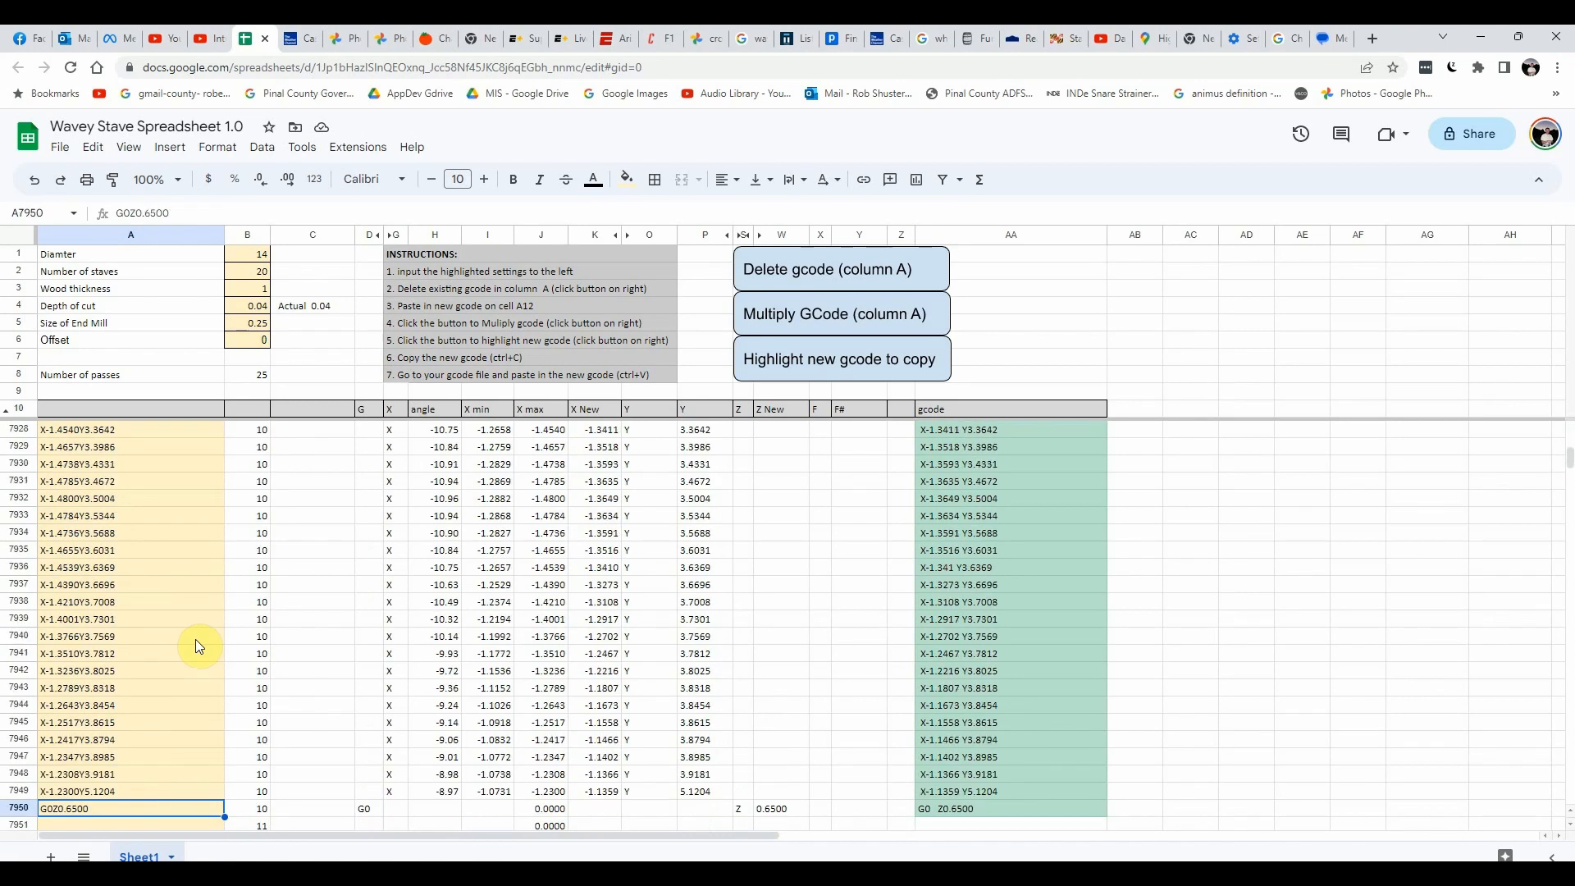
key("ctrl+Down")
key("ctrl+Down")
key("ctrl+Down")
key("ctrl+Down")
key("ctrl+Down")
key("ctrl+Down")
key("ctrl+Down")
key("ctrl+Down")
key("ctrl+Down")
key("ctrl+Down")
key("ctrl+Down")
key("ctrl+Down")
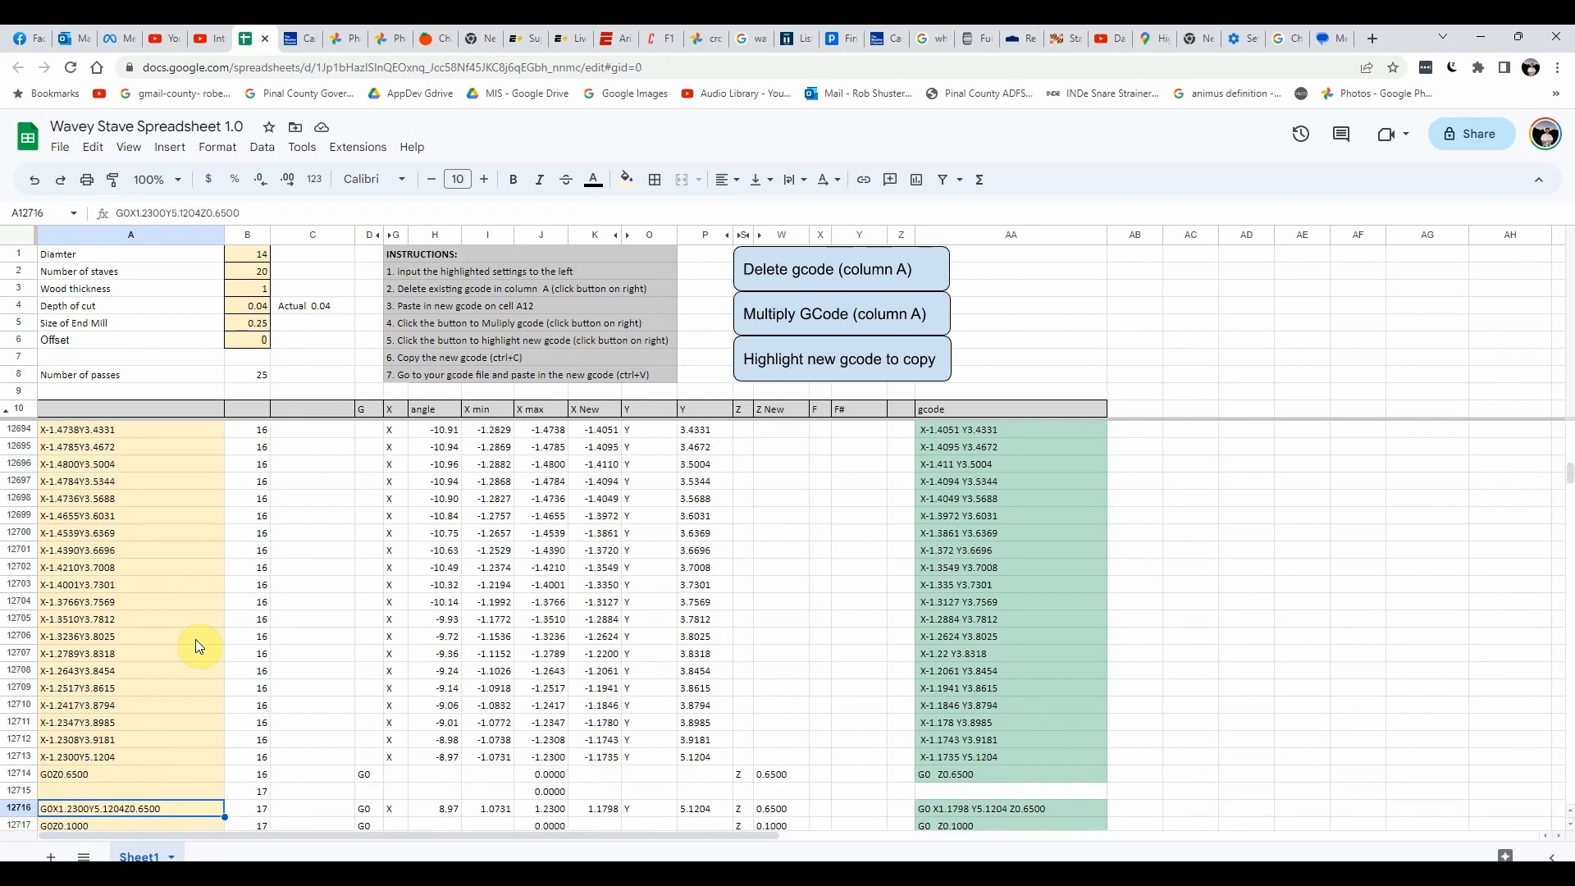
key("ctrl+Down")
key("ctrl+Down")
key("ctrl+Down")
key("ctrl+Down")
key("ctrl+Down")
key("ctrl+Down")
key("ctrl+Down")
key("ctrl+Down")
key("ctrl+Down")
key("ctrl+Down")
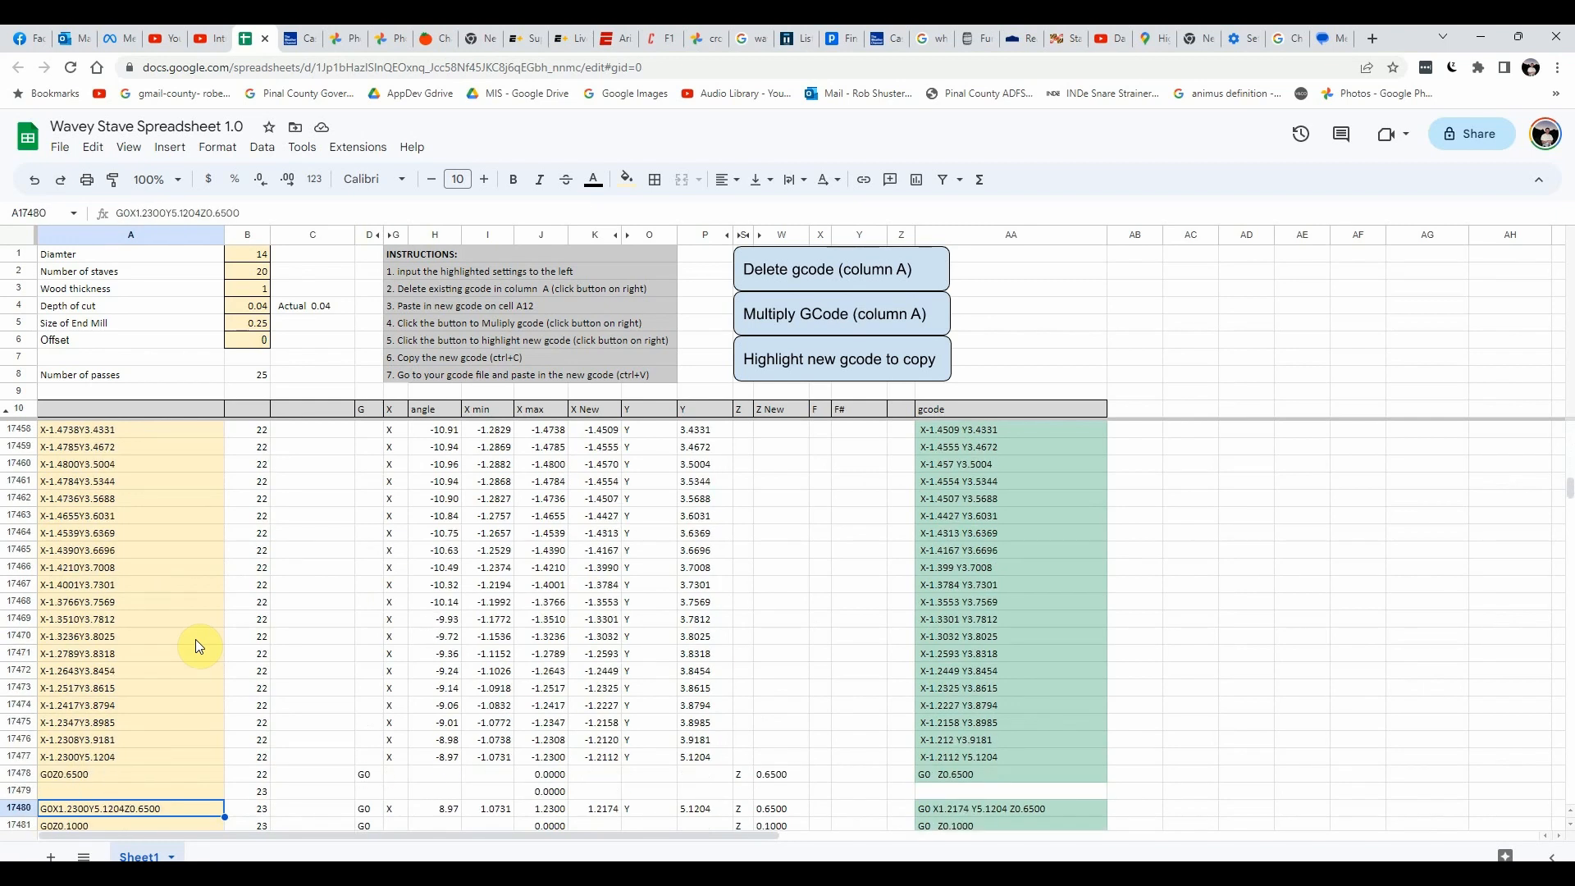
key("ctrl+Down")
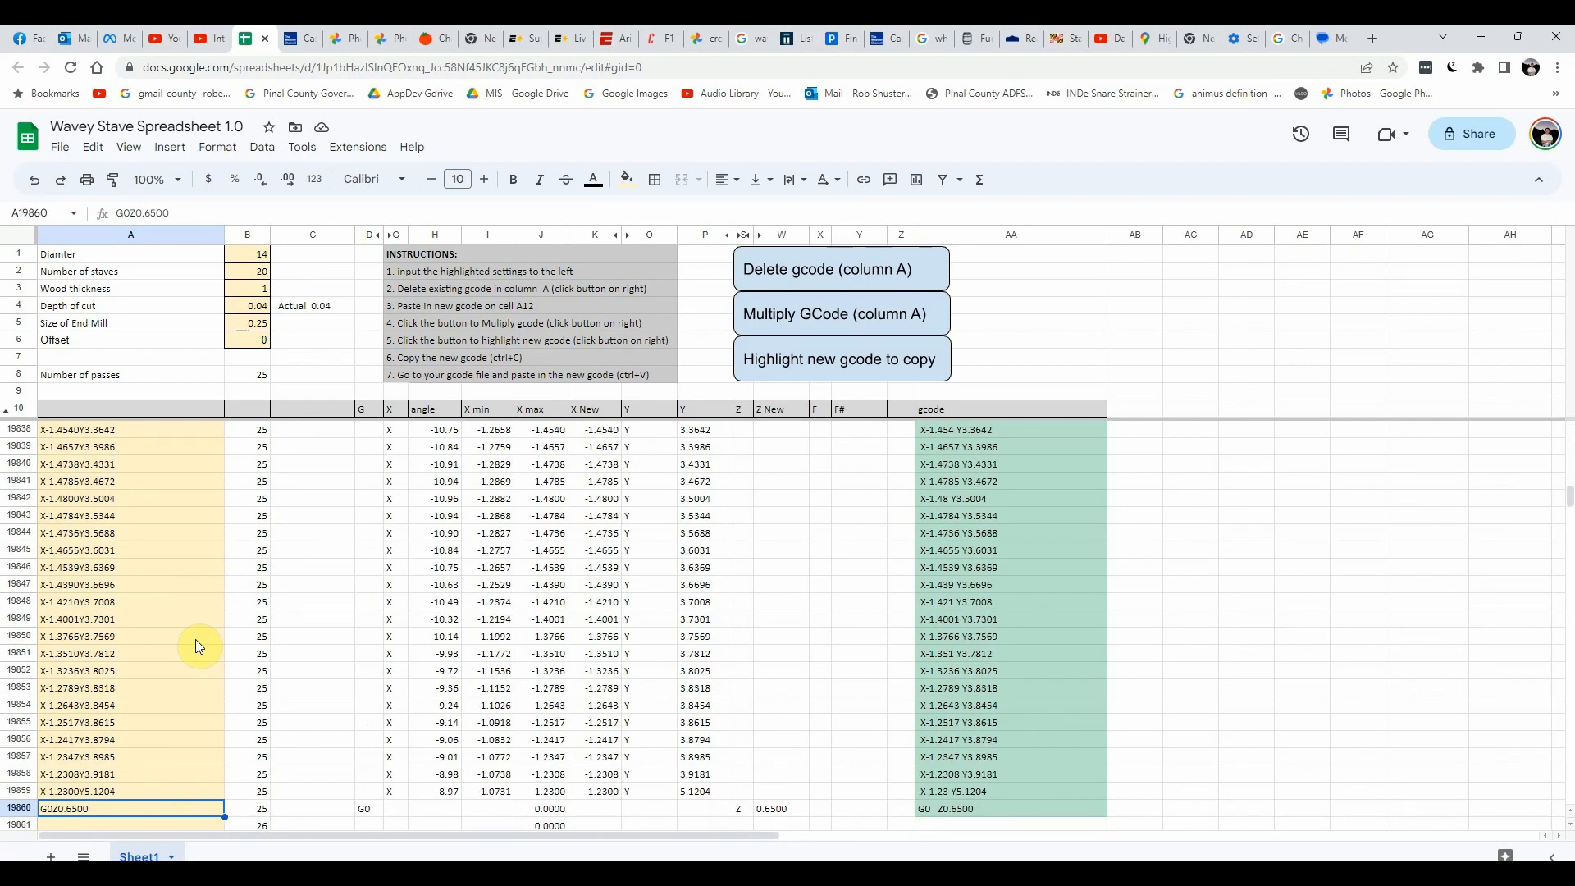
key("ctrl+Down")
key("ctrl+Up")
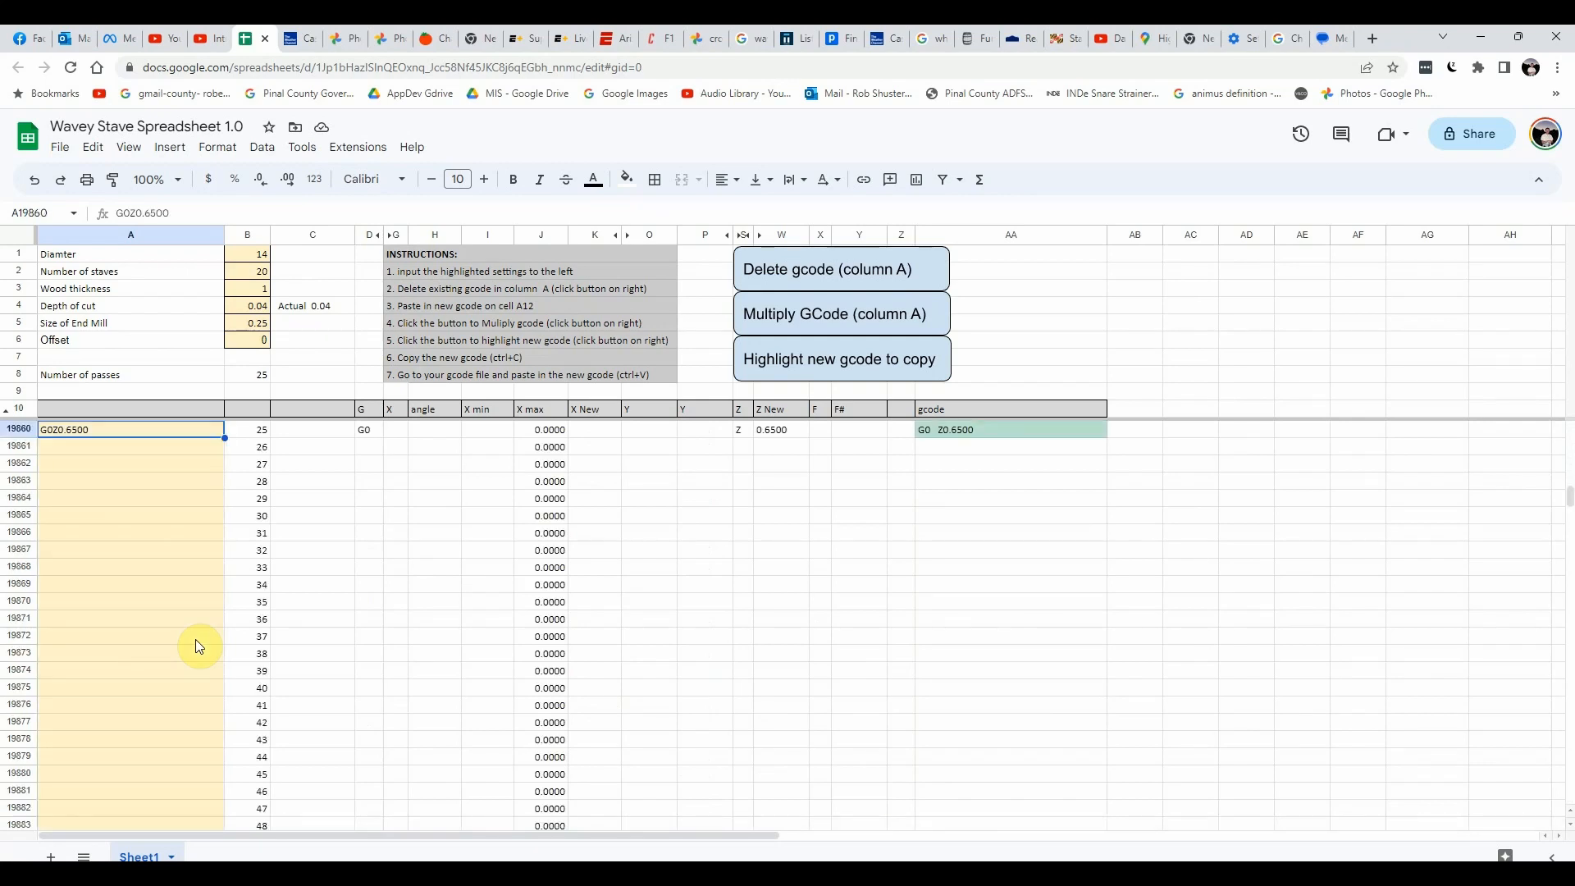
Step: Examine the last few lines of the final pass and the combined gcode formula in AA19860
key("Up")
key("Up")
key("Up")
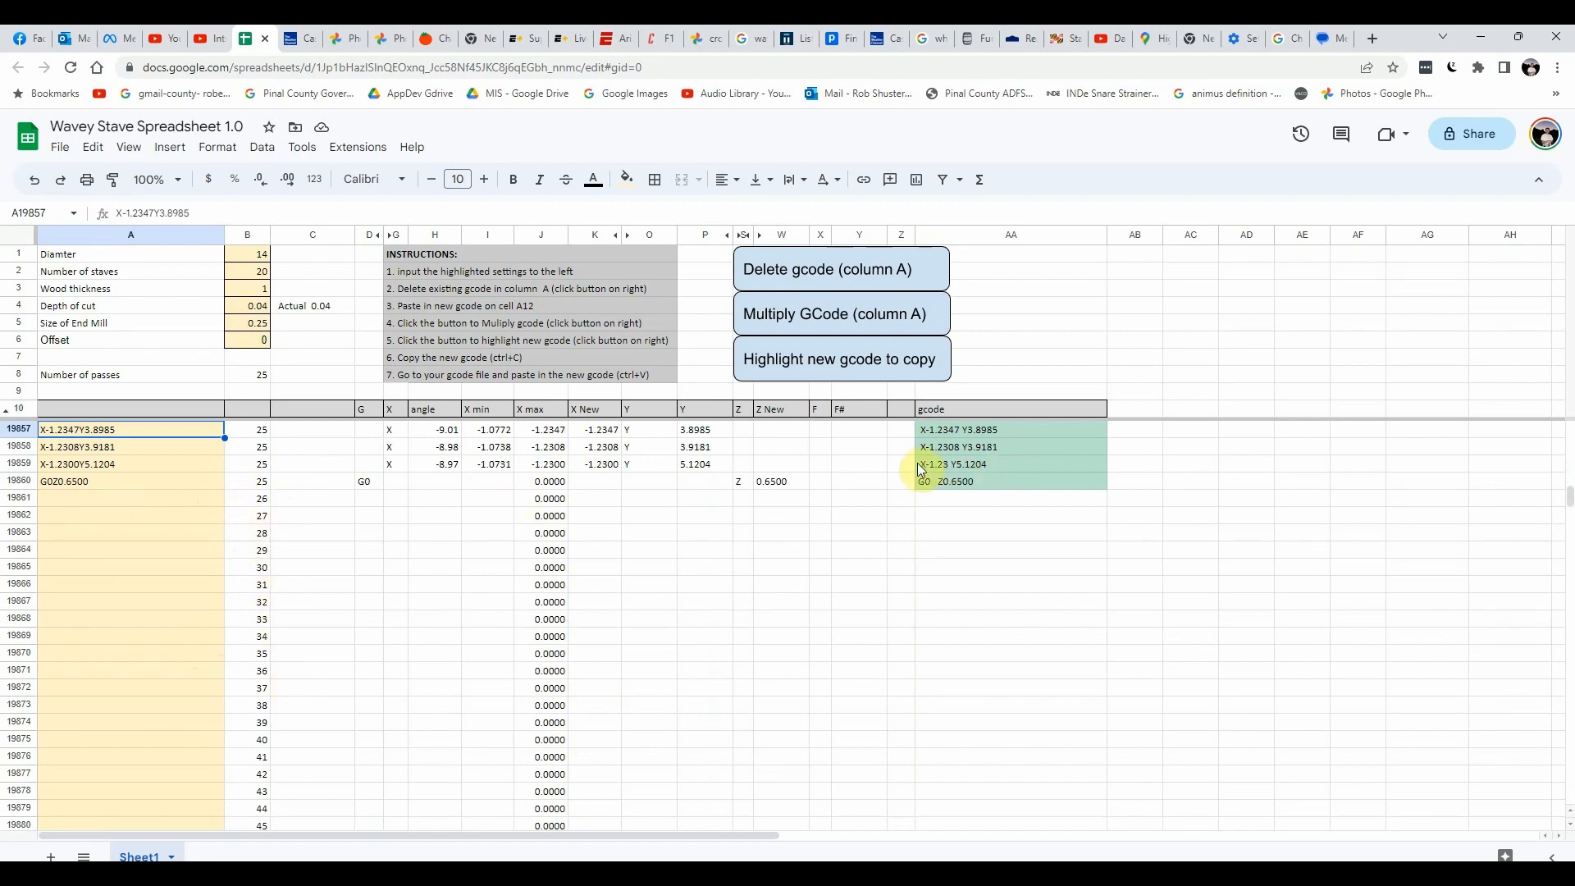
left_click(976, 484)
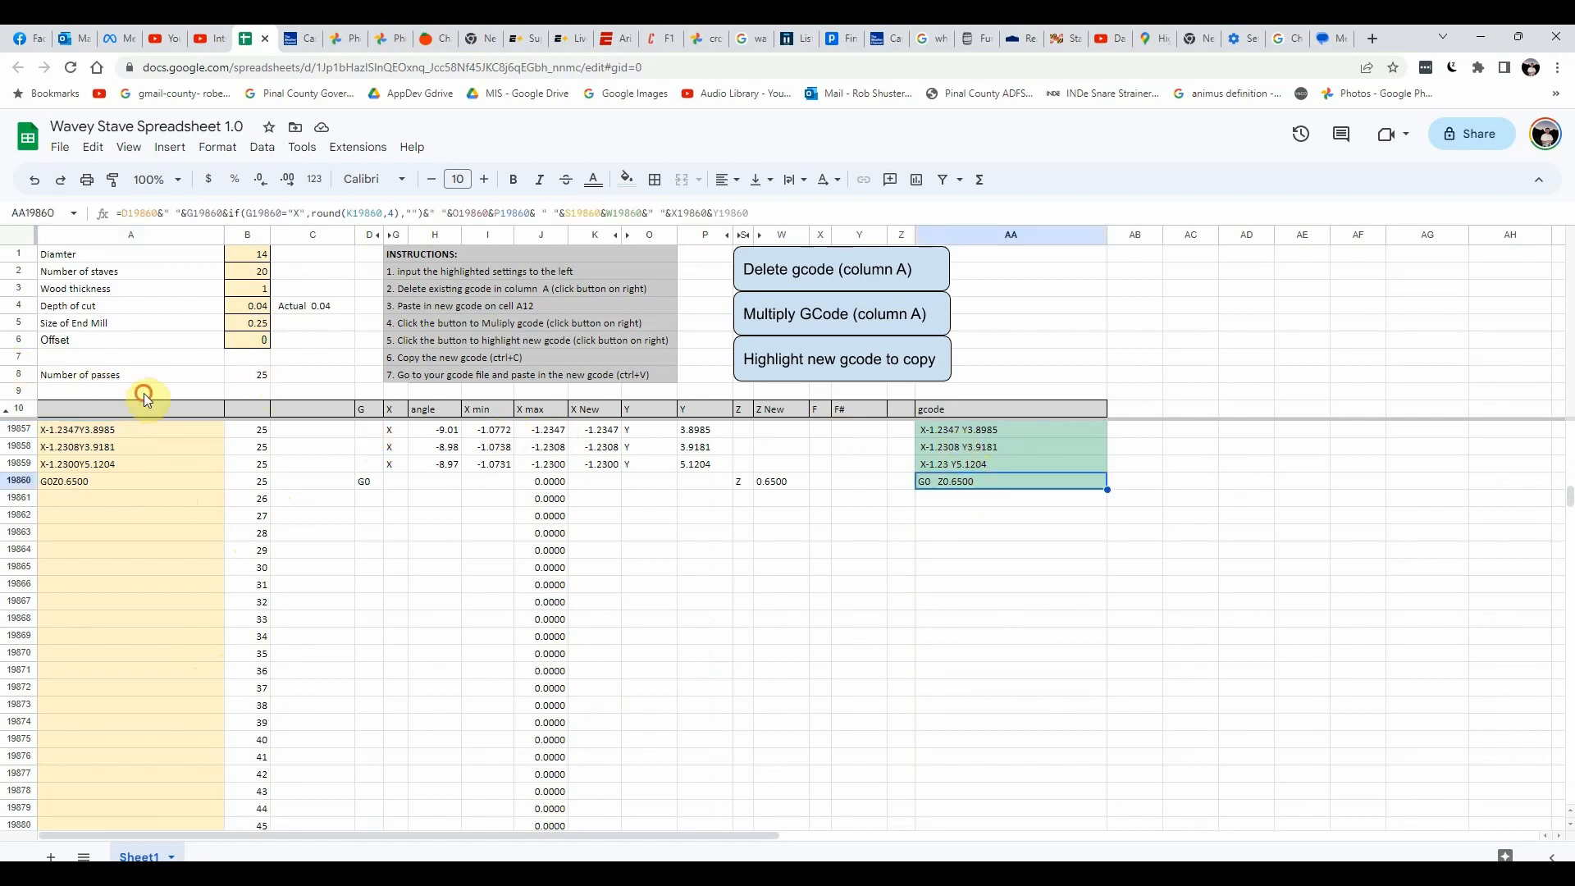
Step: Return to the first G-code line in A12 and inspect the pass number formula in B12 and the G command formulas in D12 and D14
left_click(174, 394)
key("ctrl+Down")
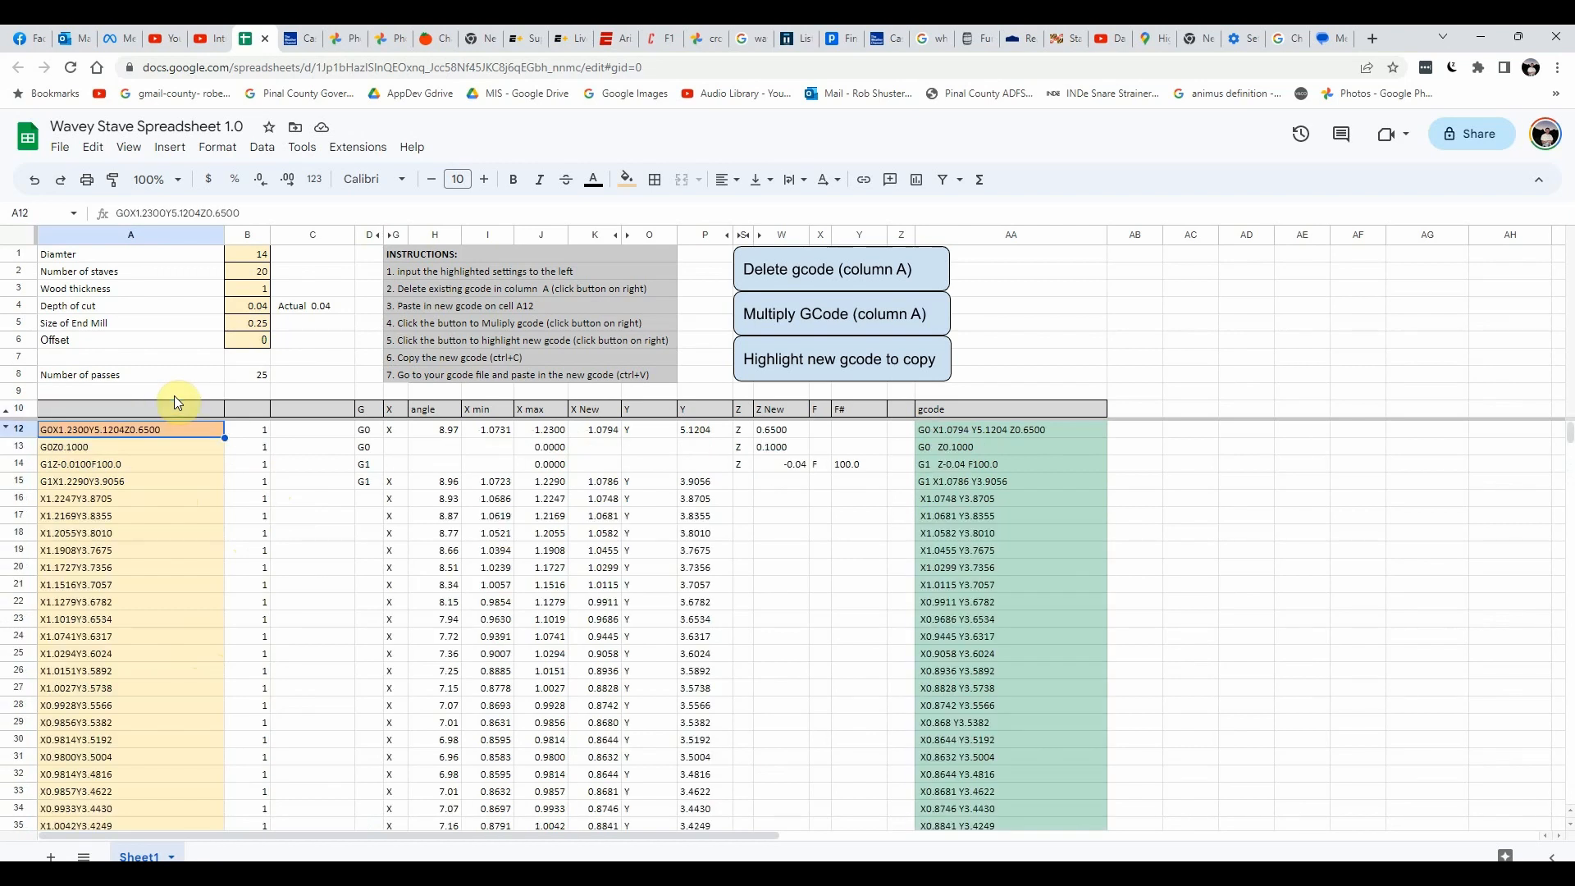
left_click(253, 429)
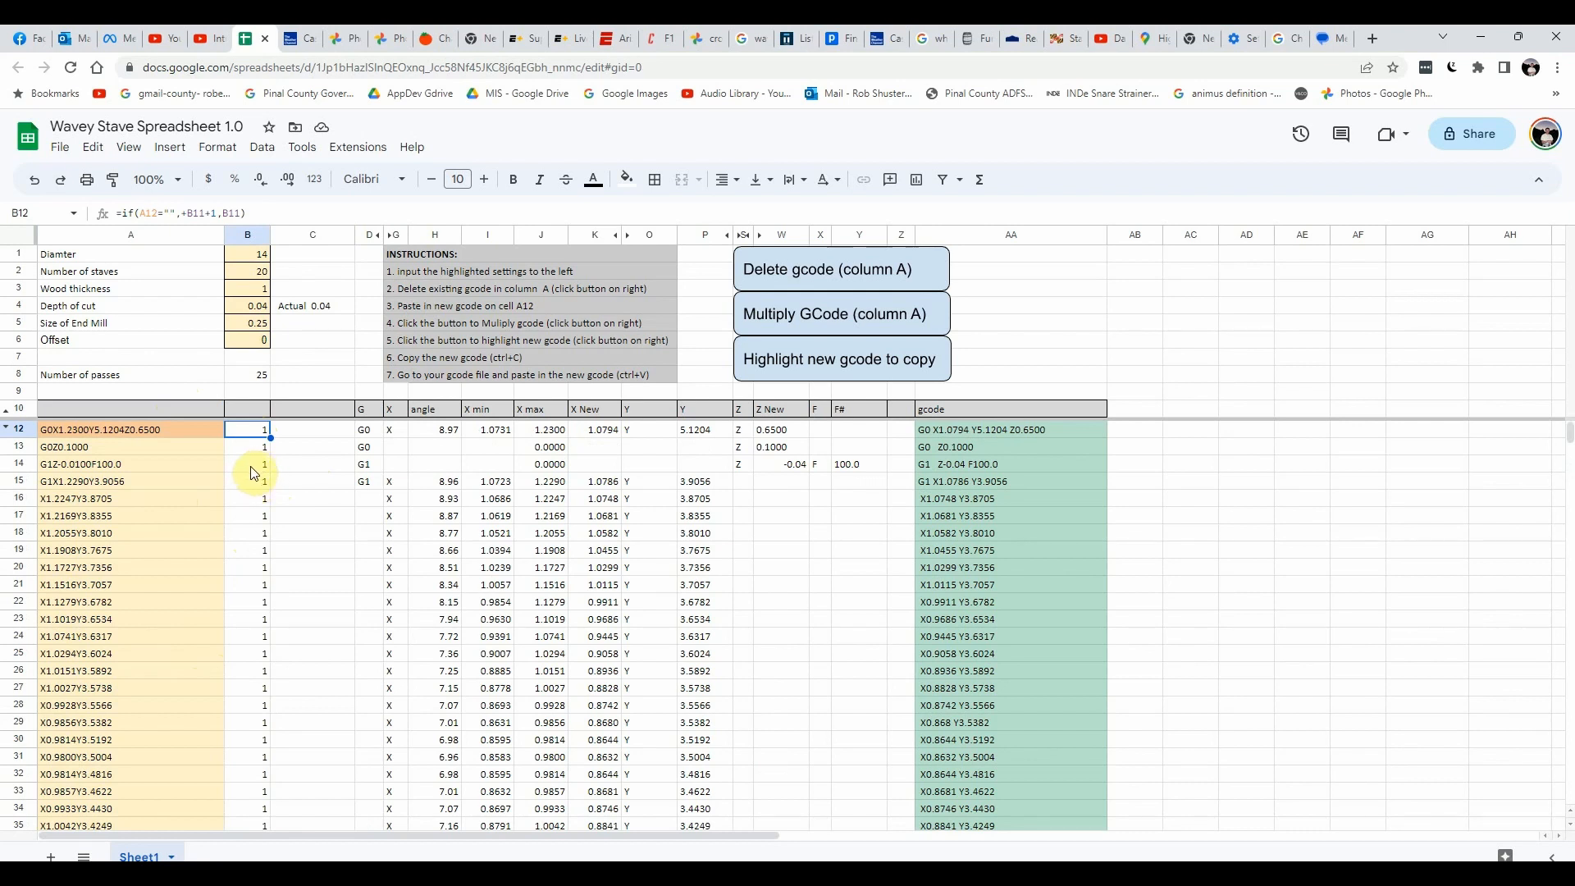
left_click(365, 429)
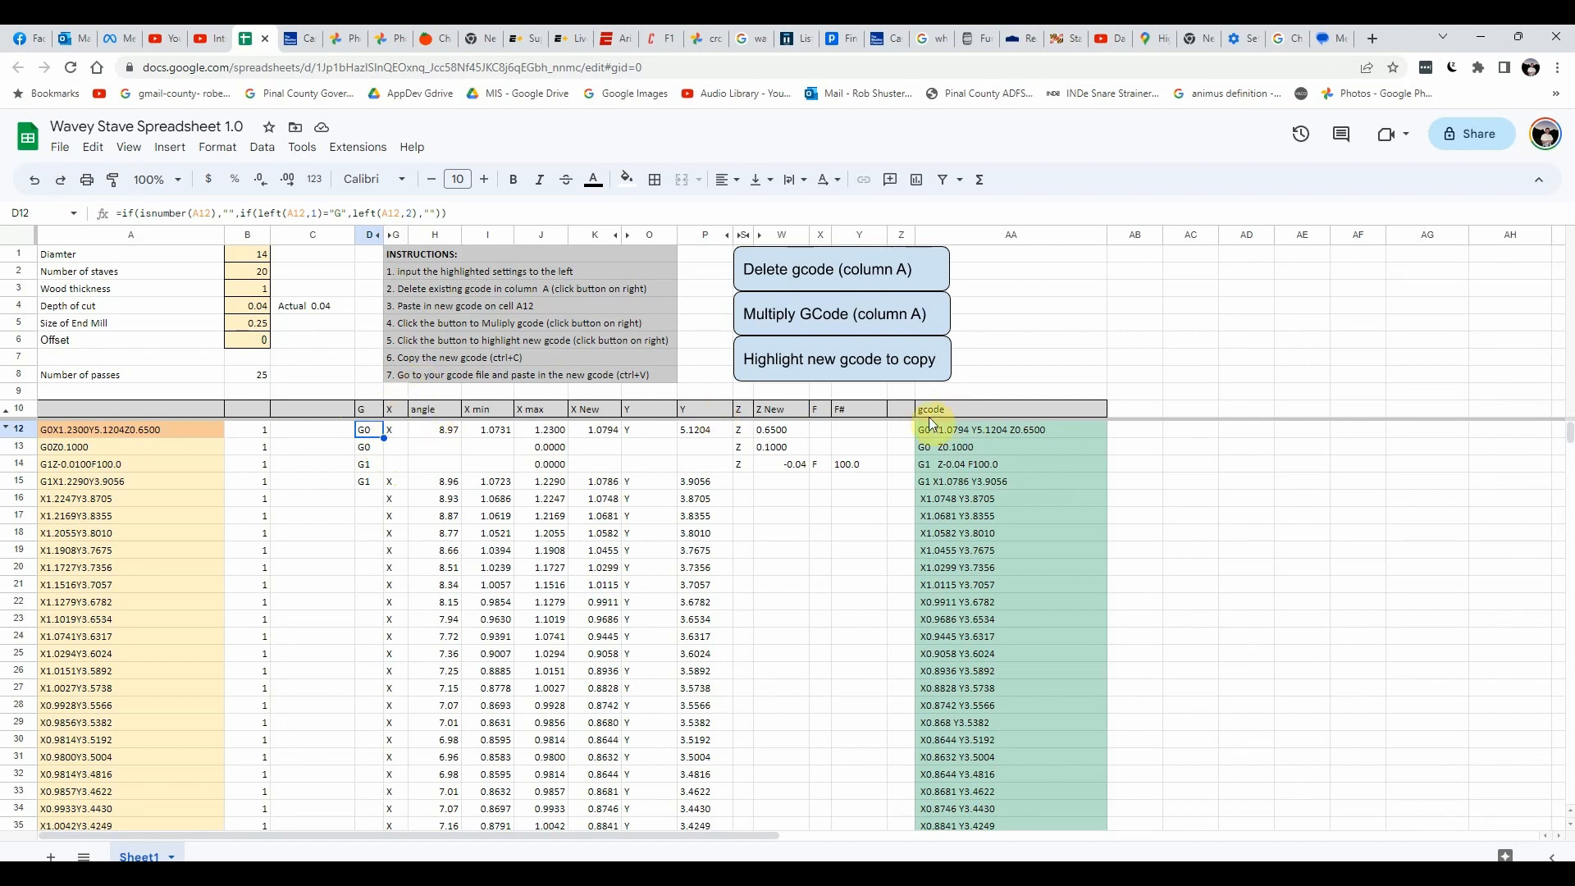
left_click(371, 465)
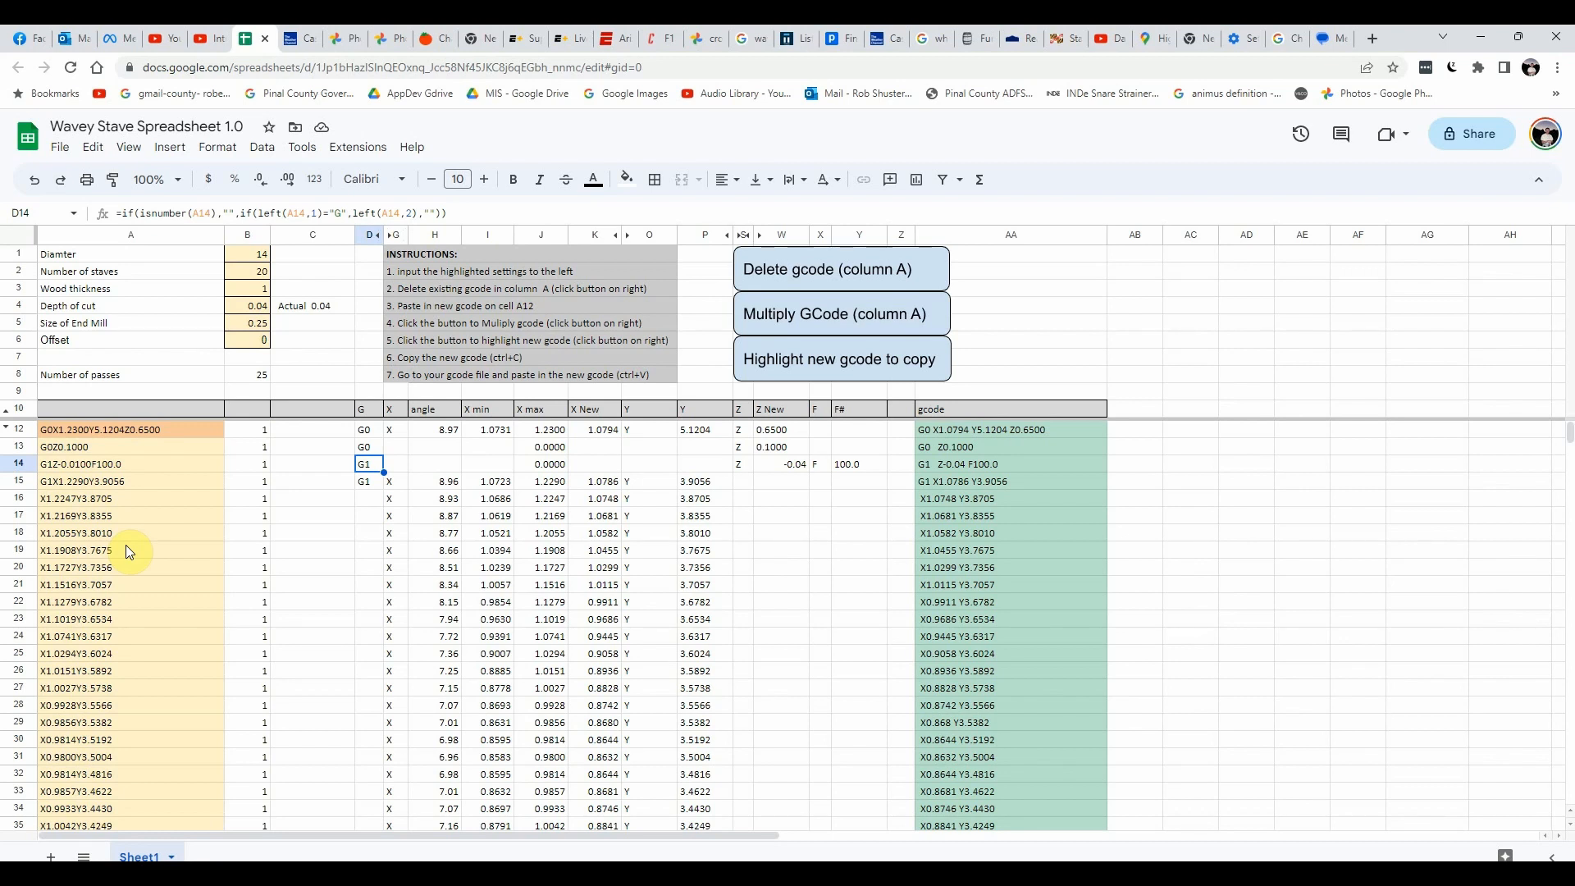
Step: Inspect how row 12's X marker, angle, X max, Y marker and Y value are calculated, plus the X max formula in J15
left_click(394, 429)
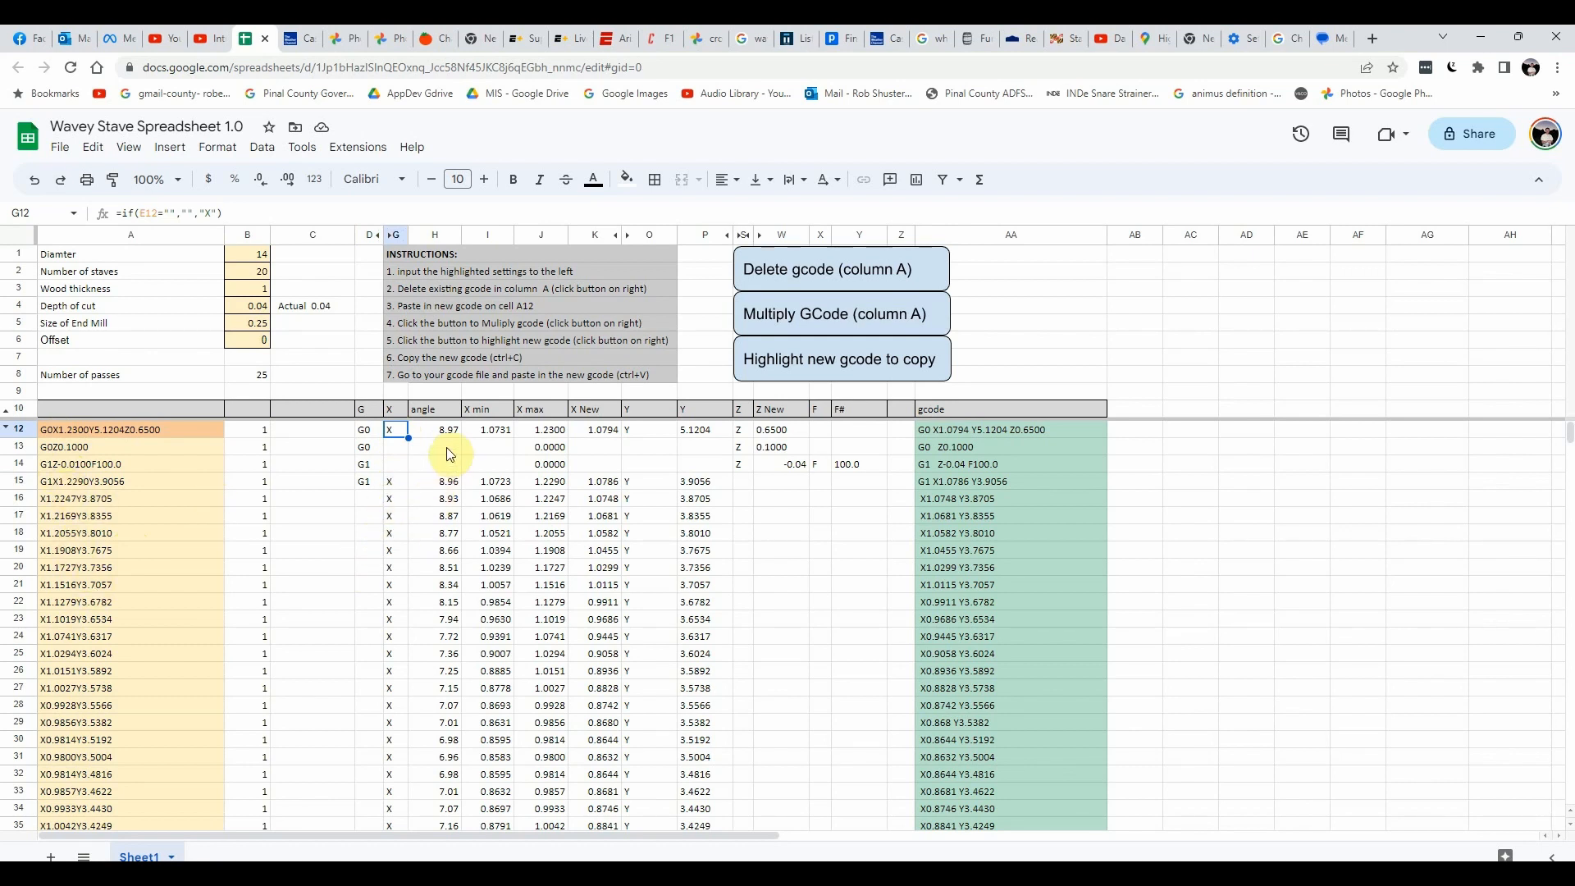
left_click(435, 429)
left_click(541, 429)
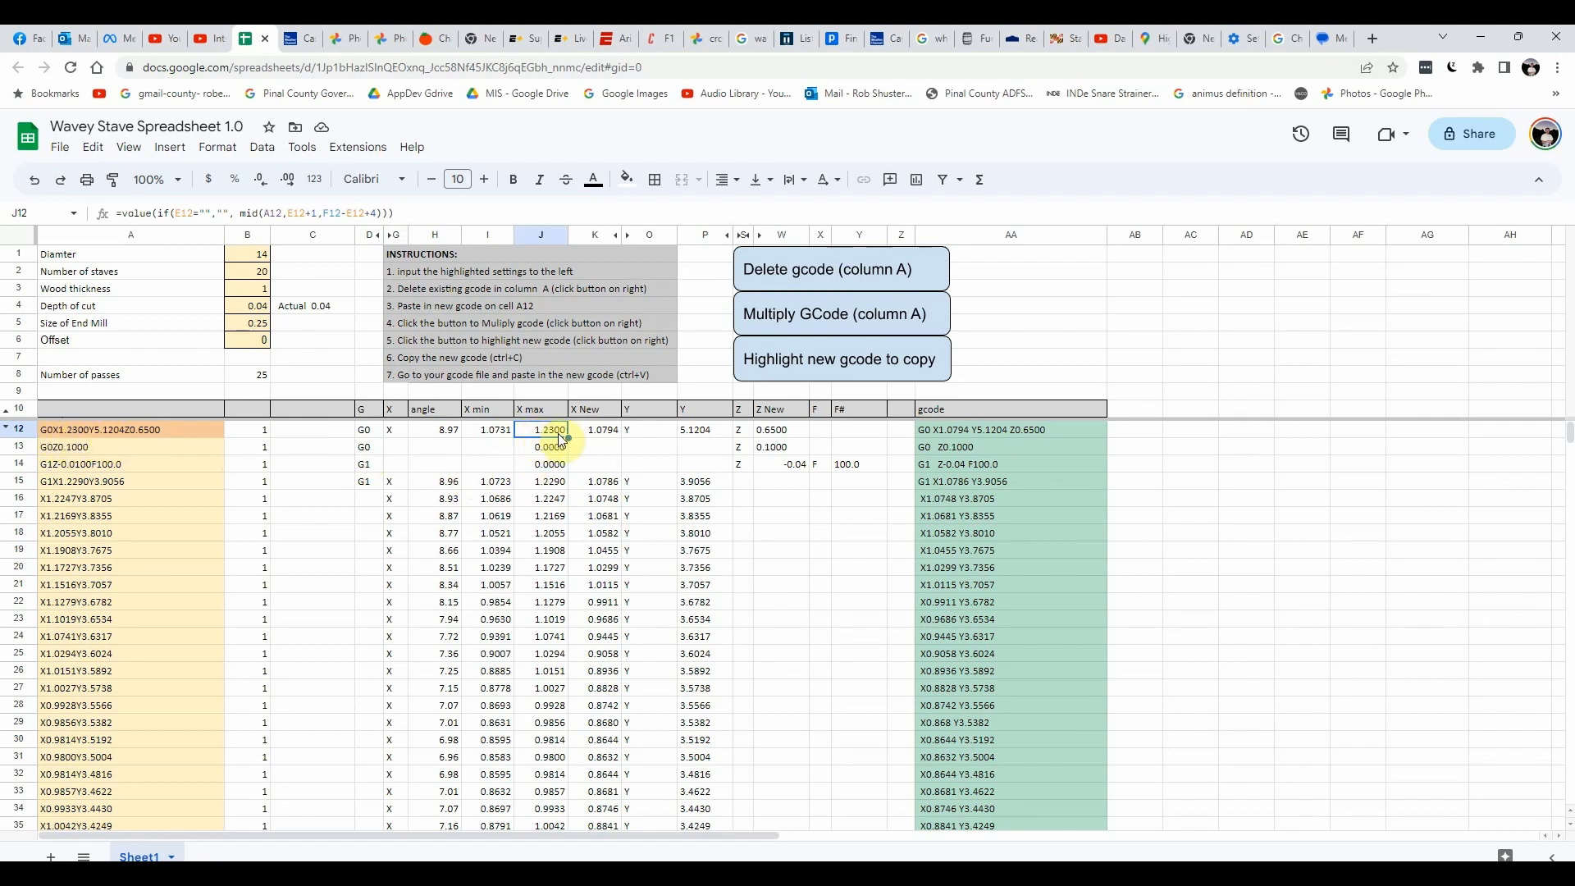
left_click(546, 483)
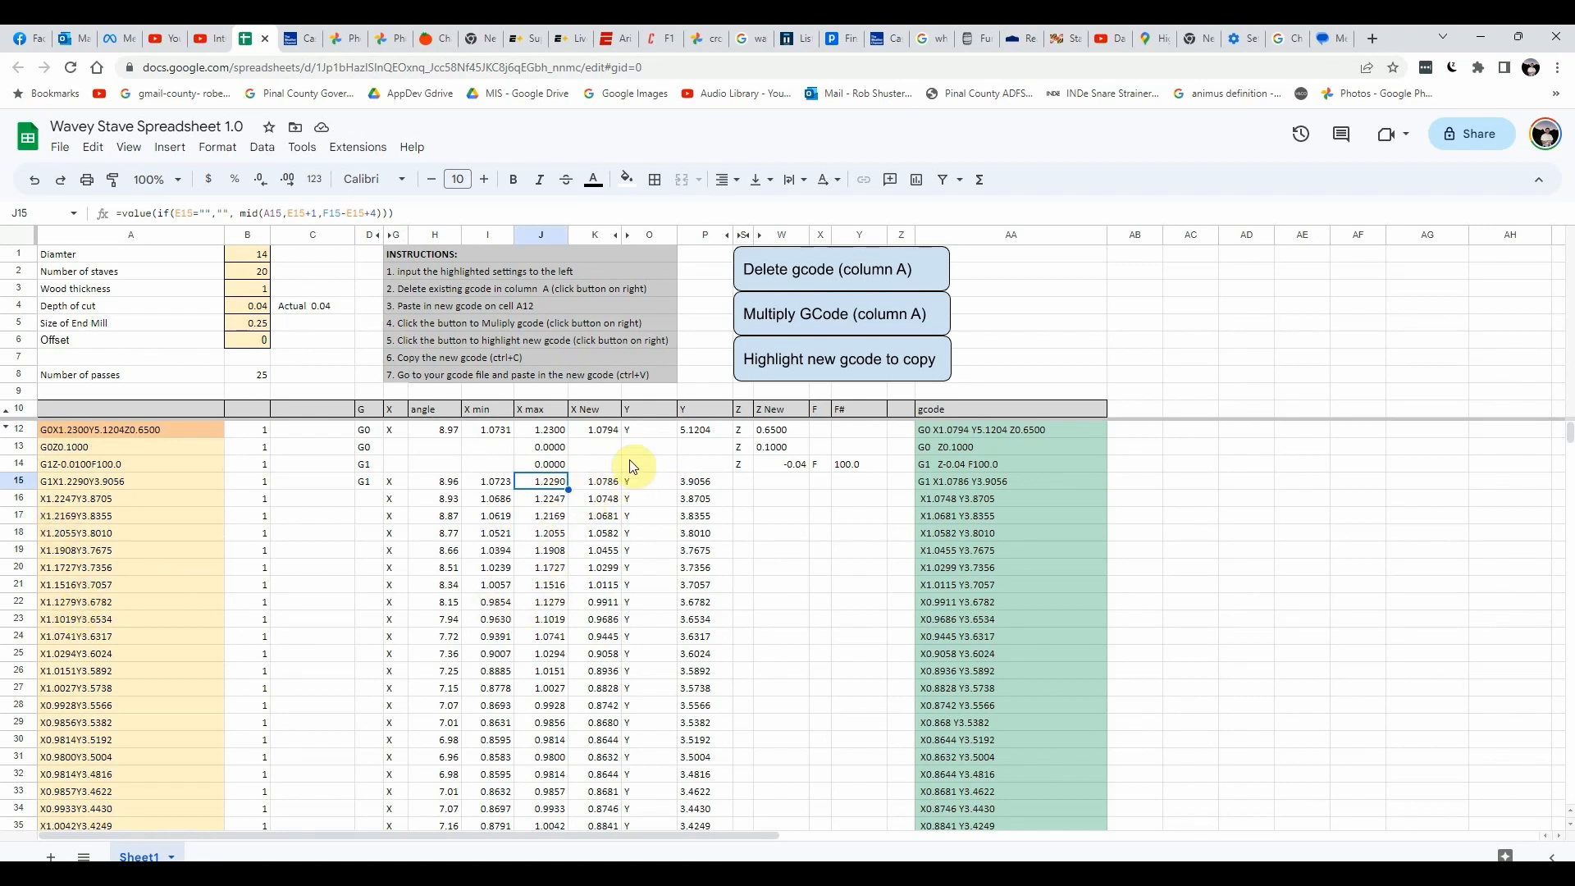
left_click(644, 429)
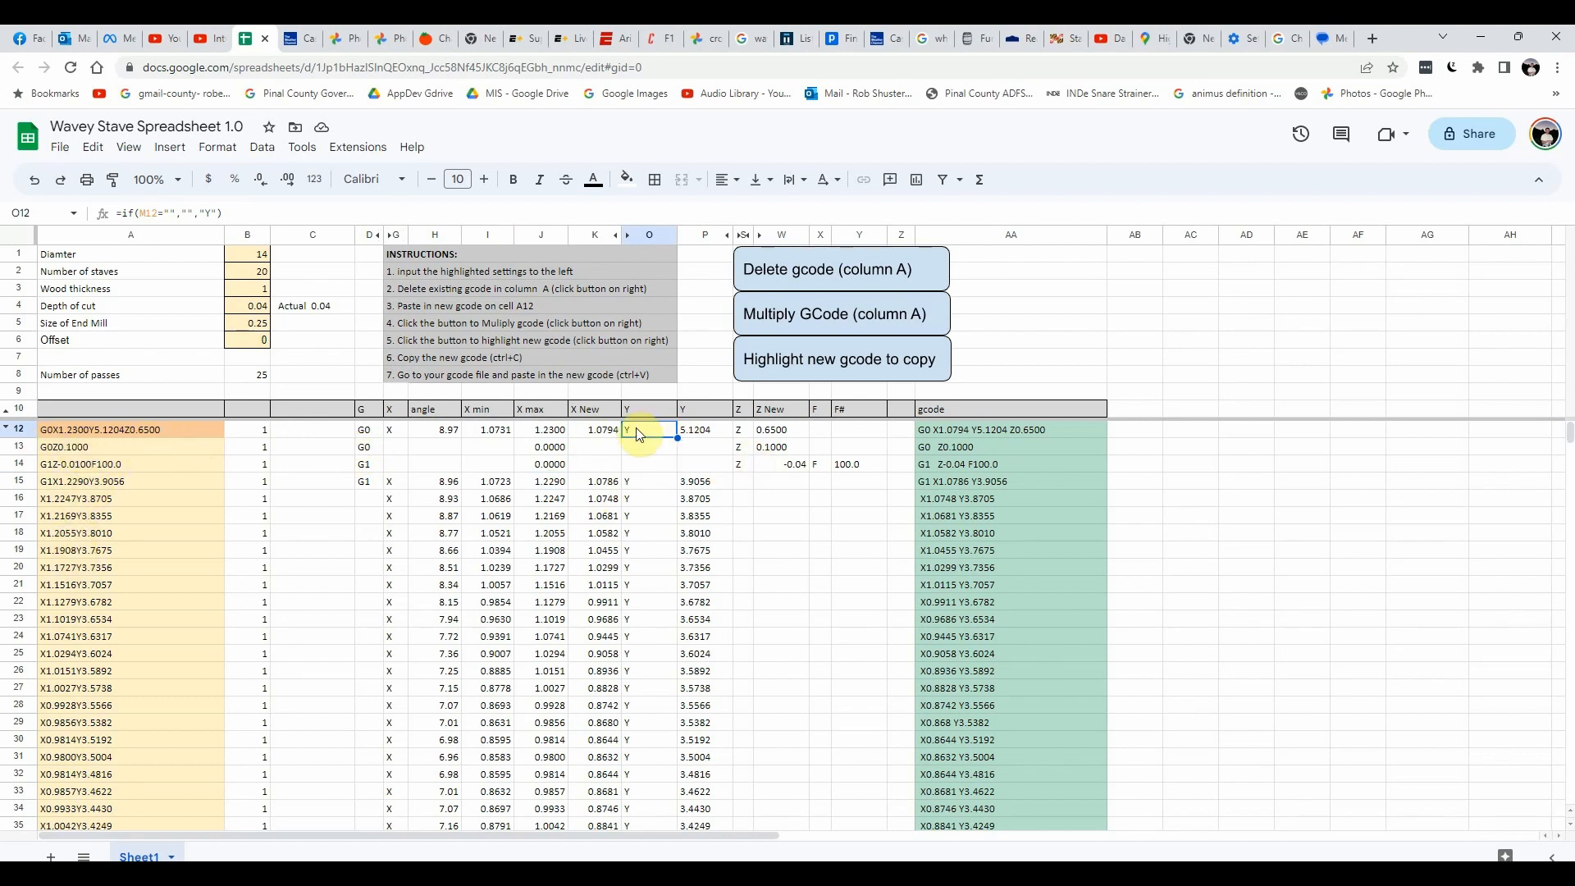
left_click(692, 431)
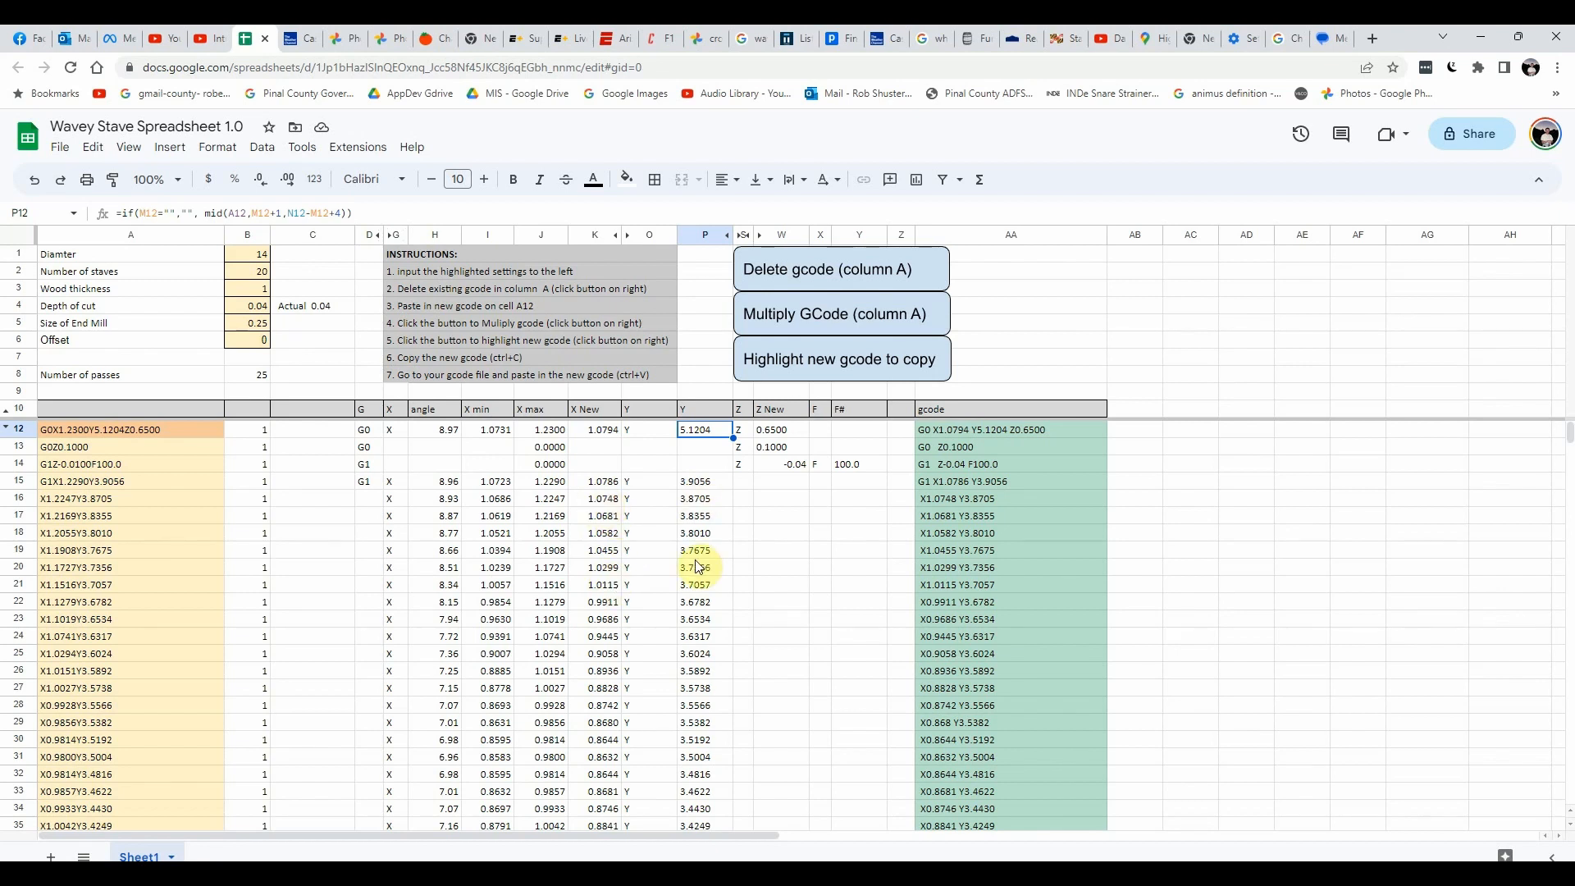
Step: Inspect the angle formula in H12 and compare it with the stave cross-section drawing in VCarve Pro
left_click(425, 431)
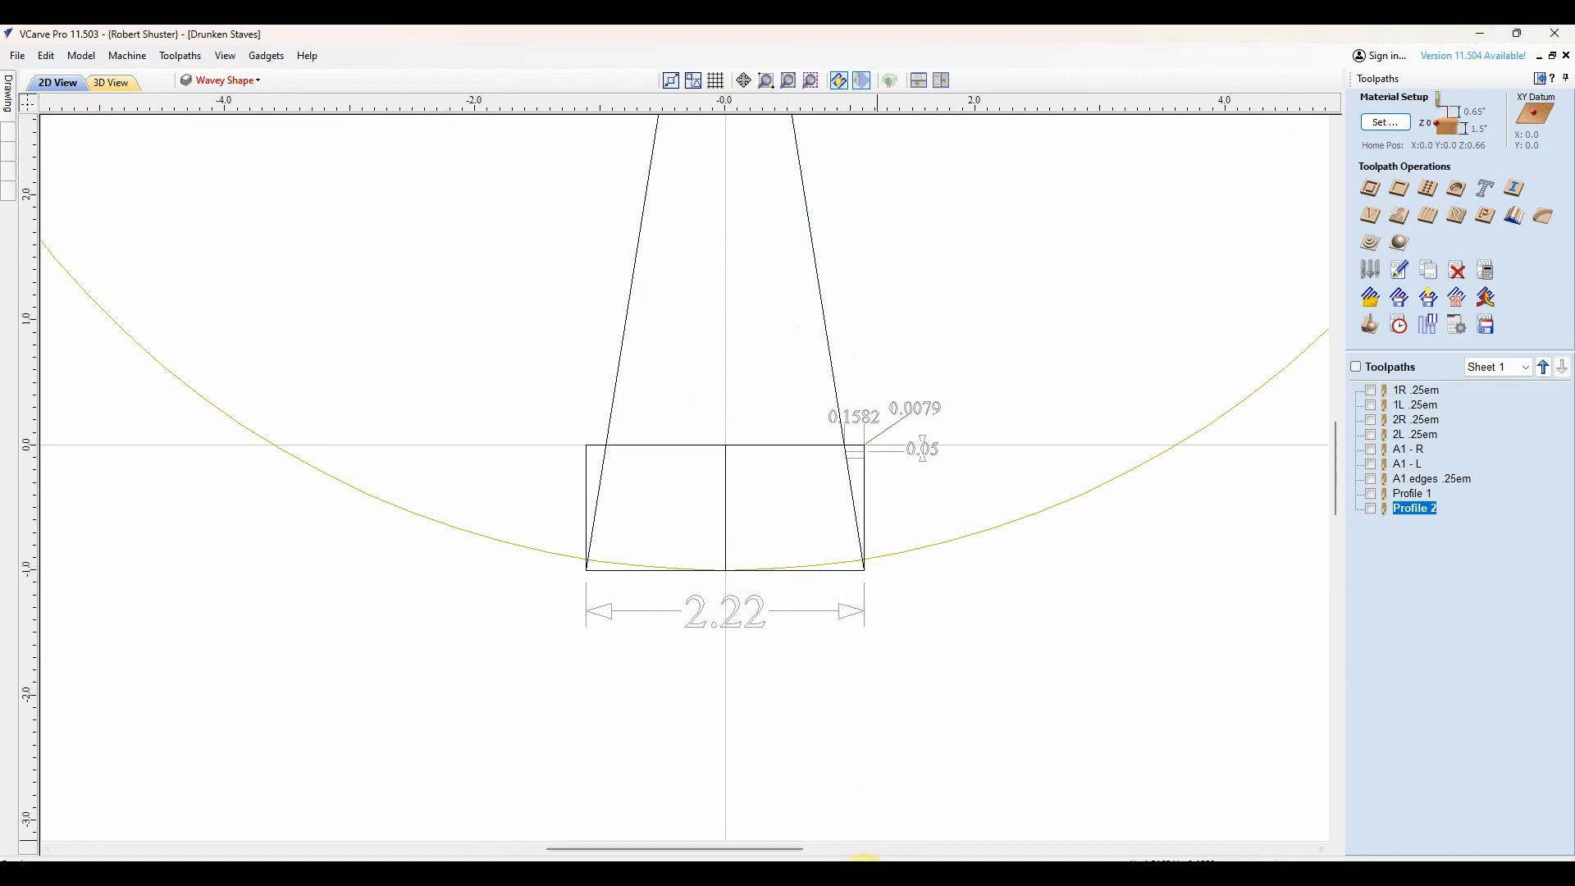
key("alt+Tab")
left_click(437, 432)
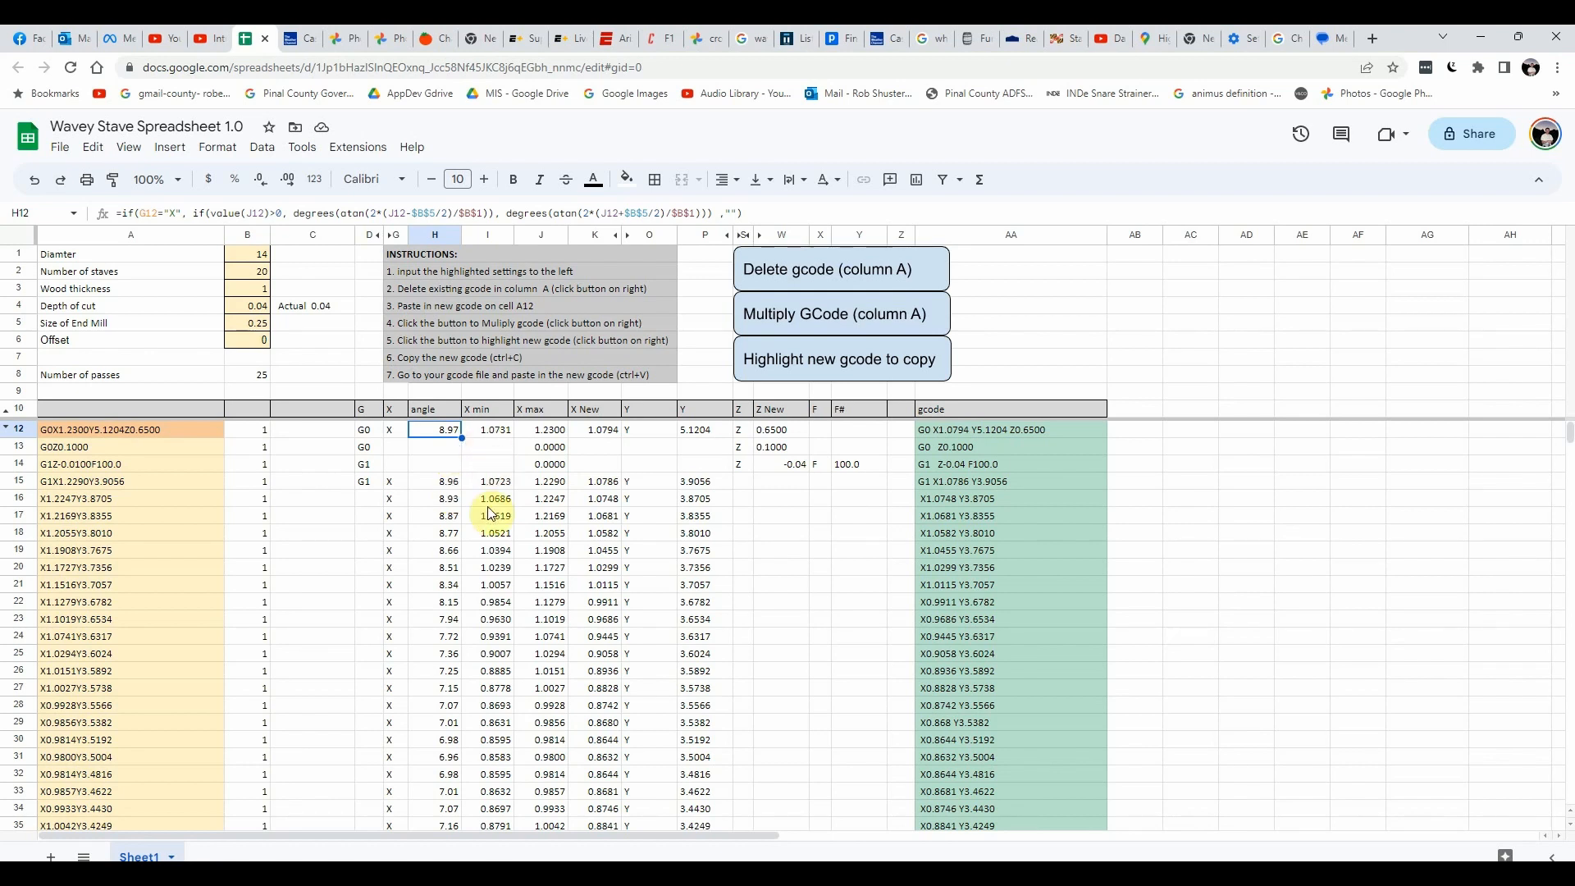
Step: Inspect the X min formula in I15 and show the "layers" layer in VCarve Pro's stave cross-section drawing
left_click(502, 483)
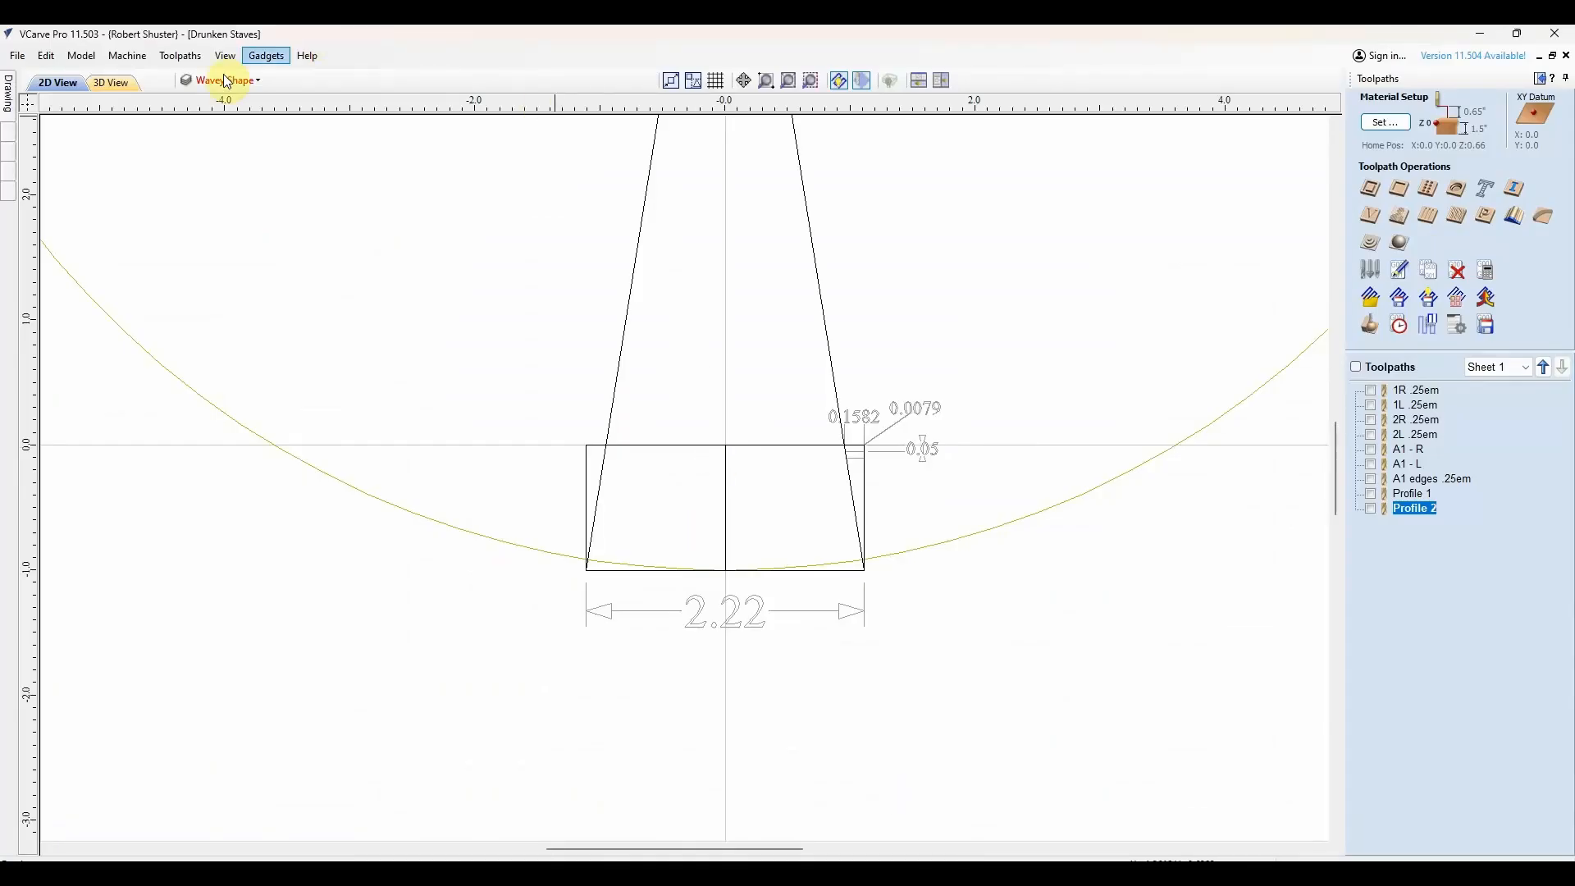
left_click(221, 80)
left_click(208, 173)
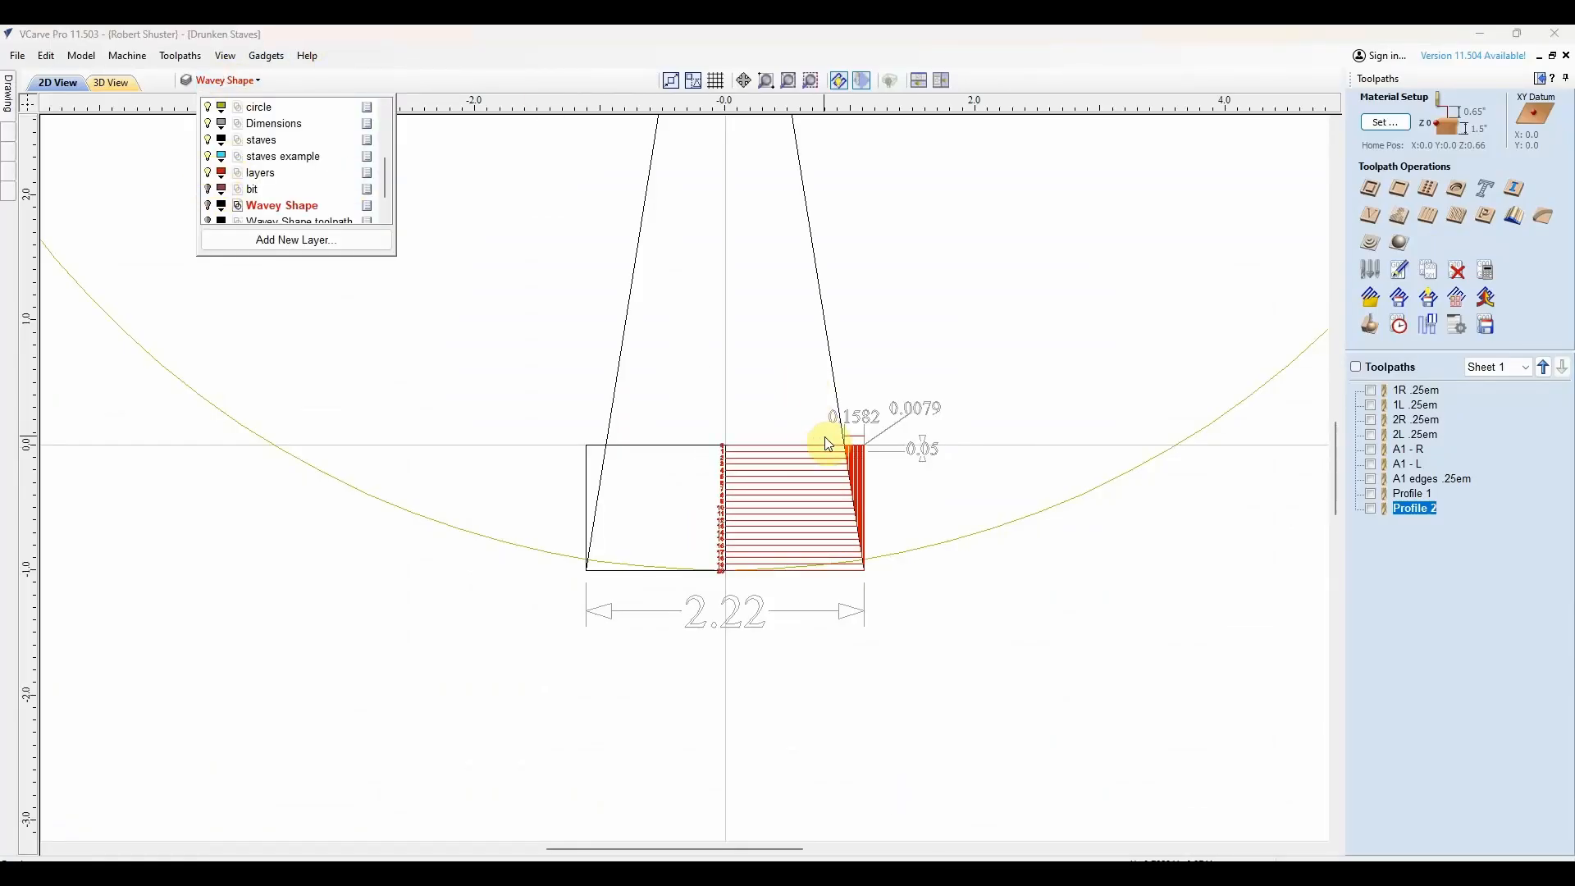
scroll(833, 446, "up", 5)
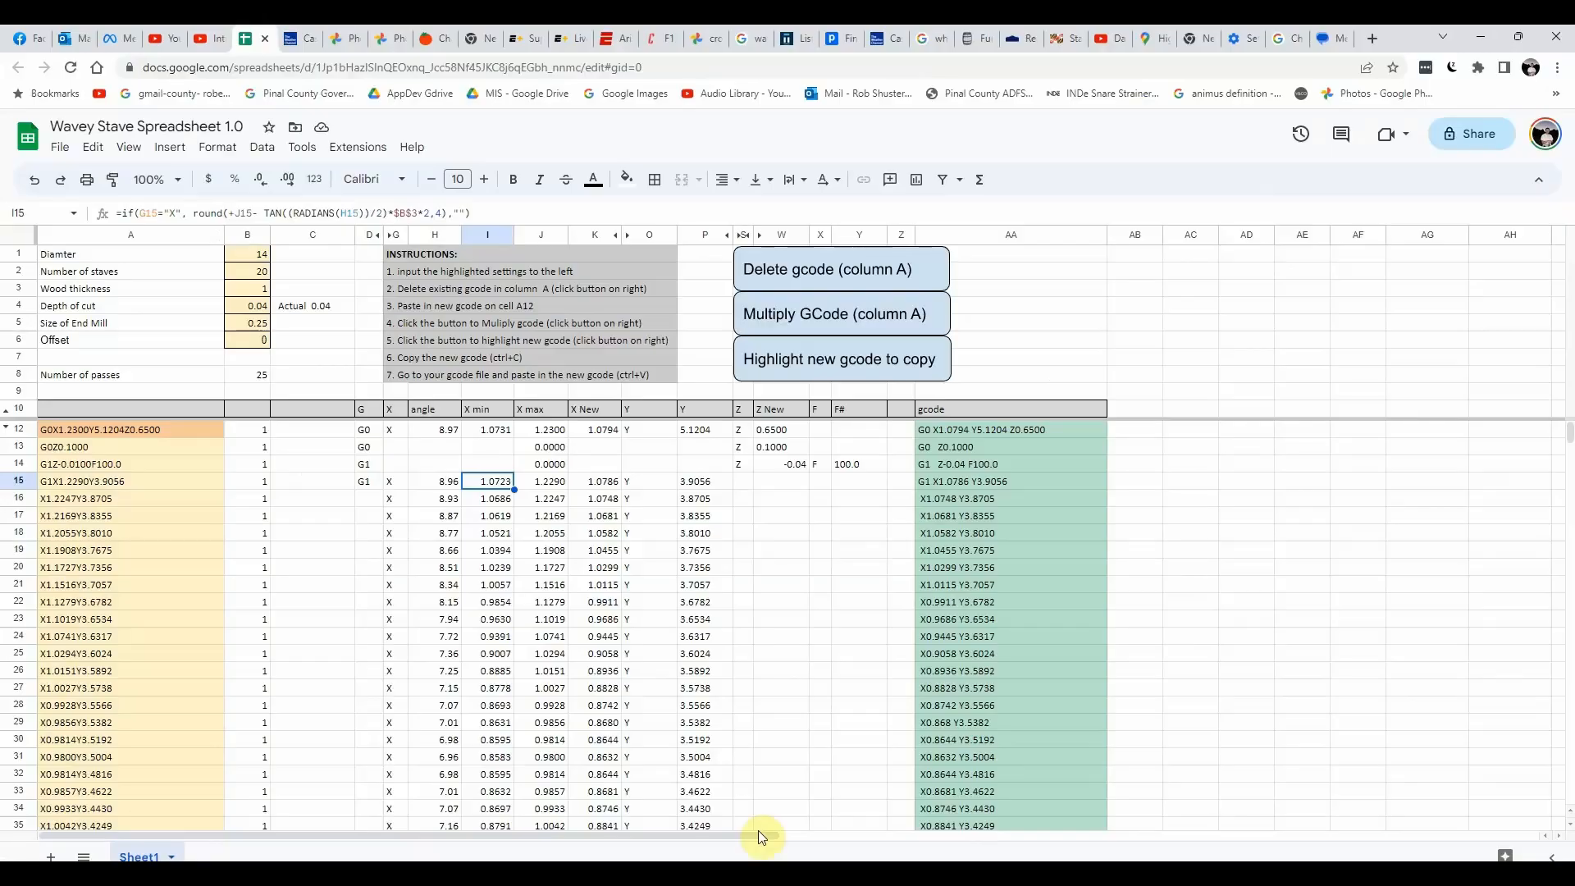
Step: Inspect the X min formula in I12 and calculate 1.0794 minus 1.0731 in Calculator to get the per-pass X shift
left_click(492, 432)
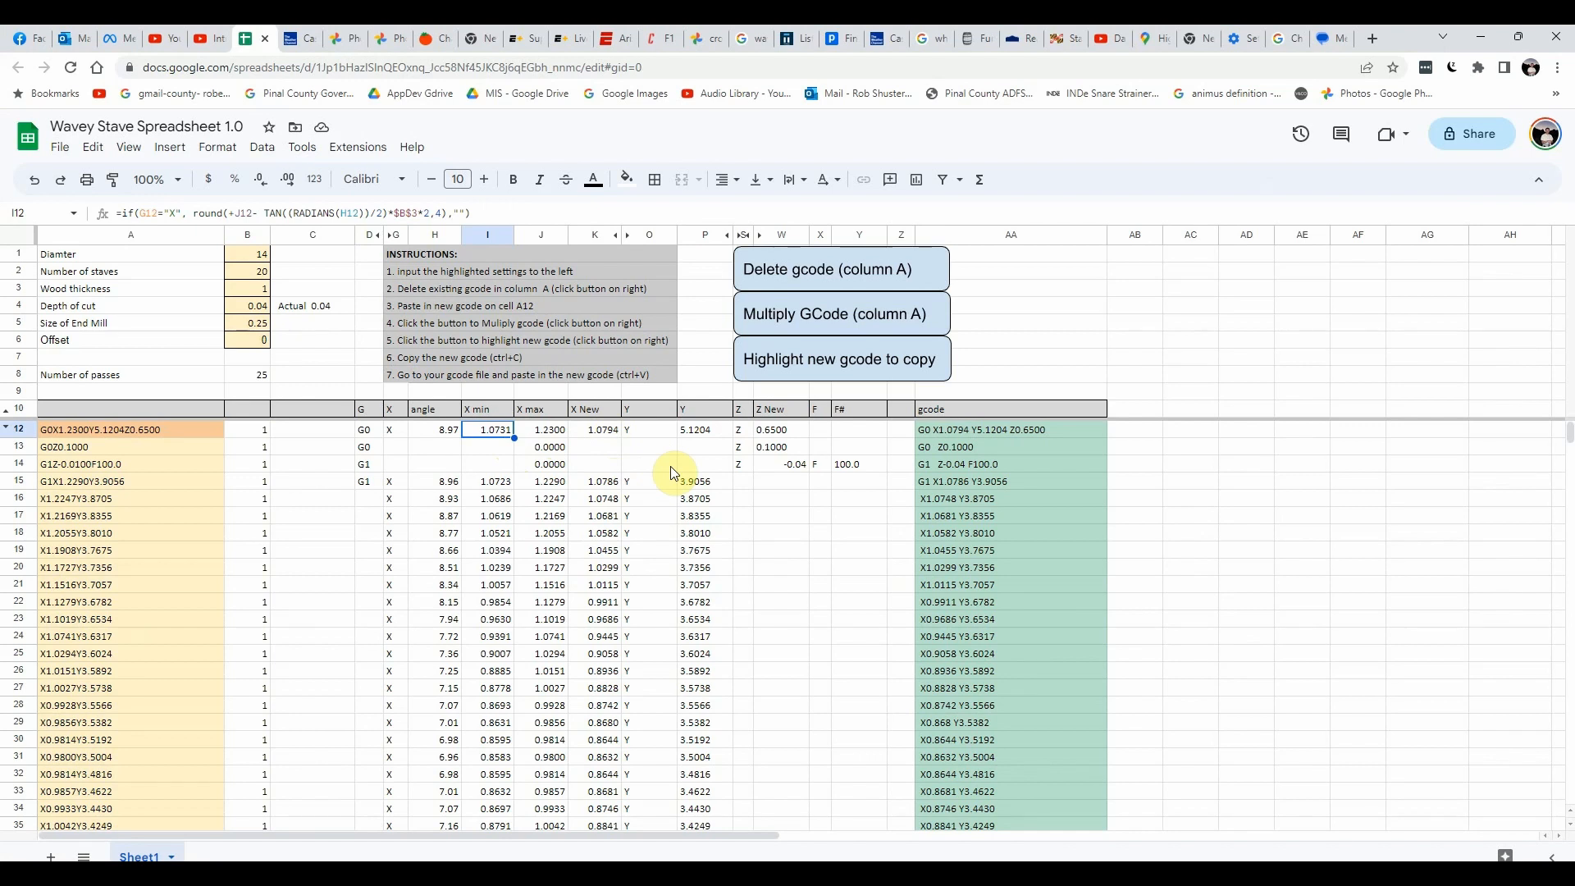
key("XF86Calculator")
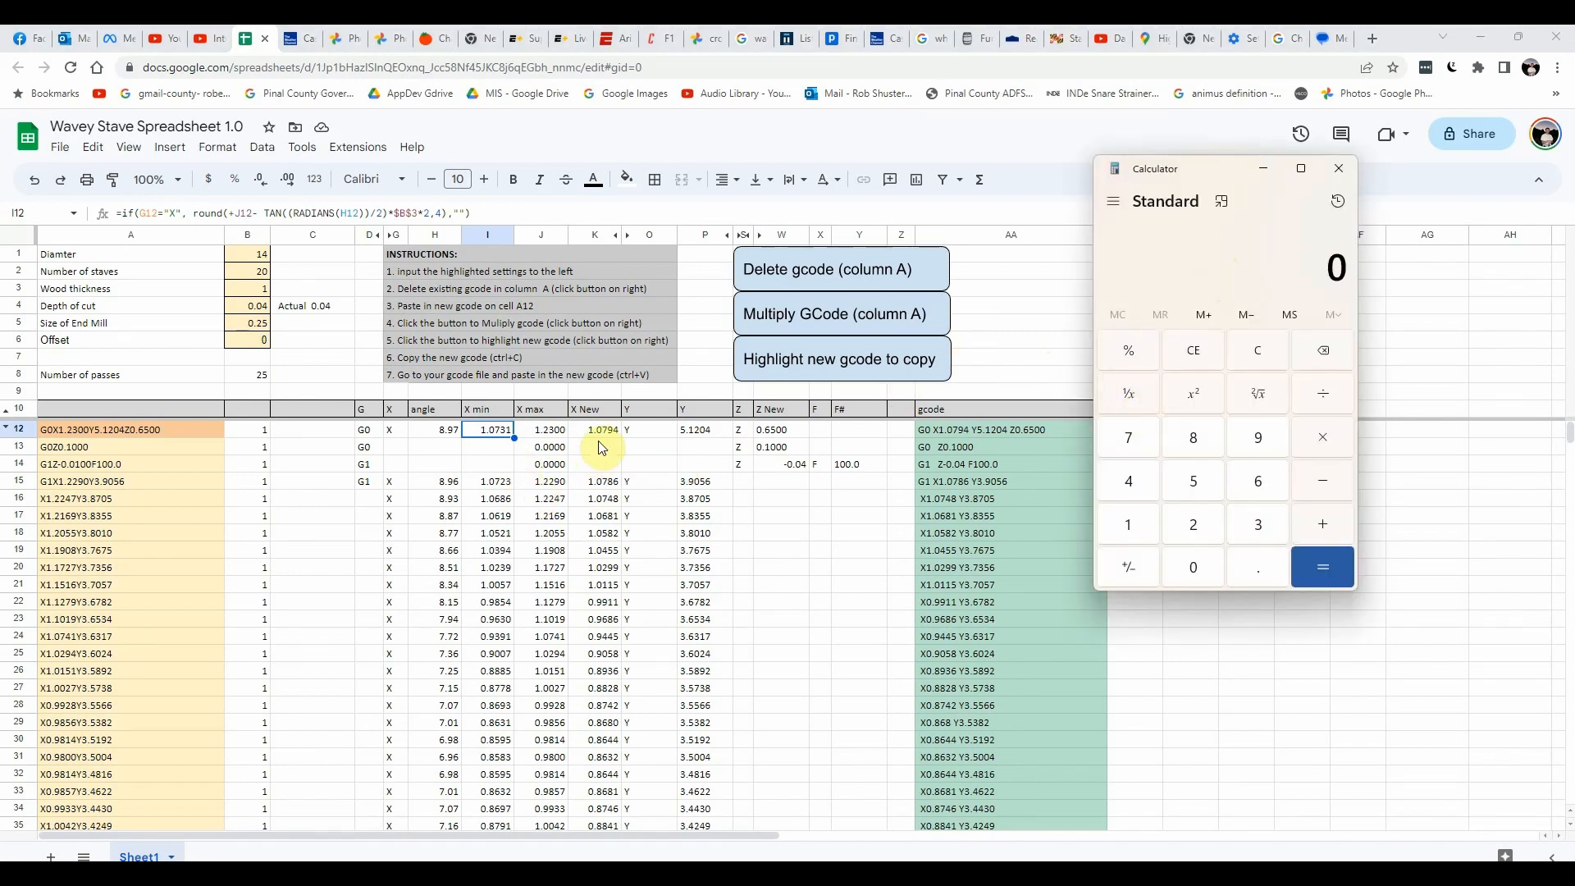
type("1.079")
left_click(1149, 489)
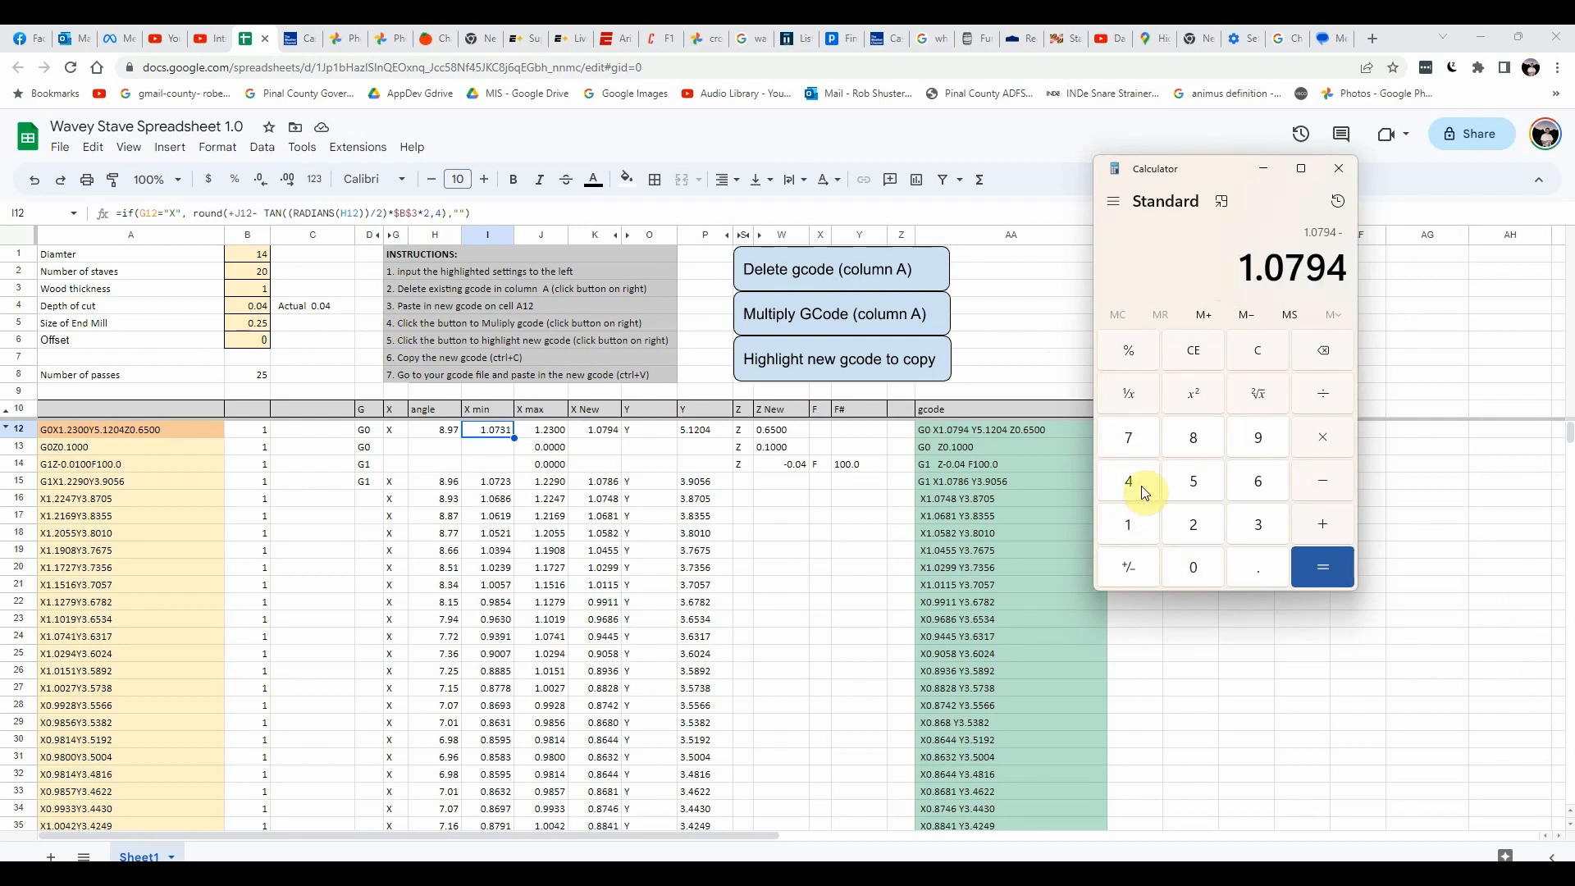
key("BackSpace")
key("BackSpace")
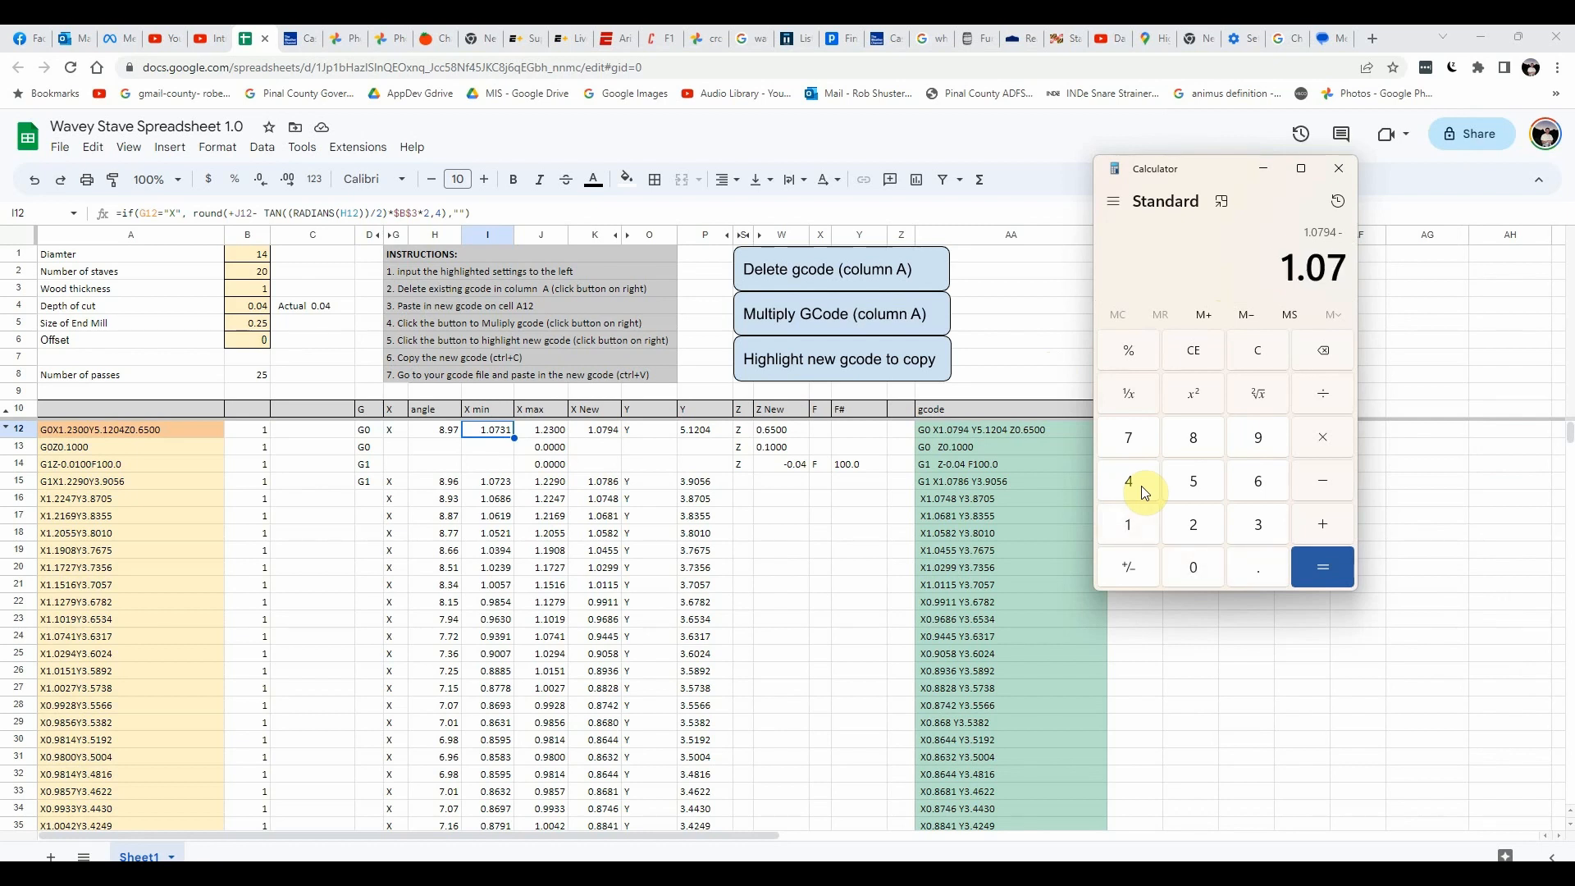
type("31")
key("Return")
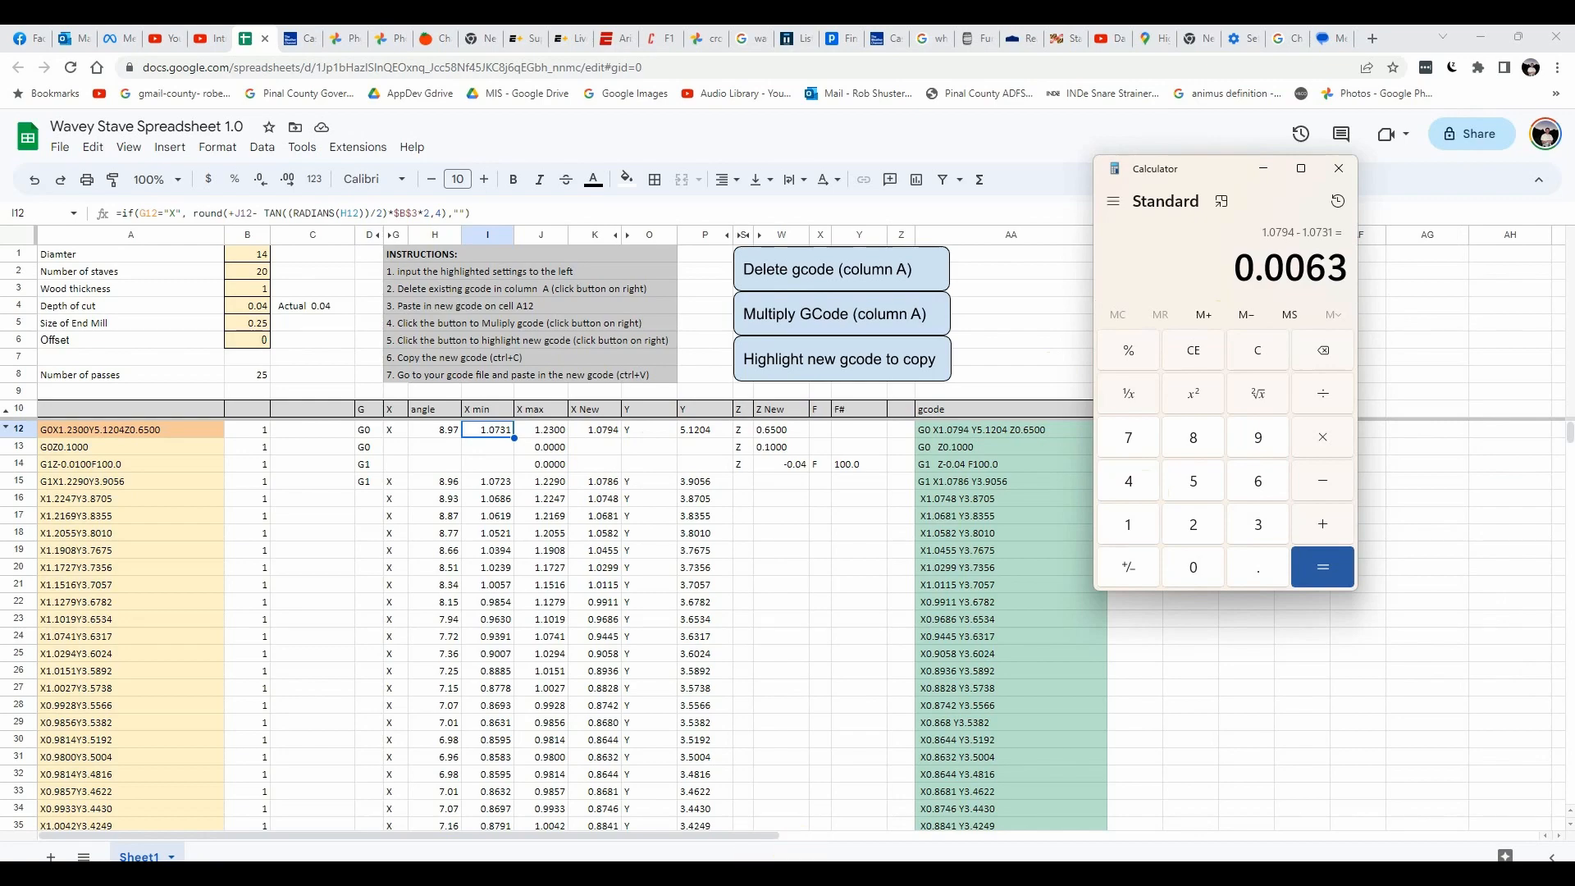
Step: Compare the calculated X shift with the layer spacing in VCarve Pro's stave drawing, and return to the spreadsheet and Calculator
left_click(820, 873)
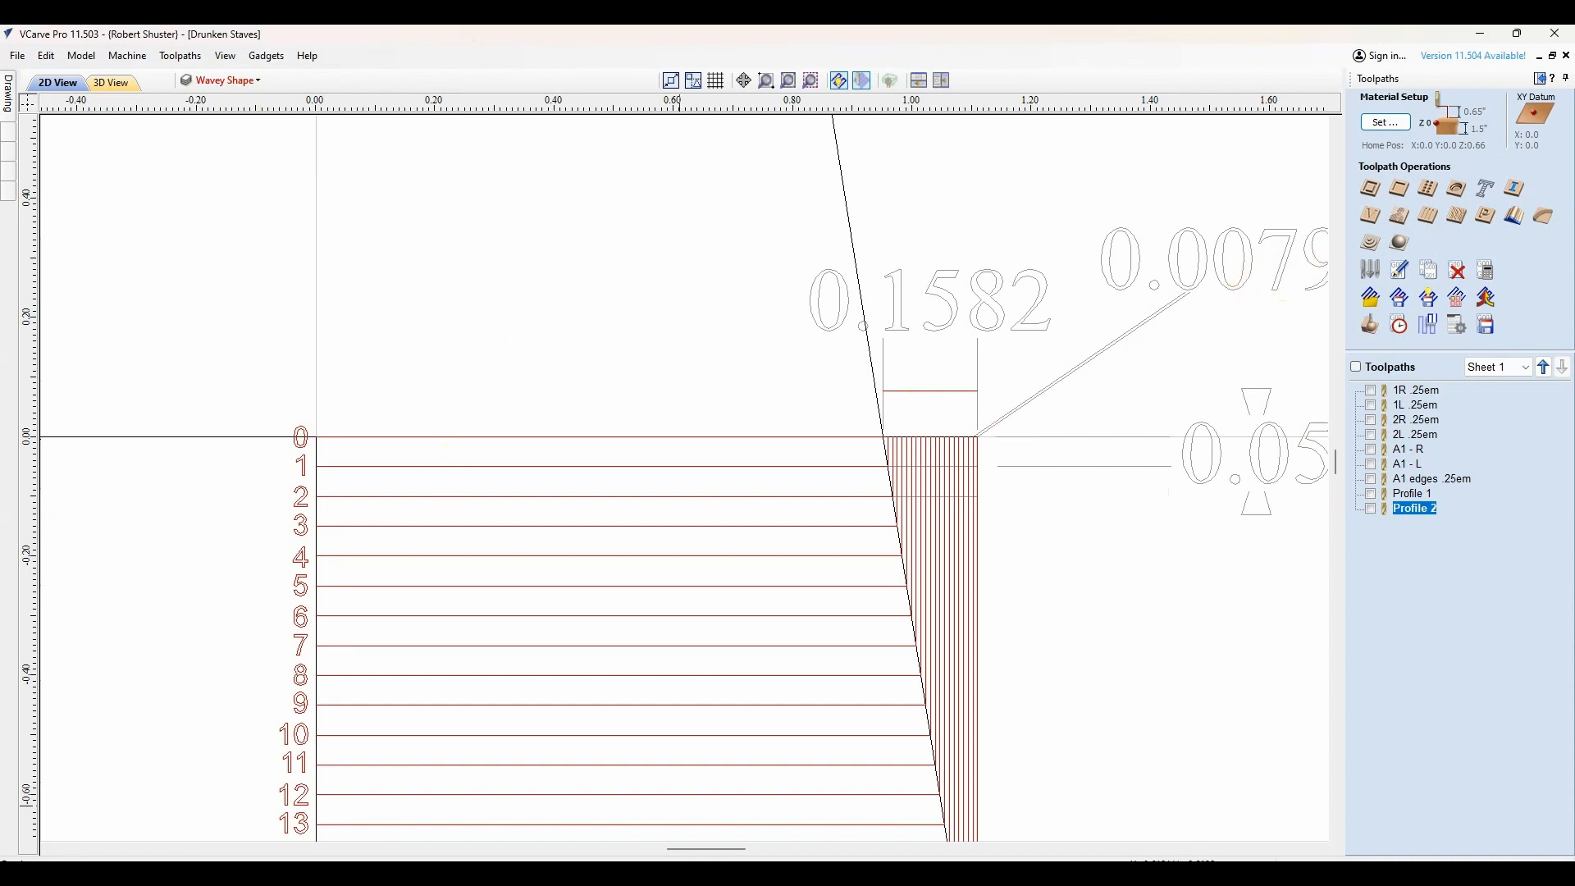
mouse_move(898, 873)
left_click(792, 871)
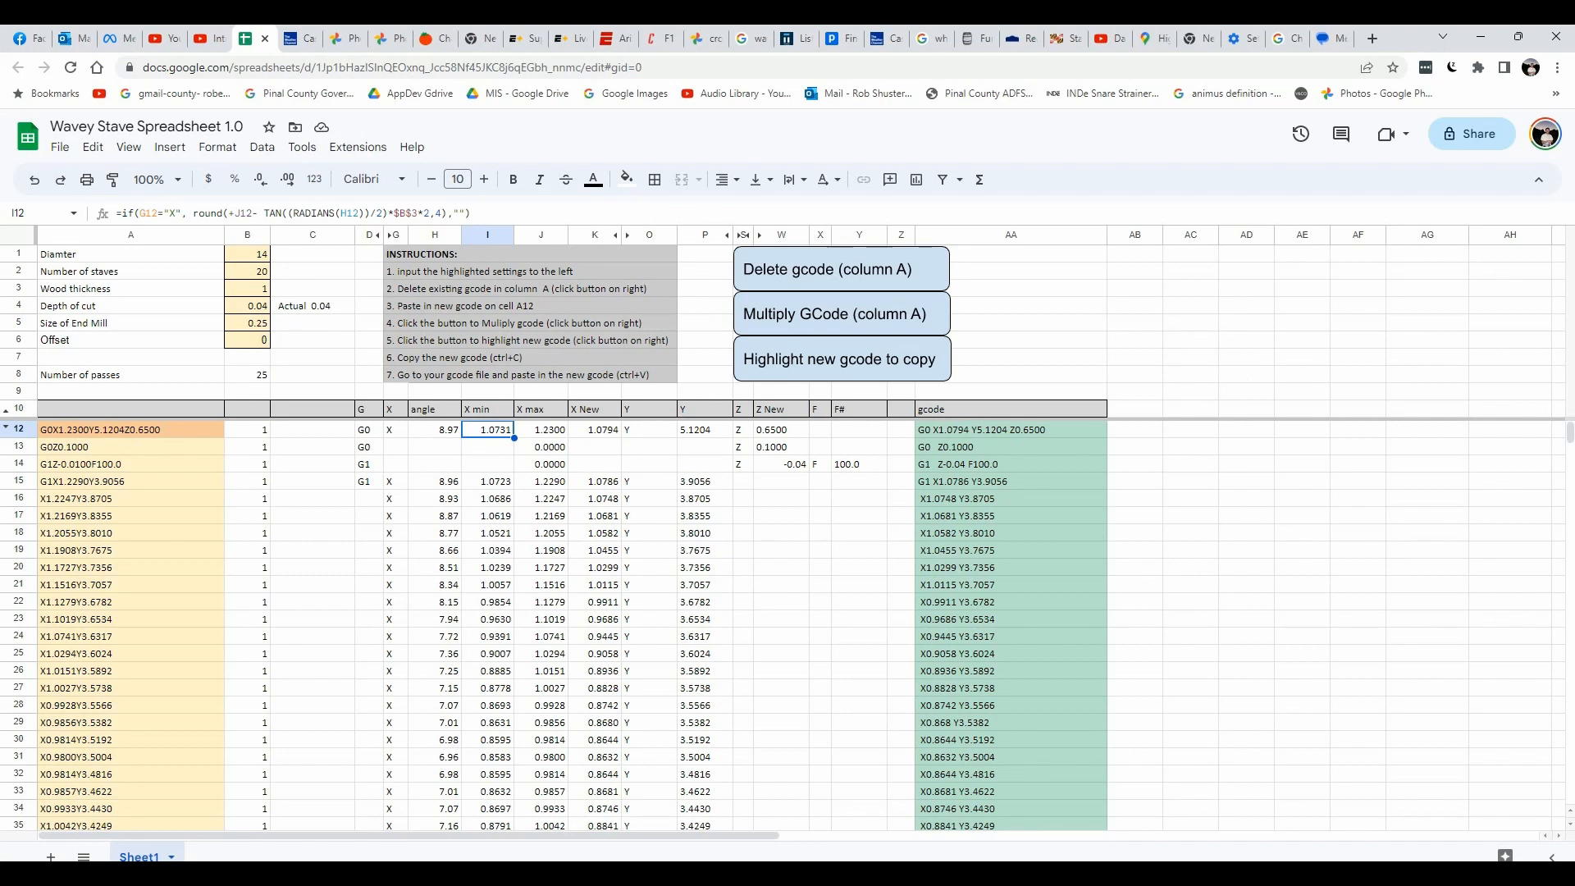
left_click(935, 873)
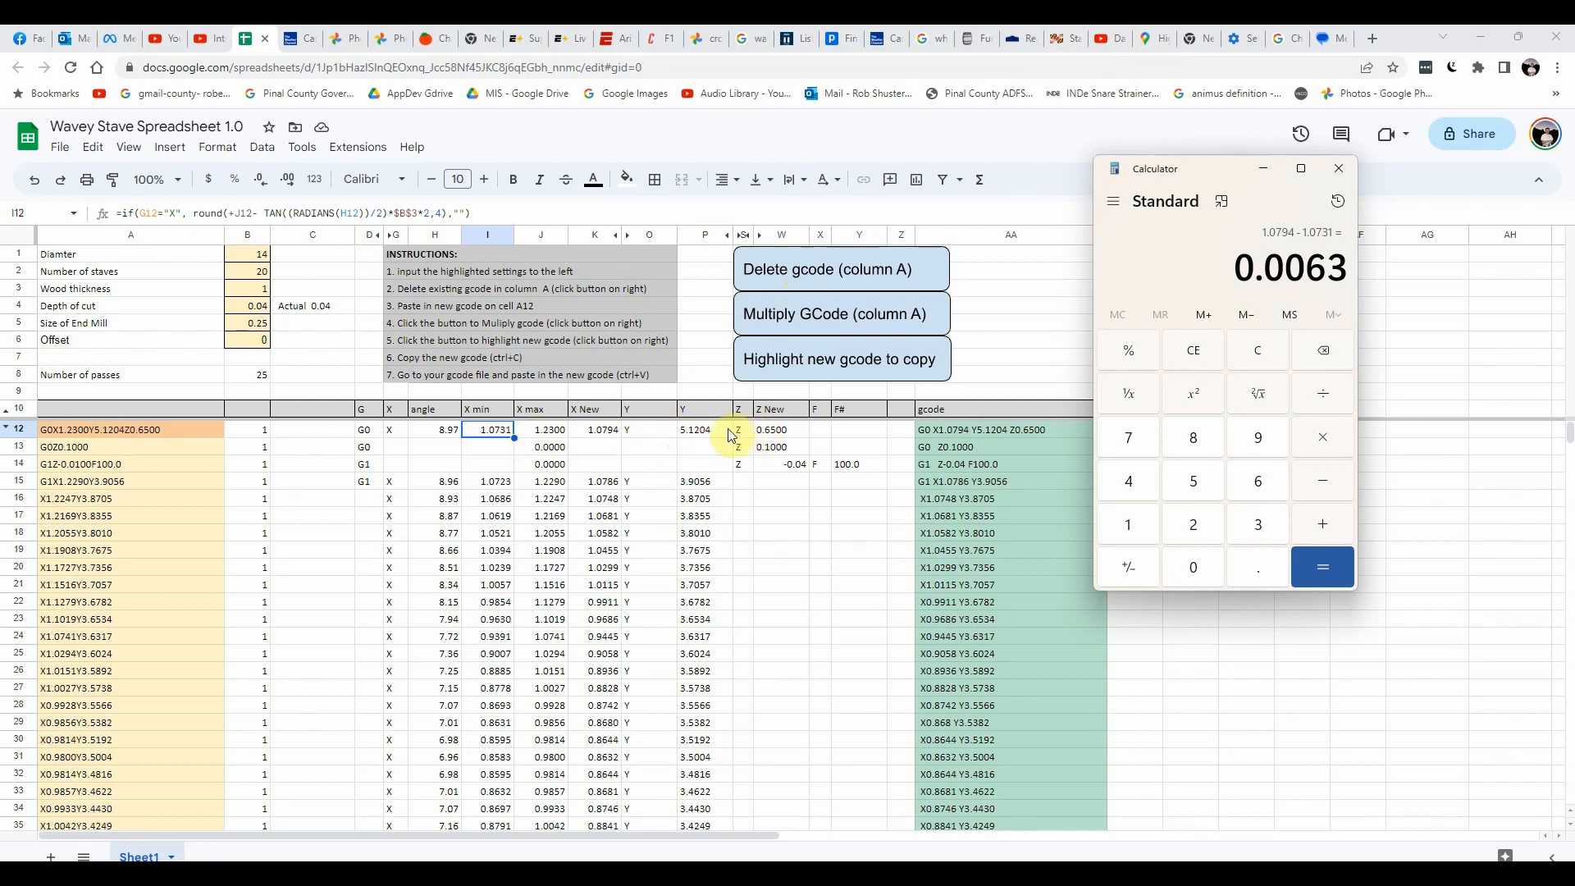
Step: Inspect the X New formula in K12 and compare it with the second pass's first line in row 806
left_click(601, 441)
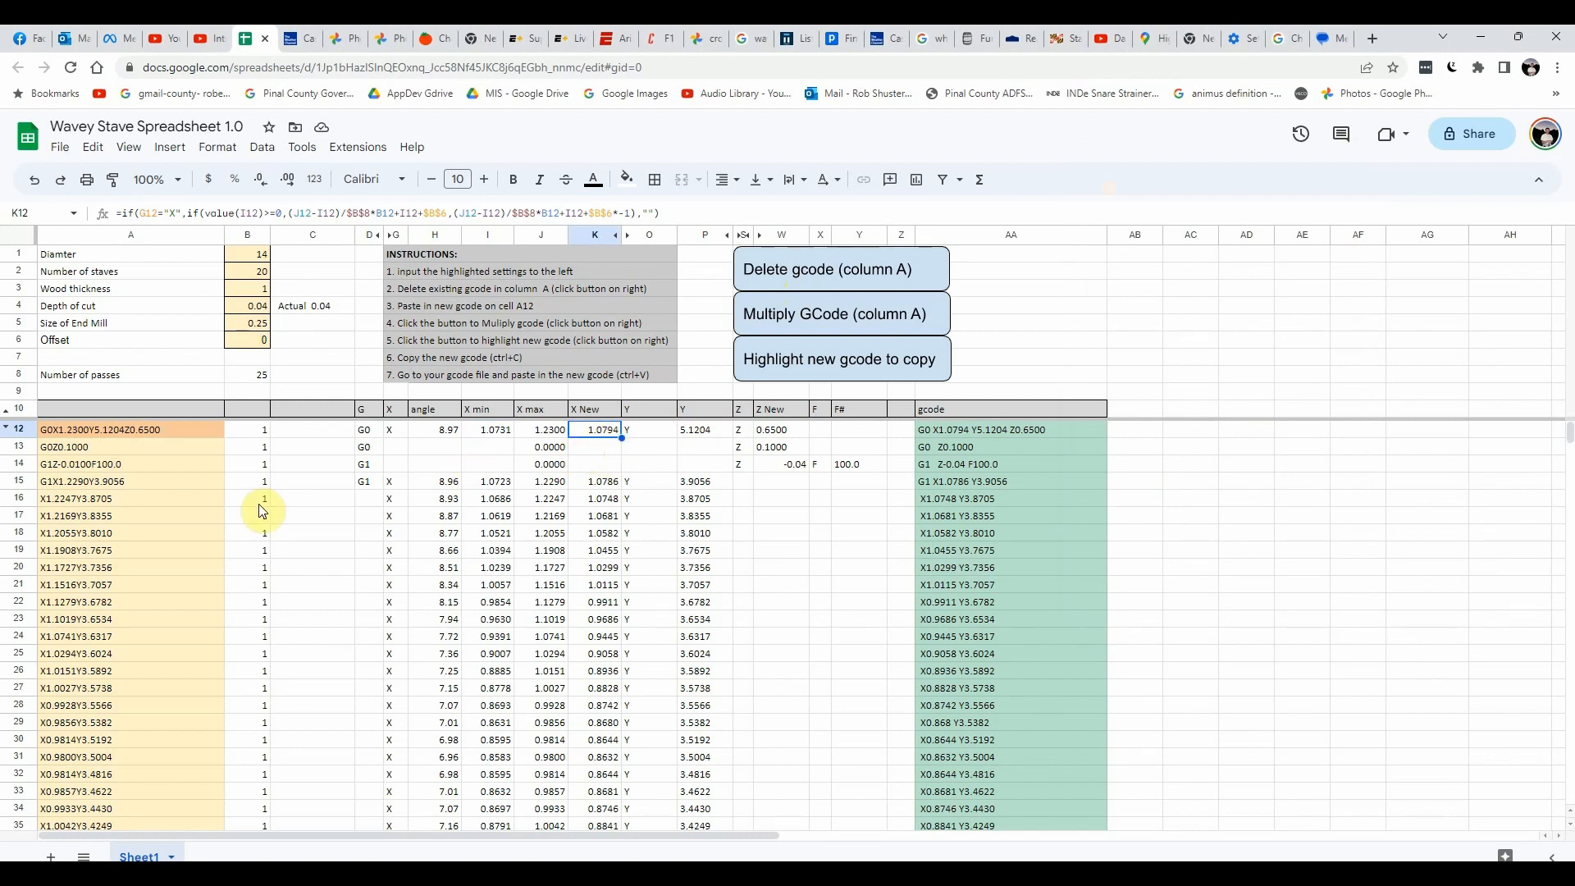
left_click(167, 545)
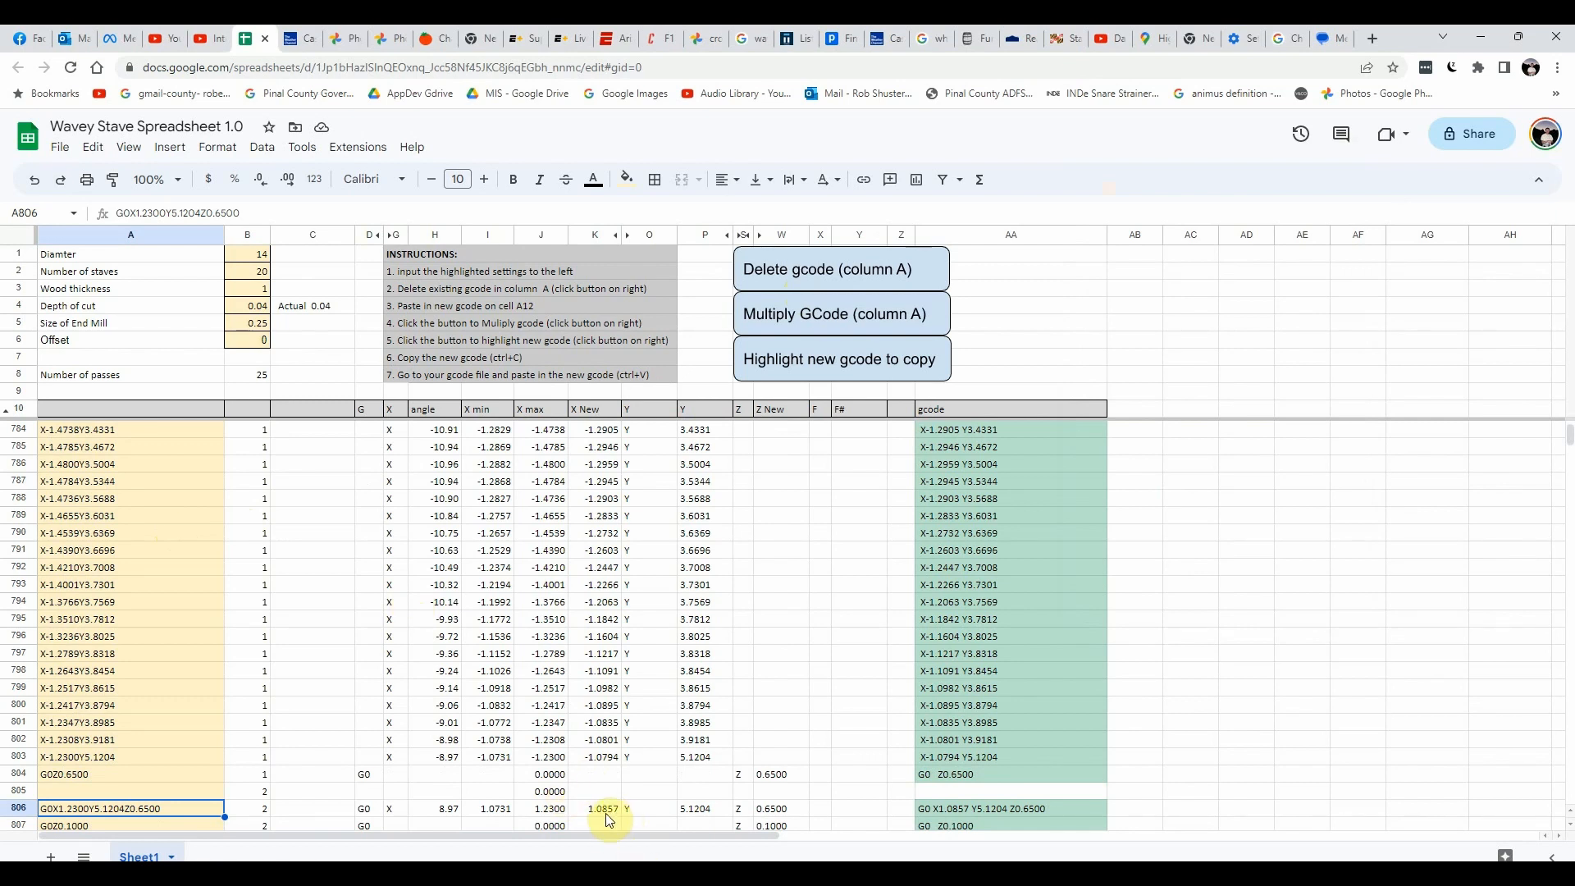
scroll(625, 774, "up", 10)
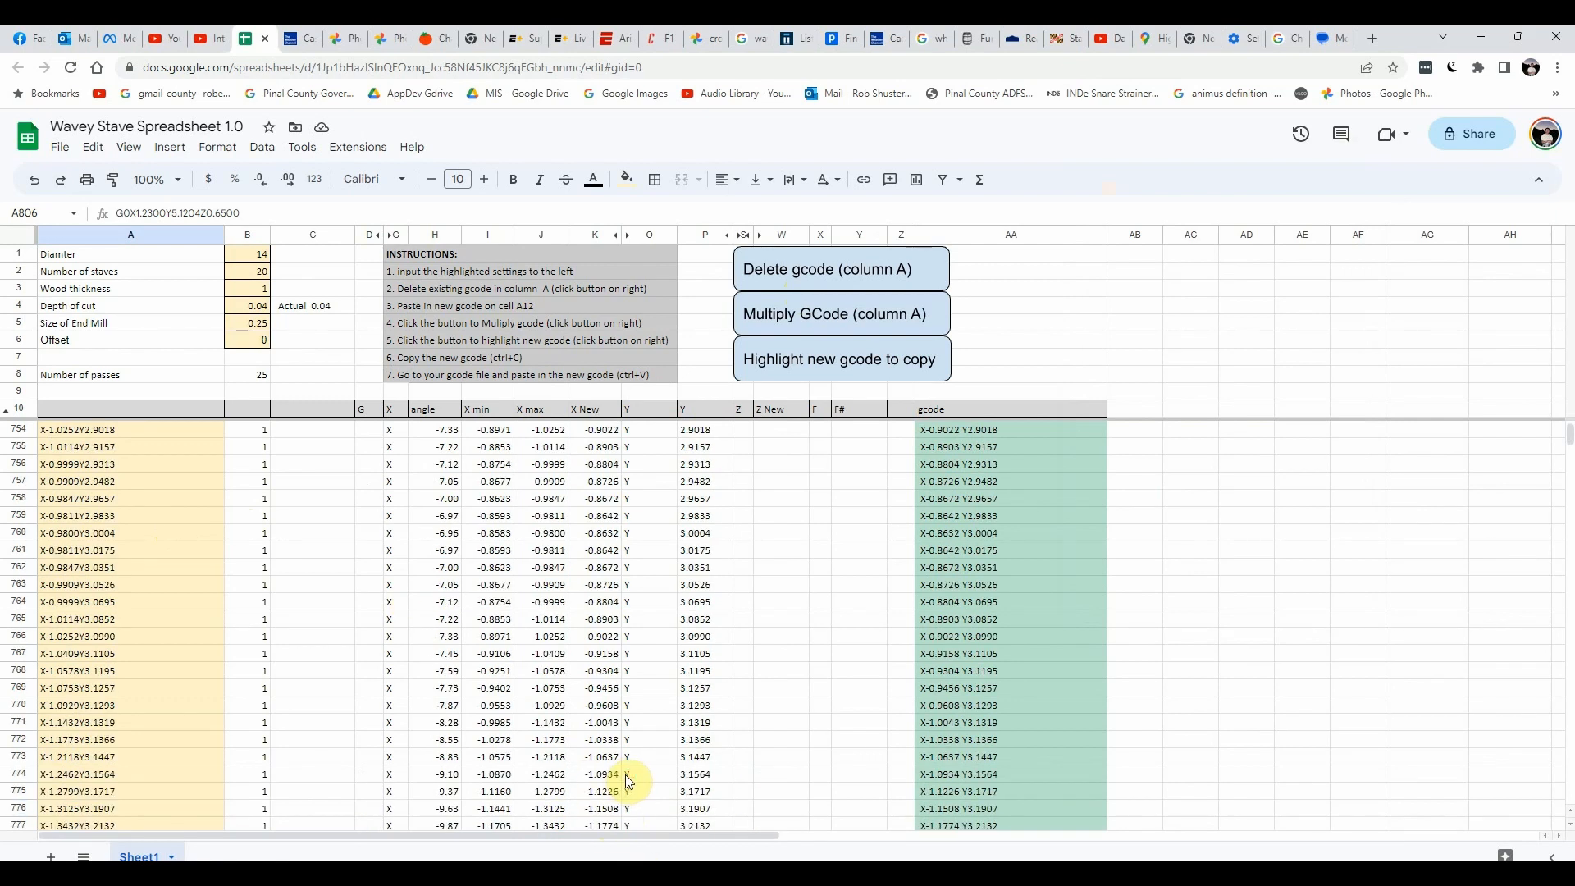
scroll(628, 608, "up", 5)
left_click(95, 498)
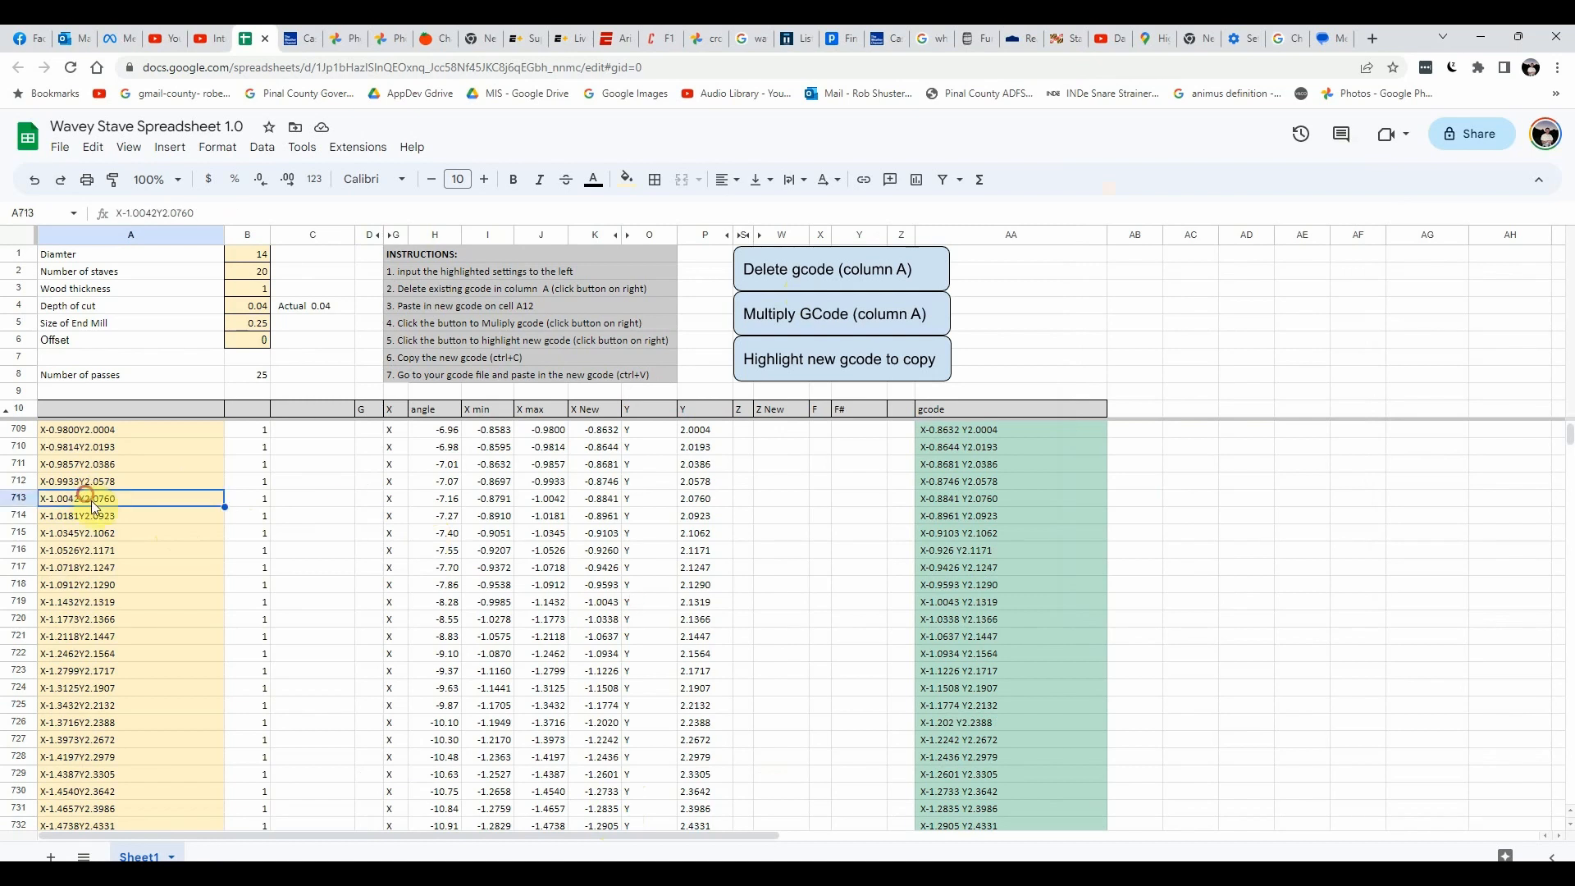
left_click(597, 409)
key("Down")
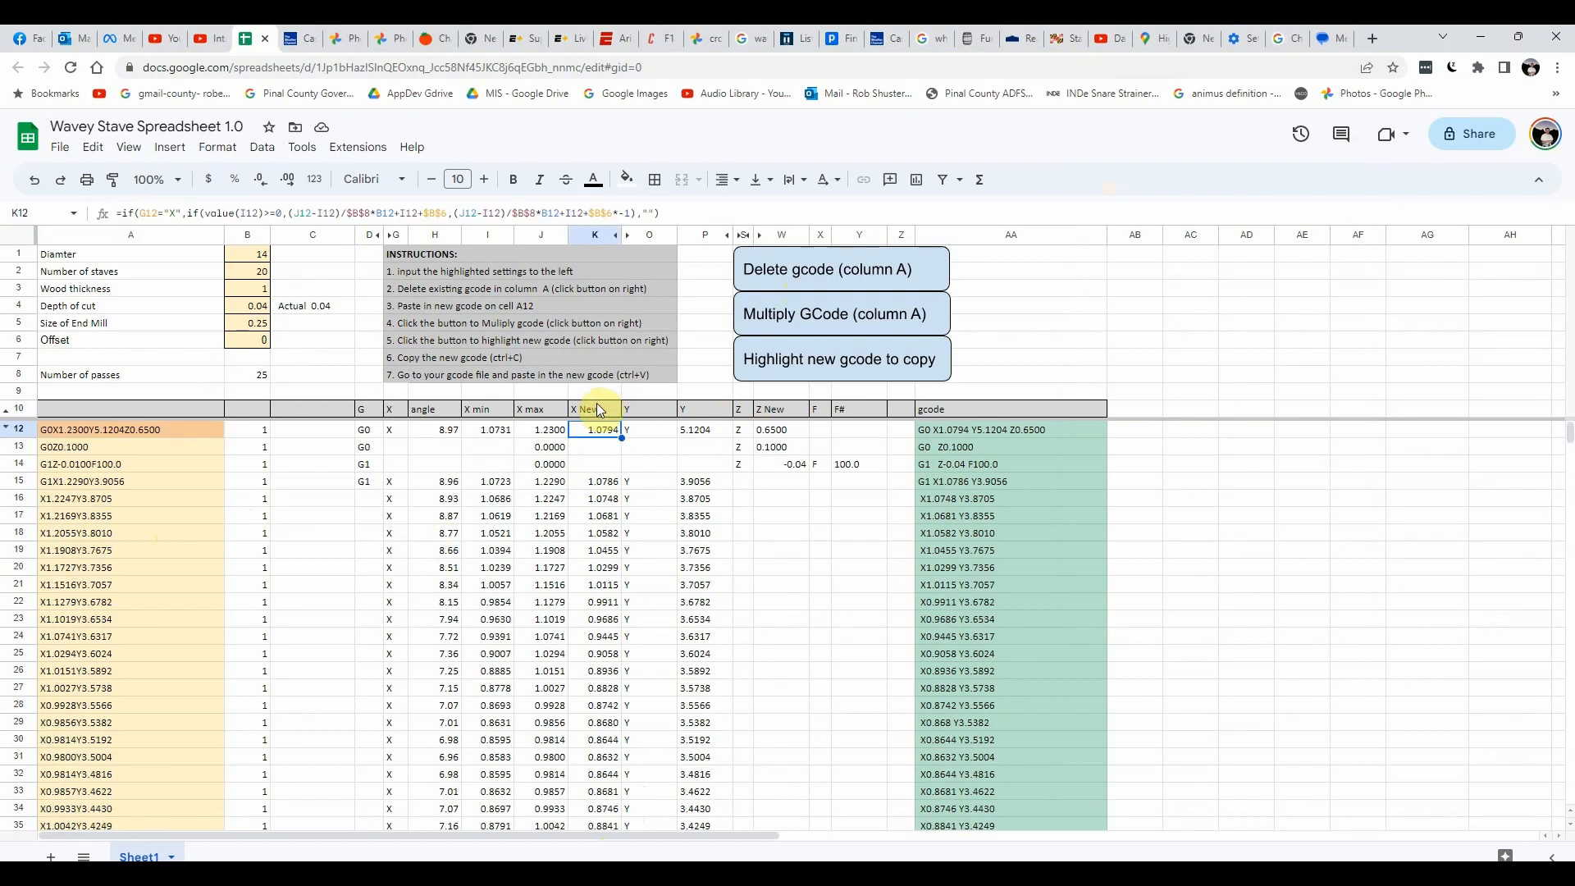
Step: Close Calculator and inspect the X New formula down column K to K23
key("alt+Tab")
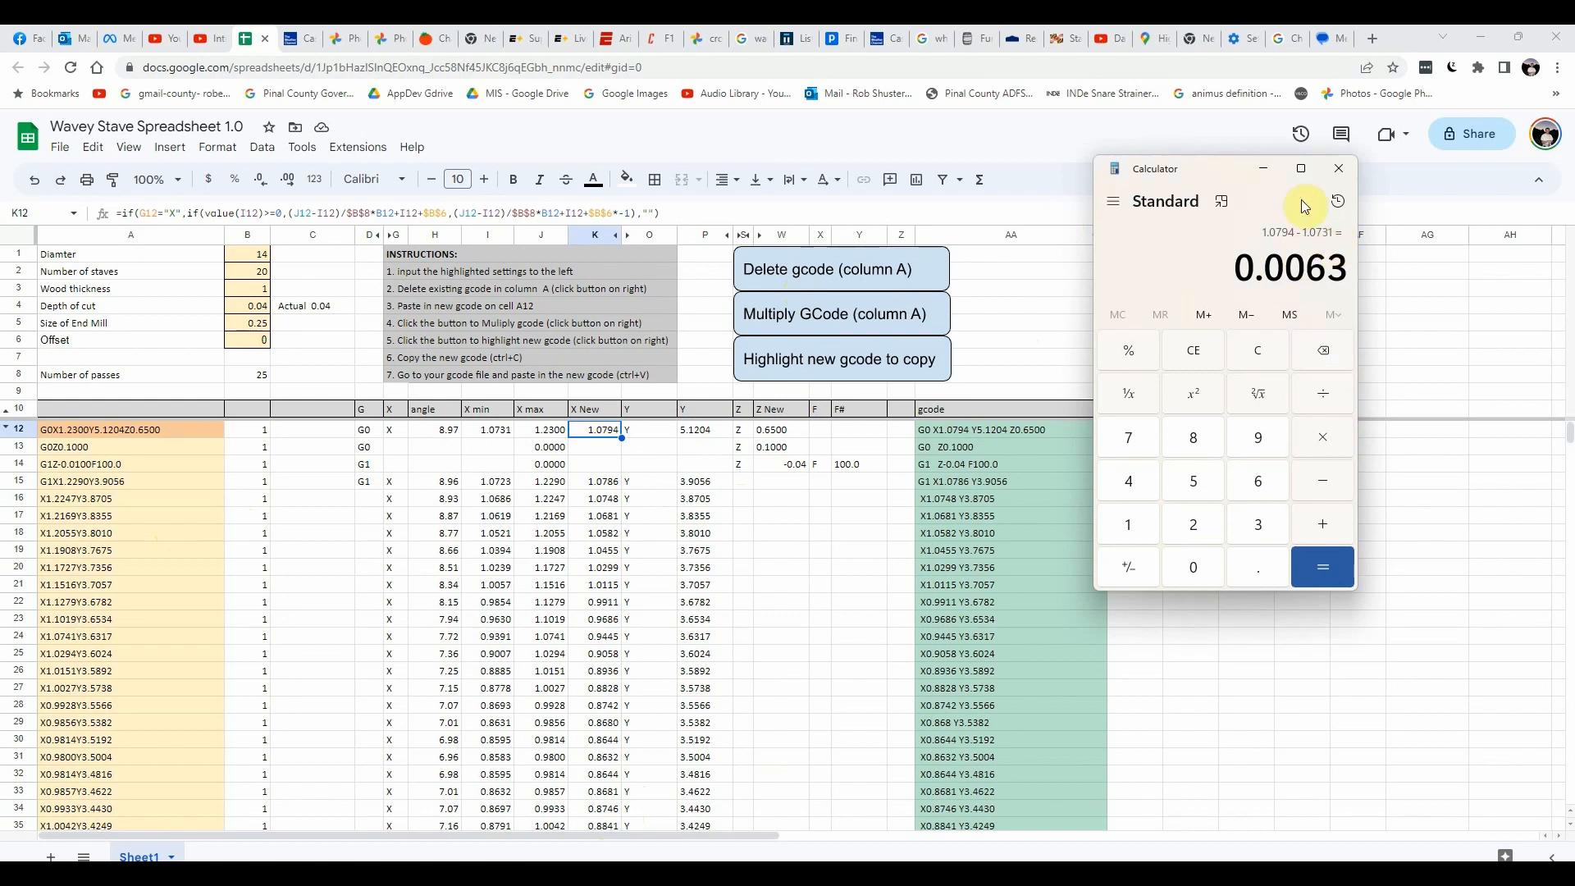
left_click(1345, 169)
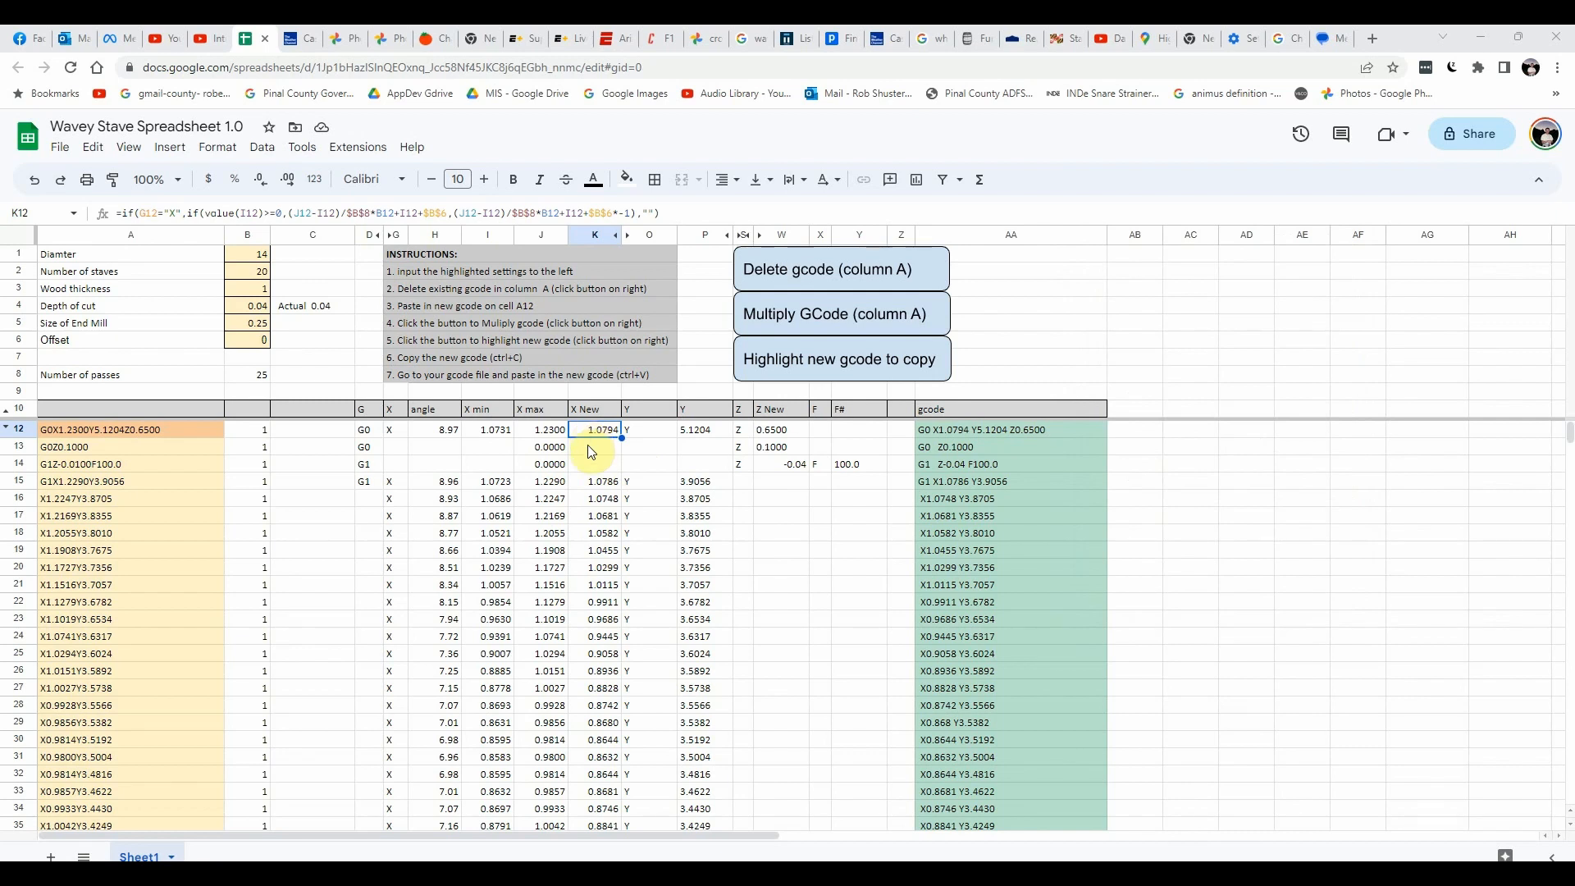
key("Down")
key("Down")
key("Down")
key("Down")
key("Down")
key("Down")
left_click(611, 620)
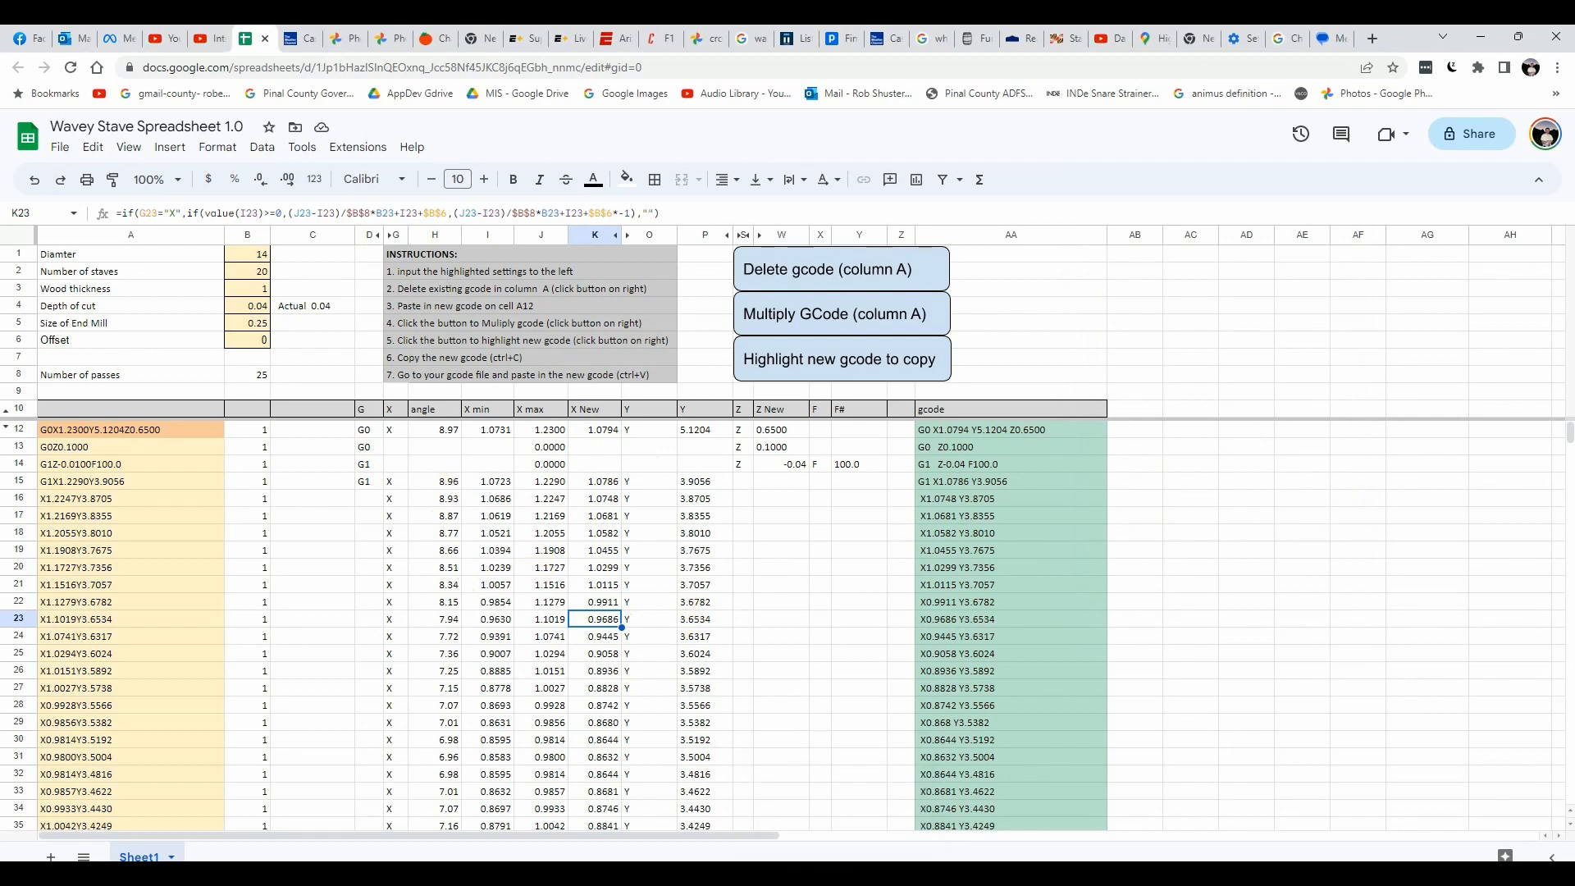
Step: Show only the "Wavey Shape" layer in VCarve Pro and examine the wavy edges of the stave
left_click(844, 872)
left_click(264, 82)
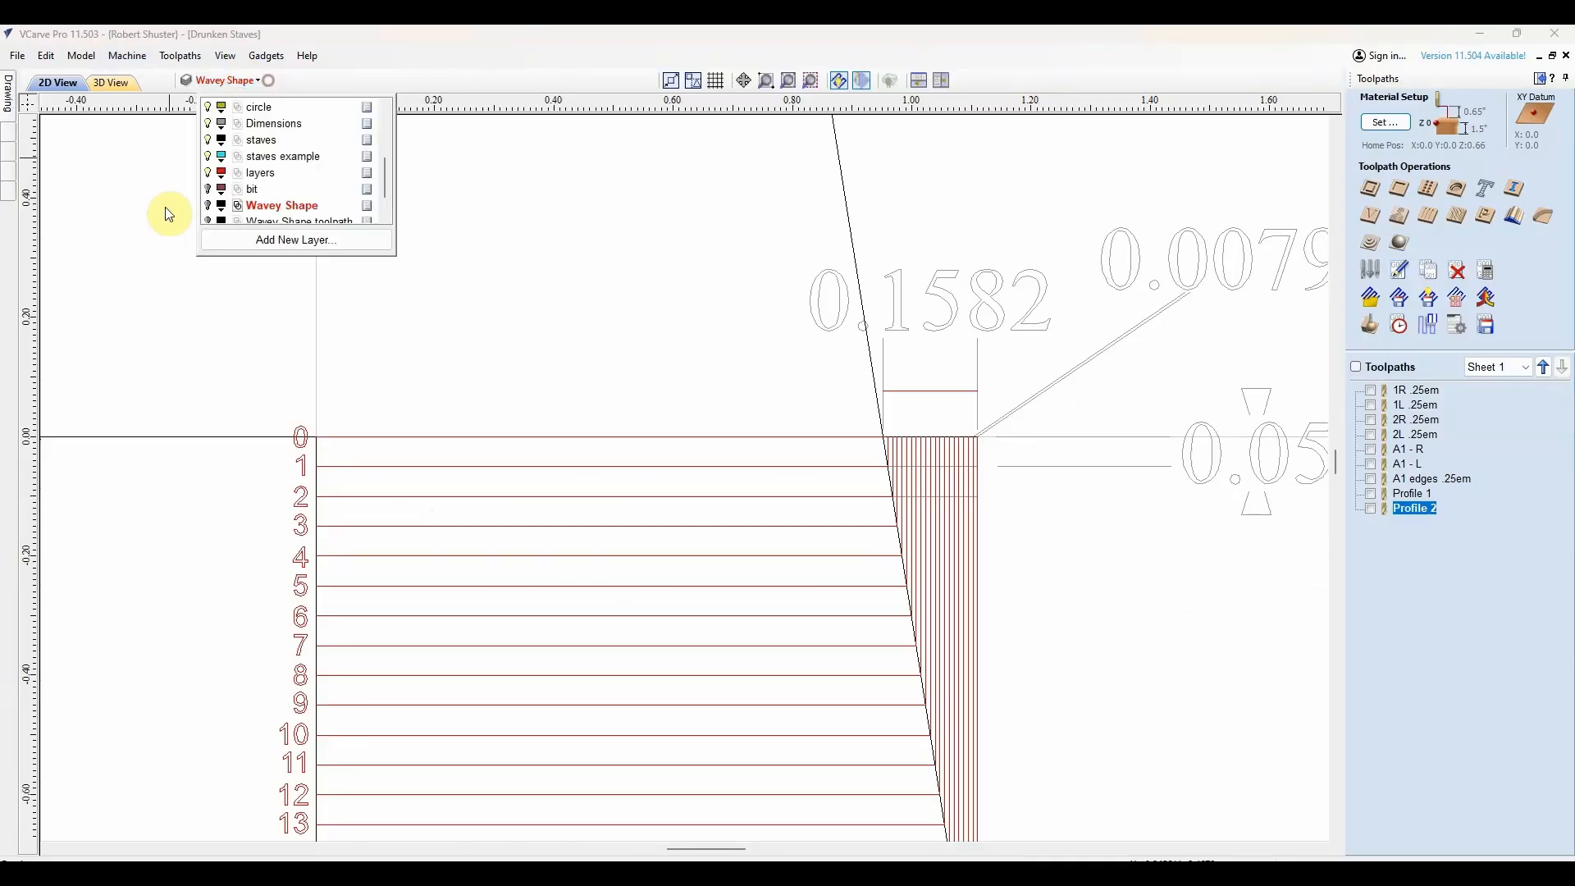
left_click(208, 123)
left_click(208, 140)
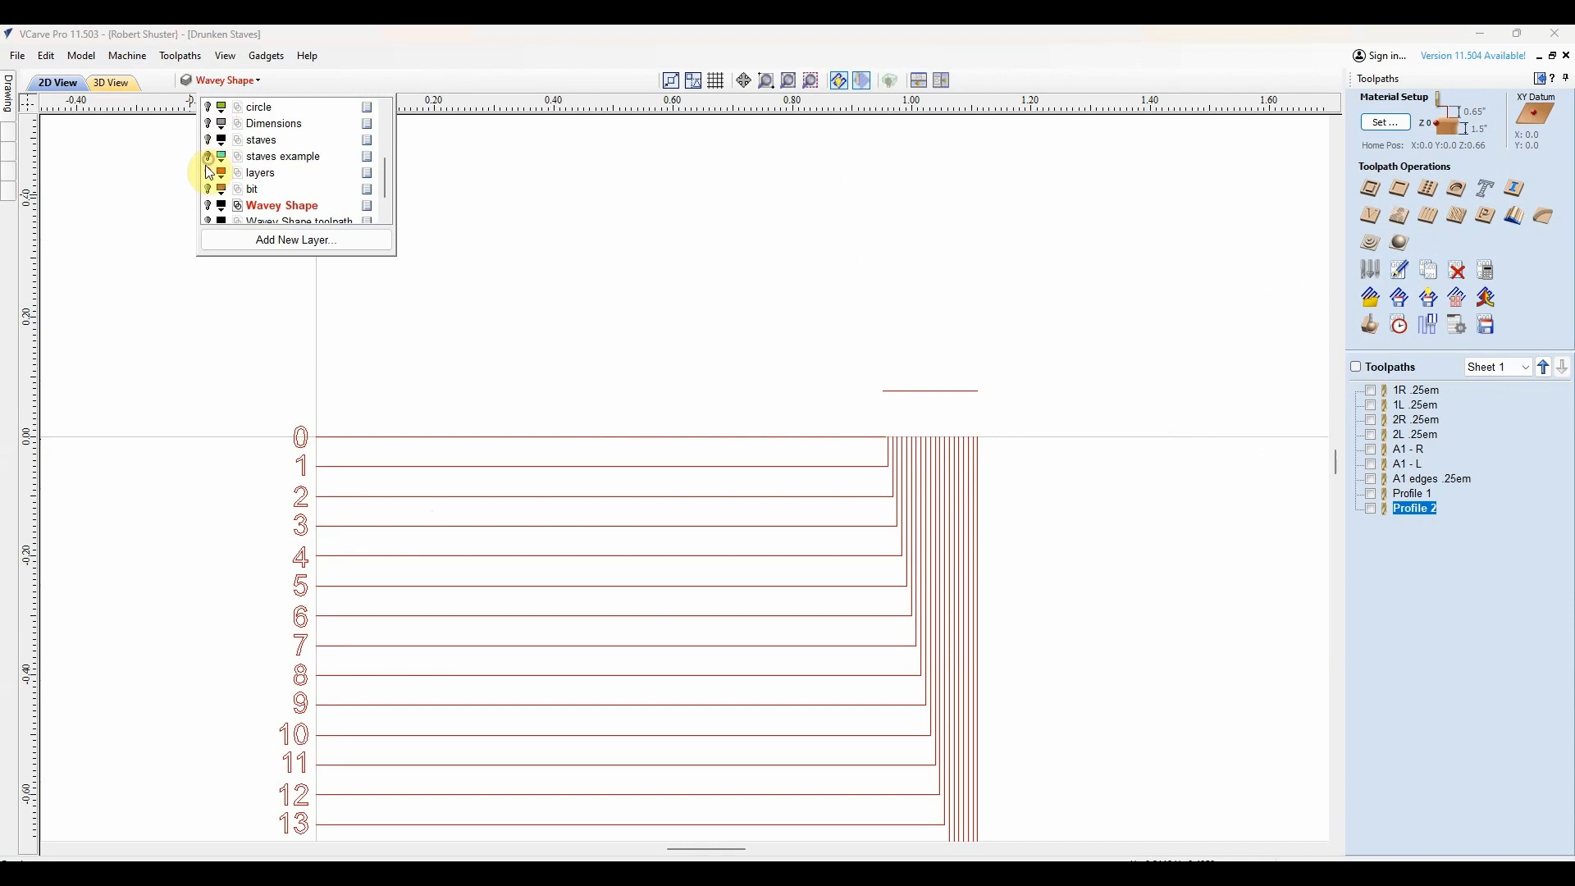
left_click(208, 173)
scroll(210, 185, "down", 1)
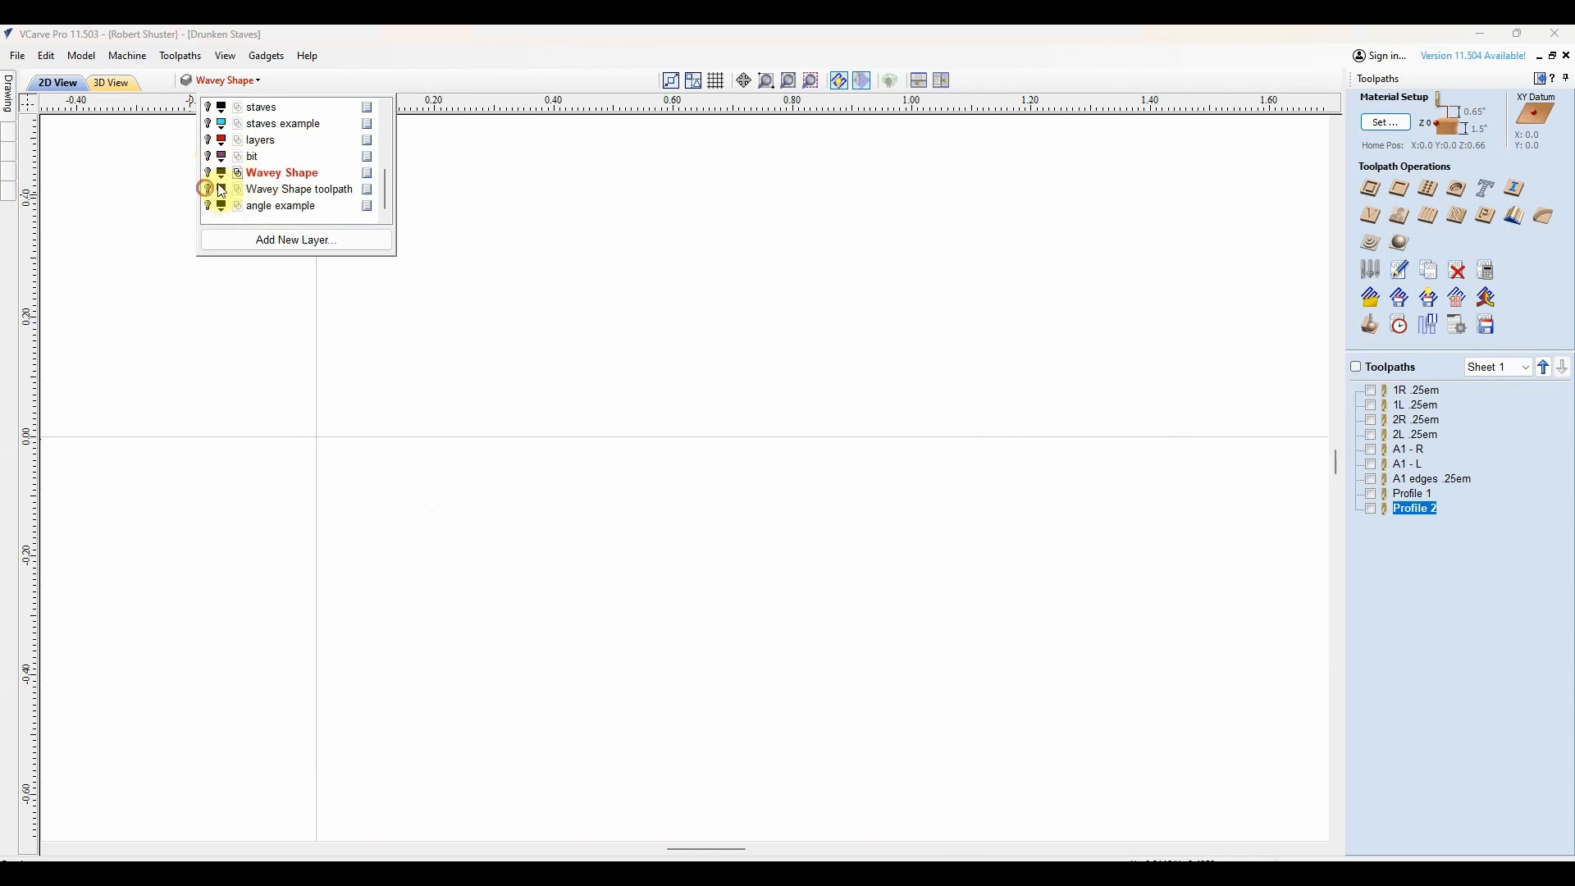
left_click(209, 190)
left_click(208, 189)
left_click(208, 173)
scroll(939, 531, "down", 6)
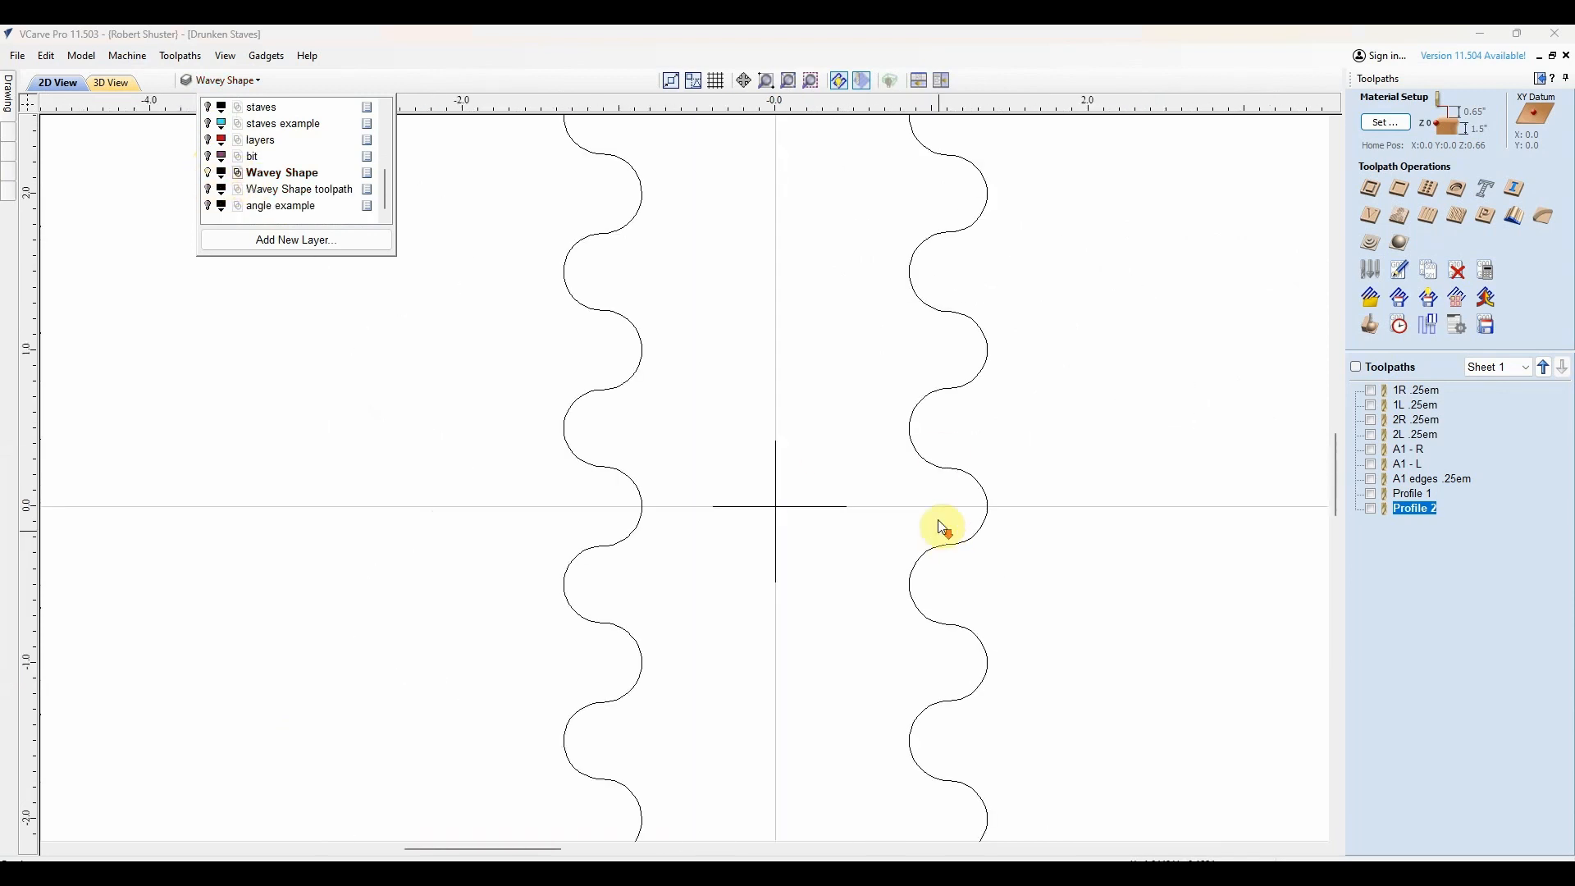
scroll(939, 447, "down", 4)
middle_click_drag(940, 440, 857, 495)
scroll(881, 361, "up", 3)
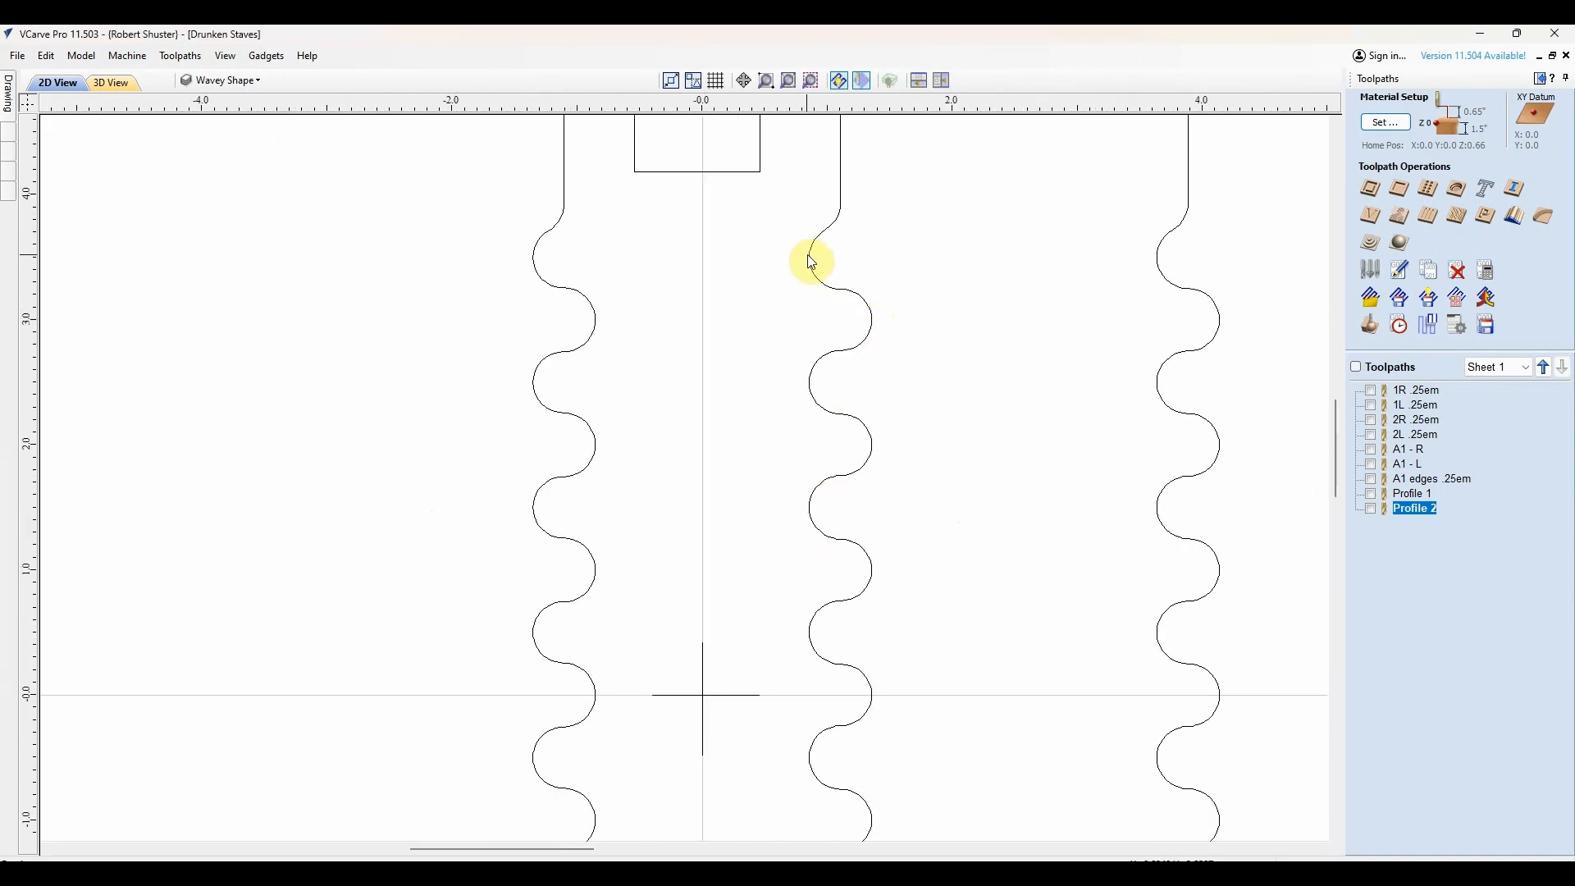
scroll(831, 272, "down", 5)
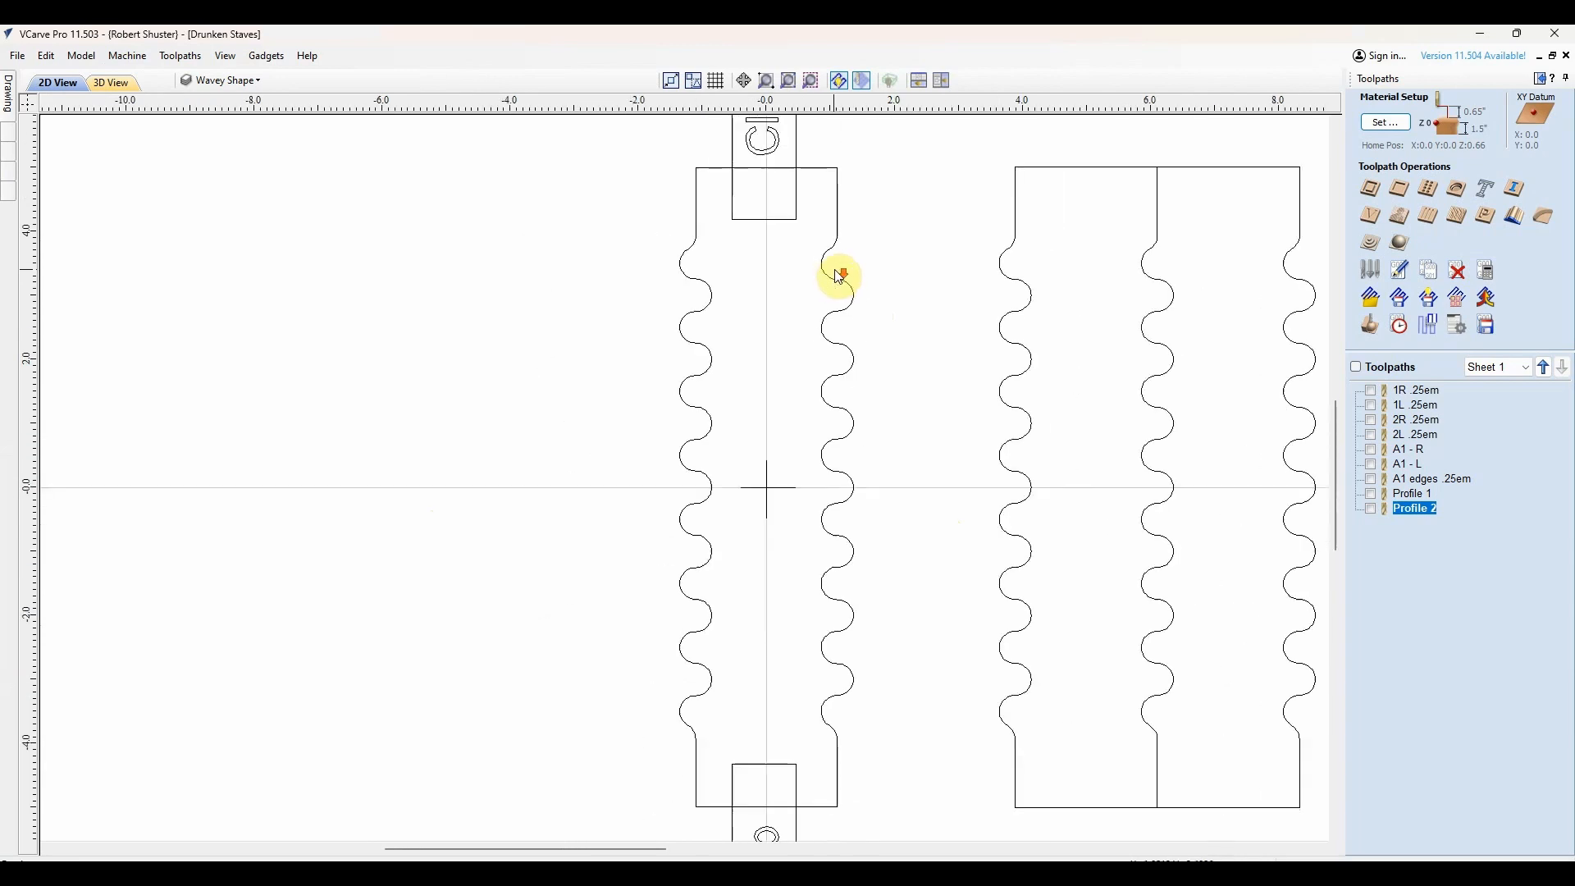
Step: Hide "Wavey Shape", show the "staves example", "Dimensions", "circle" and "staves" layers, and examine the stave edge angles against the circle
left_click(260, 80)
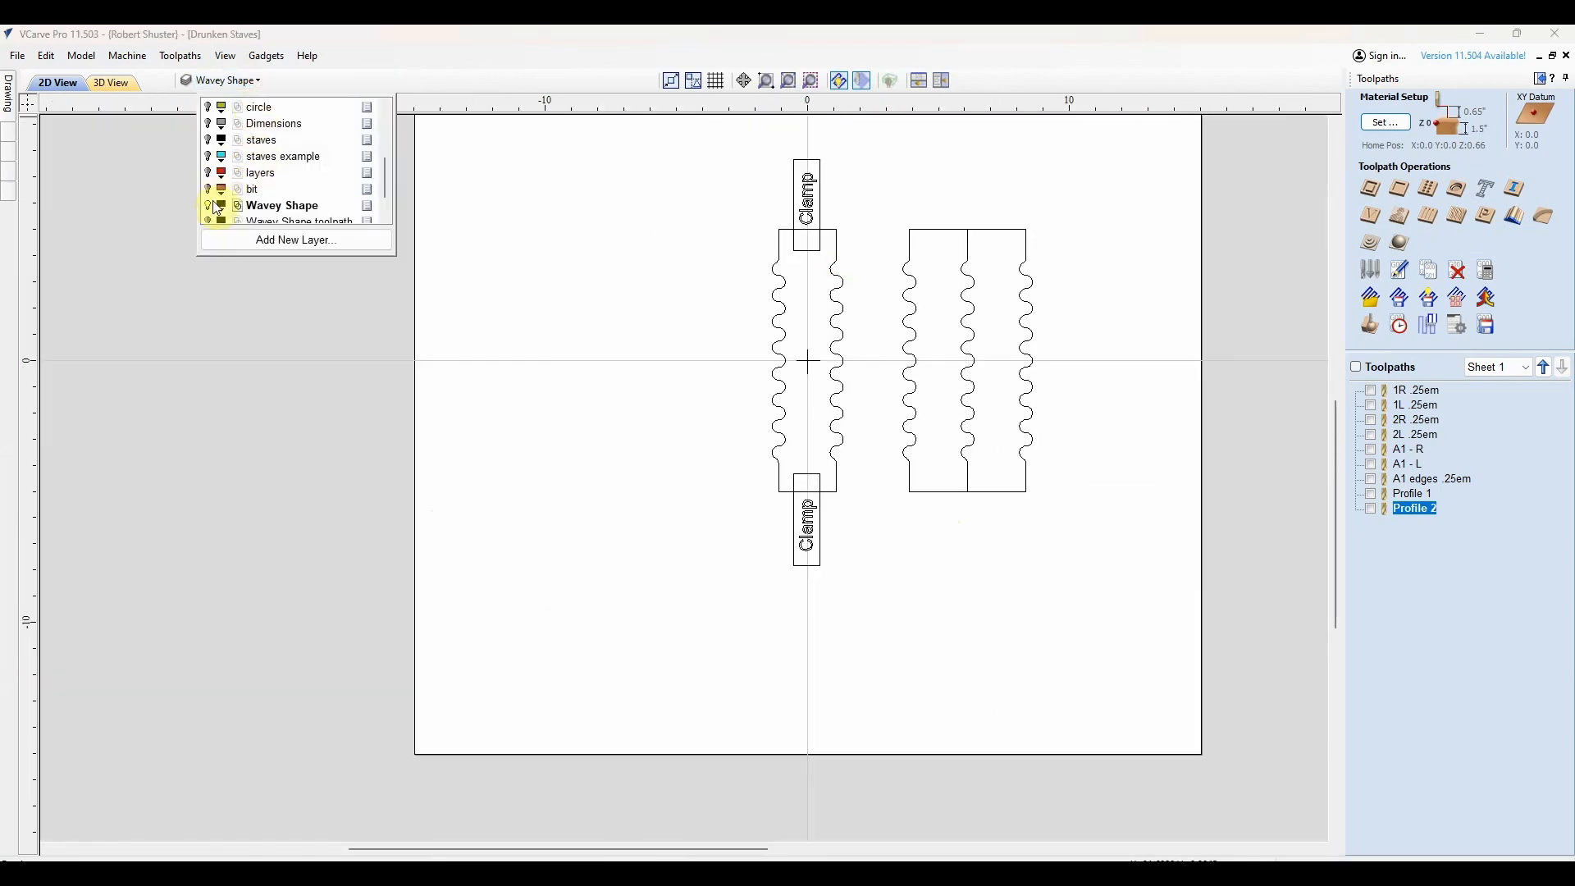
left_click(208, 206)
left_click(207, 156)
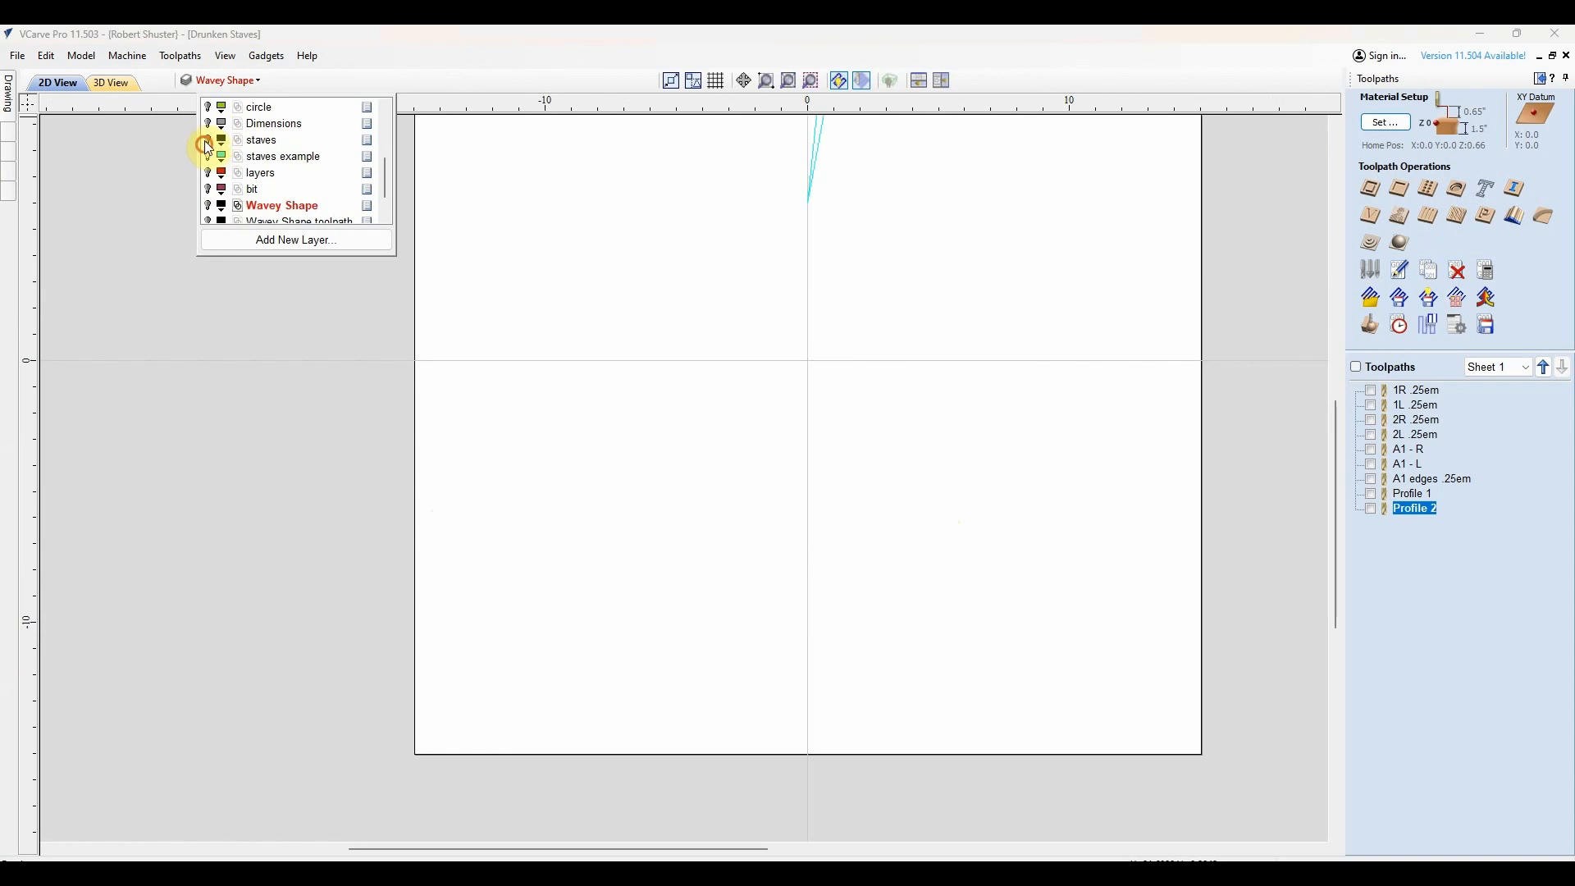
left_click(208, 124)
left_click(209, 108)
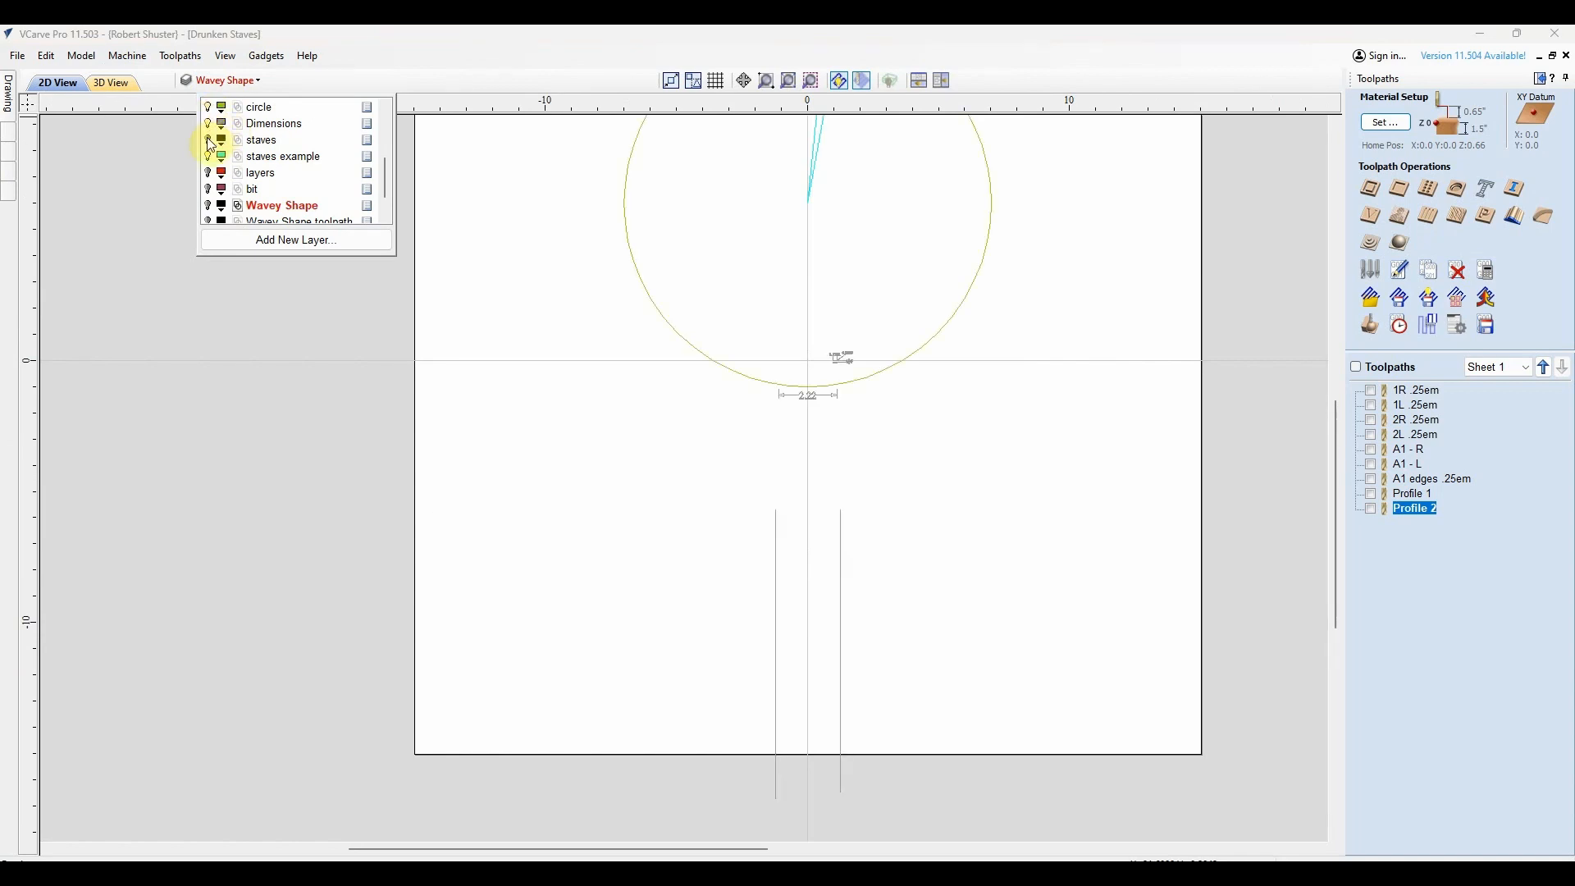
left_click(208, 140)
middle_click_drag(753, 213, 734, 315)
scroll(812, 237, "up", 8)
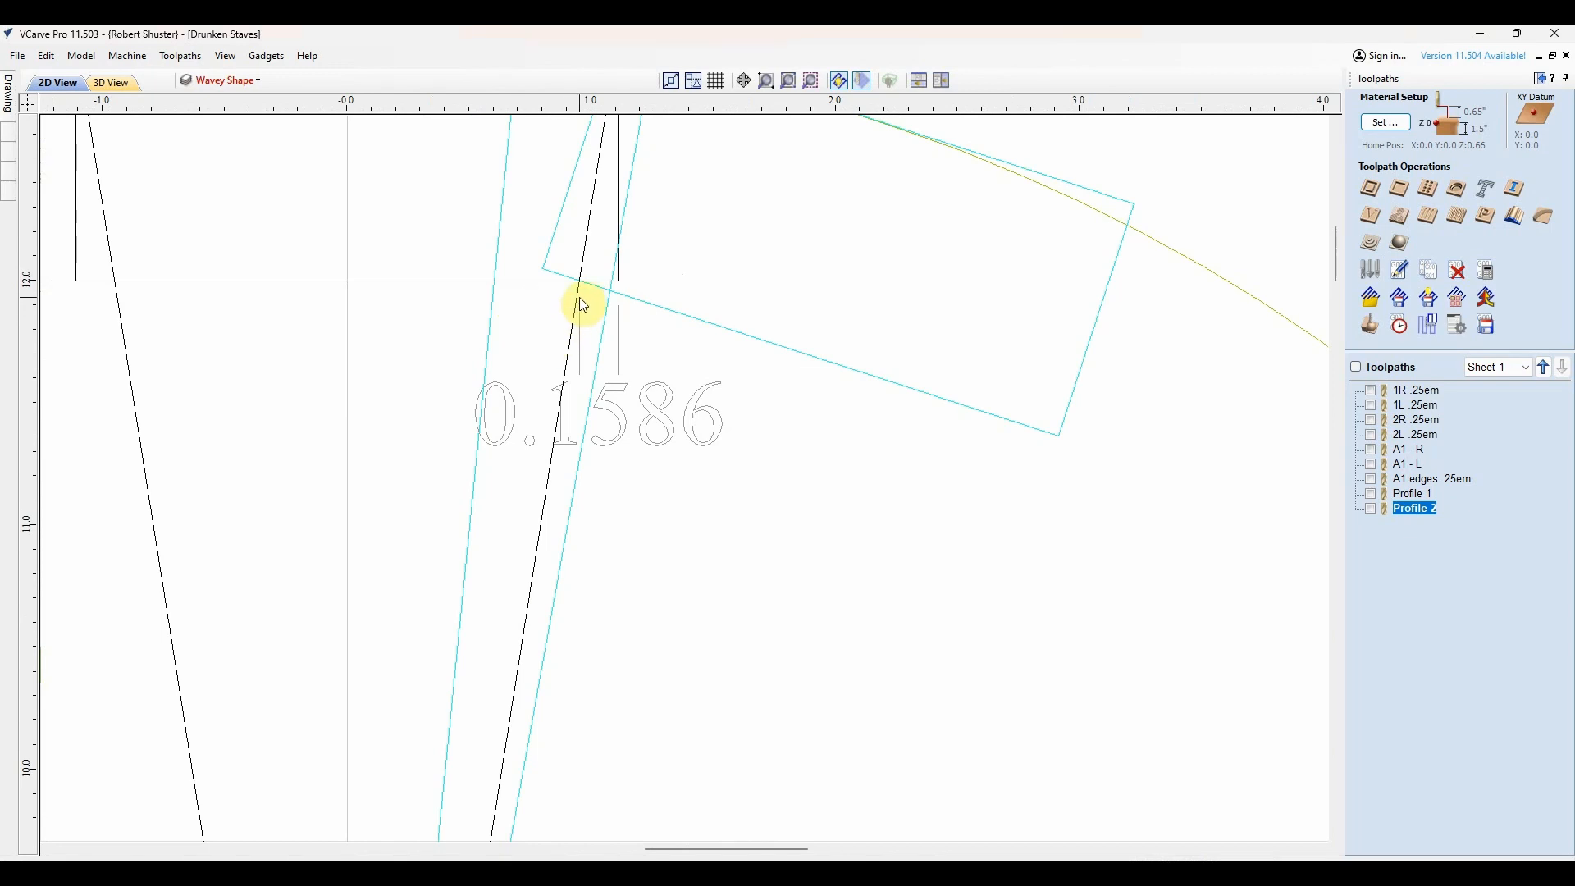
scroll(720, 342, "down", 5)
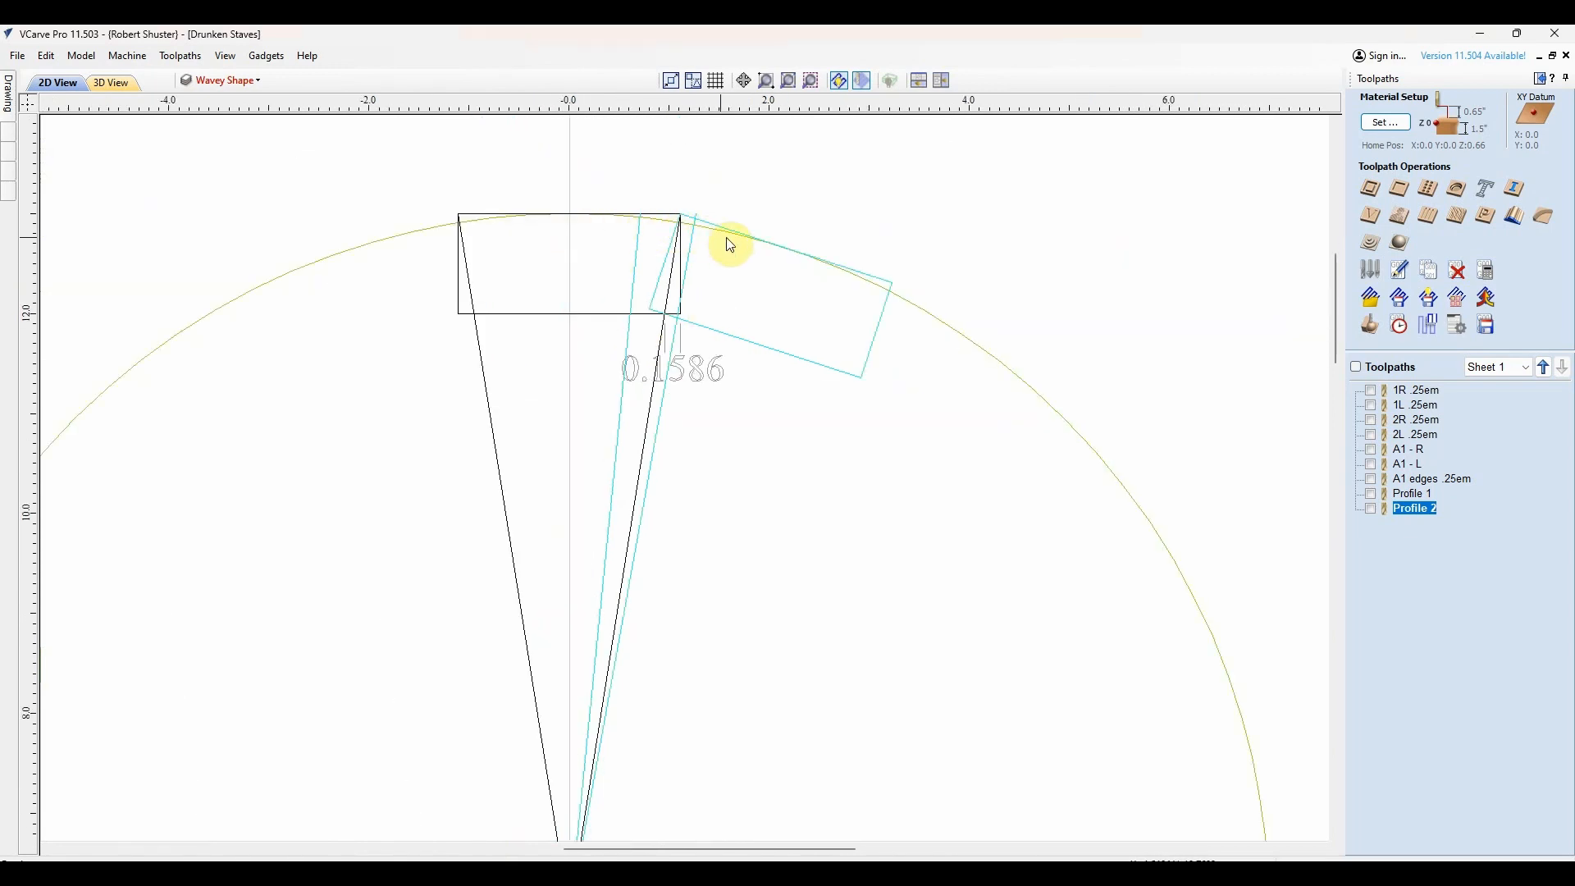
left_click(829, 369)
left_click(728, 214)
Step: Return to the spreadsheet and compare the angle formulas for the widest and narrowest wave points in H56 and H31
left_click(809, 871)
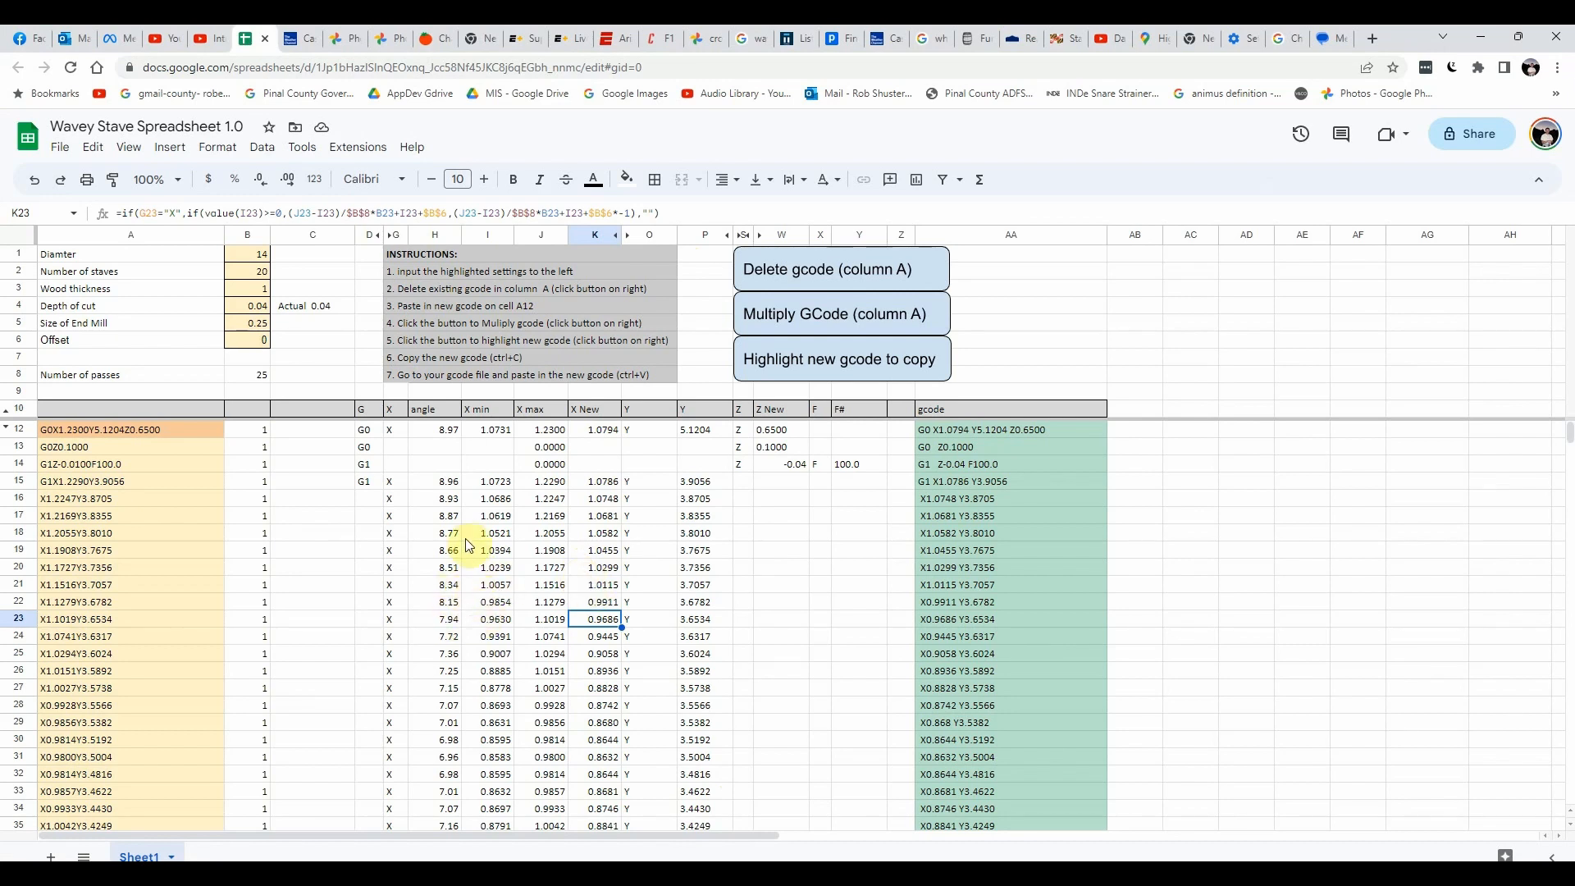
scroll(468, 549, "down", 6)
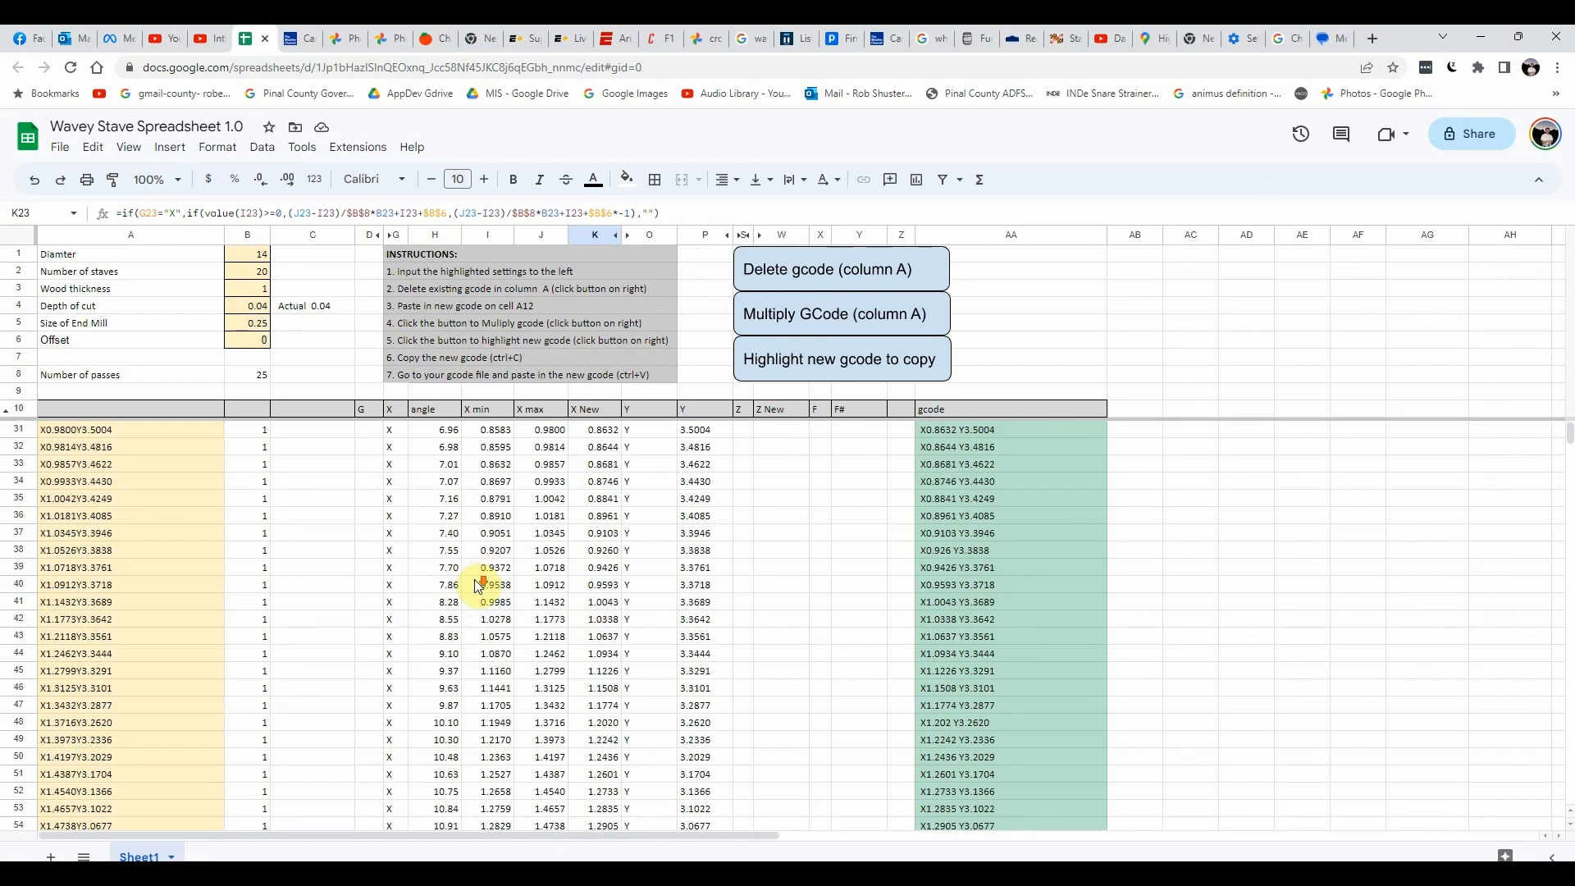
scroll(489, 627, "down", 1)
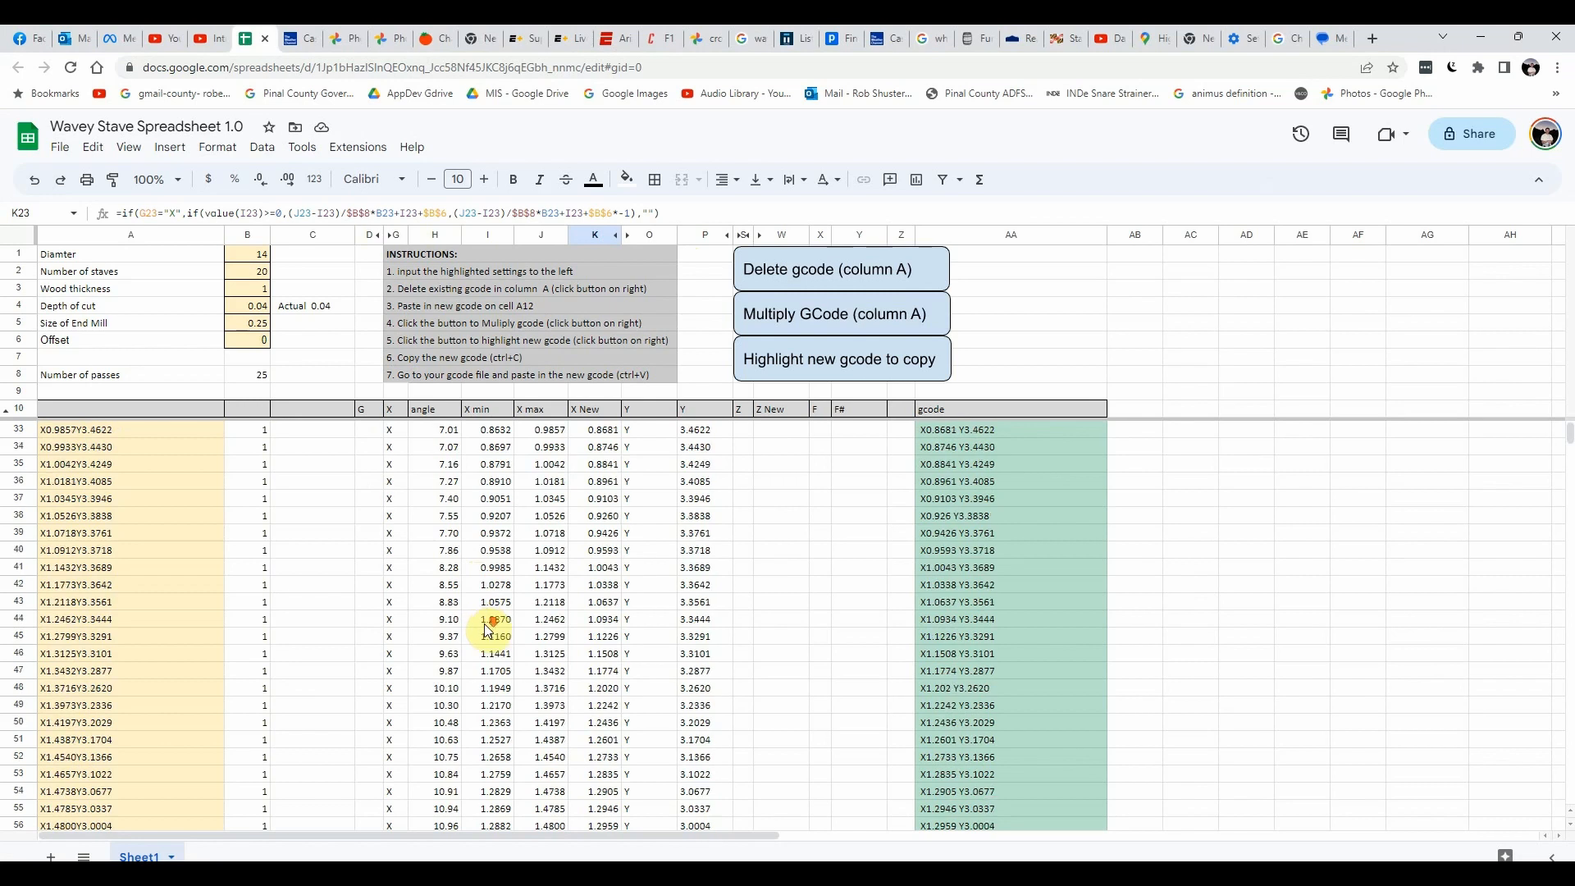
scroll(468, 796, "down", 1)
left_click(455, 792)
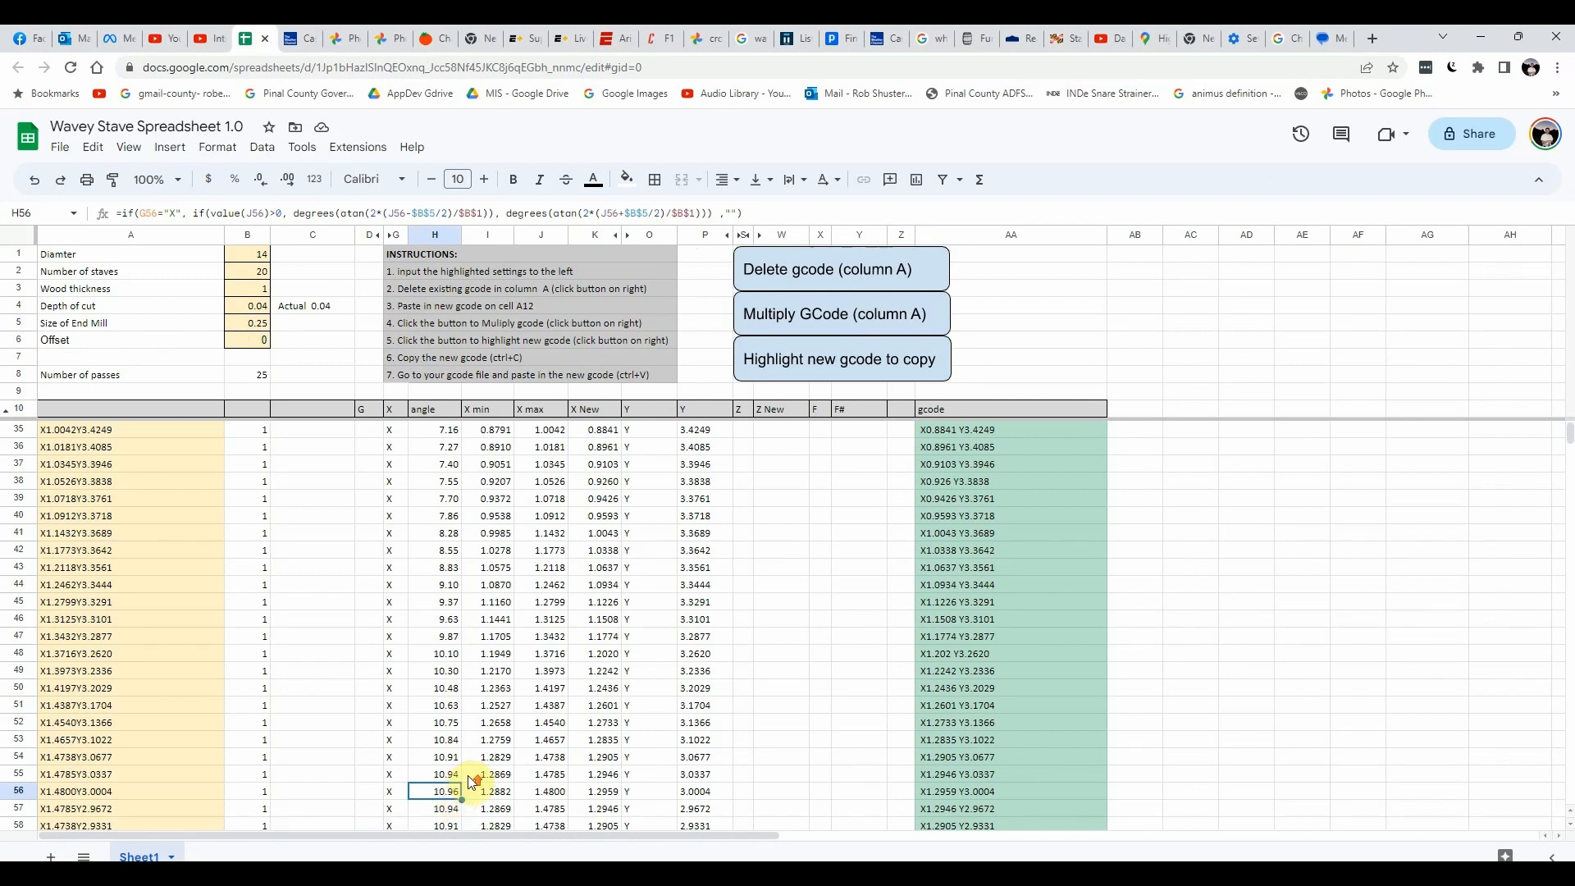
scroll(471, 779, "up", 5)
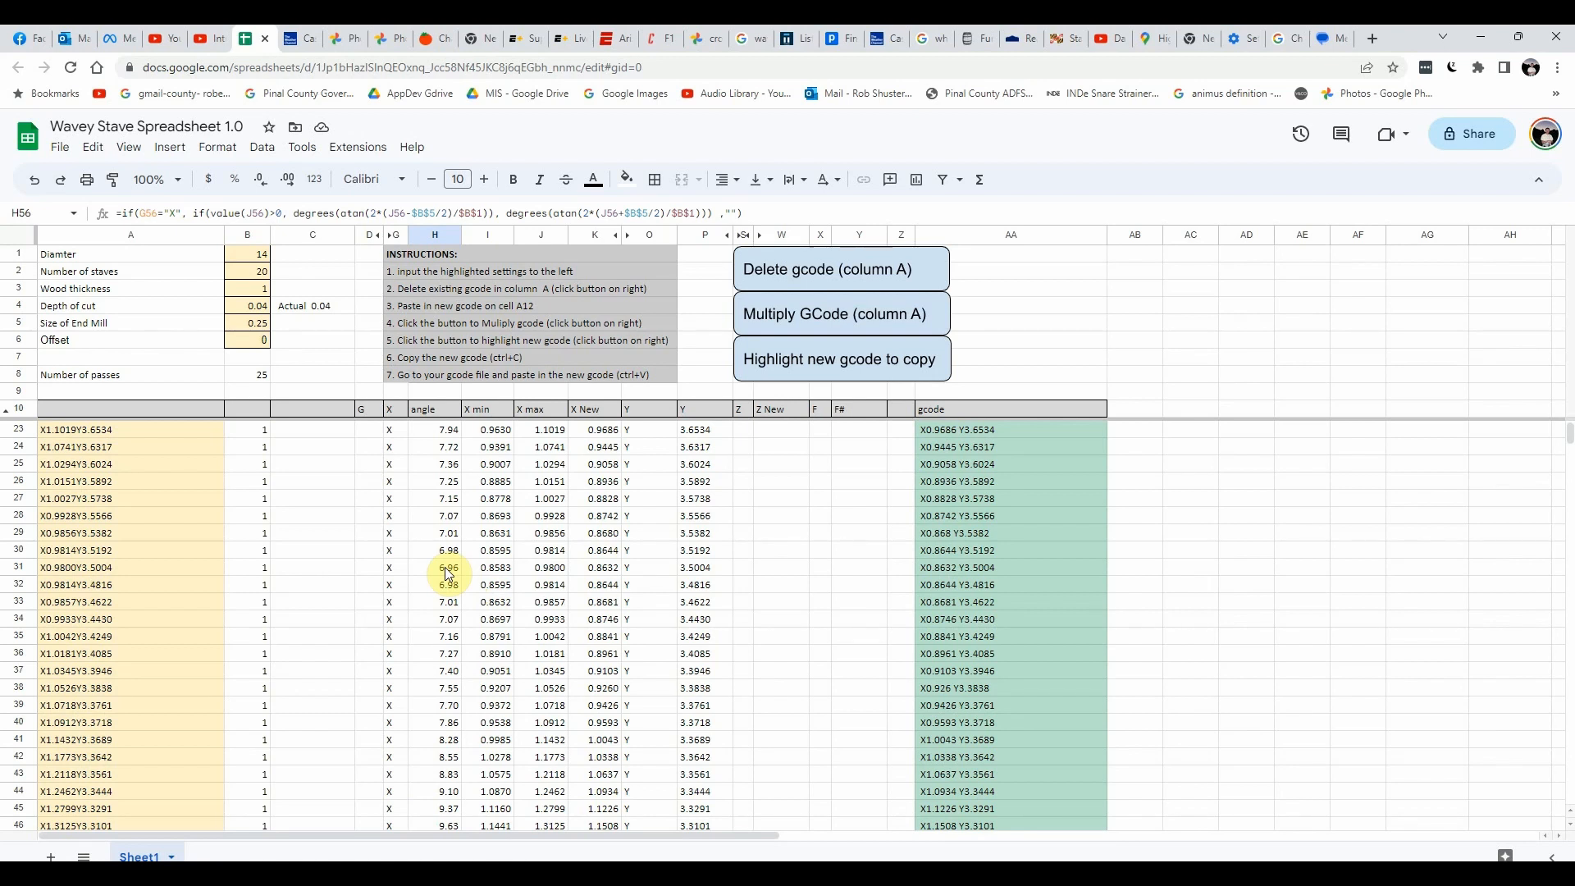
left_click(442, 569)
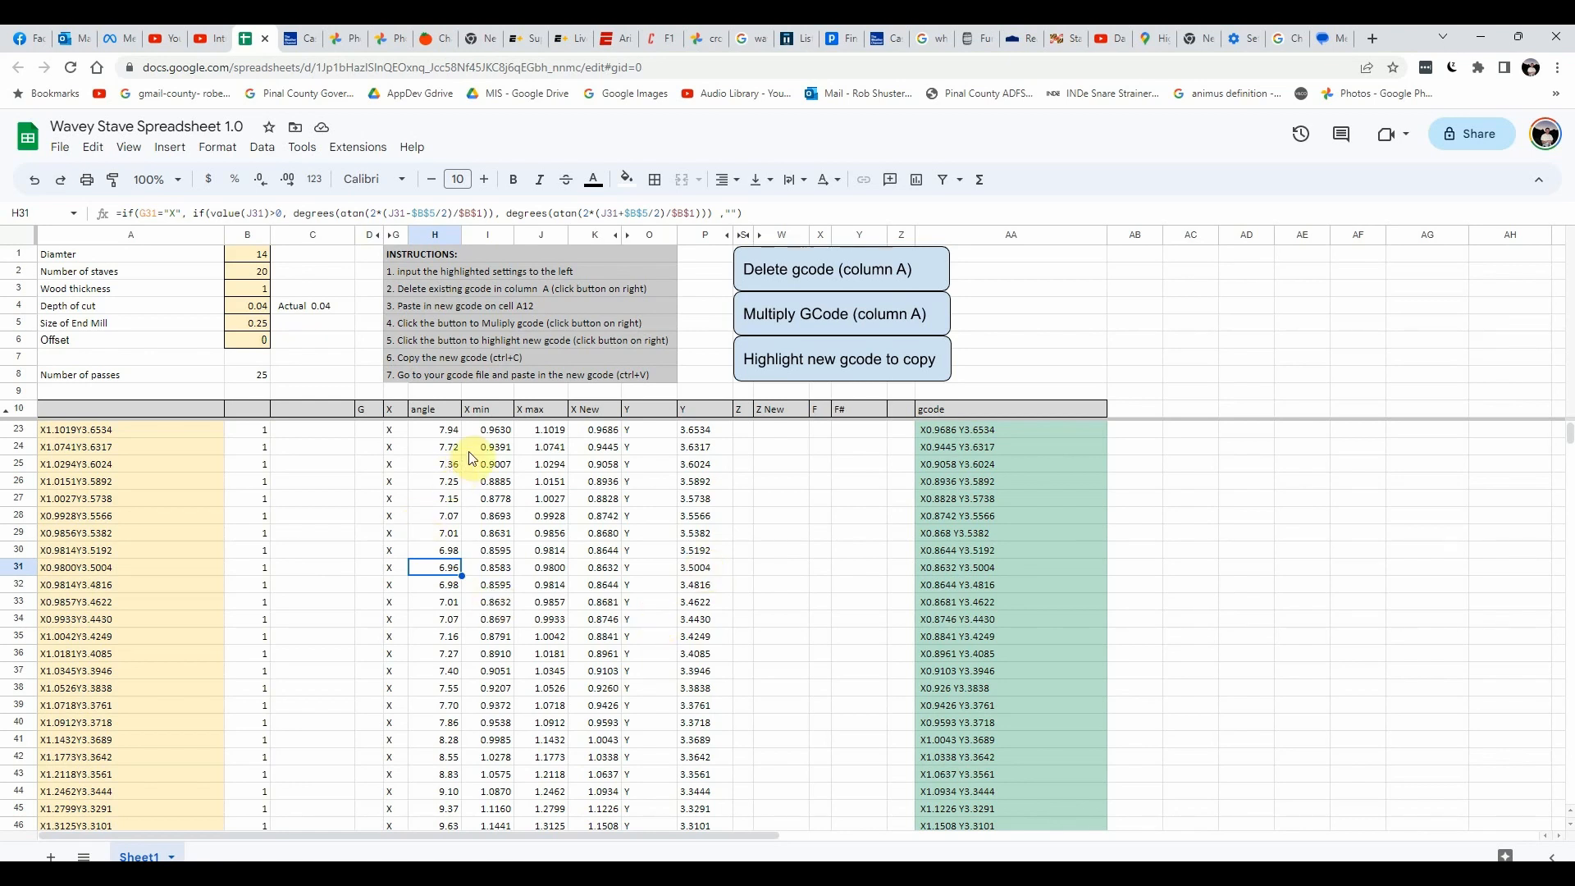
Step: Return to the first cutting move and inspect the X max formula in J15
scroll(475, 458, "up", 1)
scroll(475, 458, "up", 2)
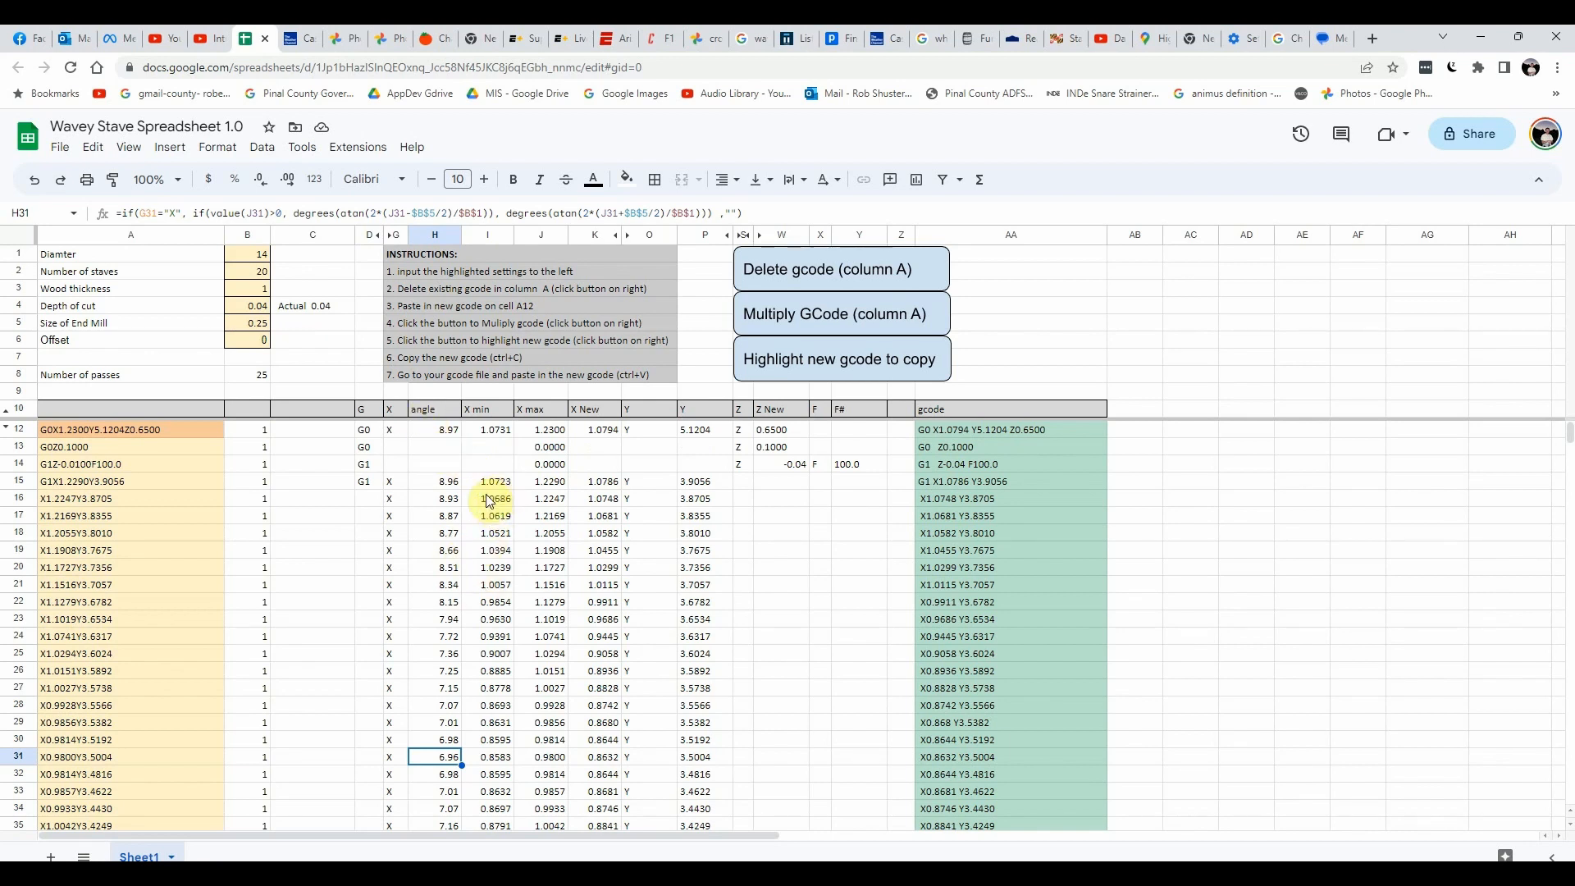
left_click(554, 482)
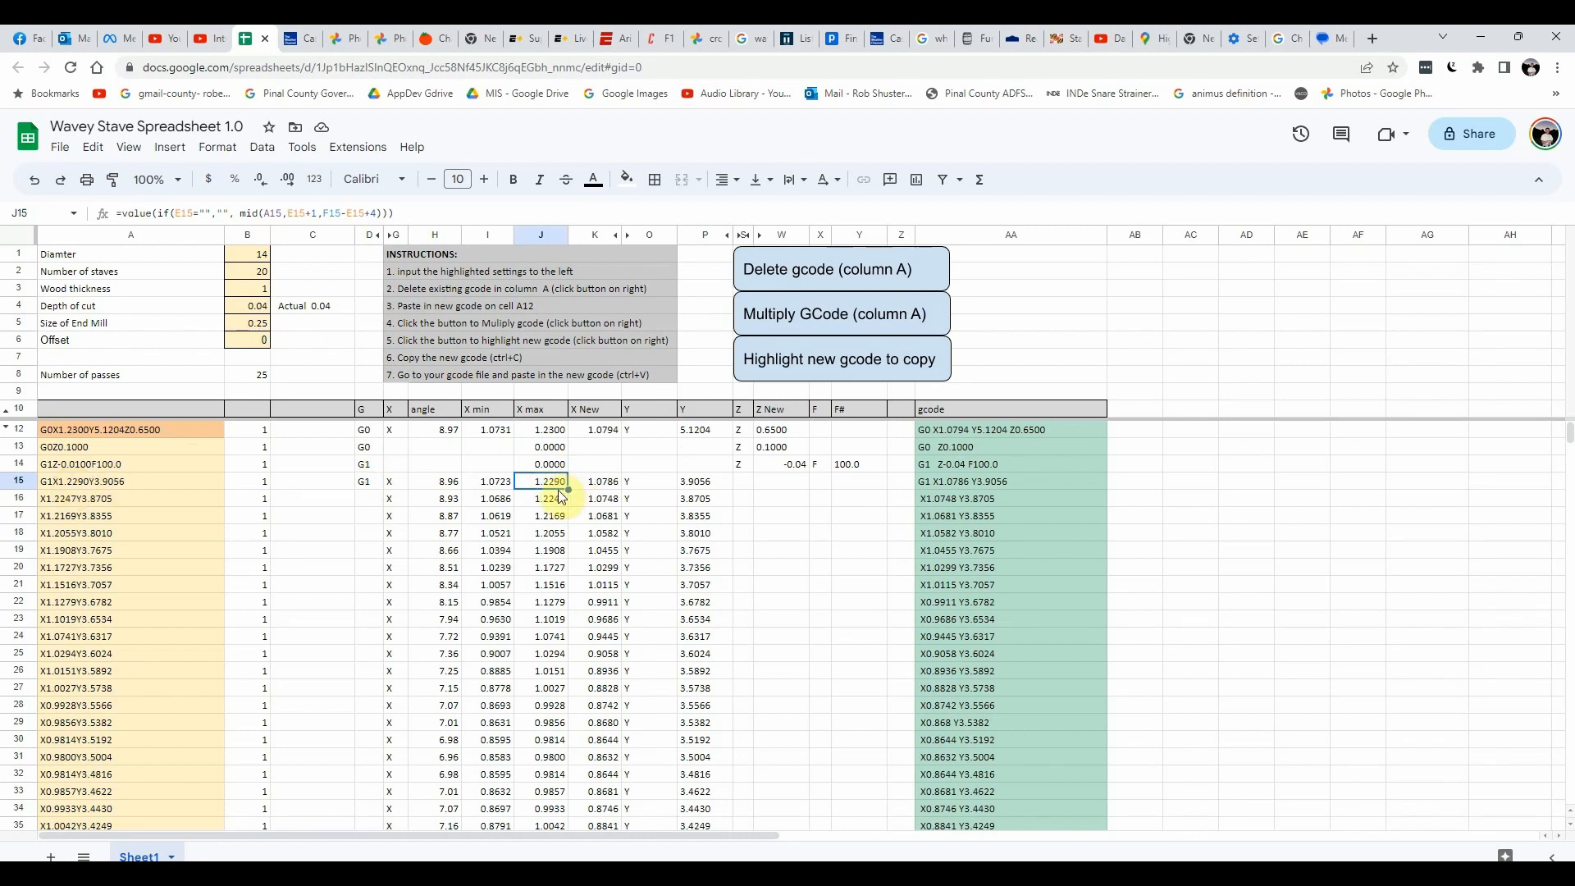
Step: Go through the G-code passes in column A down to the end of the final pass
left_click(128, 573)
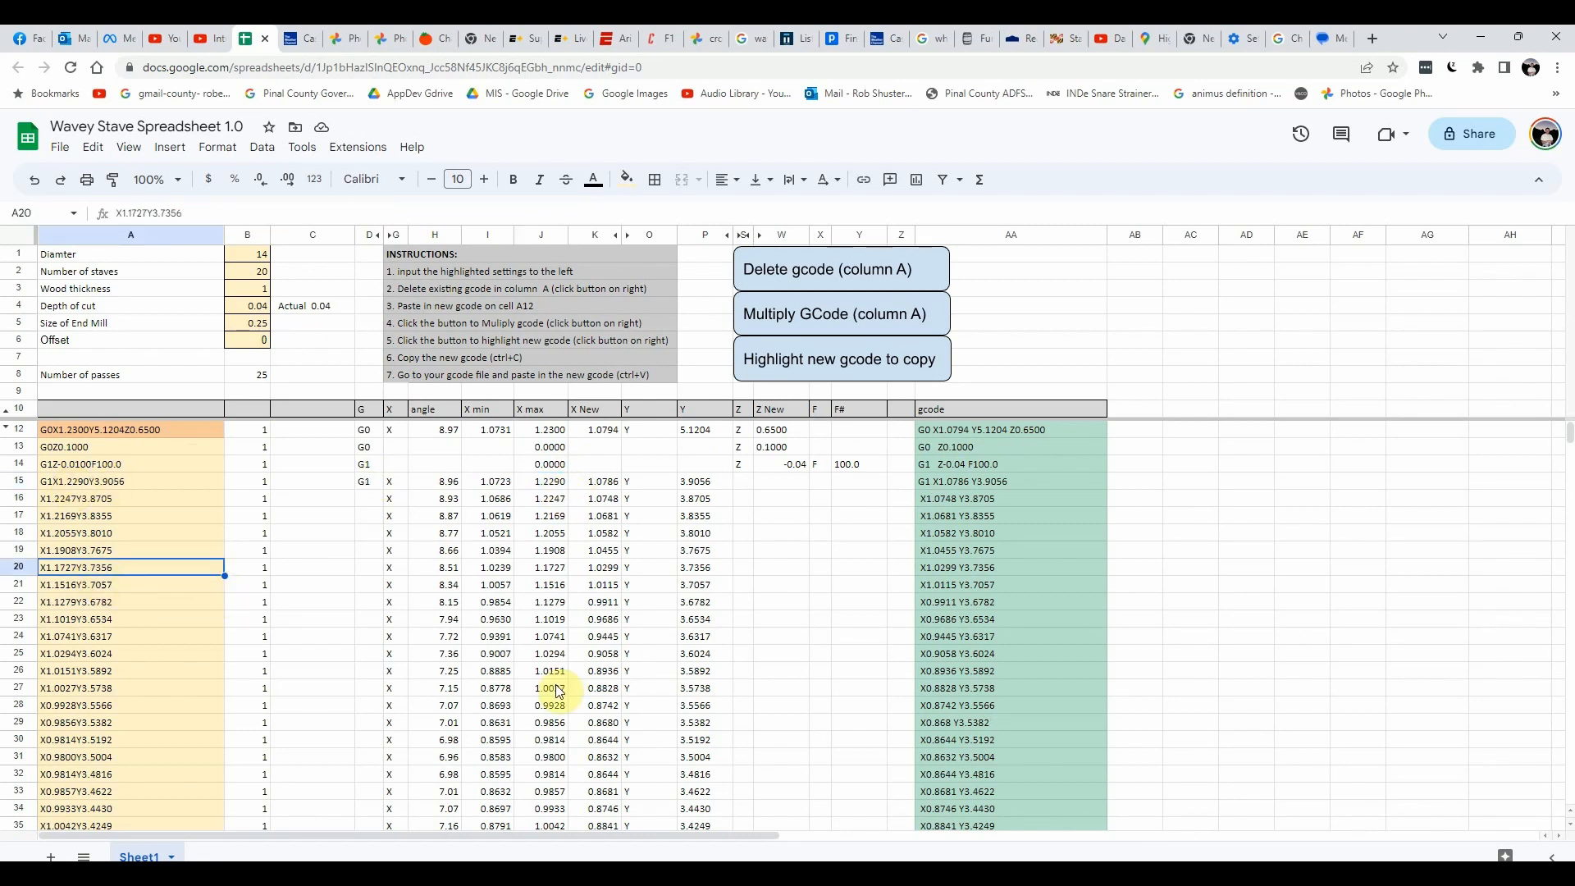
key("ctrl+Down")
key("ctrl+Down")
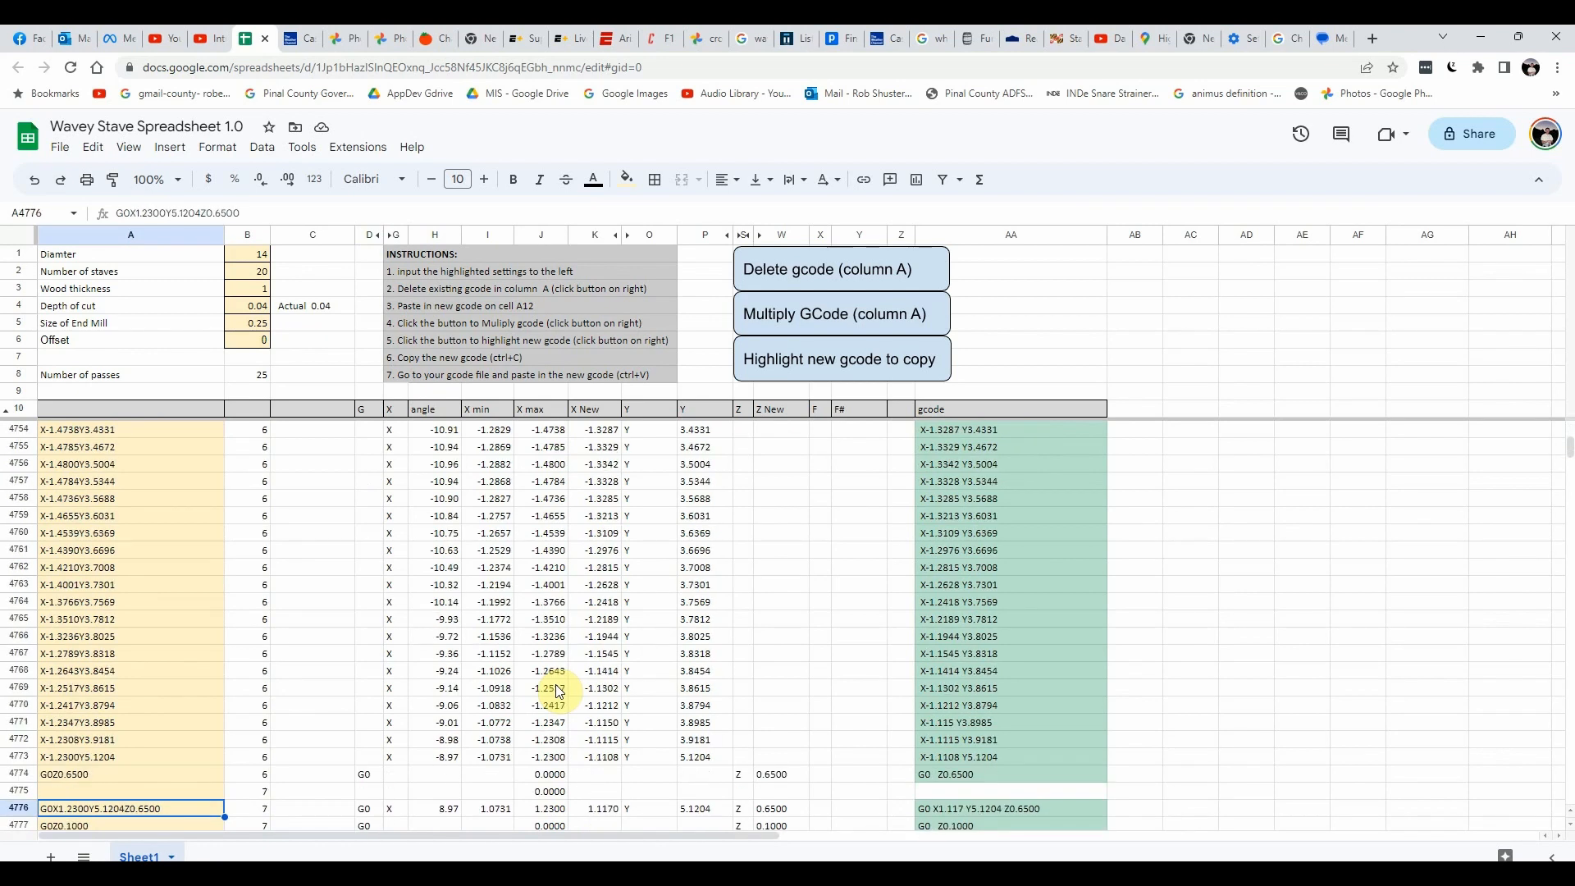
key("ctrl+Down")
key("ctrl+Down")
key("ctrl+Down")
key("ctrl+Down")
key("ctrl+Down")
key("ctrl+Down")
key("ctrl+Down")
key("ctrl+Down")
key("ctrl+Down")
key("ctrl+Down")
key("ctrl+Down")
key("ctrl+Down")
key("ctrl+Down")
key("ctrl+Down")
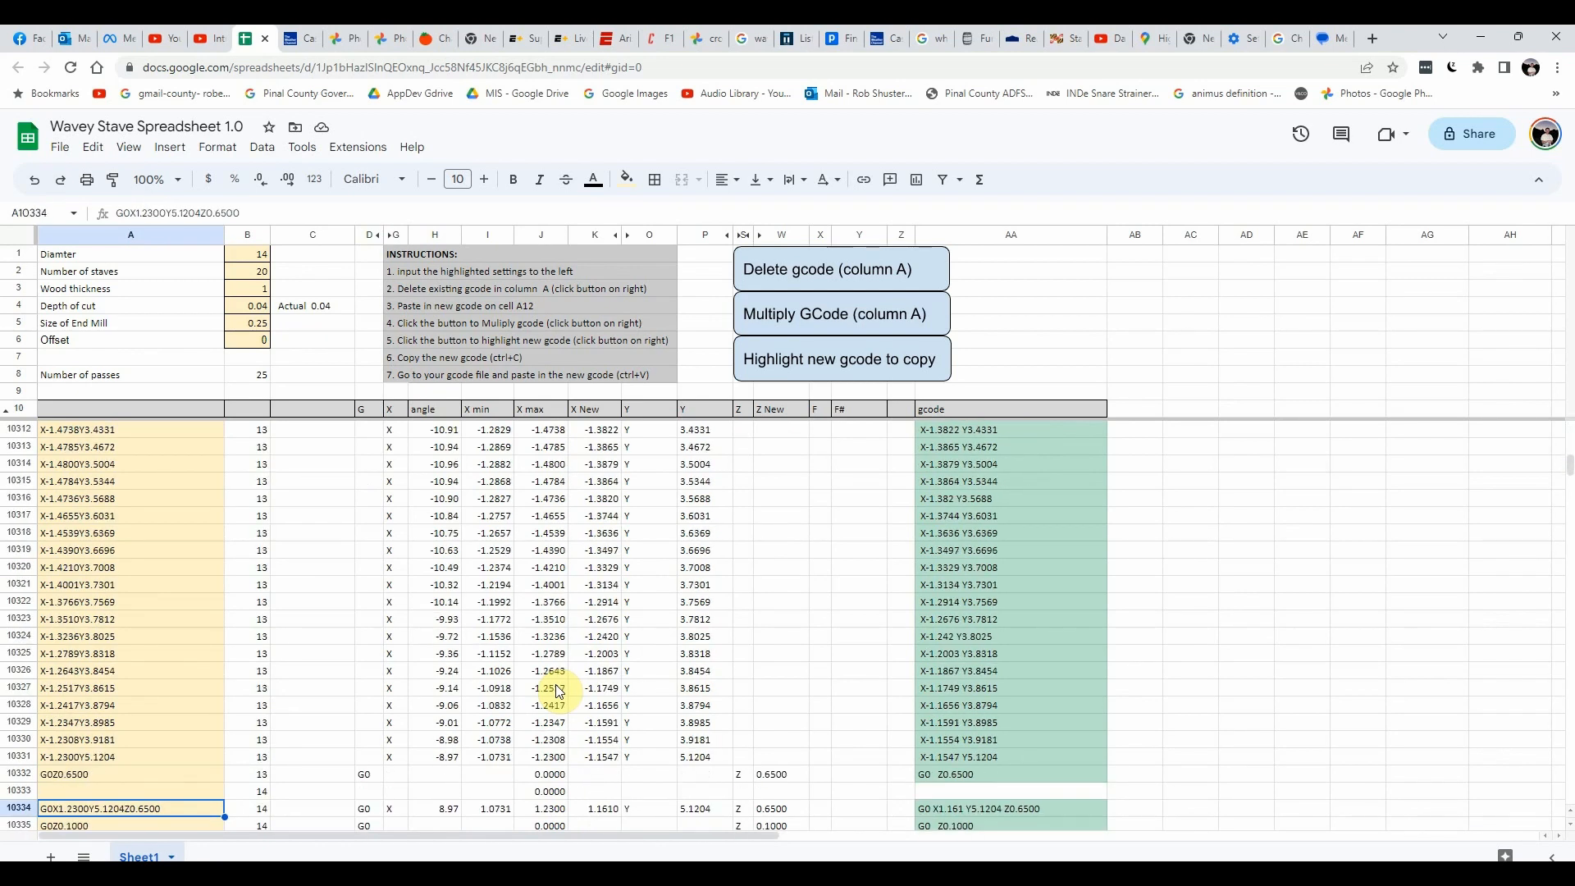
key("ctrl+Down")
key("ctrl+Down")
key("ctrl+Down")
key("ctrl+Down")
key("ctrl+Down")
key("ctrl+Down")
key("ctrl+Down")
key("ctrl+Down")
key("ctrl+Down")
key("ctrl+Down")
key("ctrl+Down")
key("ctrl+Down")
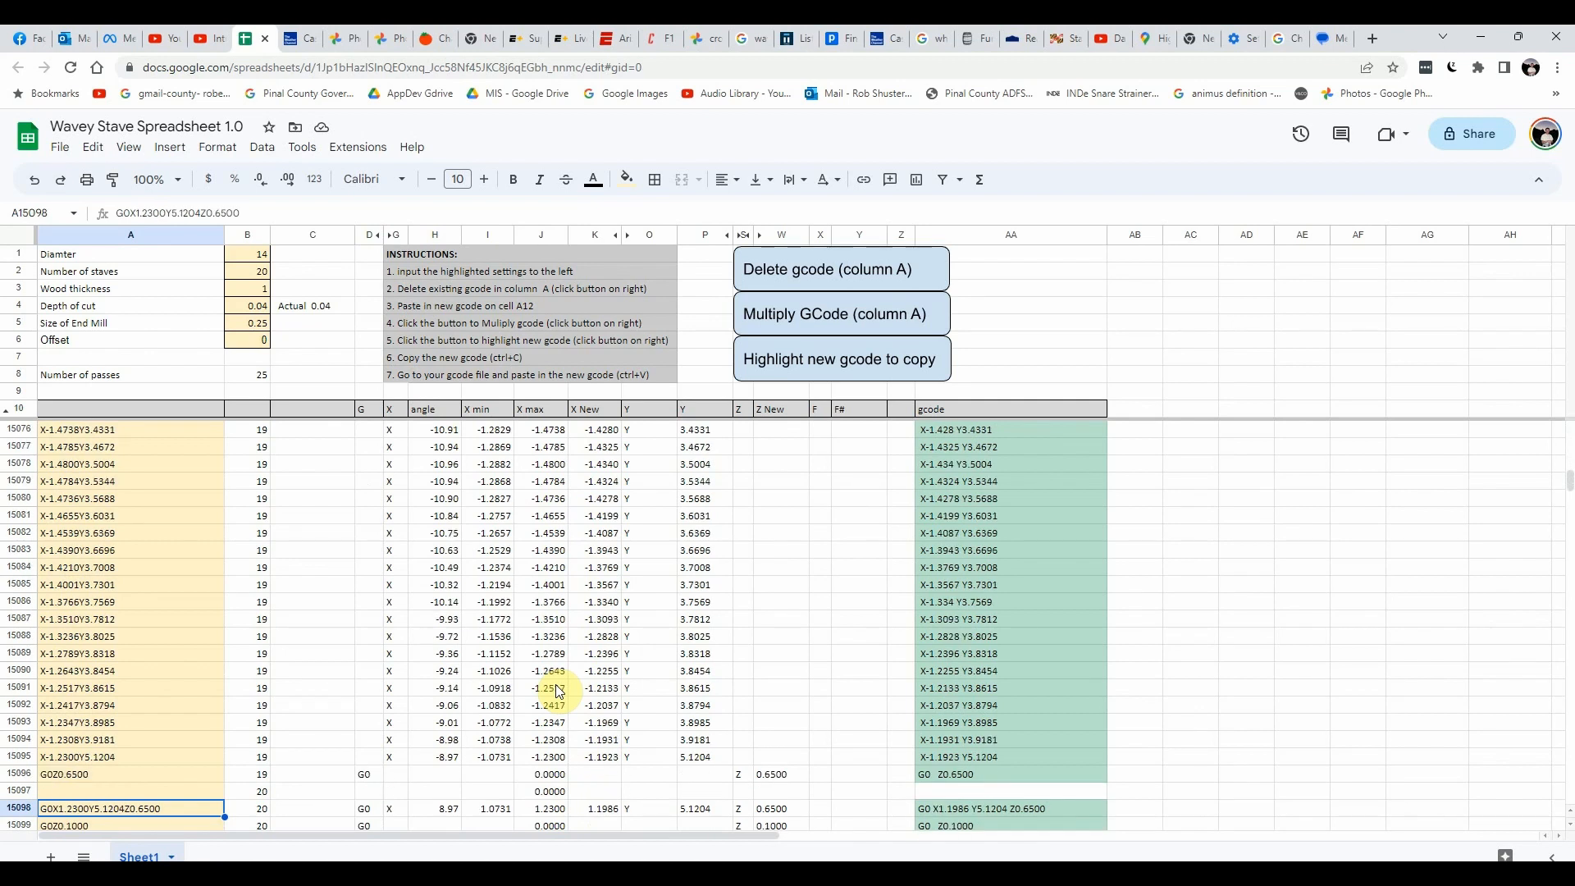
key("ctrl+Down")
key("ctrl+Down")
key("ctrl+Down")
key("ctrl+Down")
key("ctrl+Down")
key("ctrl+Down")
key("ctrl+Down")
key("ctrl+Down")
key("ctrl+Down")
key("ctrl+Down")
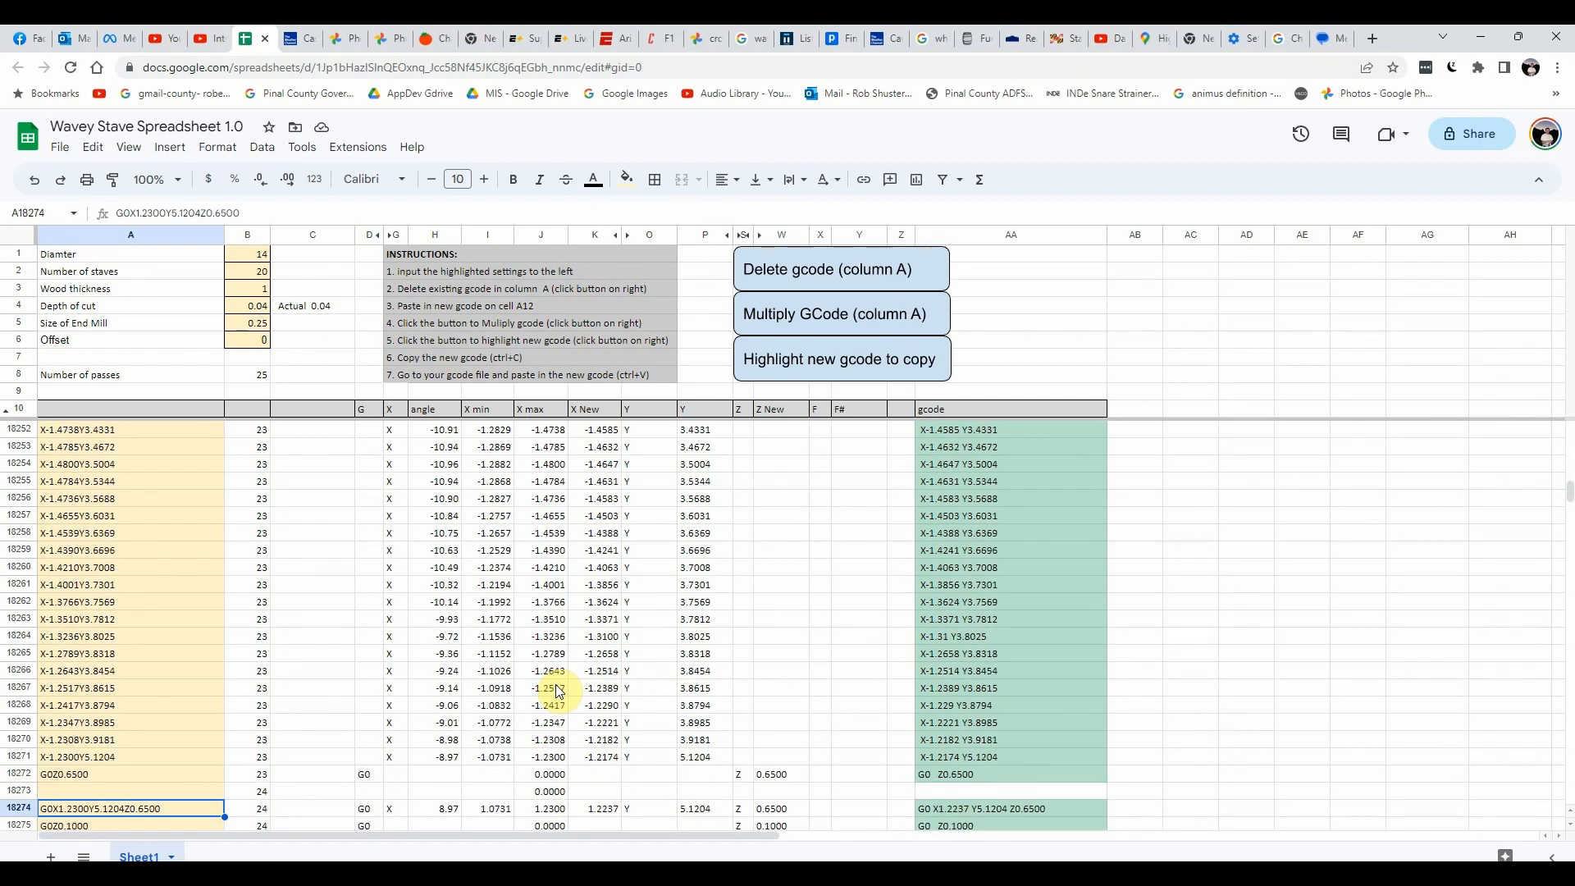
key("ctrl+Down")
key("ctrl+Down")
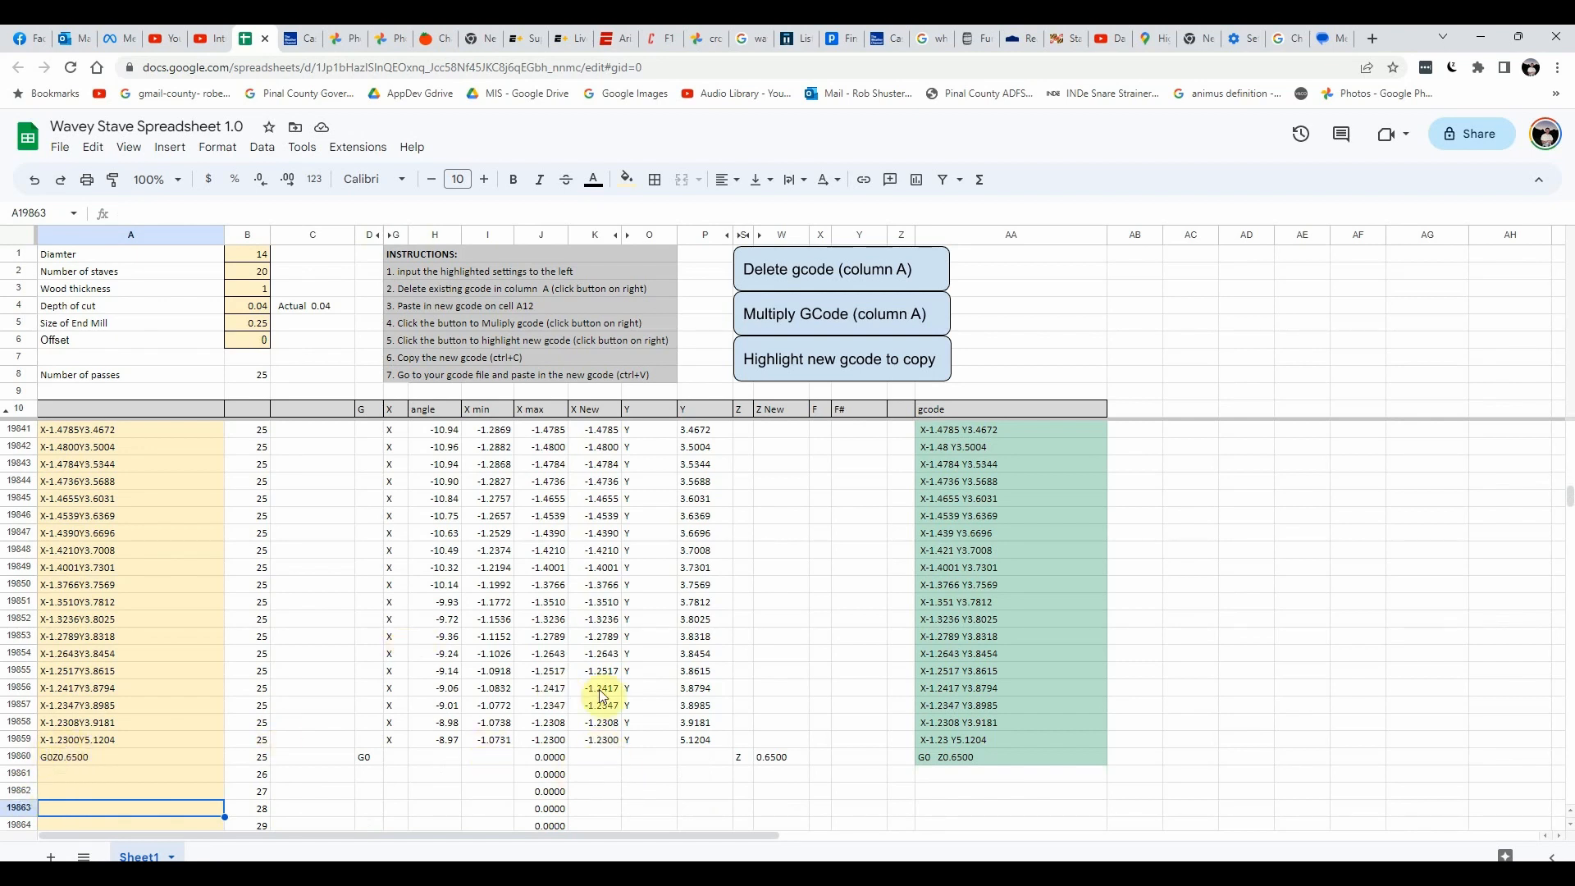
Step: Inspect the combined gcode formula in AA19859 and compare X max with X New in the final pass
left_click(947, 740)
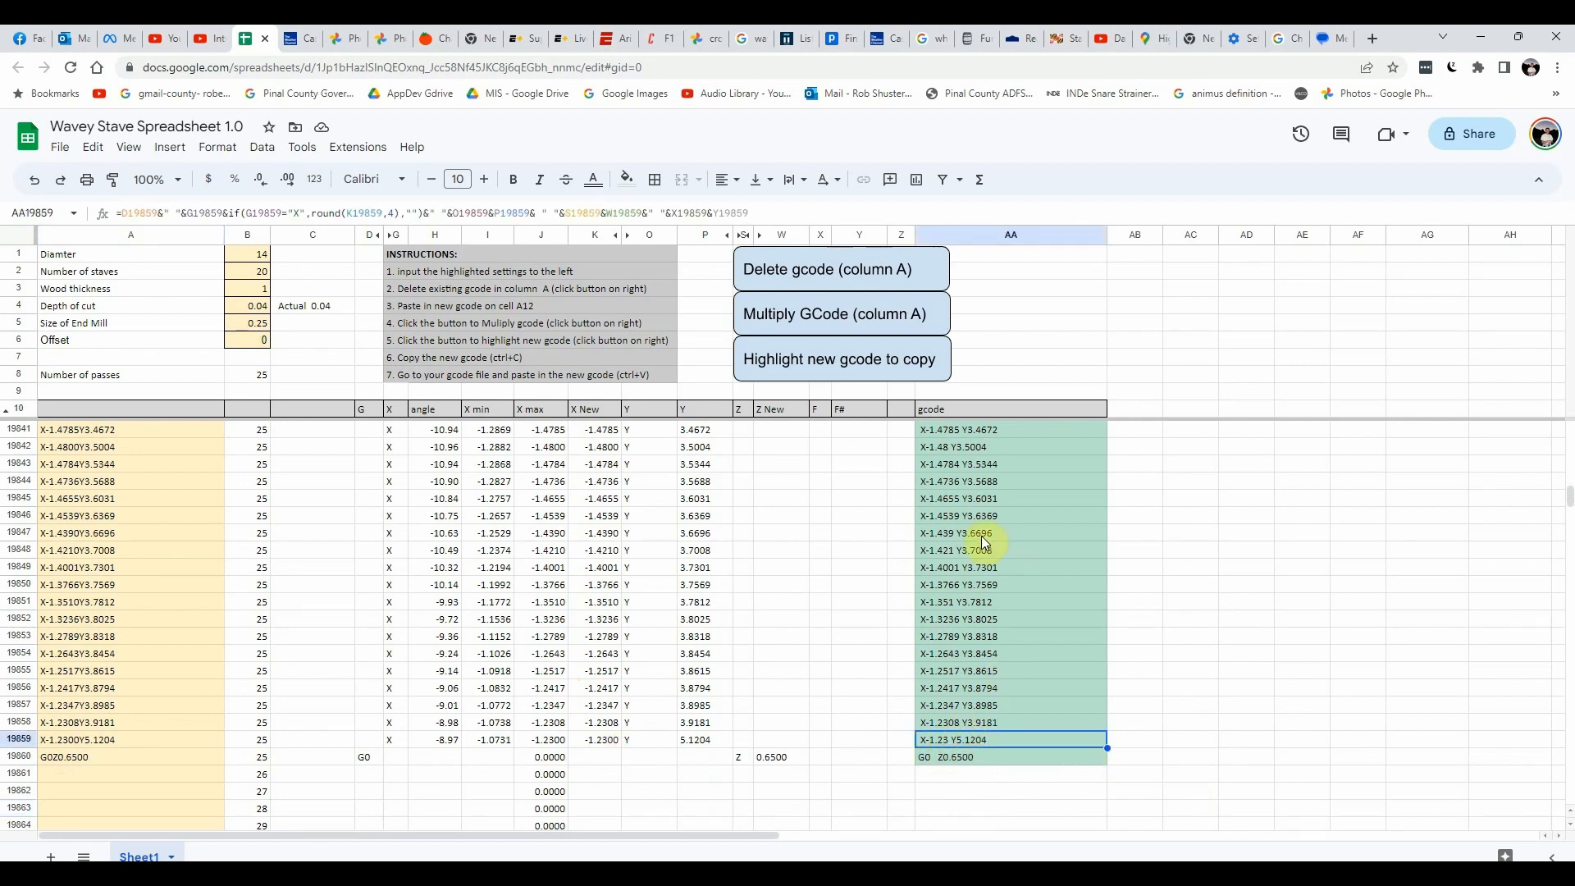
scroll(1028, 606, "up", 5)
scroll(1028, 608, "down", 5)
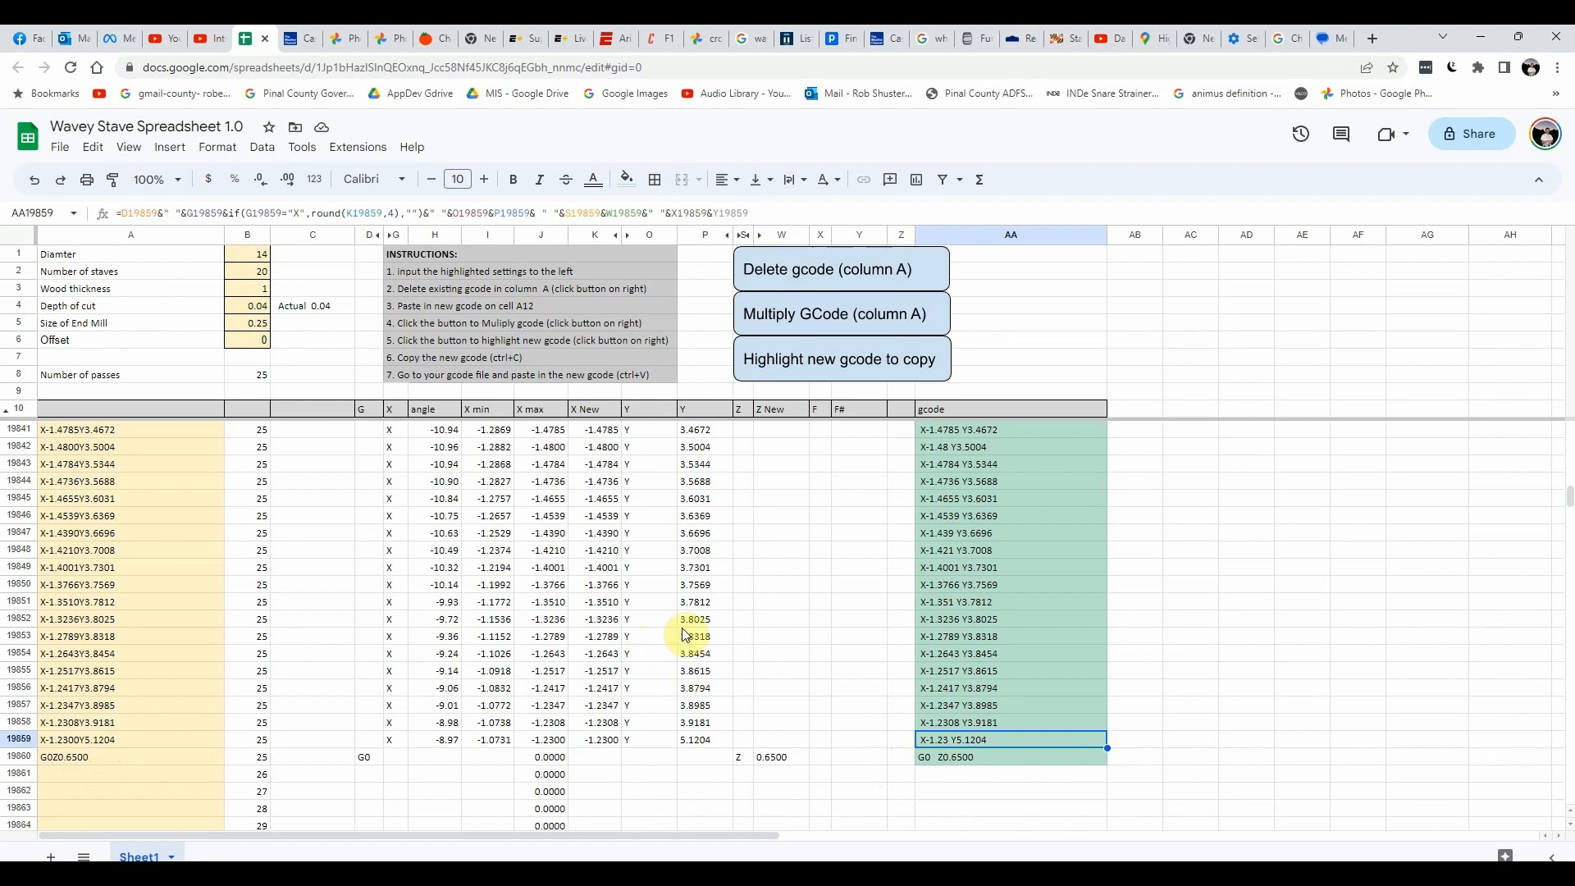
scroll(682, 627, "up", 2)
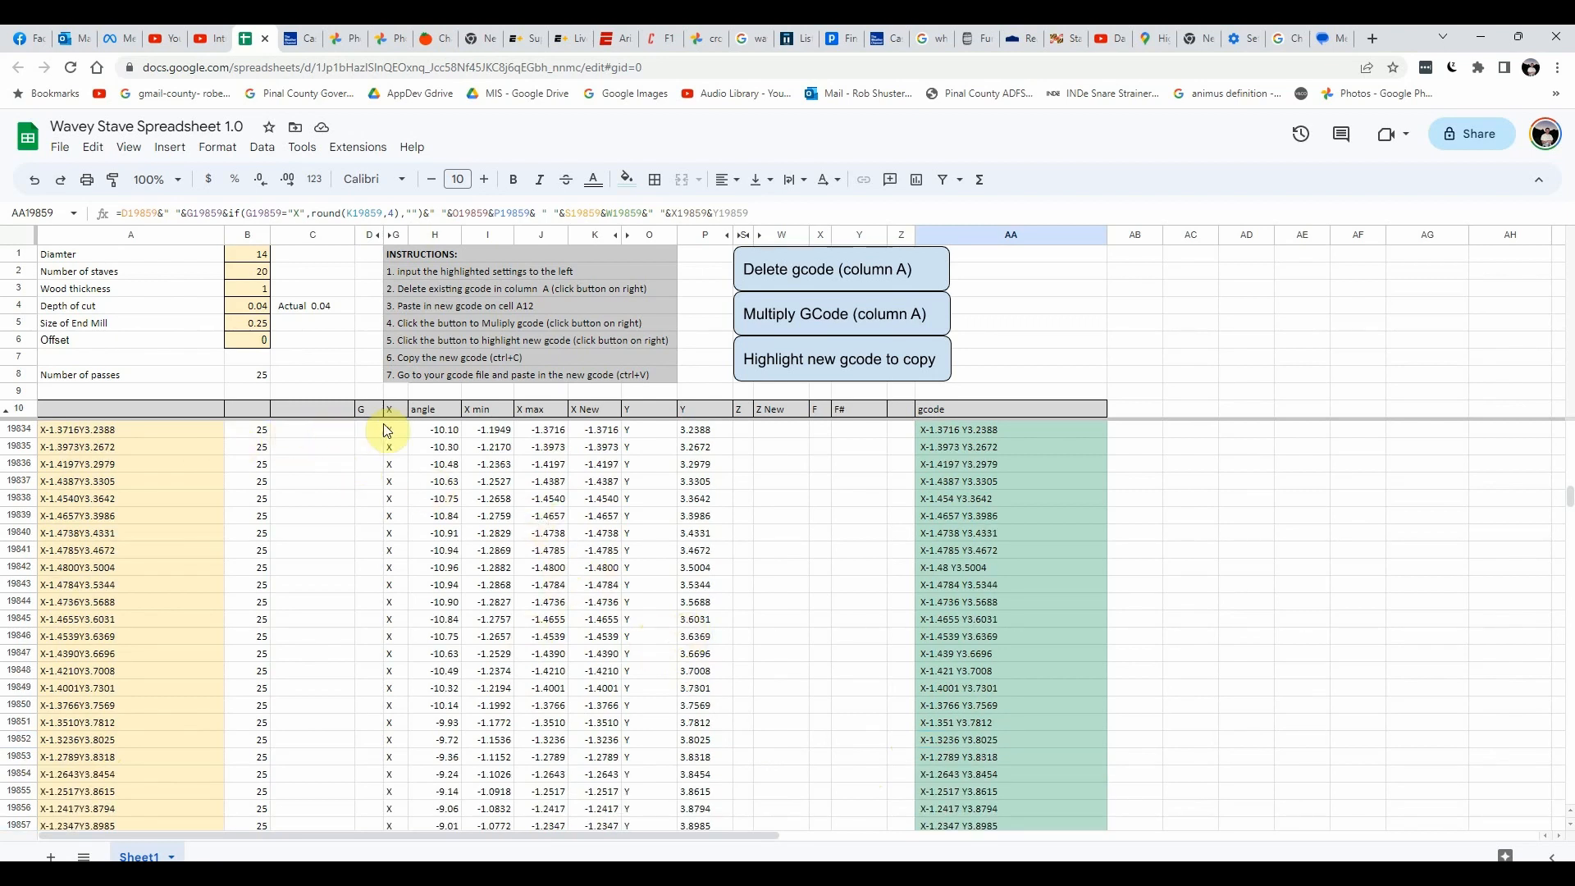
Step: Check the Z New formula in W19835, then return to the first pass and inspect the plunge depth formula in W14
left_click(784, 451)
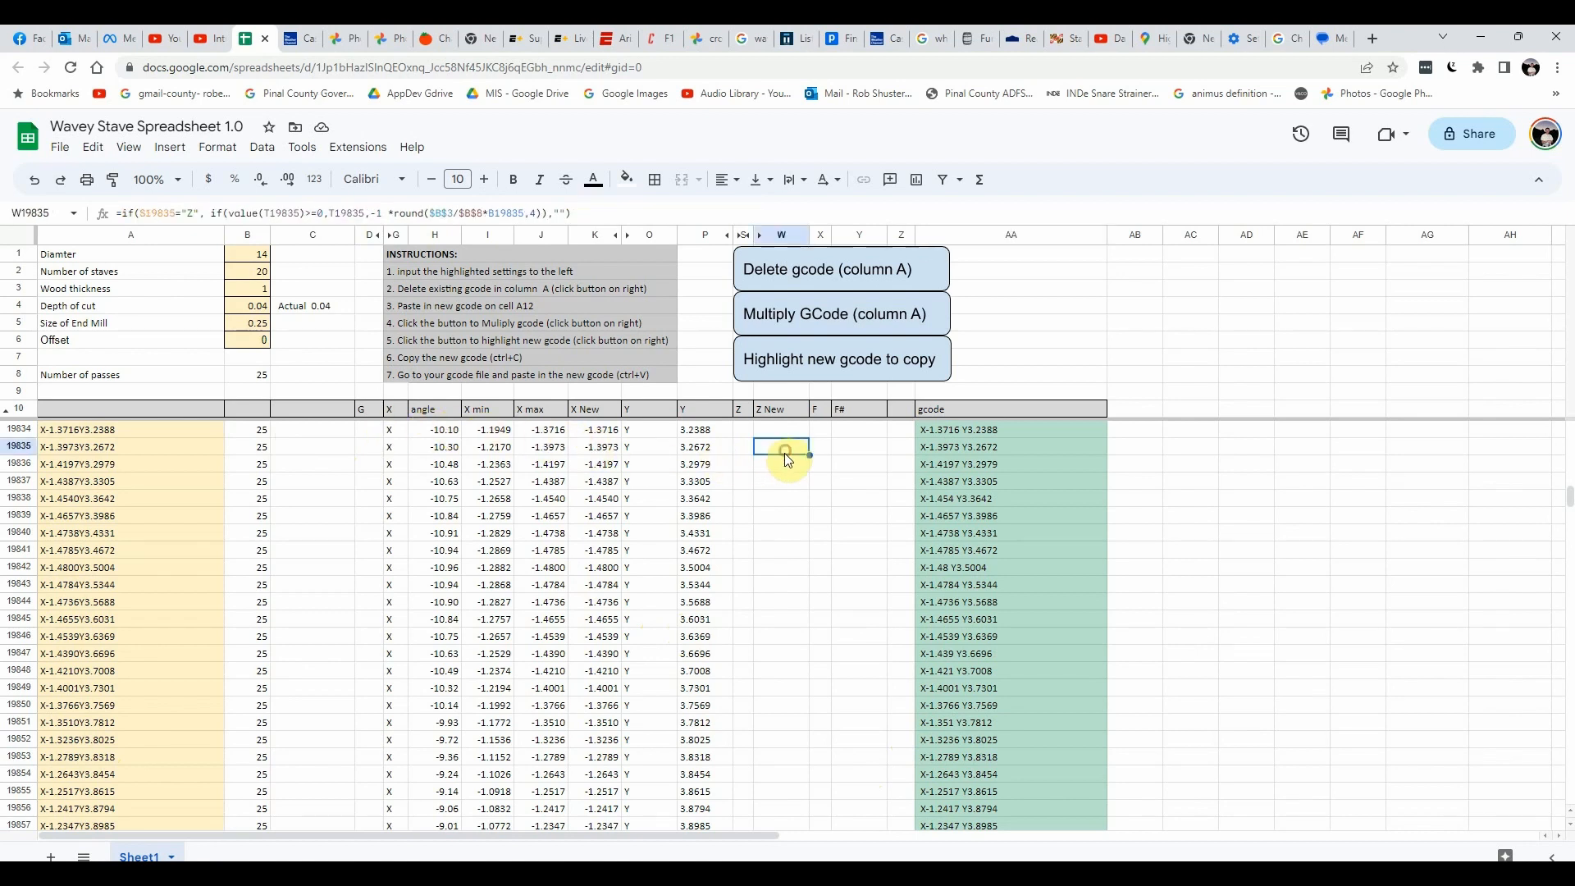
scroll(796, 458, "up", 9)
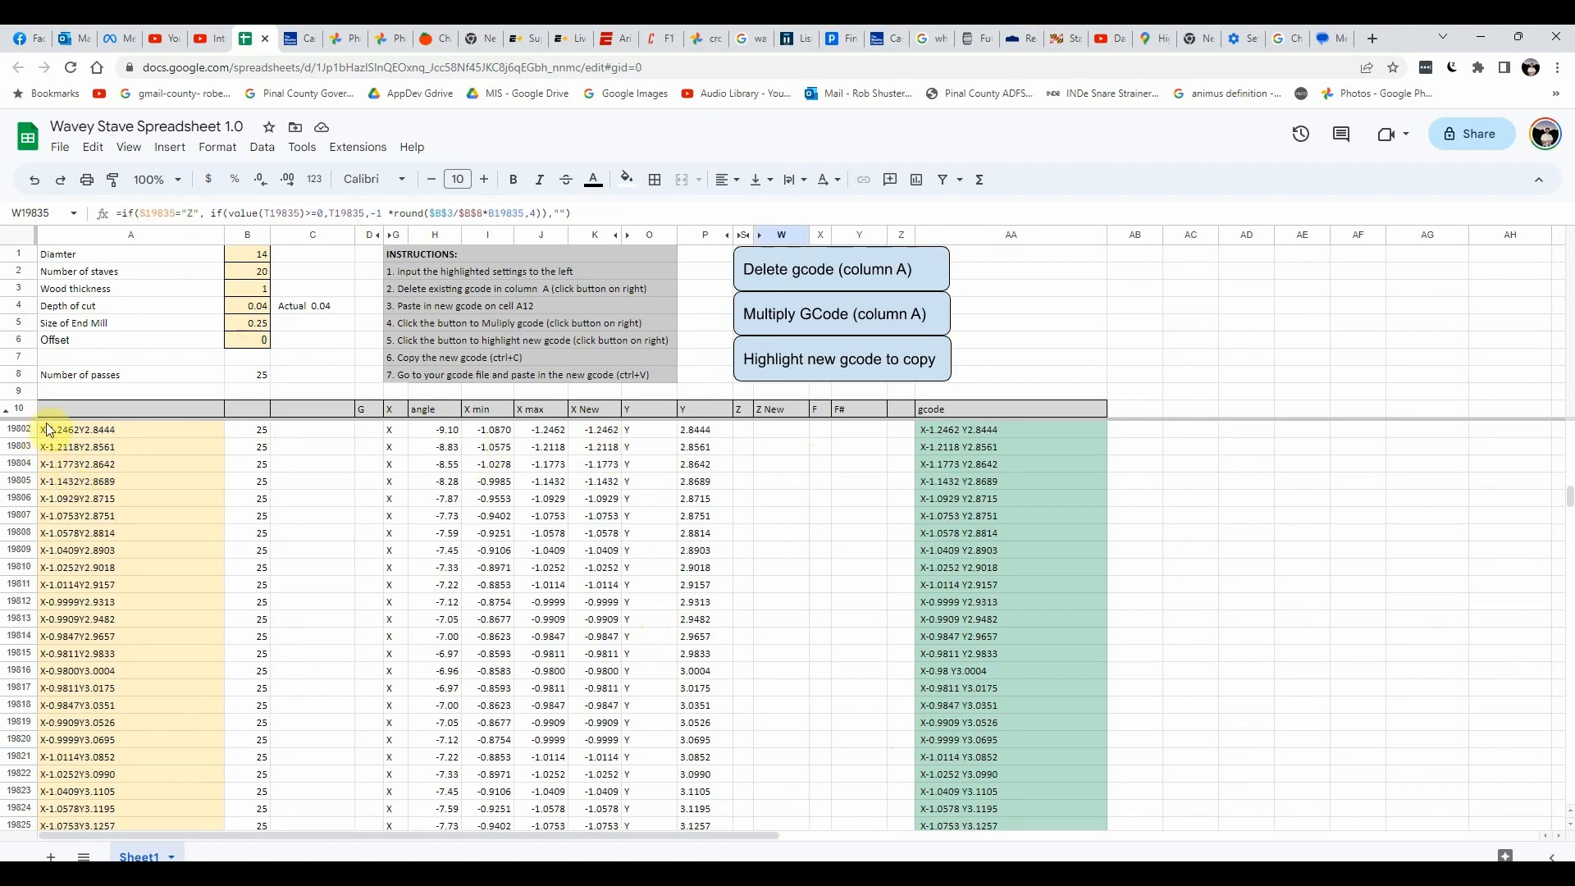
left_click(47, 429)
key("ctrl+Up")
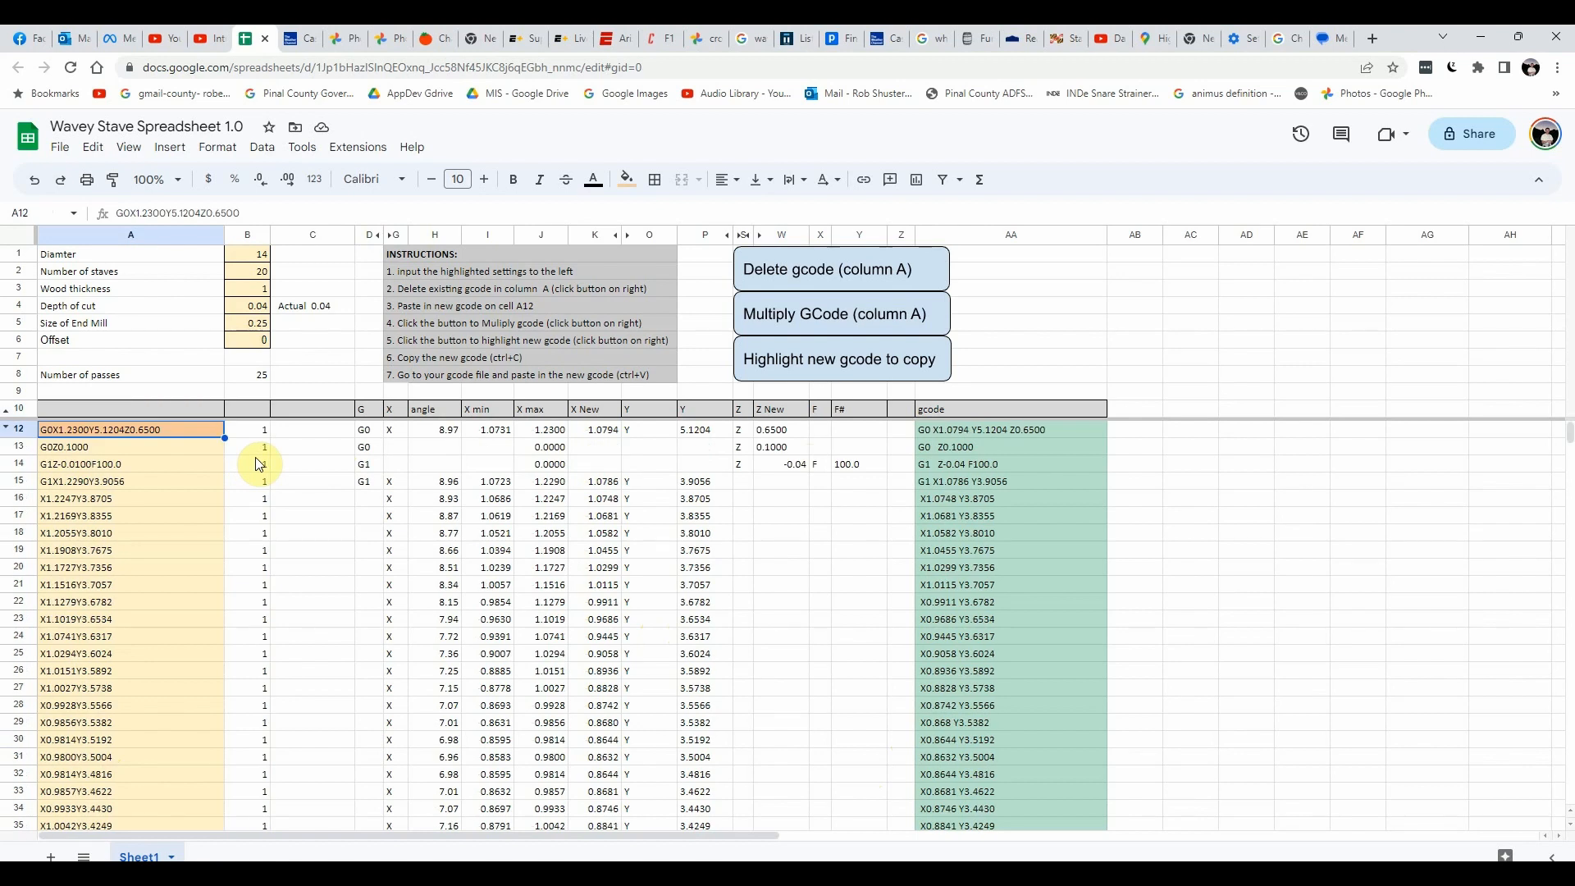
left_click(792, 465)
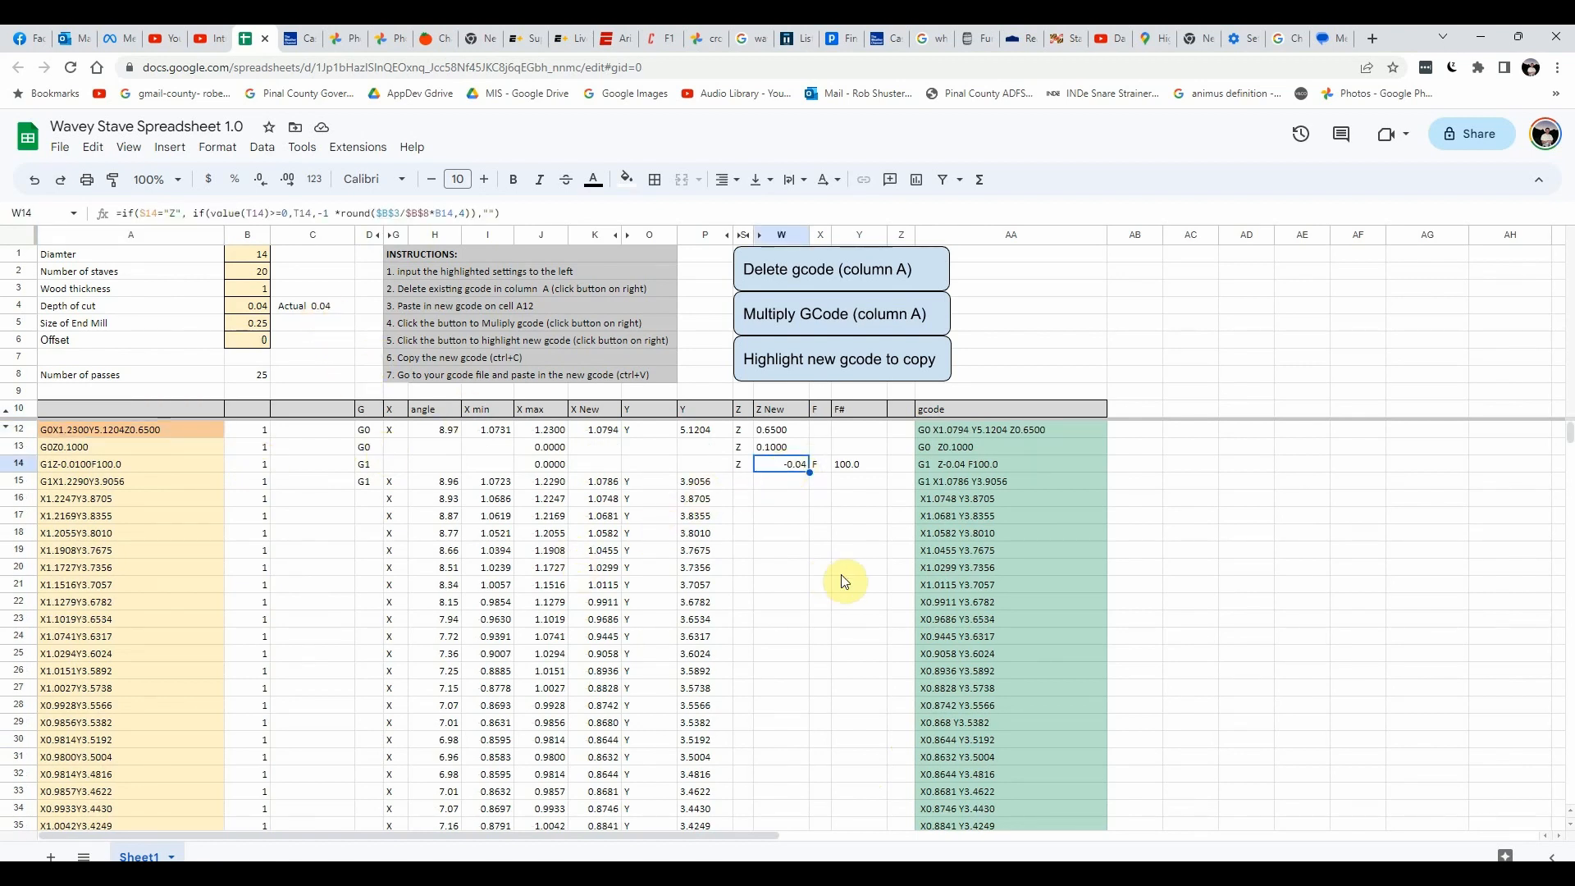
Step: Go to the start of pass 2 and inspect its pass number formula in B806 and Z New formula in W808
left_click(189, 588)
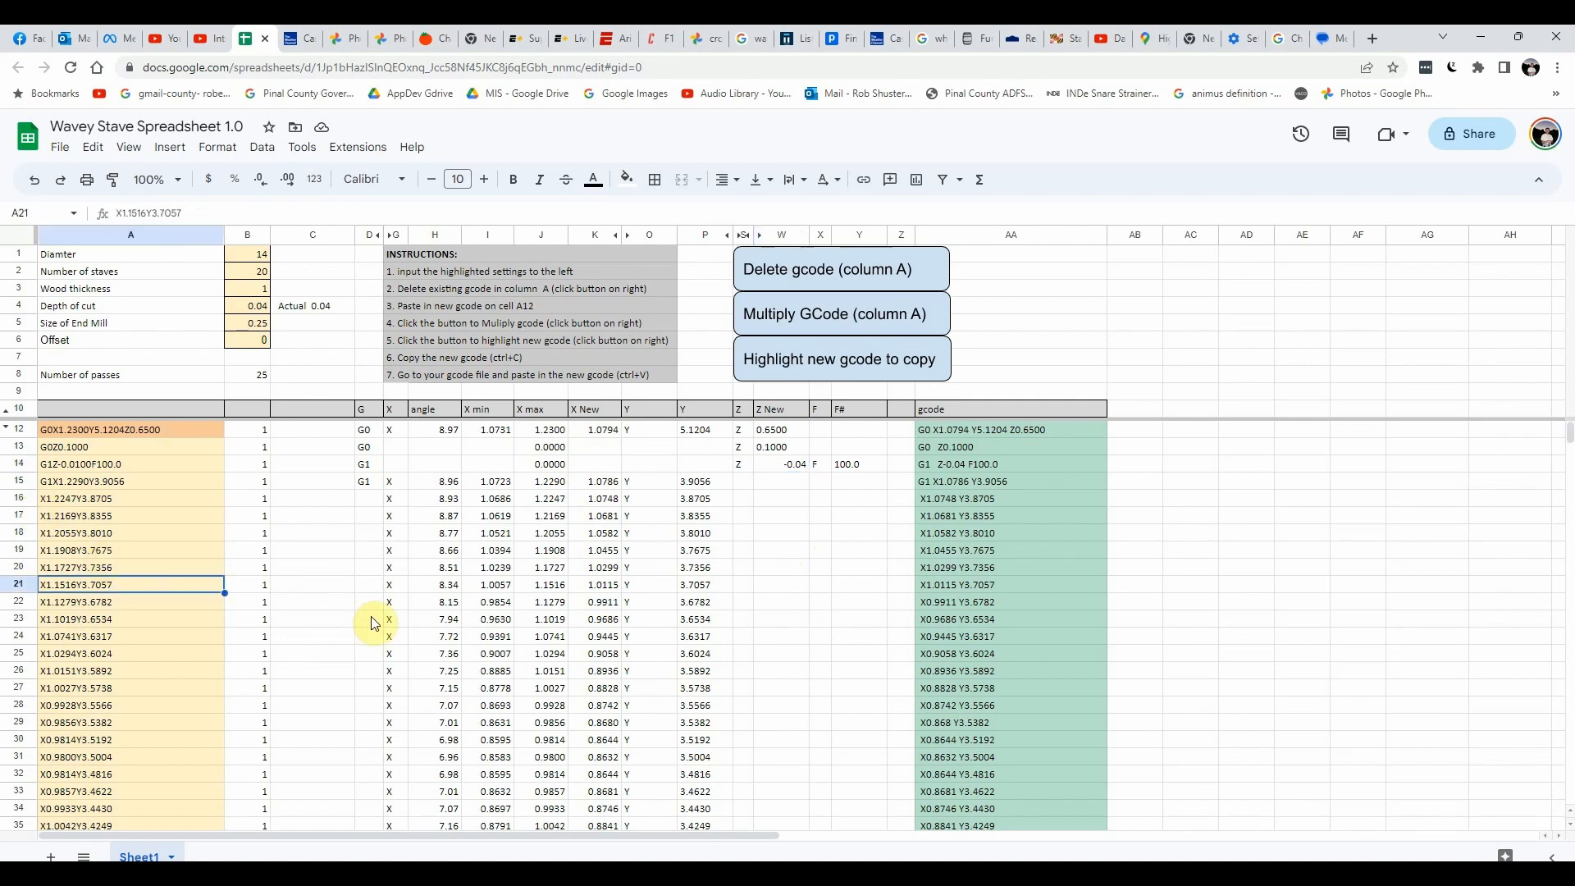
key("ctrl+Down")
key("Down")
key("Down")
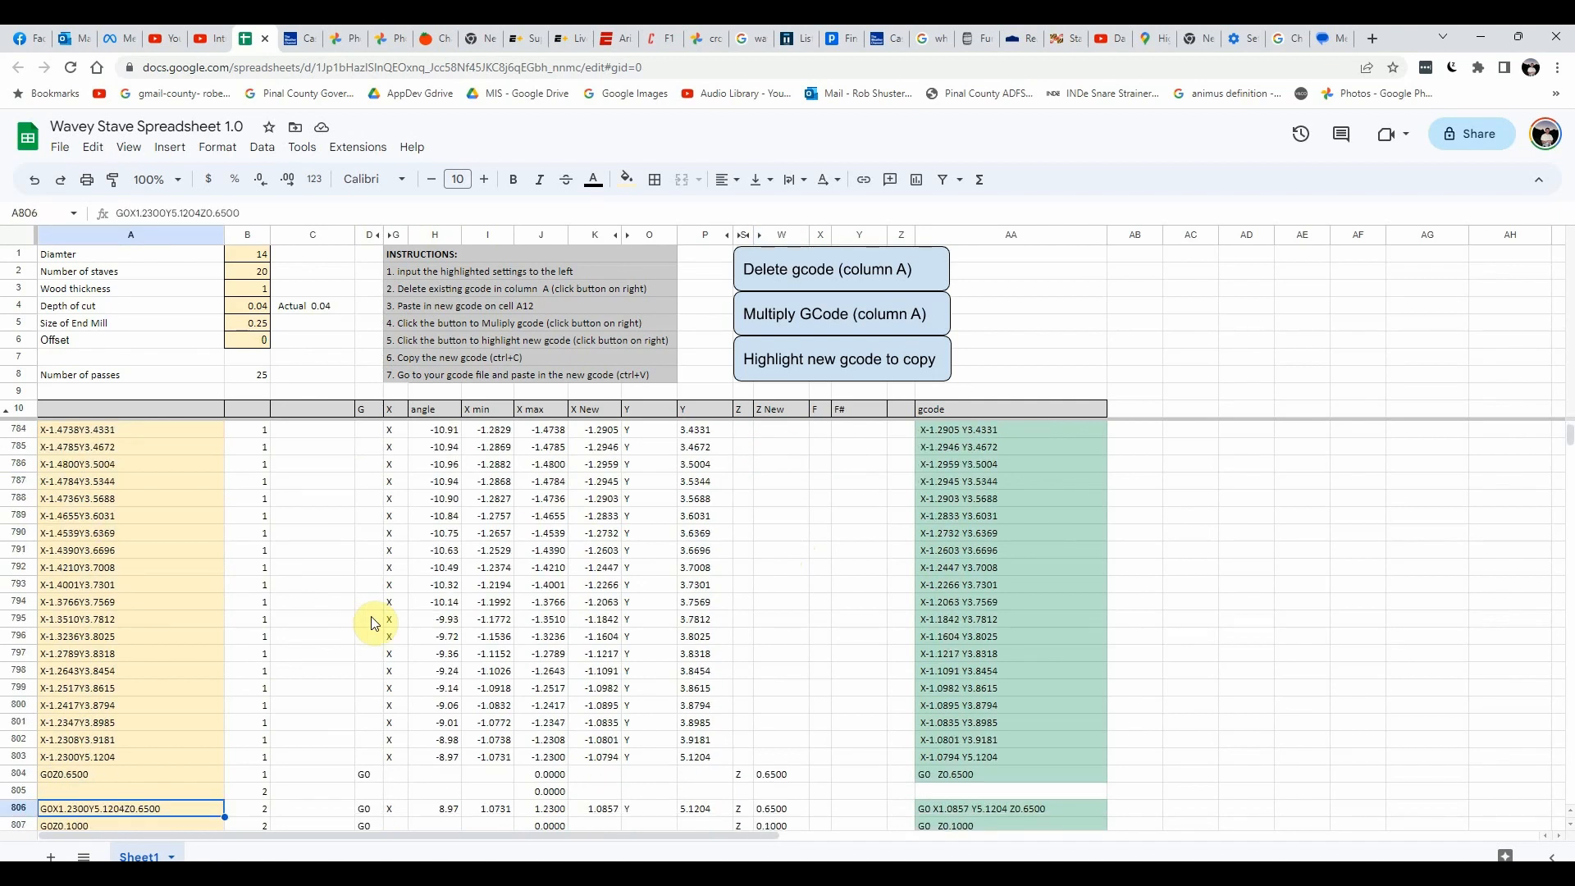
key("Right")
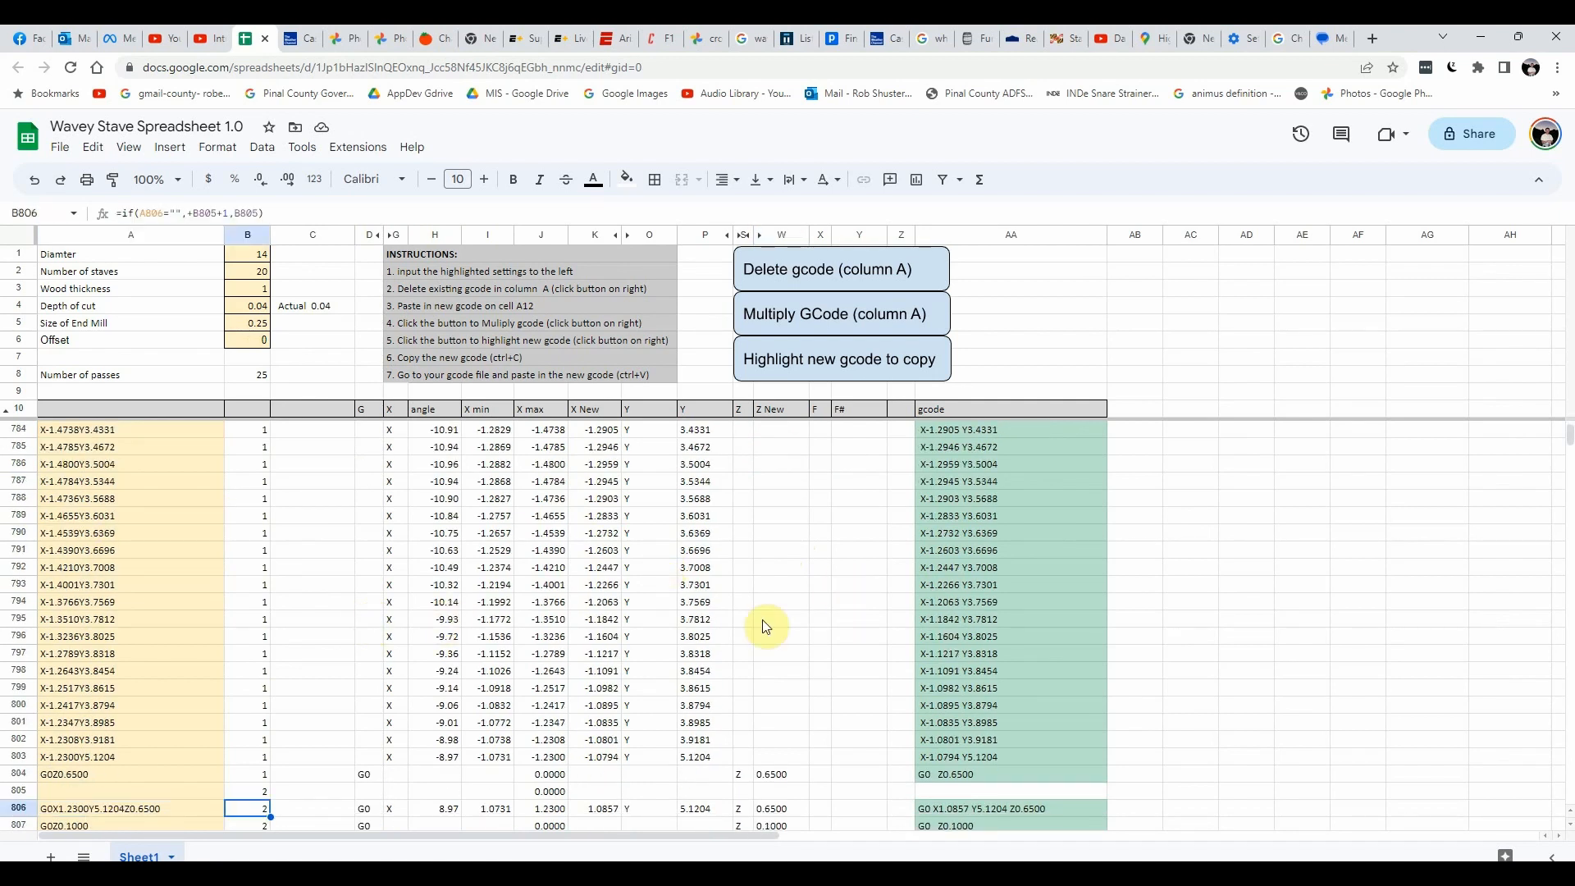
scroll(820, 796, "down", 2)
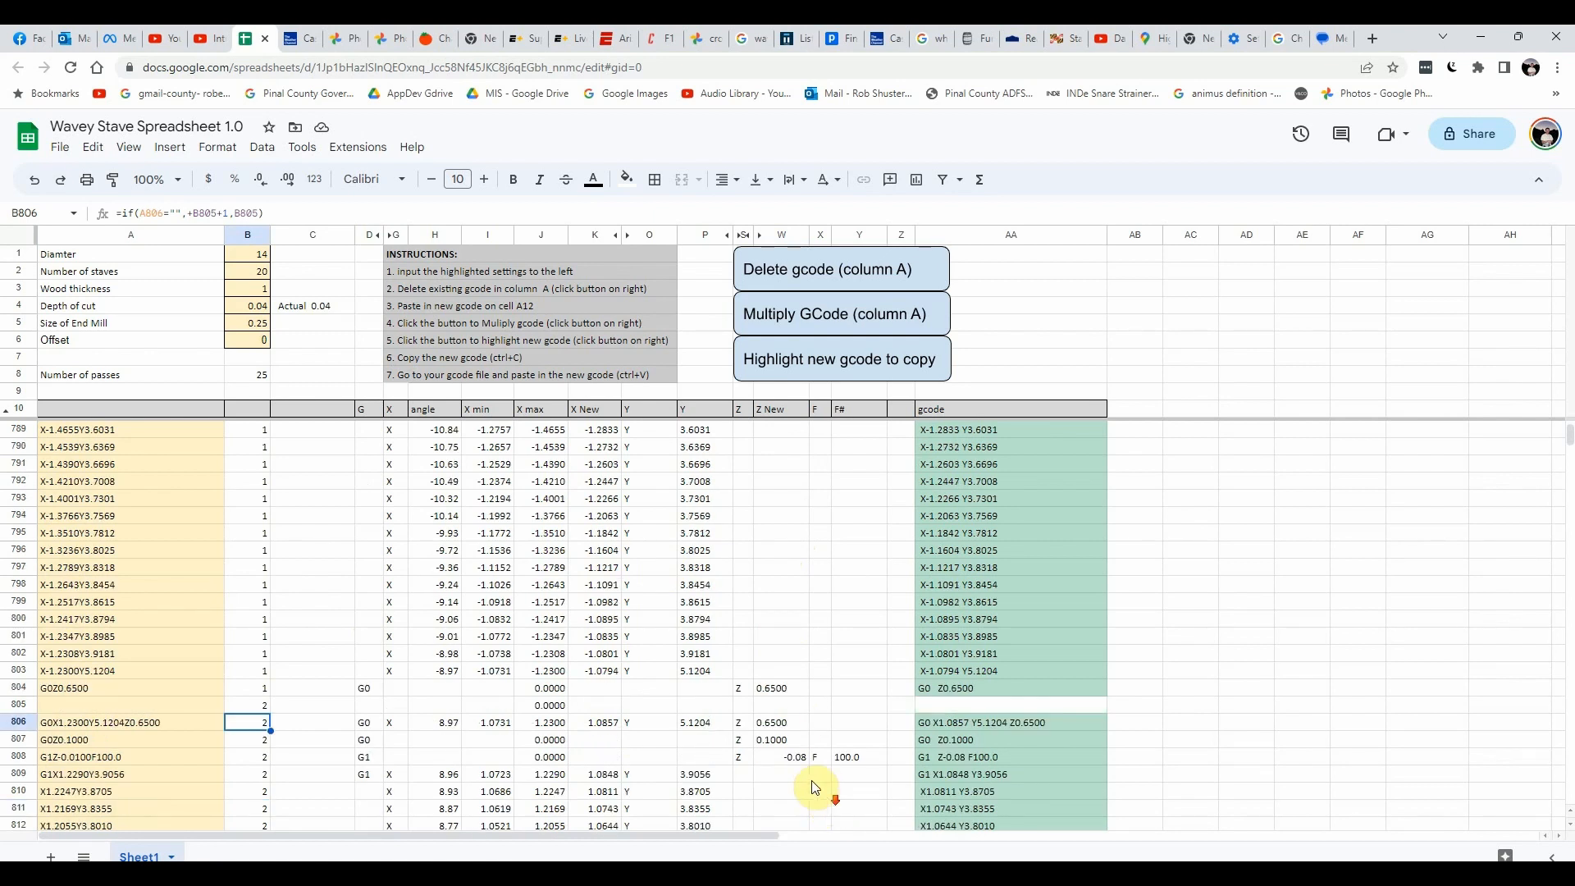
left_click(799, 756)
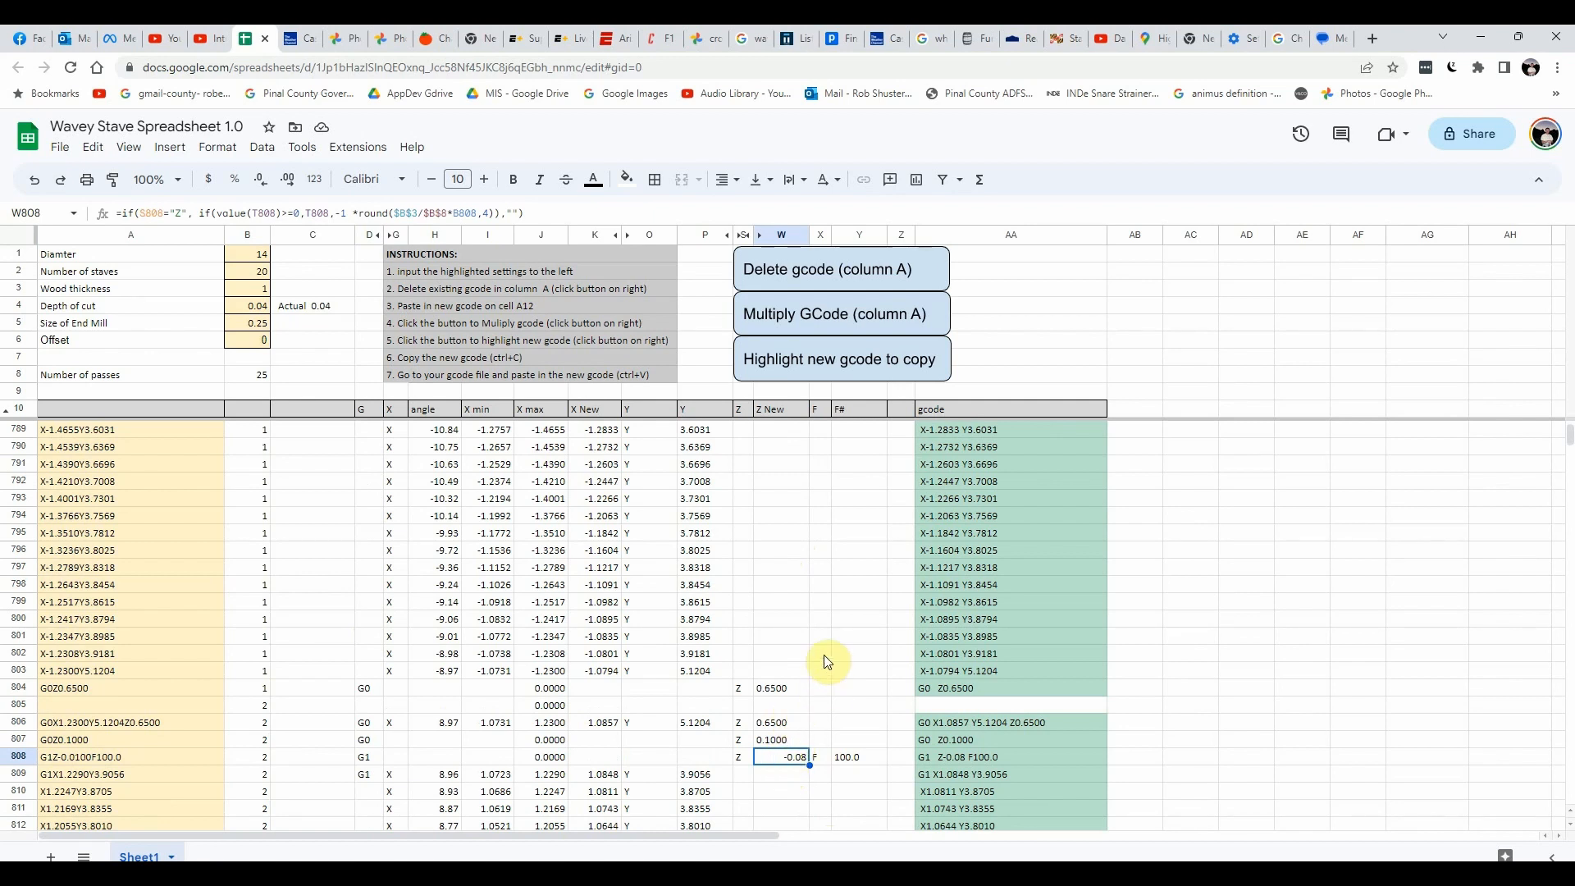
Step: Move to the start of pass 3 and check its plunge depth in the Z New column
left_click(133, 795)
key("ctrl+Down")
key("Down")
key("Down")
key("Down")
key("Down")
key("Down")
key("Down")
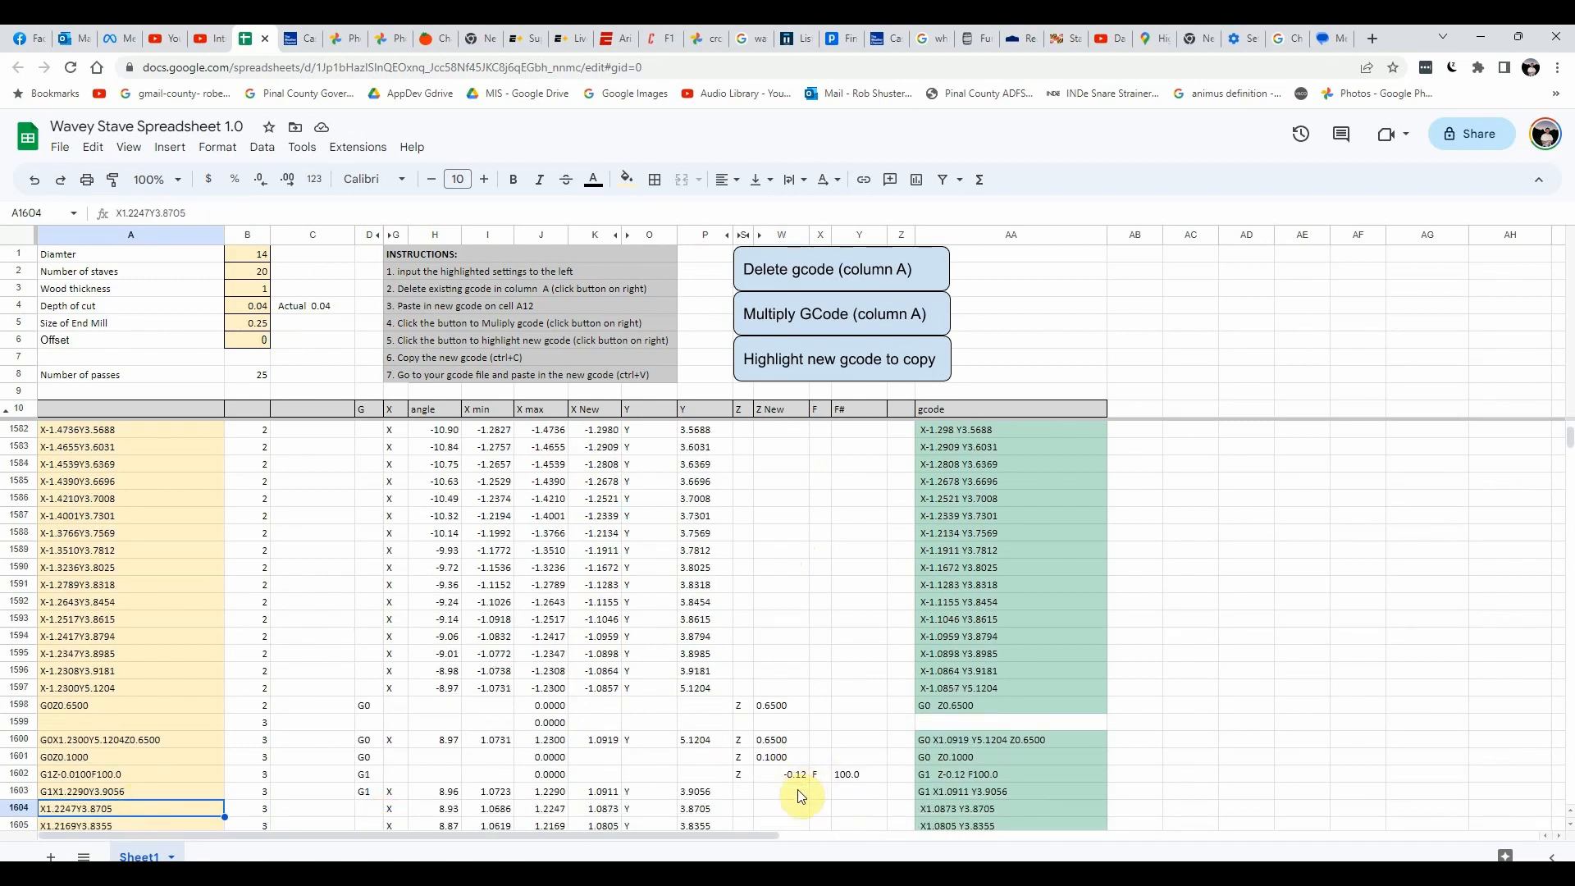
Step: Move to the start of pass 4 and compare its Z New plunge depth with the actual depth of cut
left_click(136, 795)
key("ctrl+Down")
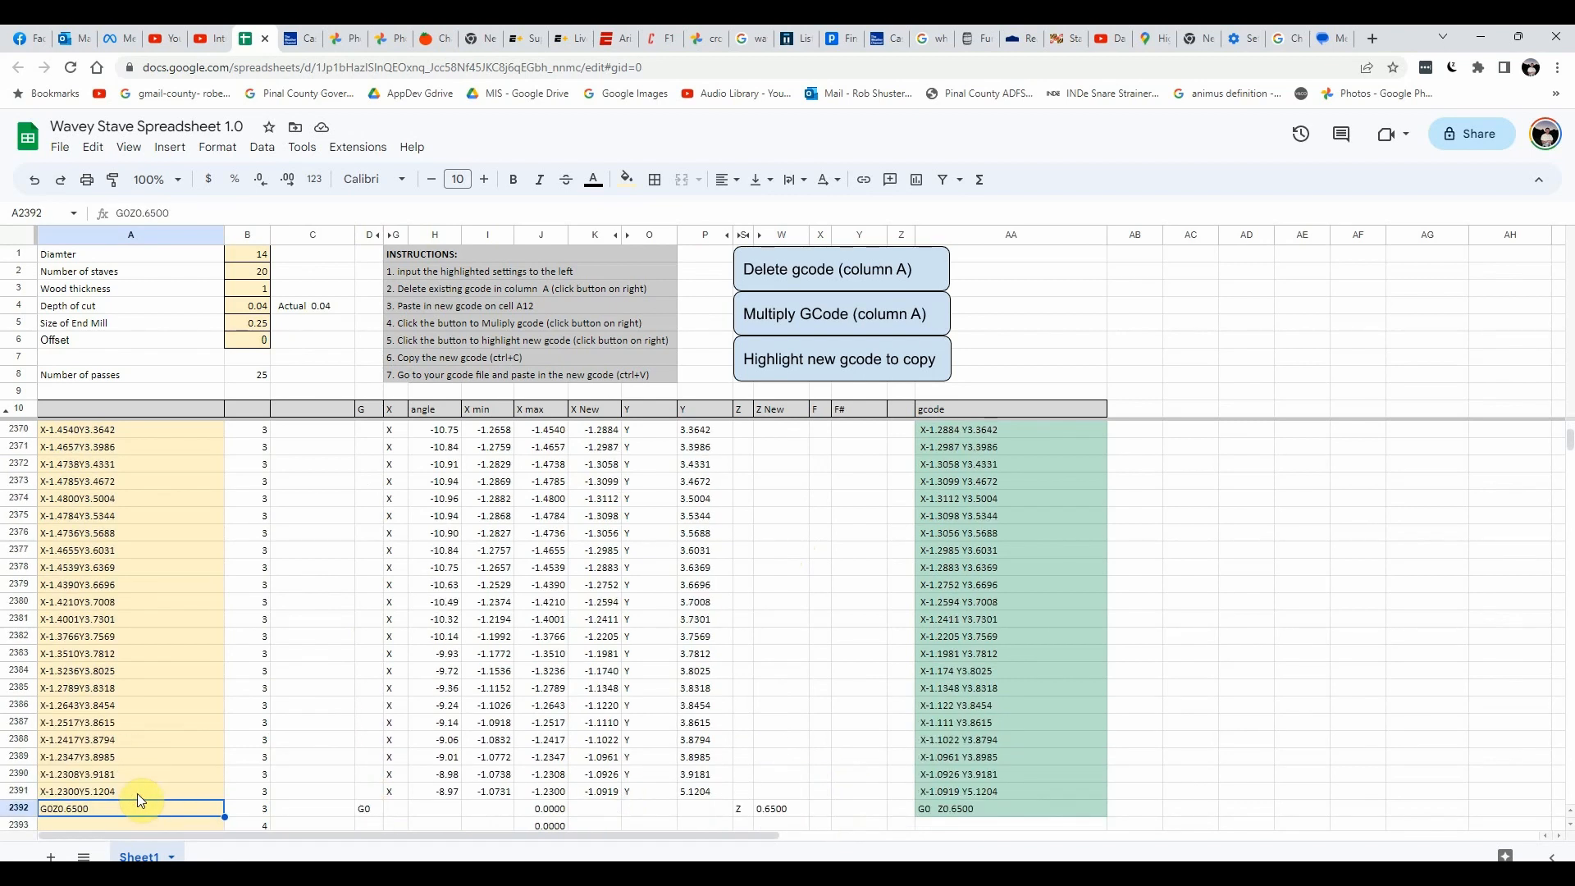
key("Down")
key("Down")
key("Down")
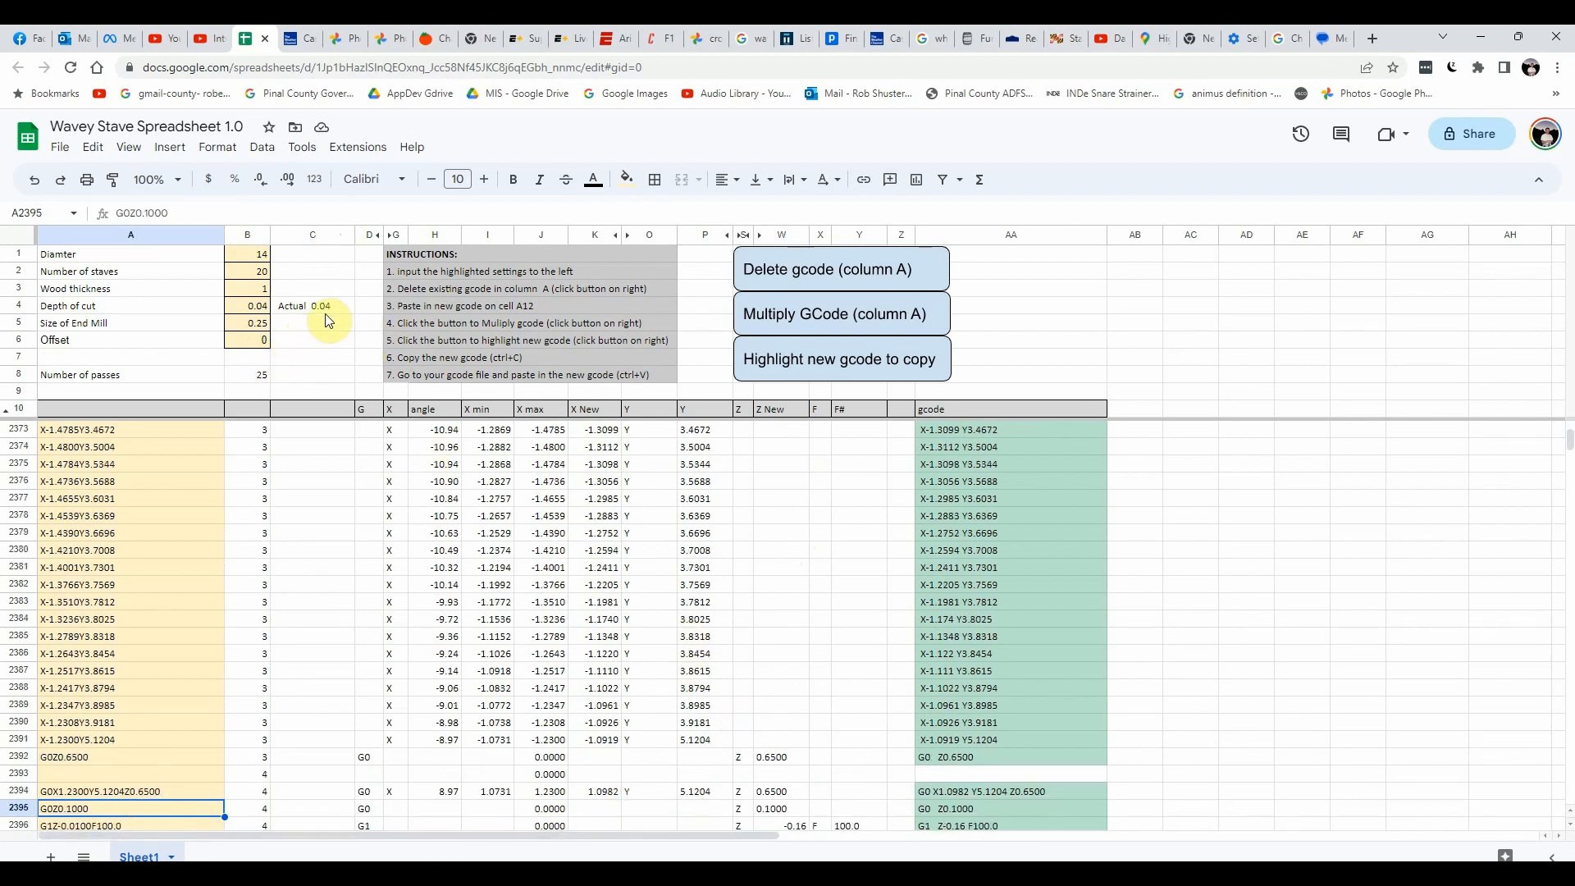
scroll(899, 711, "down", 5)
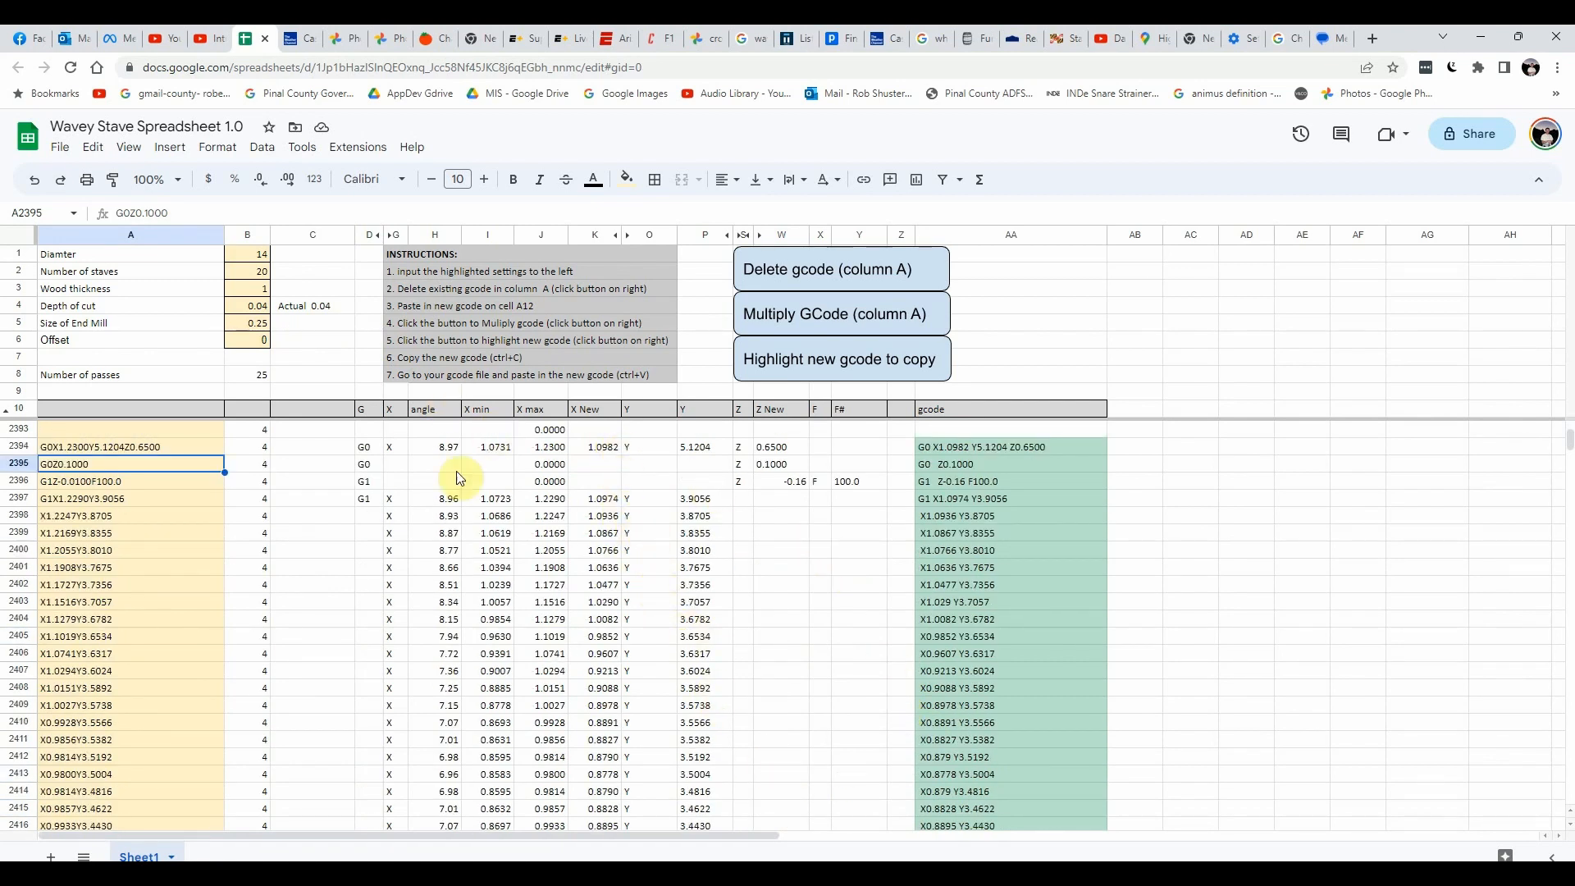
scroll(700, 525, "up", 2)
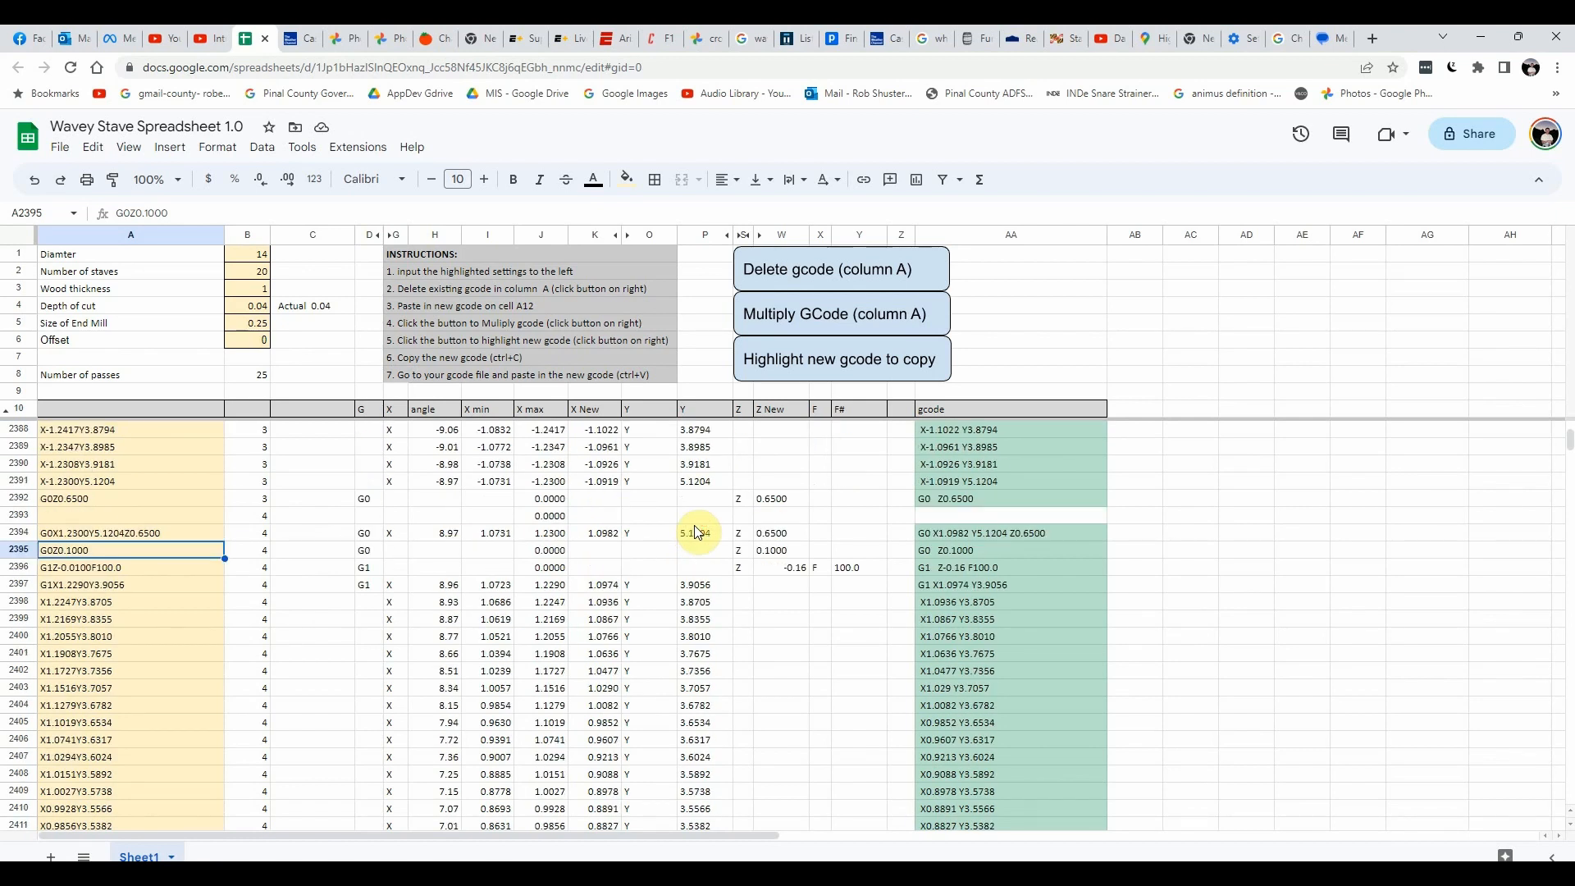
Step: Inspect the feed letter and feed rate formulas in X2396 and Y2396 against the original code in column A
left_click(842, 568)
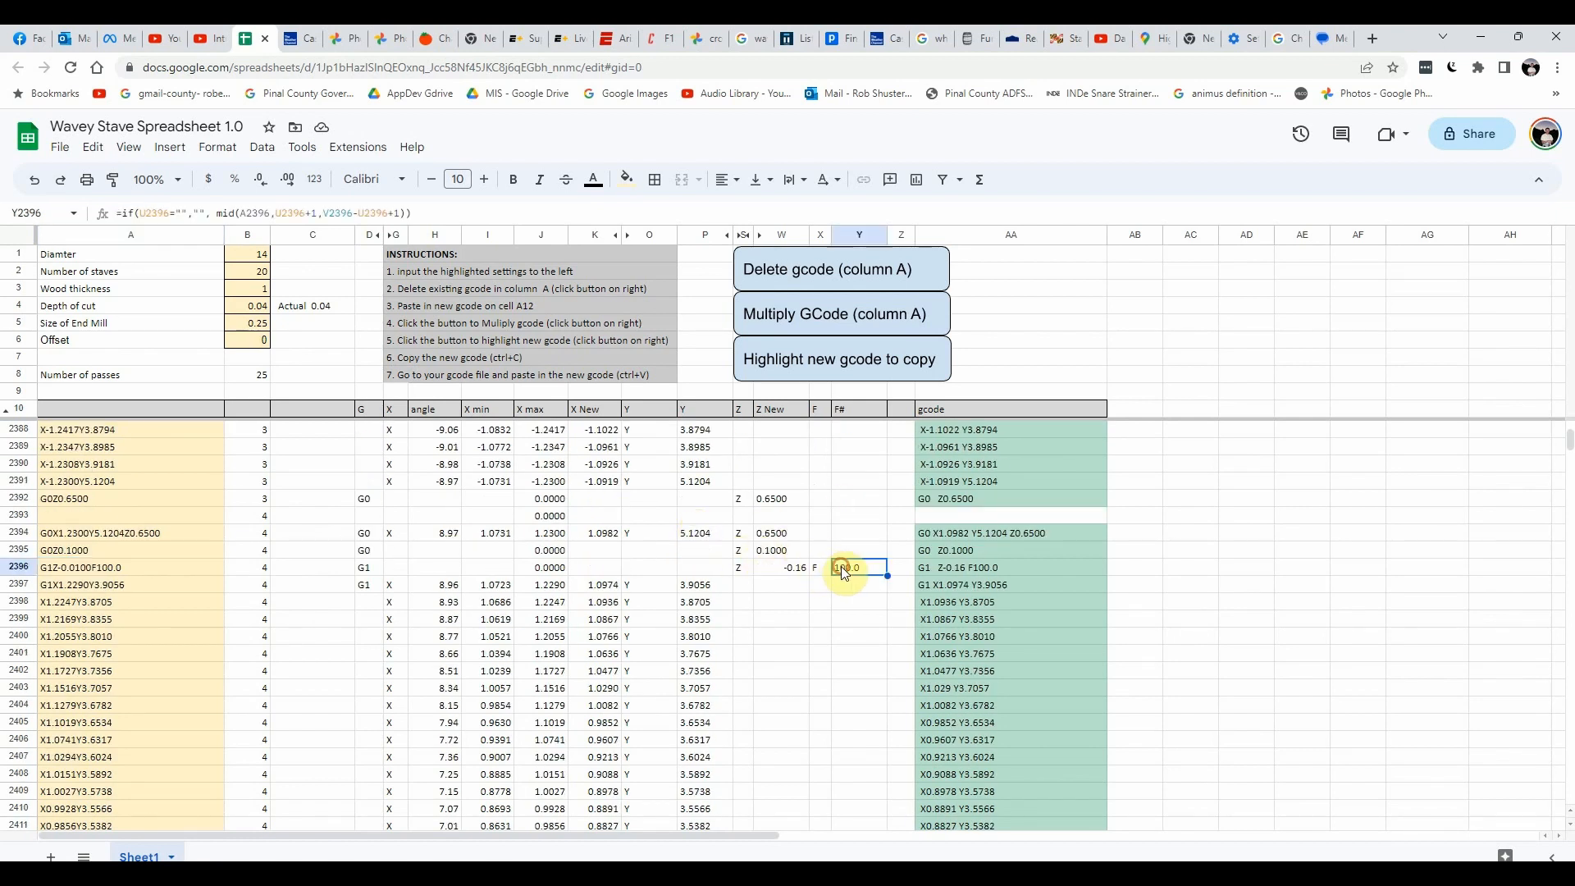
left_click(820, 567)
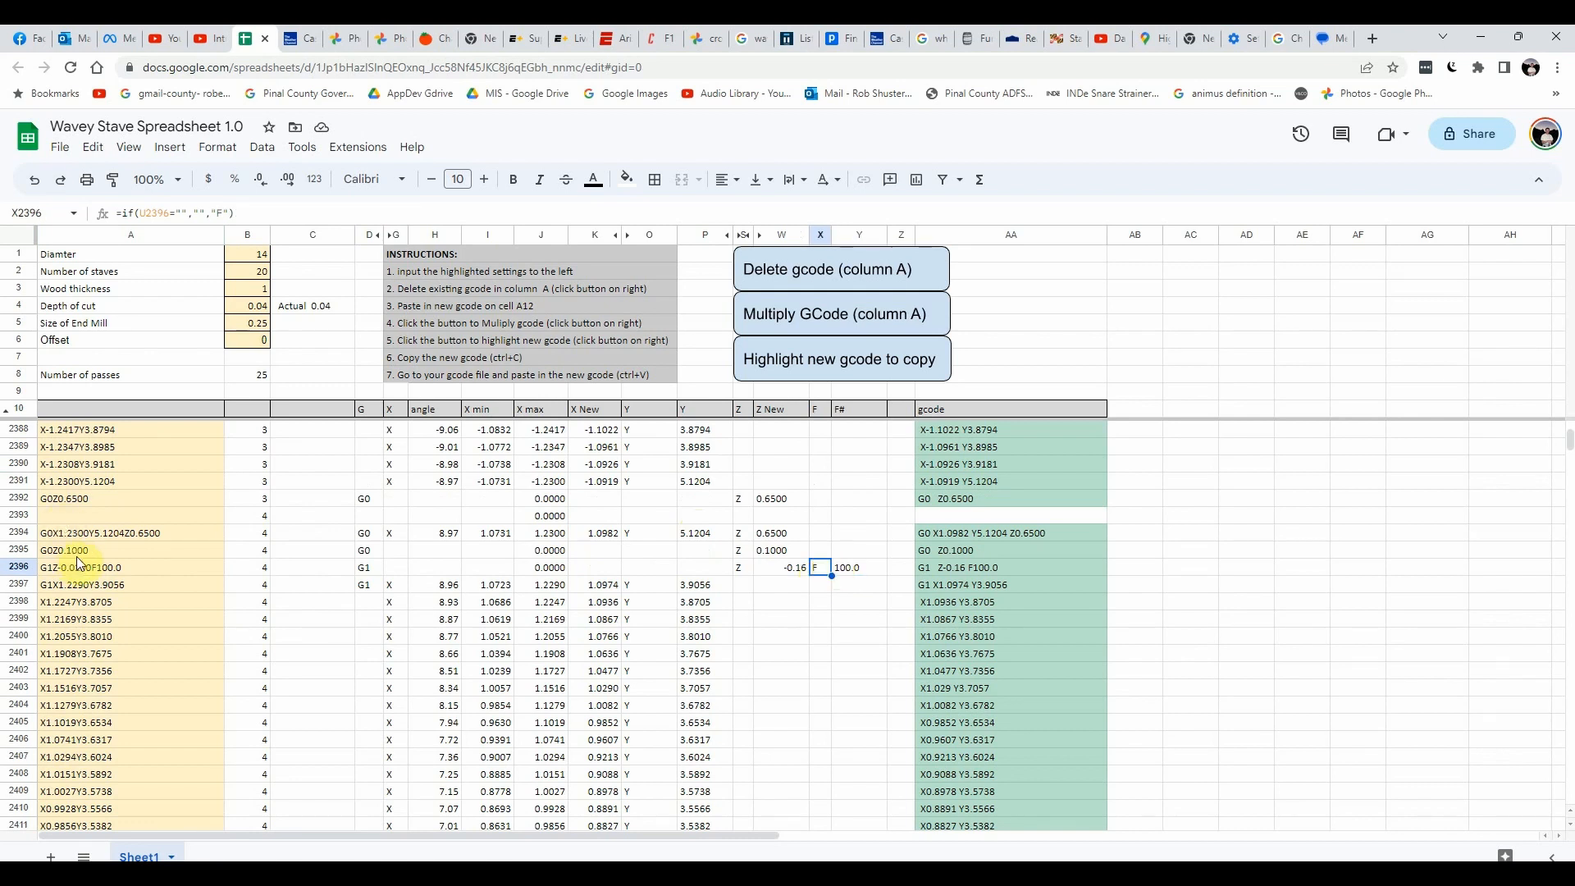
left_click(863, 571)
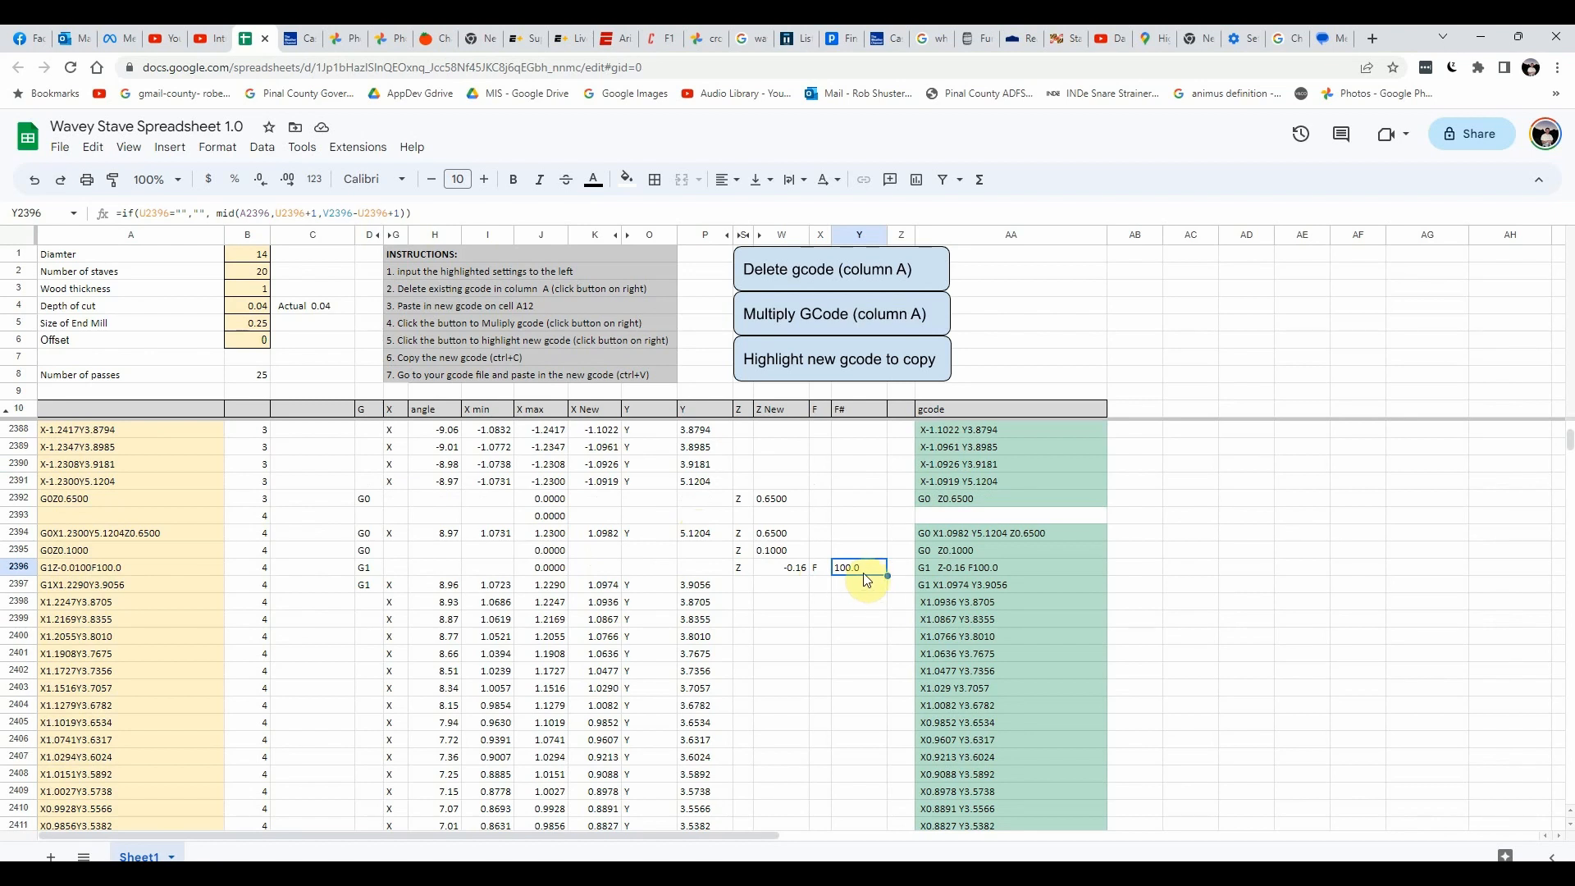
scroll(869, 583, "down", 4)
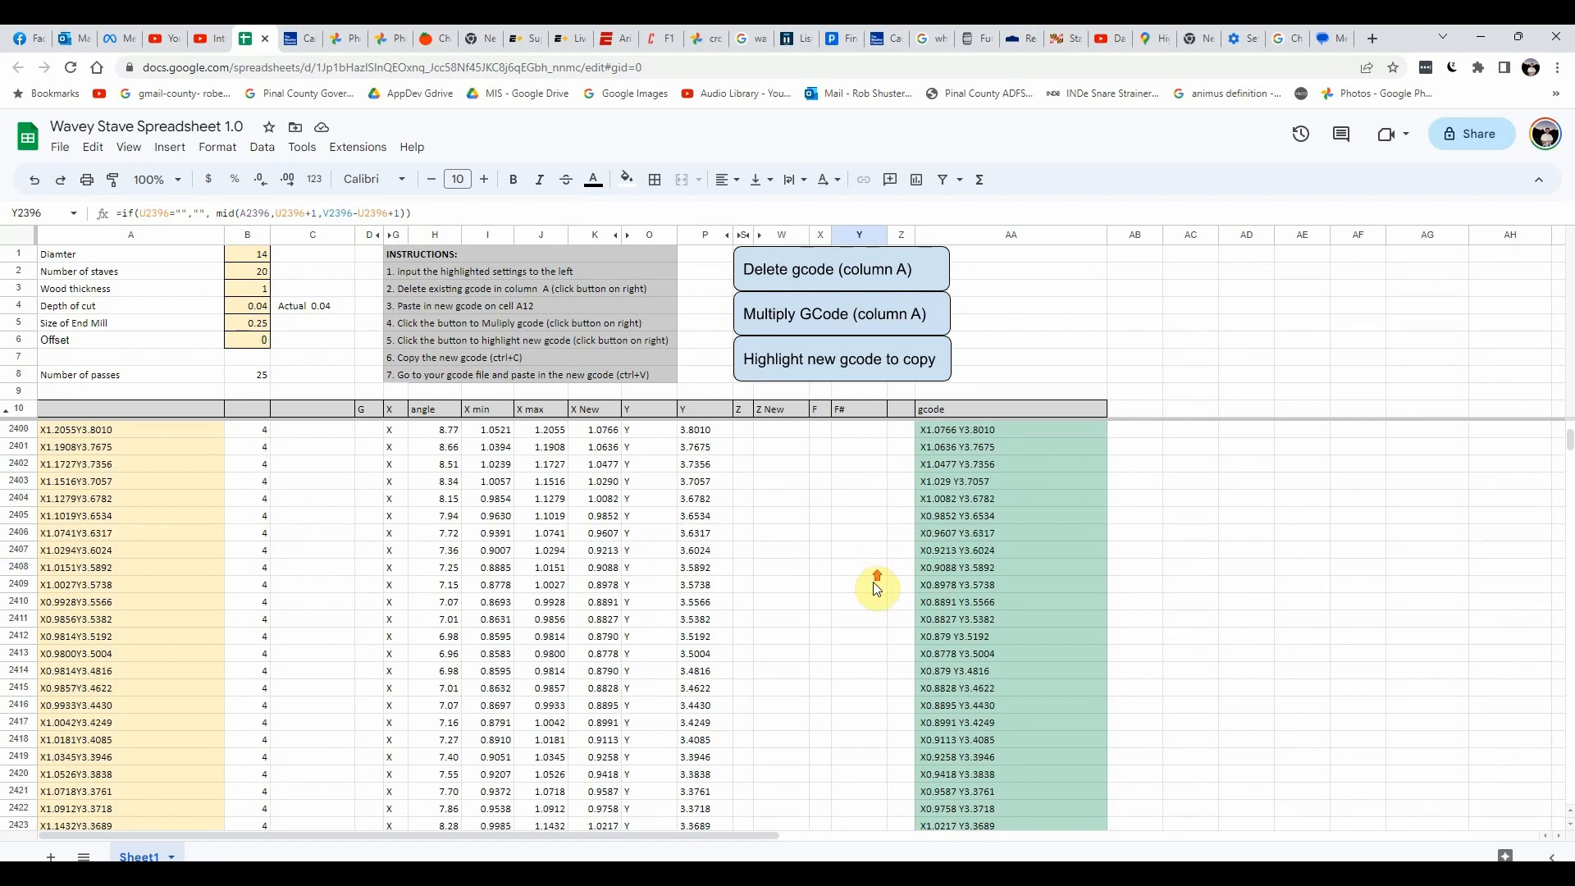
scroll(876, 586, "up", 3)
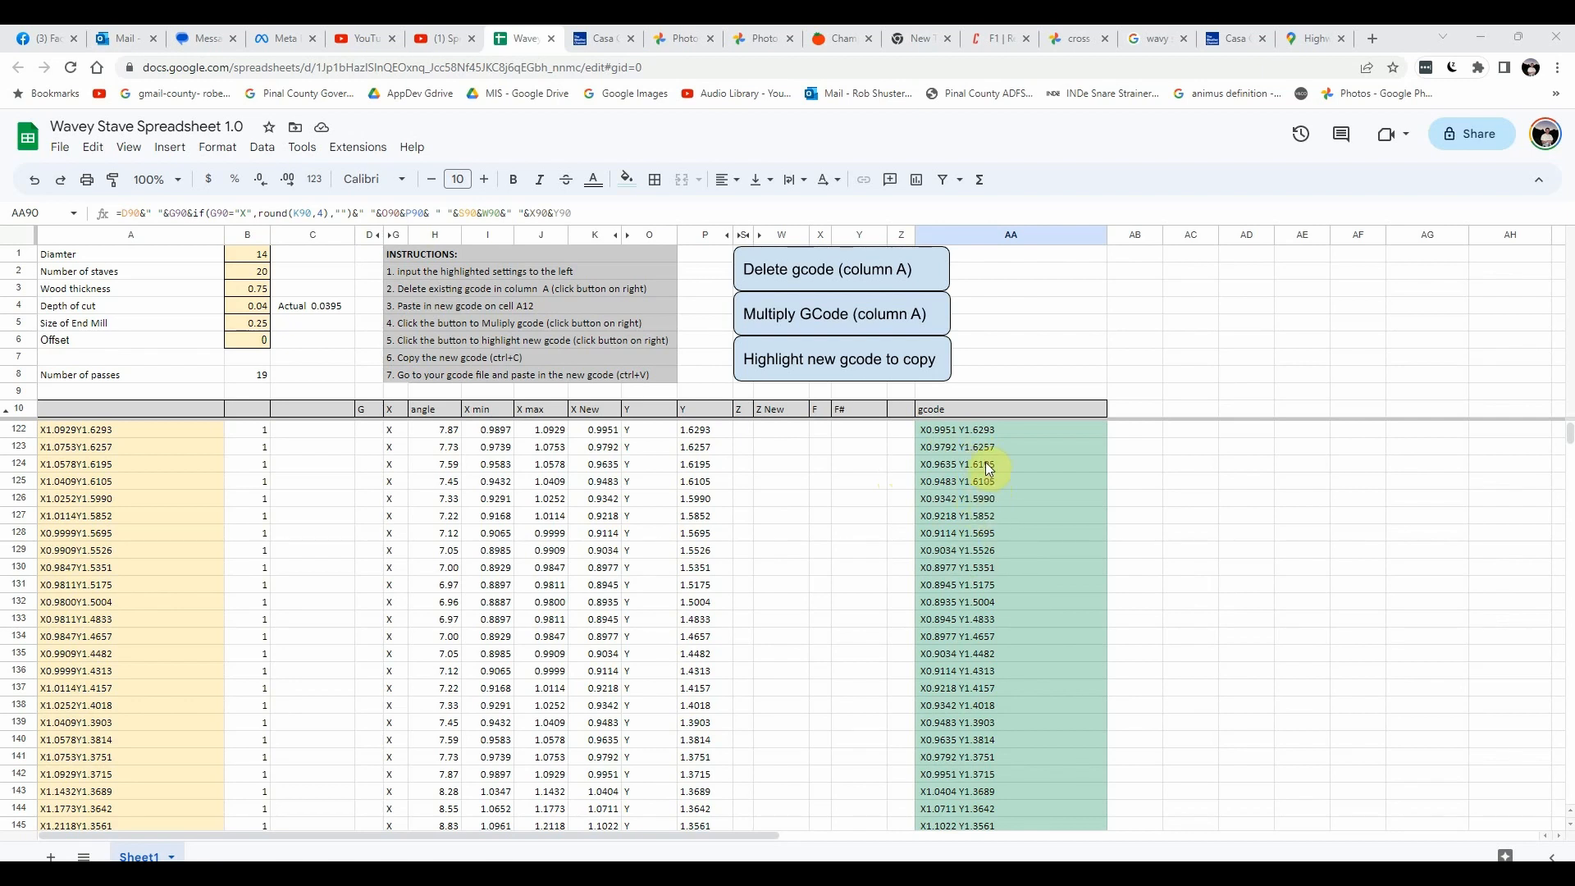
Step: Return to the first pass and inspect the X, X New and Y formulas in row 16 that build the new gcode
scroll(968, 507, "up", 15)
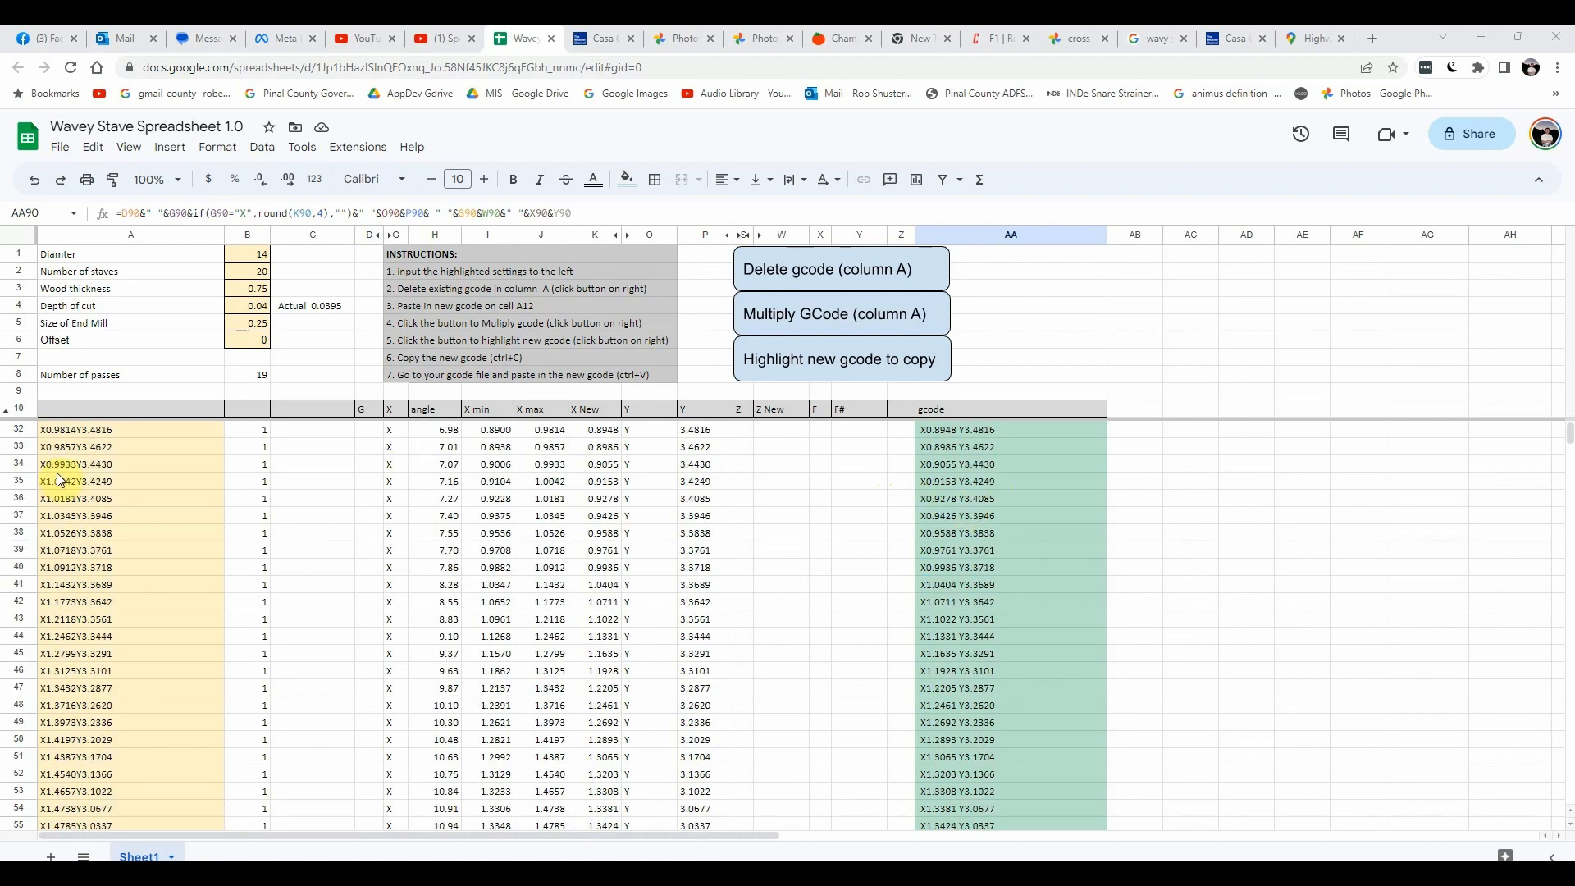
scroll(377, 440, "up", 4)
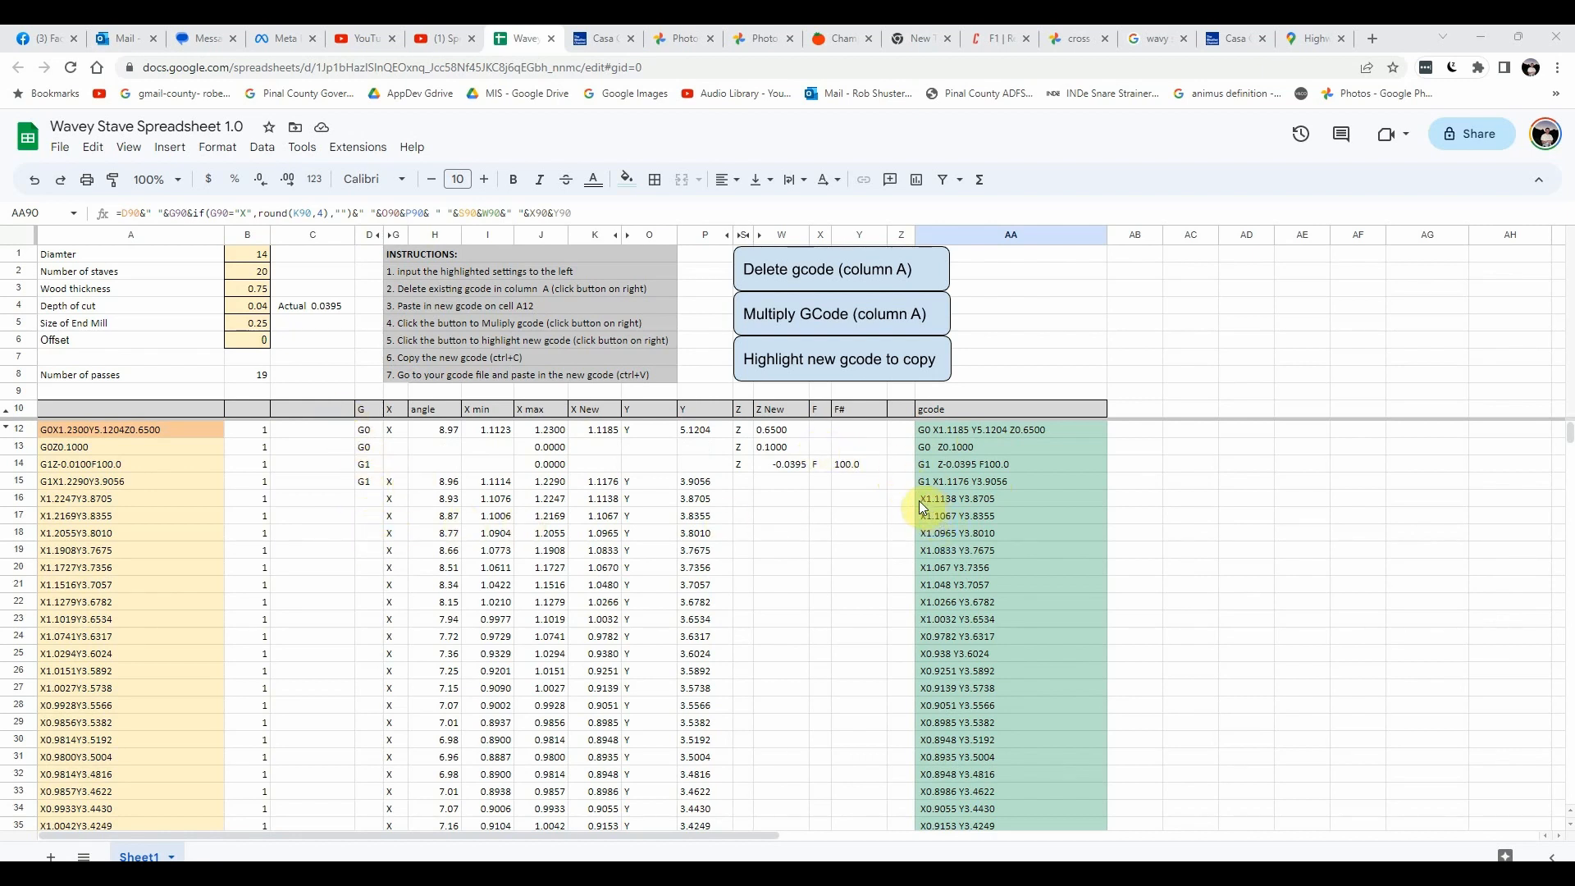
left_click(392, 500)
left_click(596, 501)
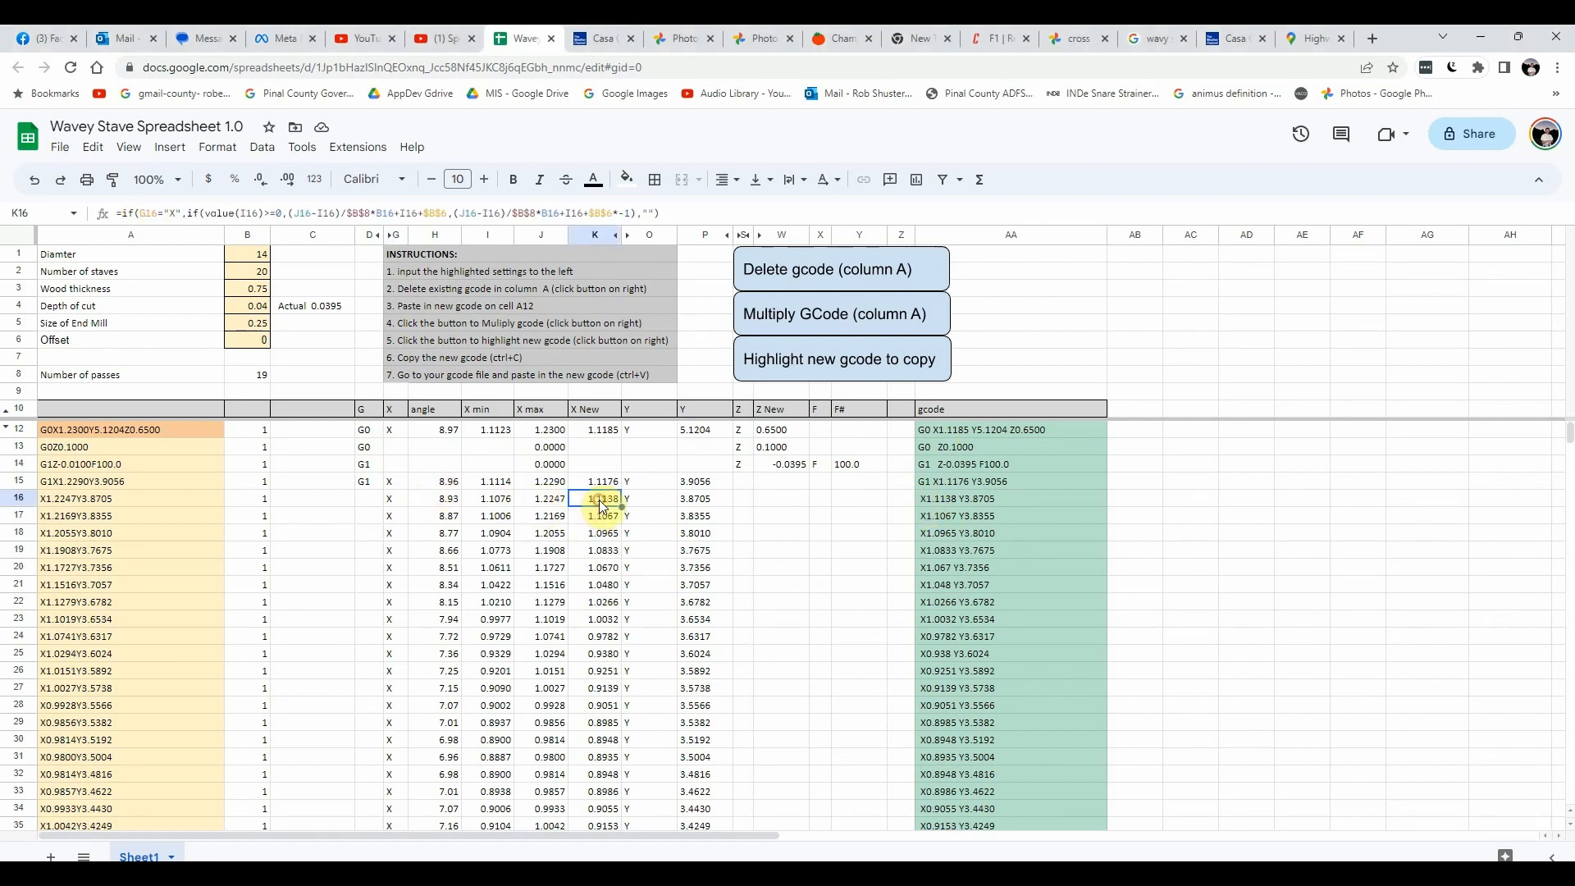
left_click(634, 502)
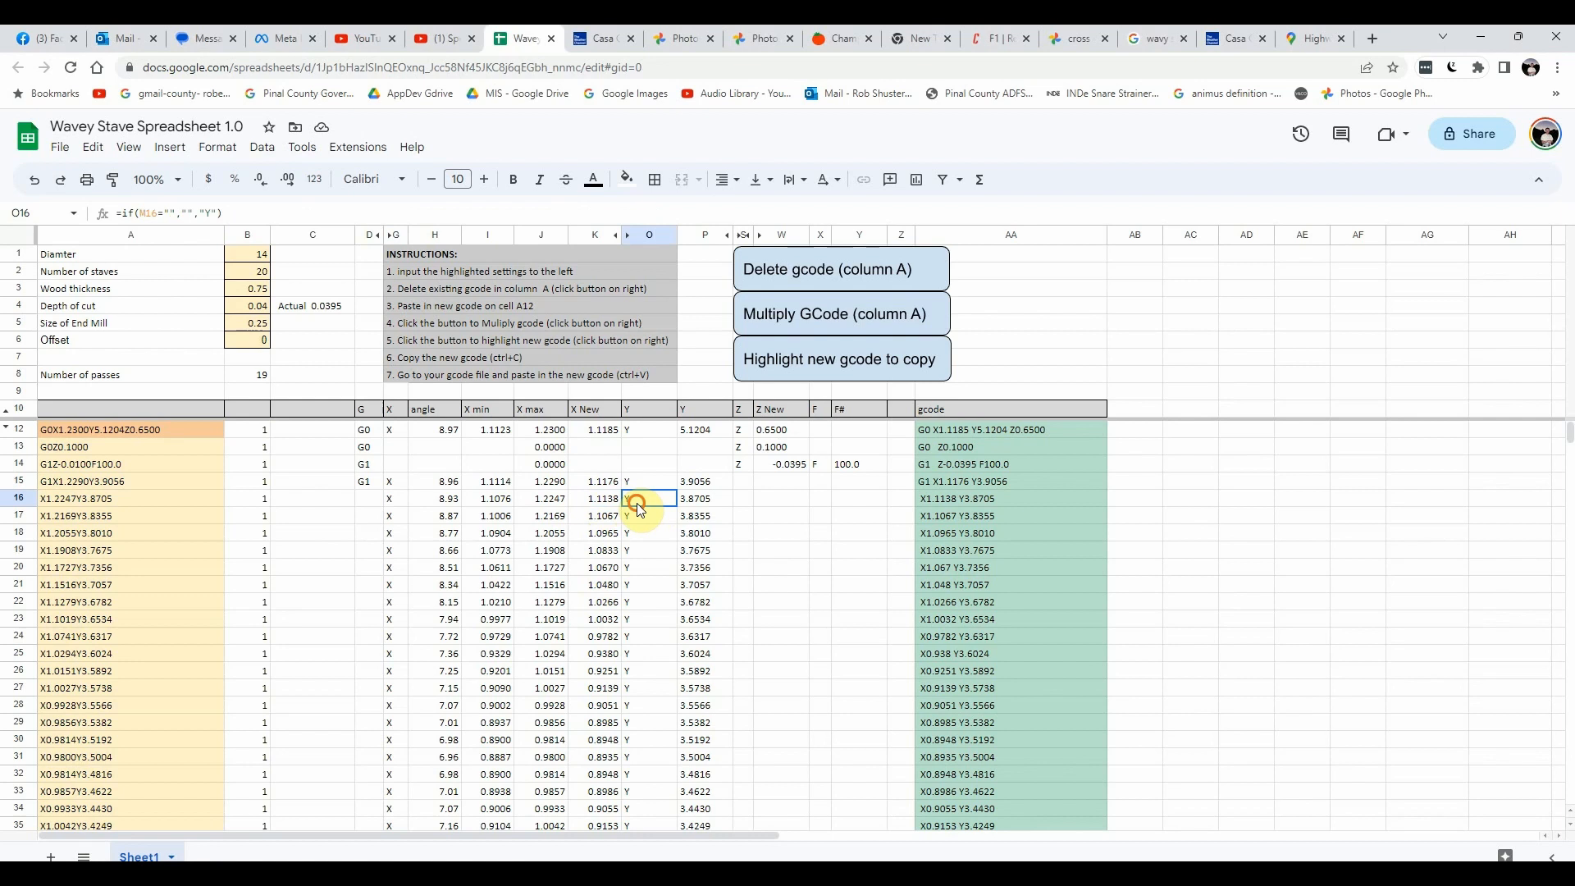
left_click(689, 506)
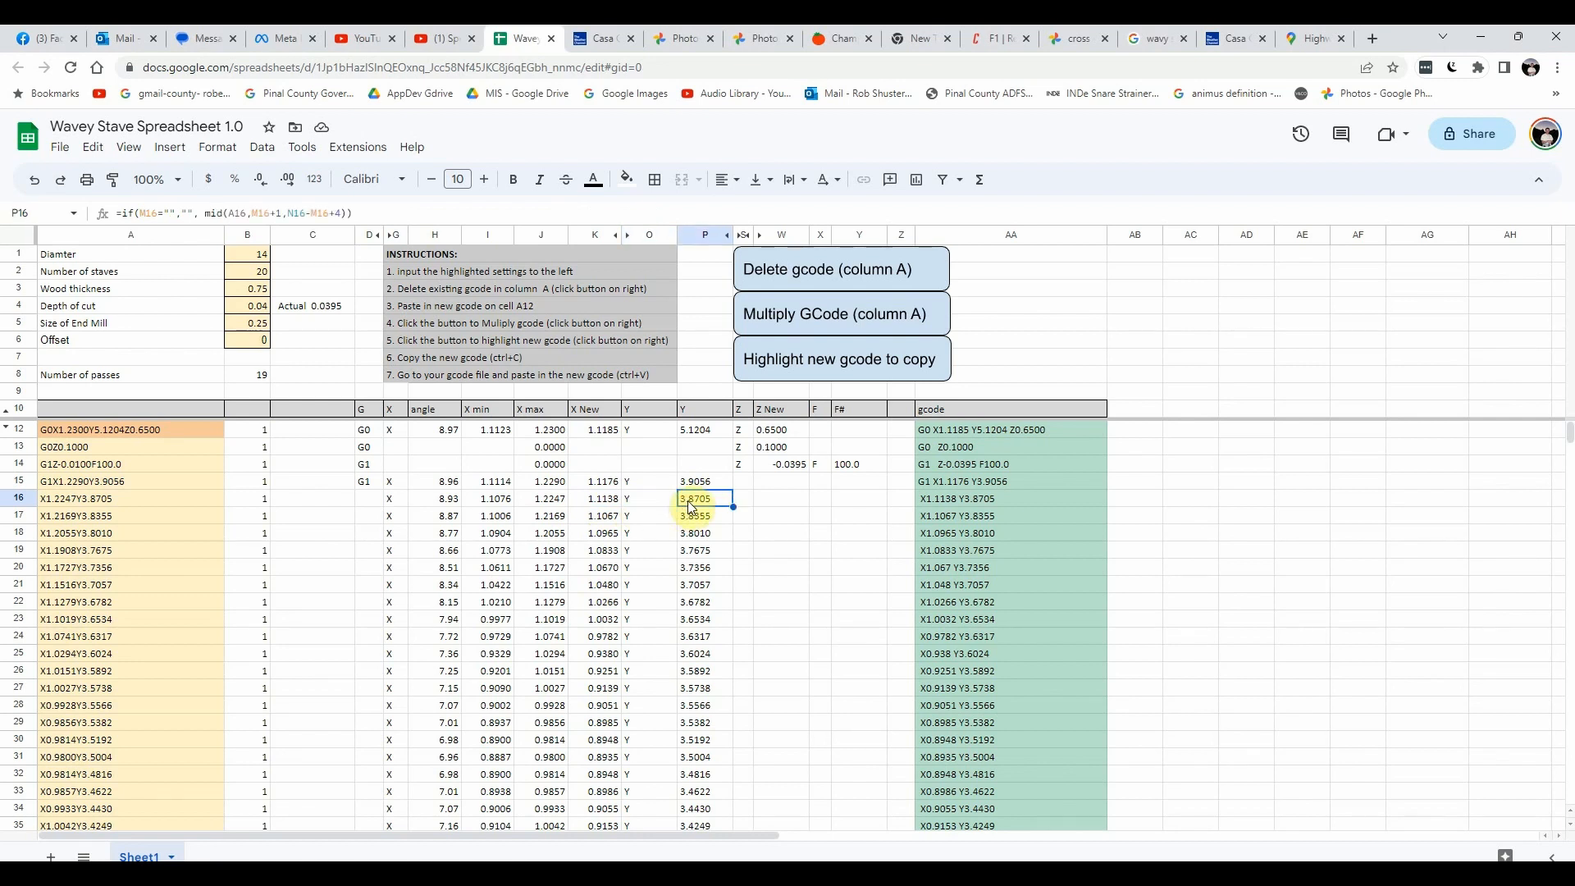
Step: Inspect the Z, Z New, F and feed rate formulas of the first plunge move in row 14
left_click(738, 464)
left_click(796, 464)
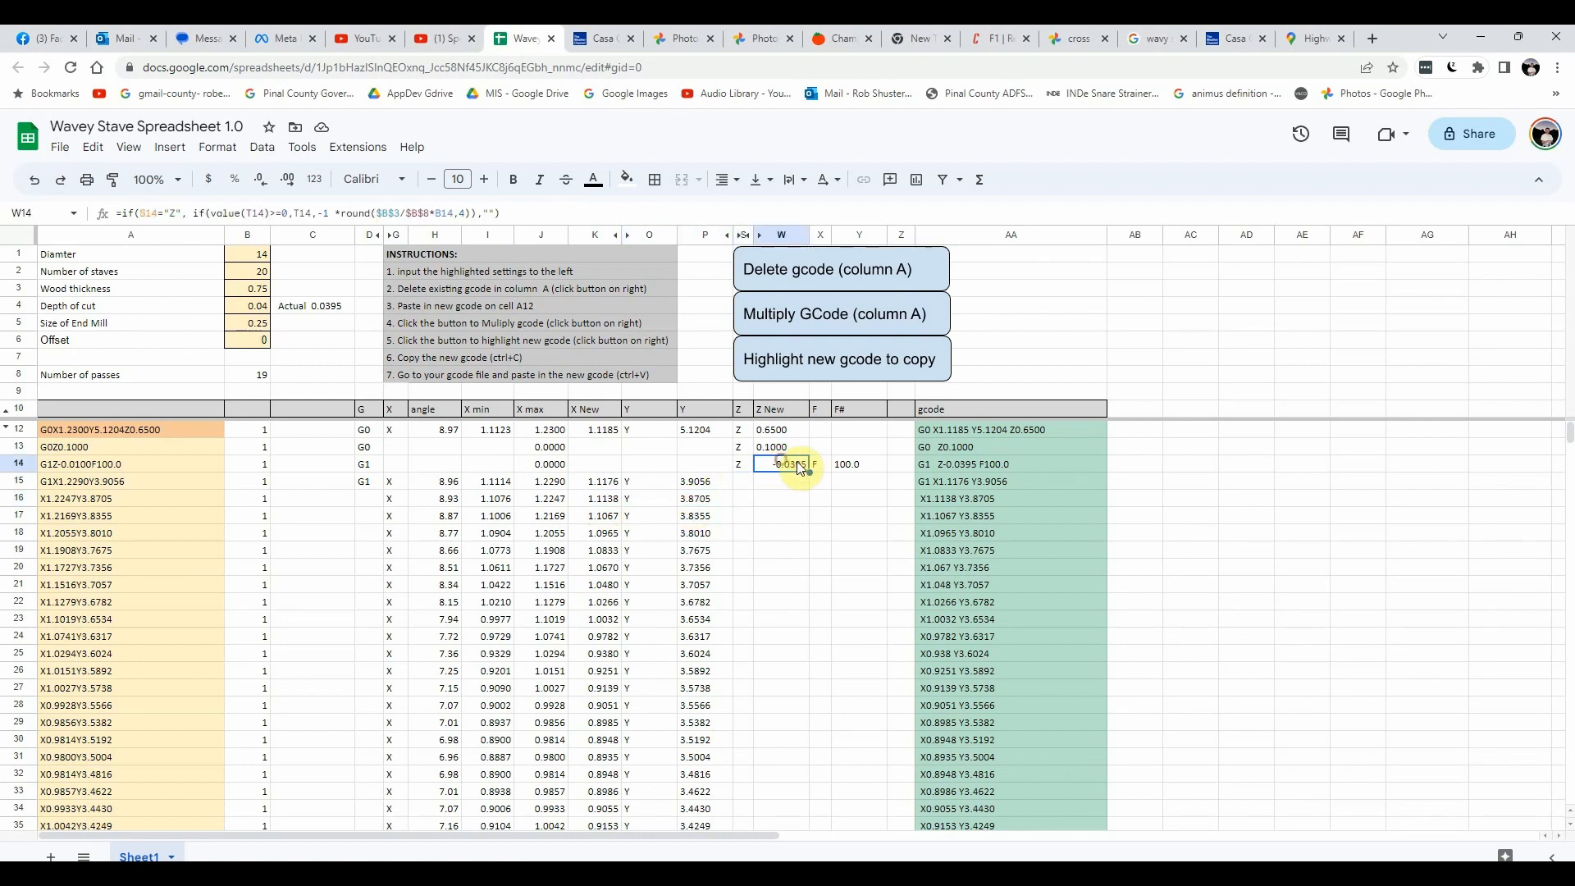
left_click(819, 464)
left_click(857, 464)
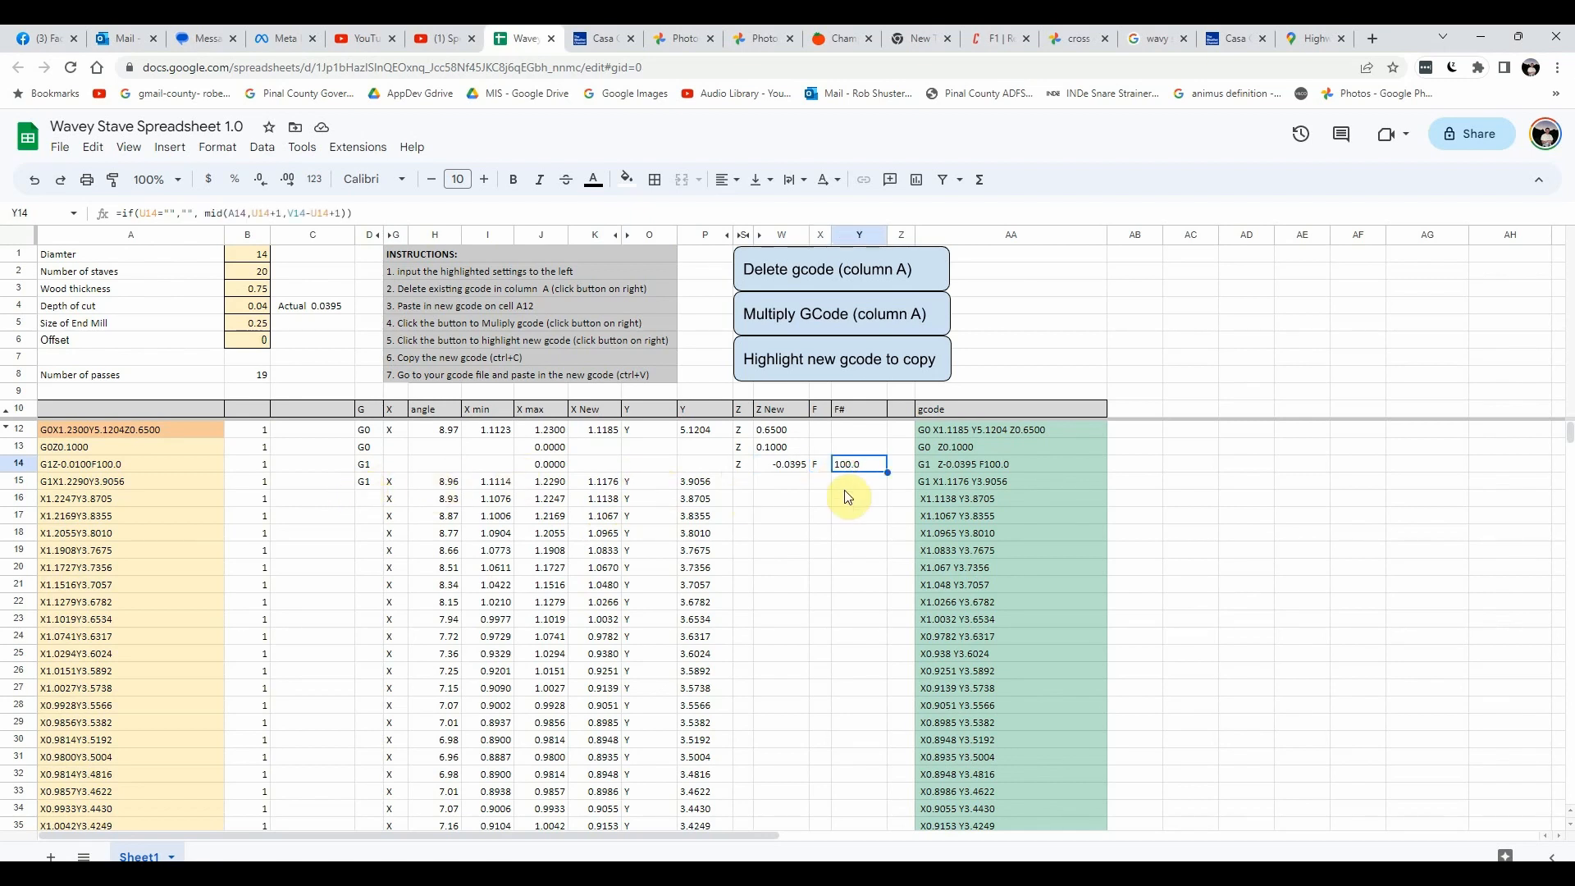
Step: Inspect the X, X New and Y formulas of the first cutting move in row 15 and the G formula in row 14
left_click(389, 487)
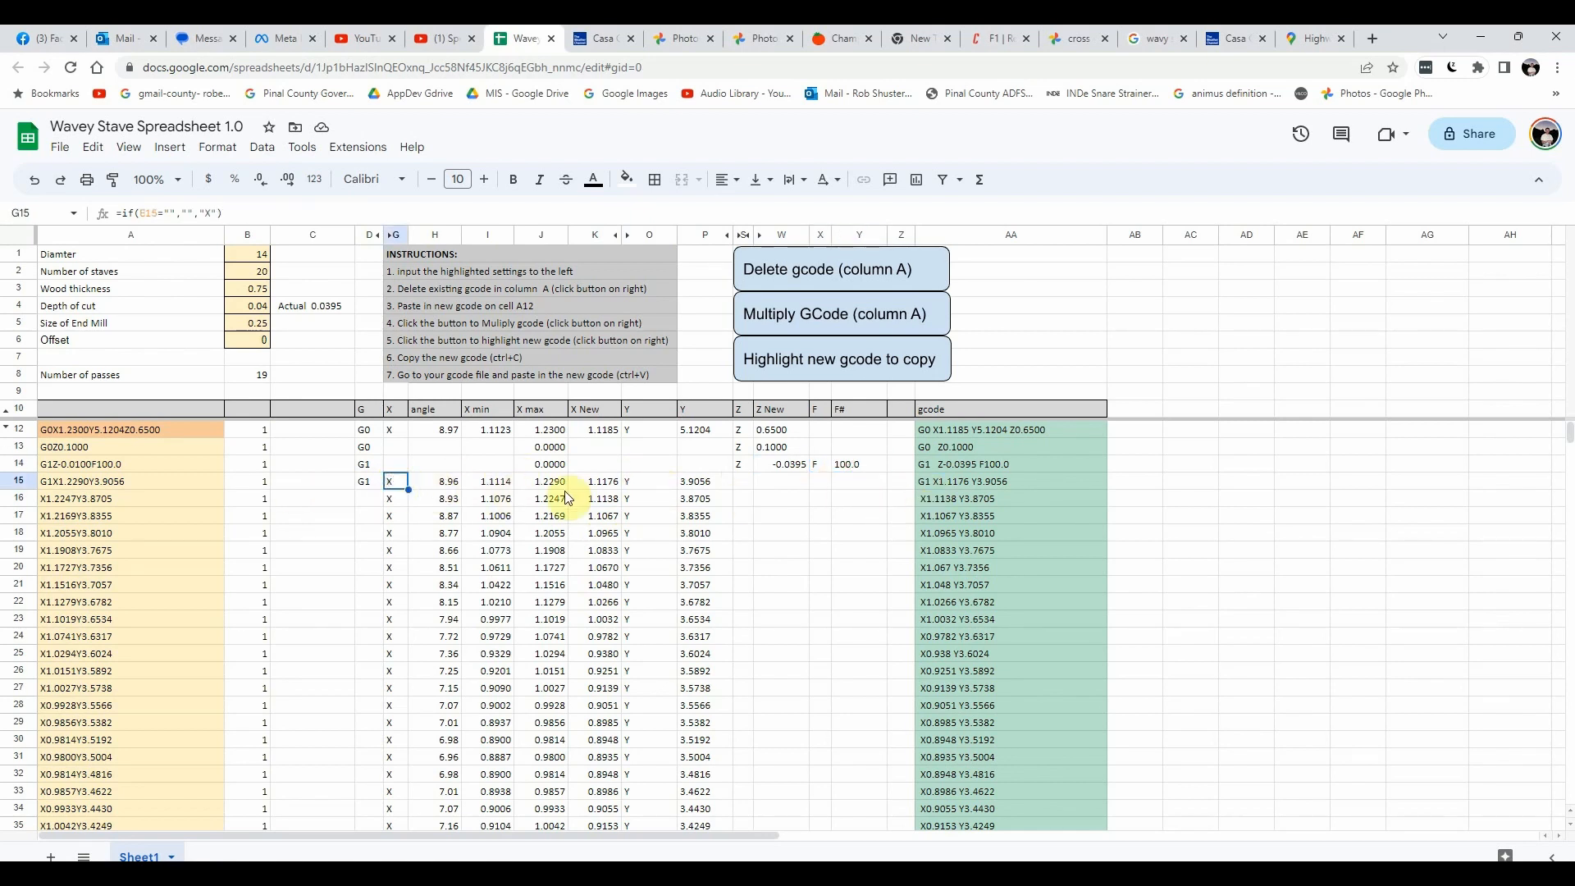
left_click(605, 485)
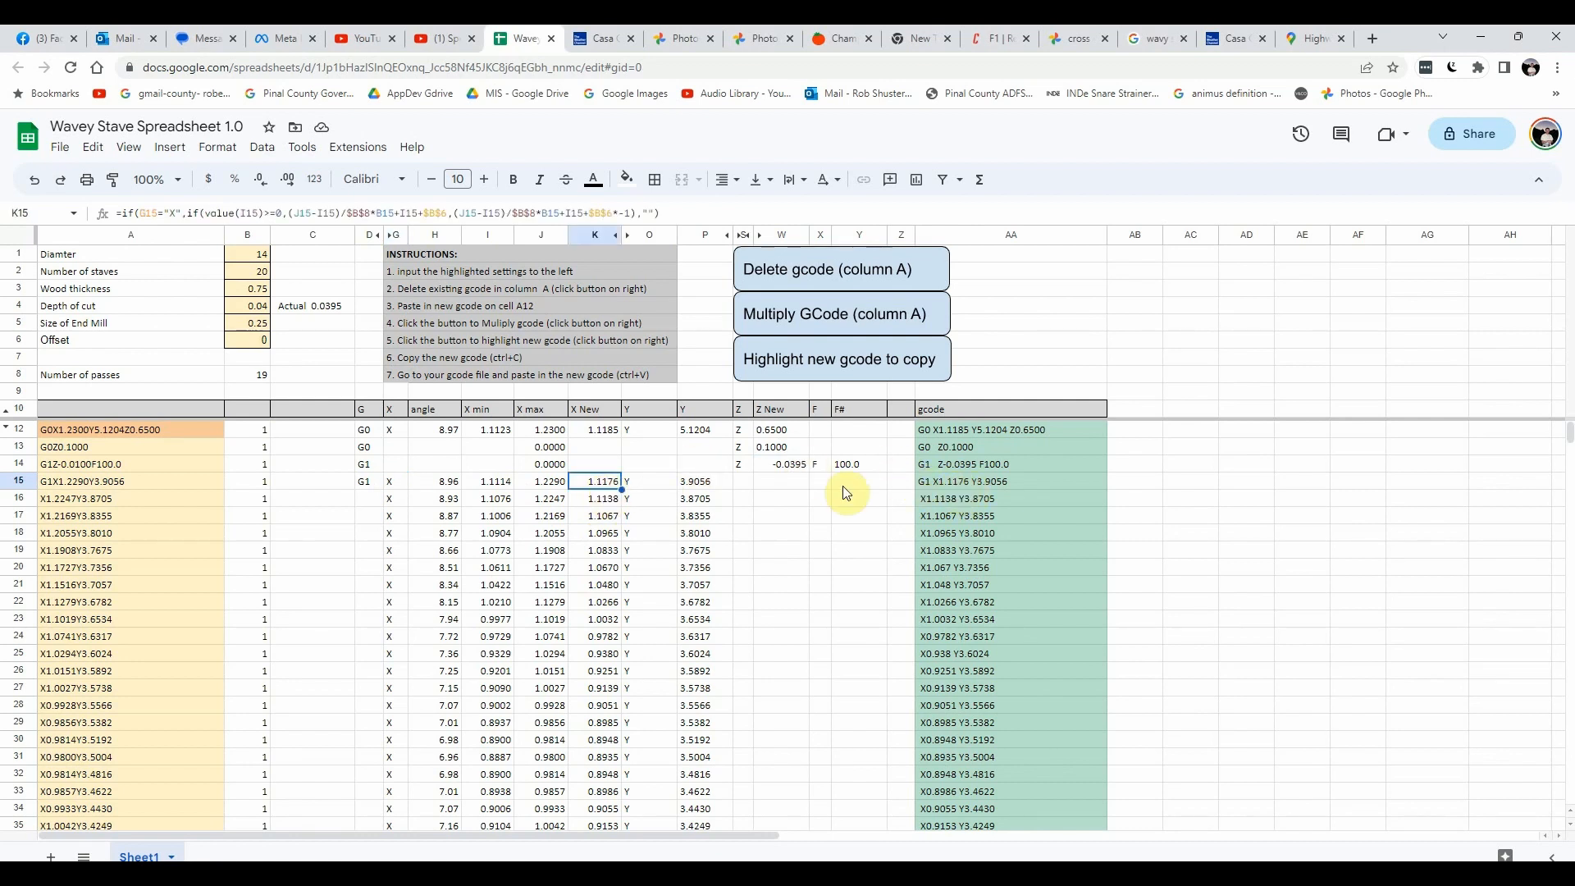
left_click(635, 482)
left_click(685, 487)
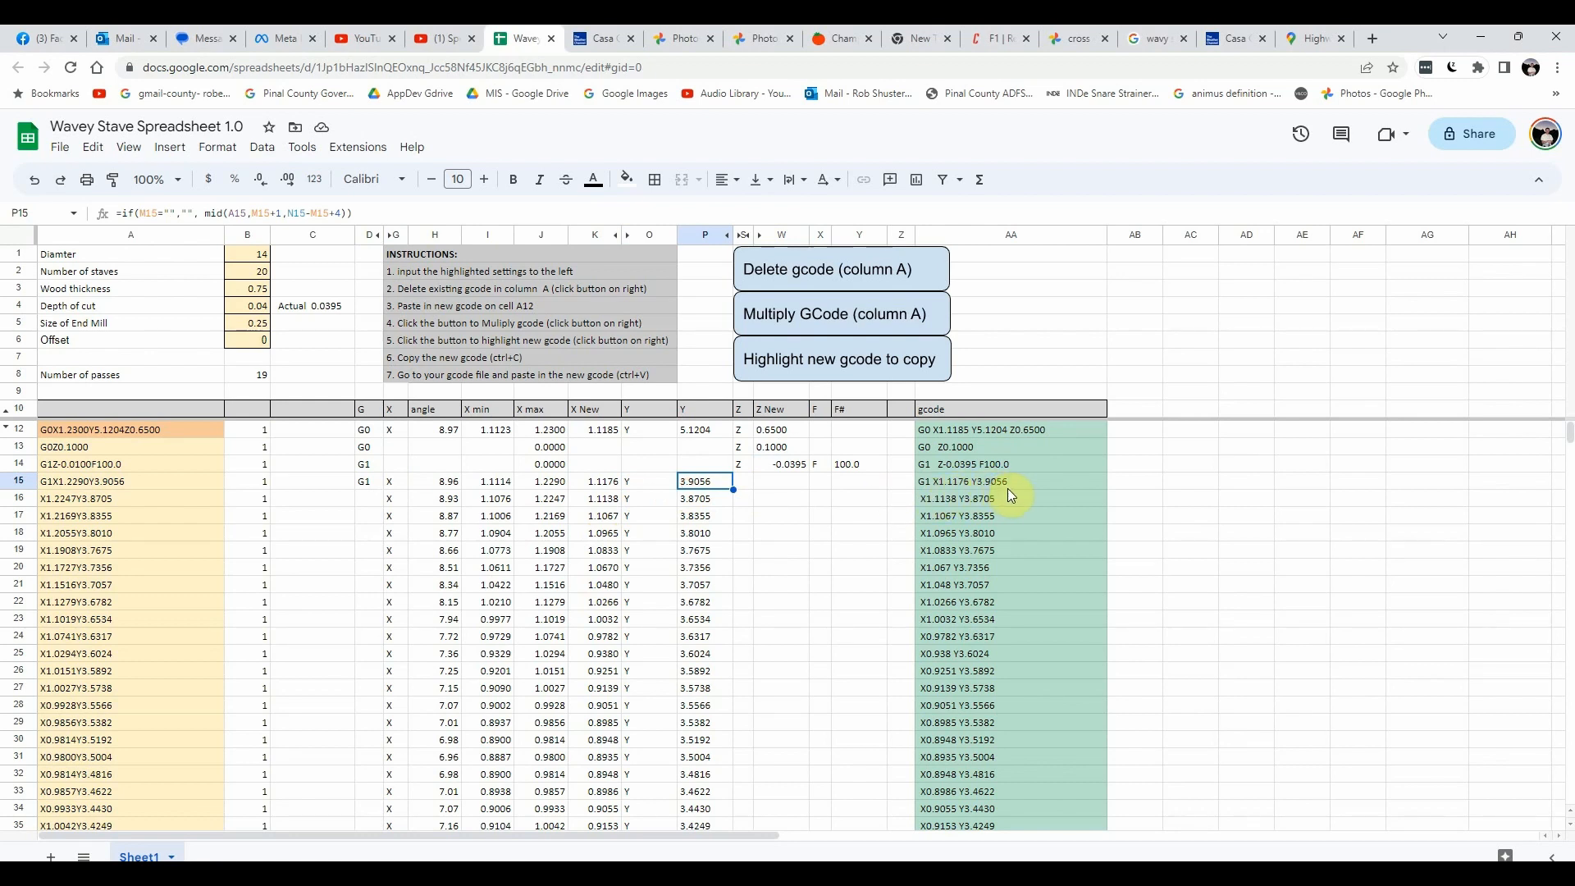
left_click(367, 464)
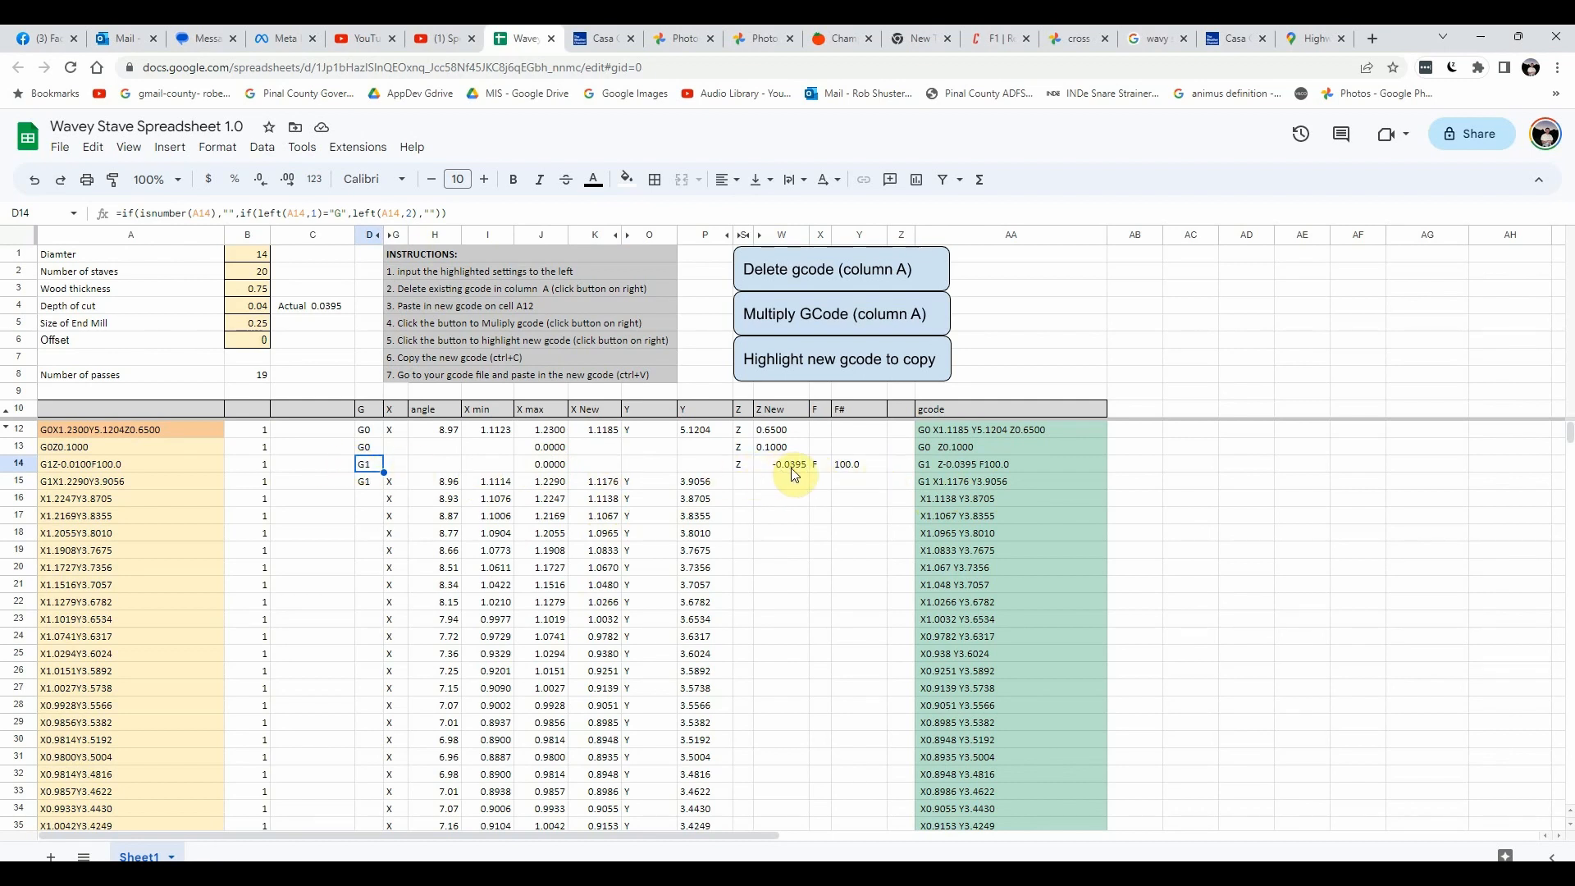
Step: Examine the X letter formula in G93 and the gcode formula in AA93 that joins the new values into one line
scroll(953, 697, "down", 14)
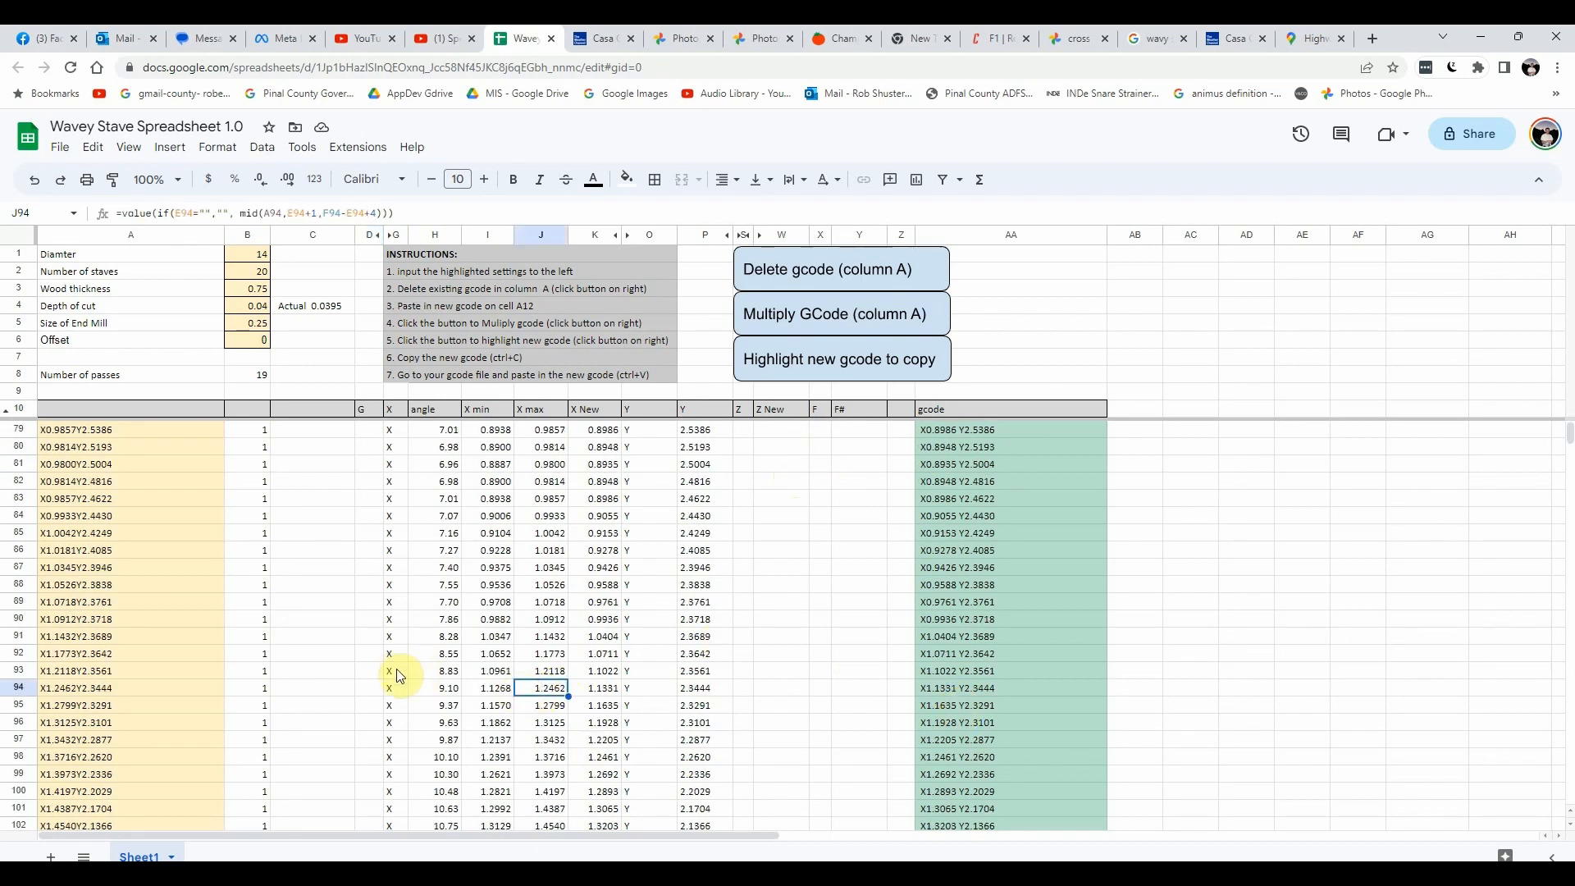
left_click(396, 669)
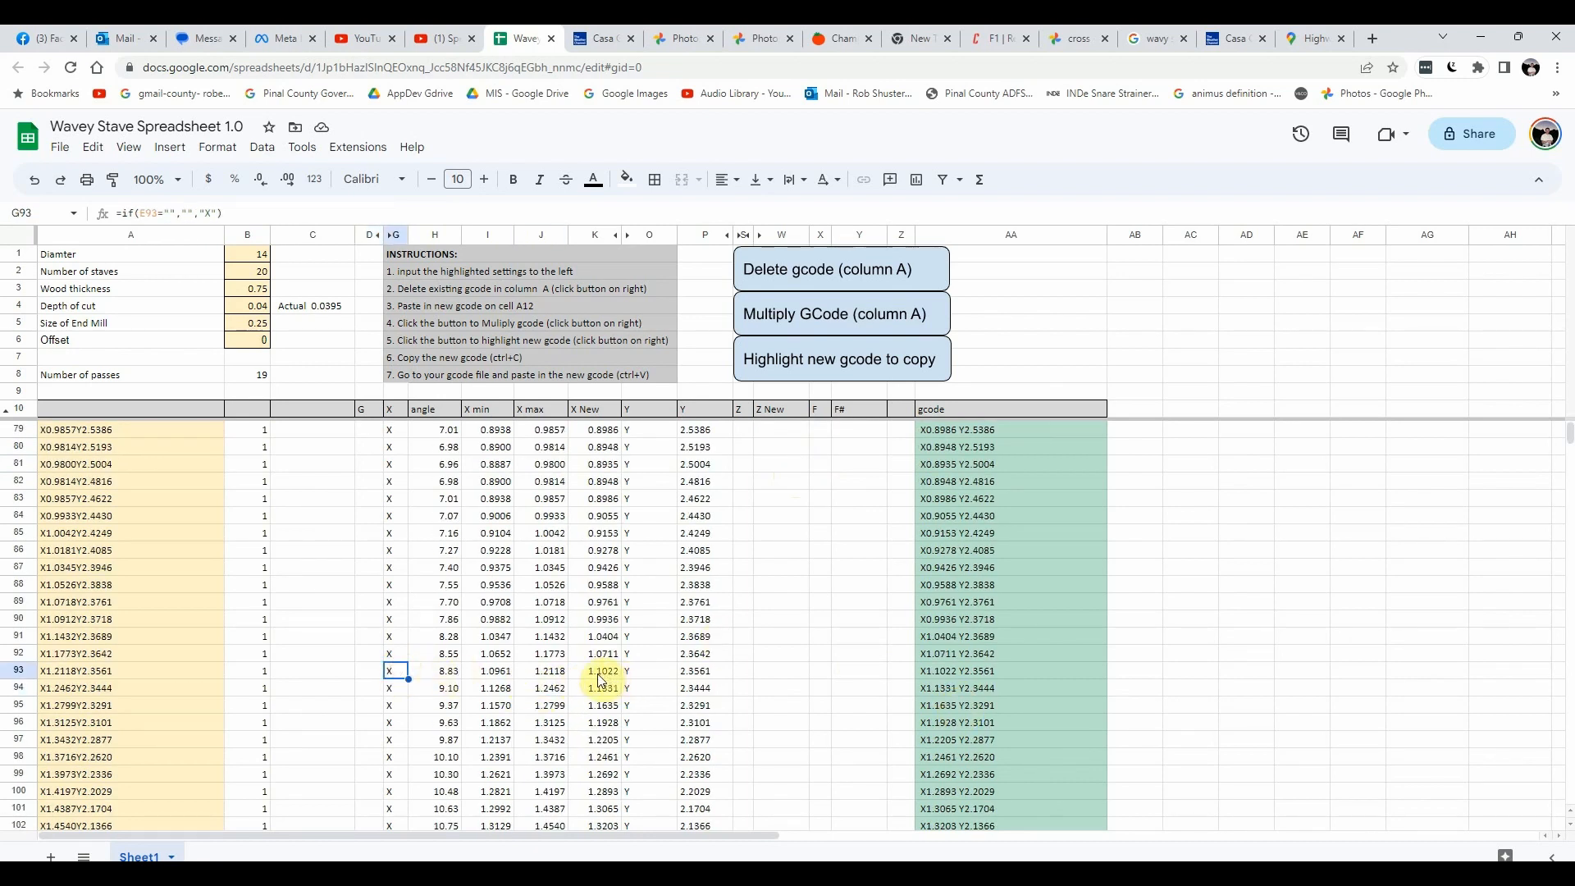
left_click(964, 678)
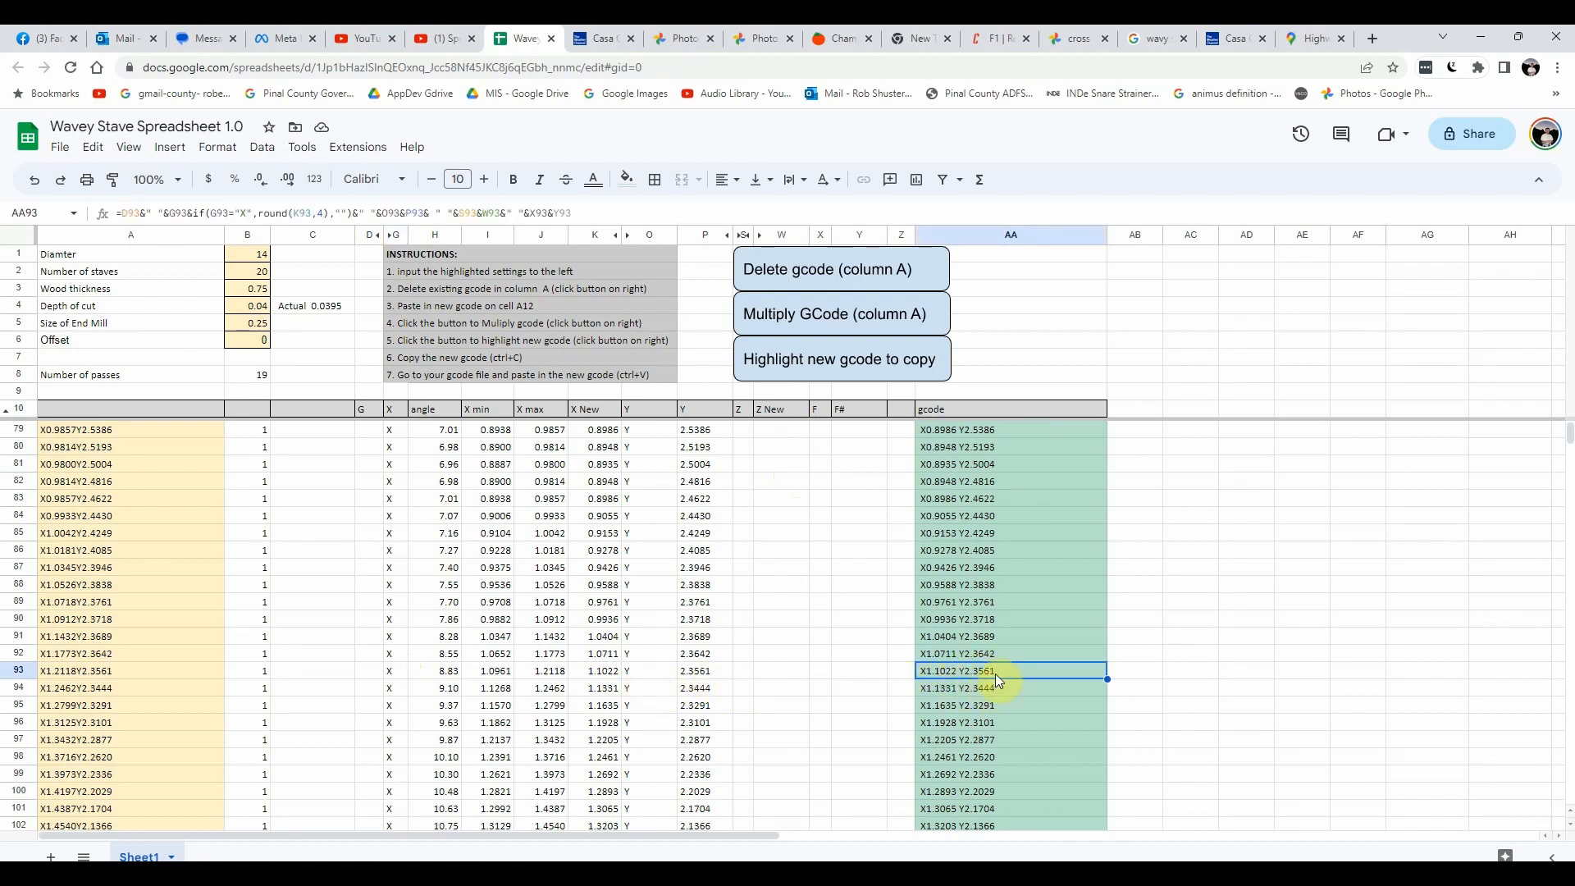
scroll(1042, 681, "down", 20)
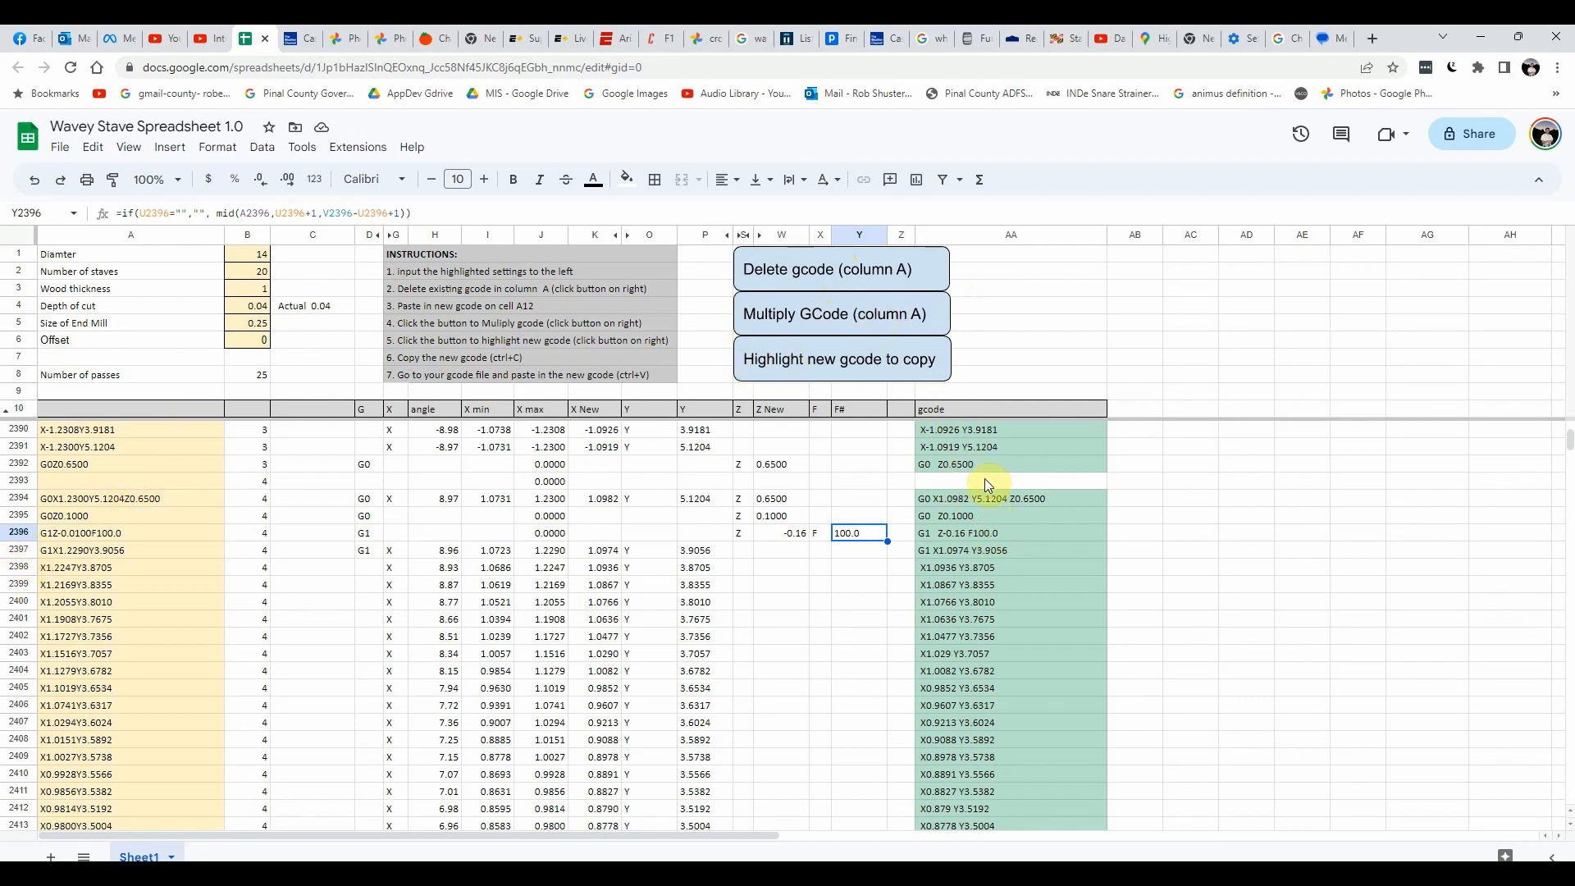
Step: Try to select the new gcode in column AA by hand, extending the selection down from row 18
left_click(984, 435)
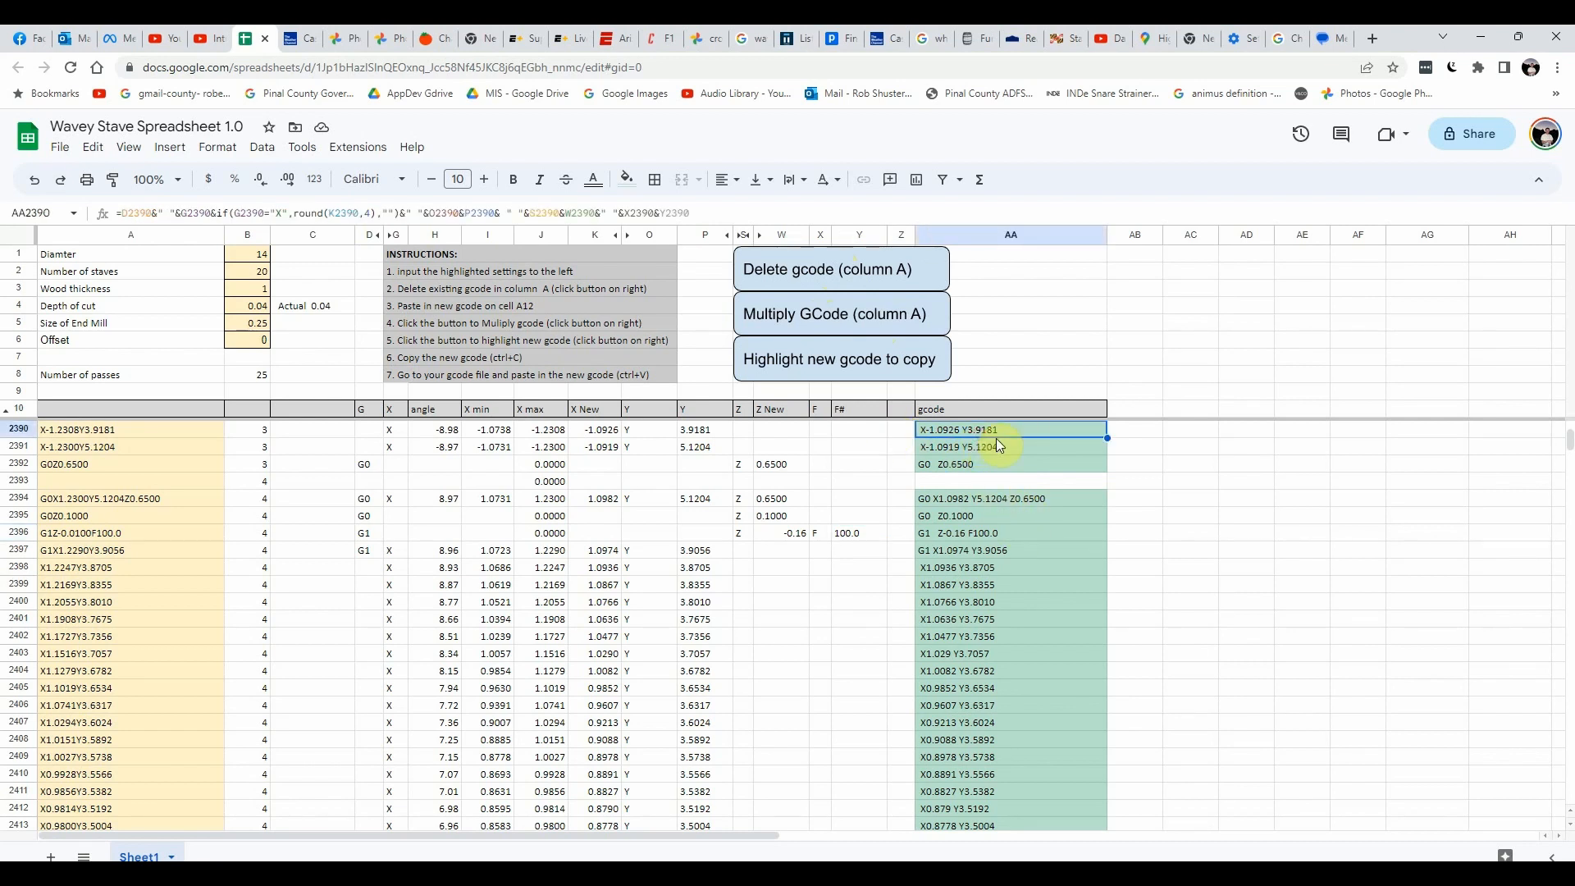
key("ctrl+Down")
key("ctrl+Up")
key("ctrl+Up")
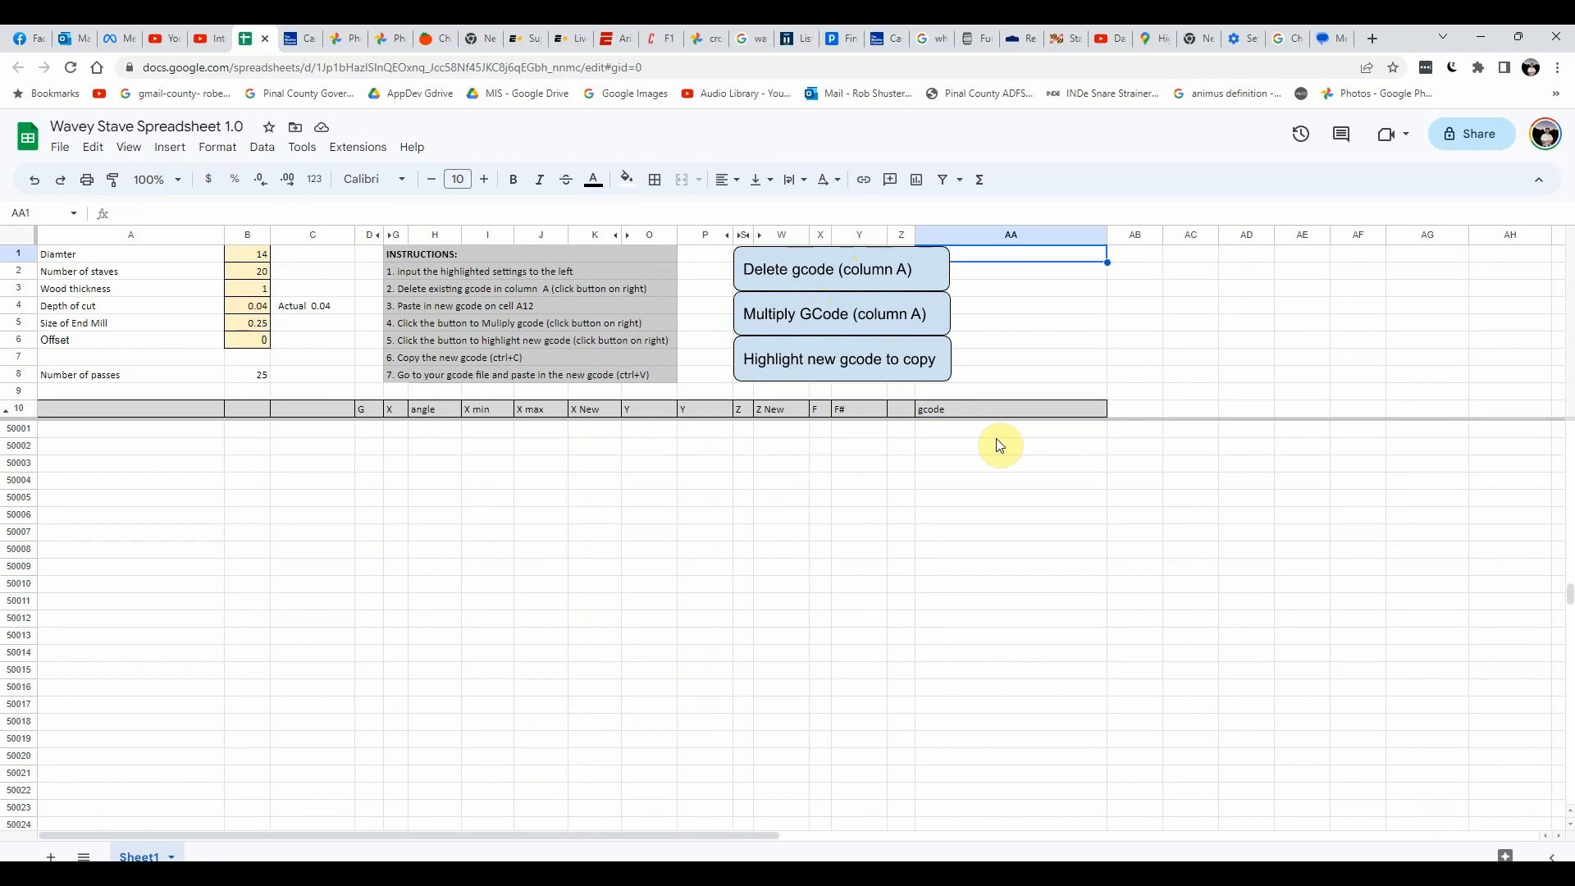
key("Down")
key("Down")
key("Down")
key("Down")
key("Down")
key("Down")
key("Down")
key("Down")
key("Down")
key("Down")
key("Down")
key("Down")
key("Down")
key("Down")
key("Down")
key("Down")
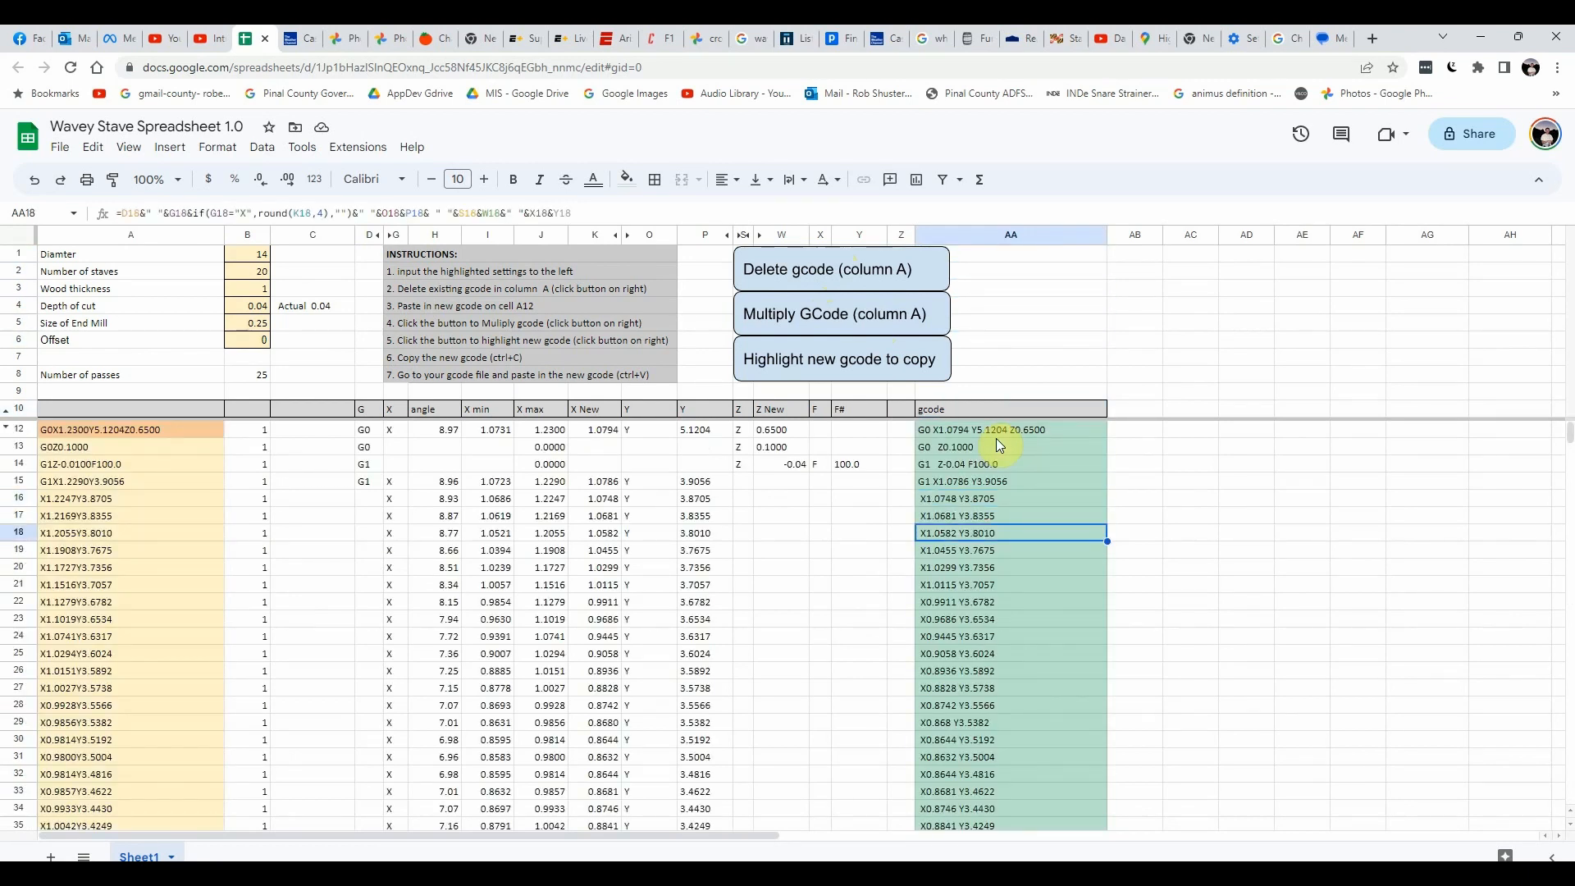
key("shift+Down")
key("shift+Down")
key("shift+Down")
key("shift+Down")
key("shift+Down")
key("shift+Down")
key("shift+Down")
key("shift+Down")
key("shift+Down")
key("shift+Down")
key("shift+Down")
key("shift+Down")
key("shift+Down")
key("shift+Down")
key("shift+Down")
key("shift+Down")
key("shift+Down")
key("shift+Down")
key("shift+Down")
key("shift+Down")
key("shift+Down")
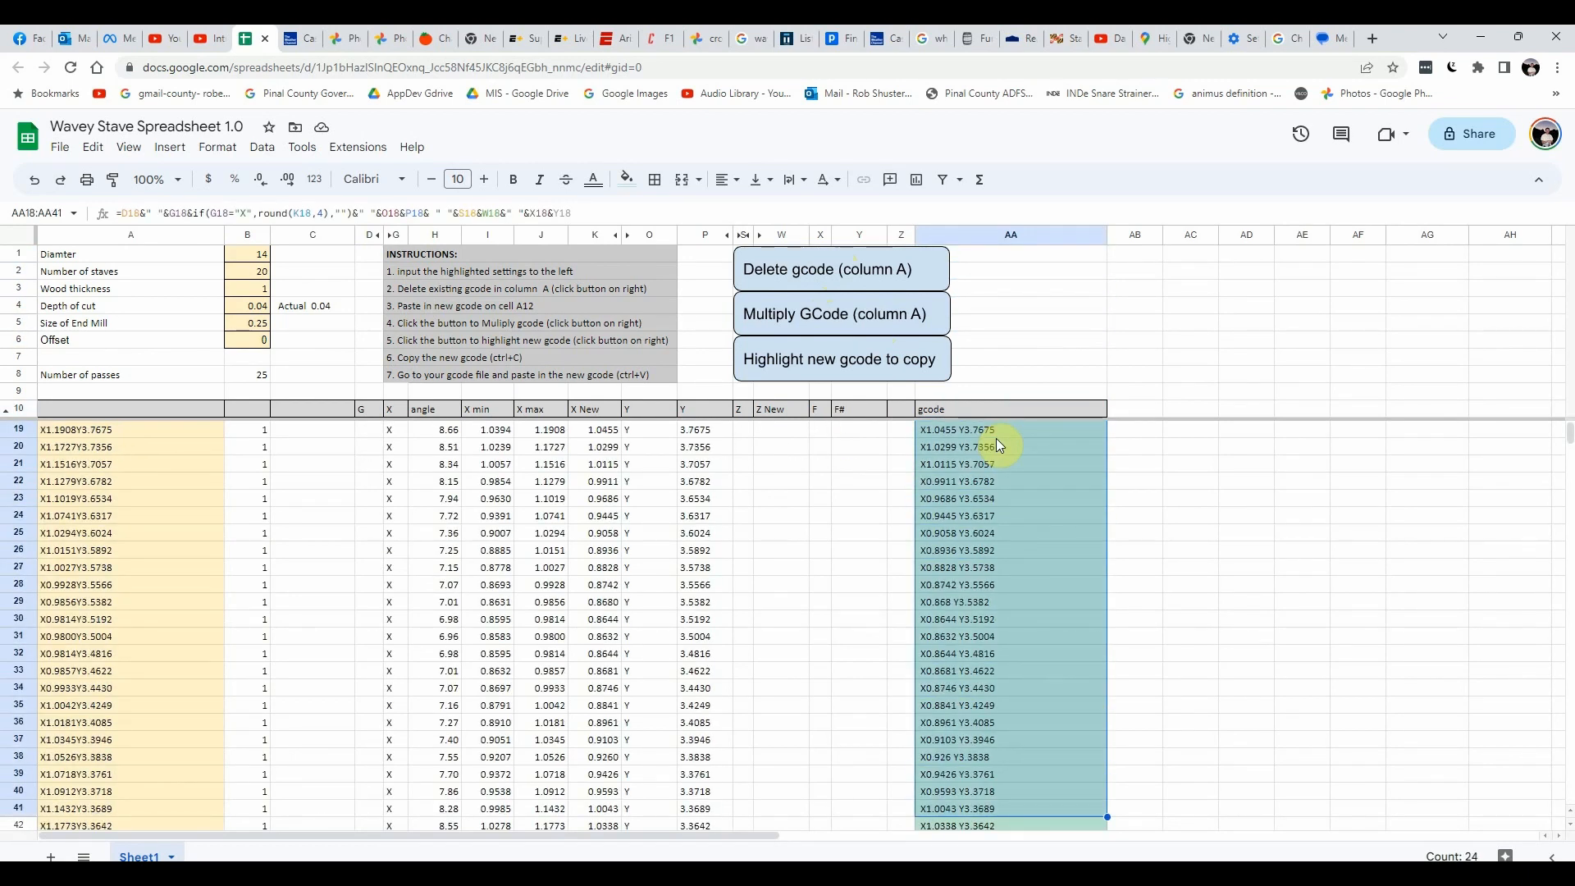
left_click(1197, 347)
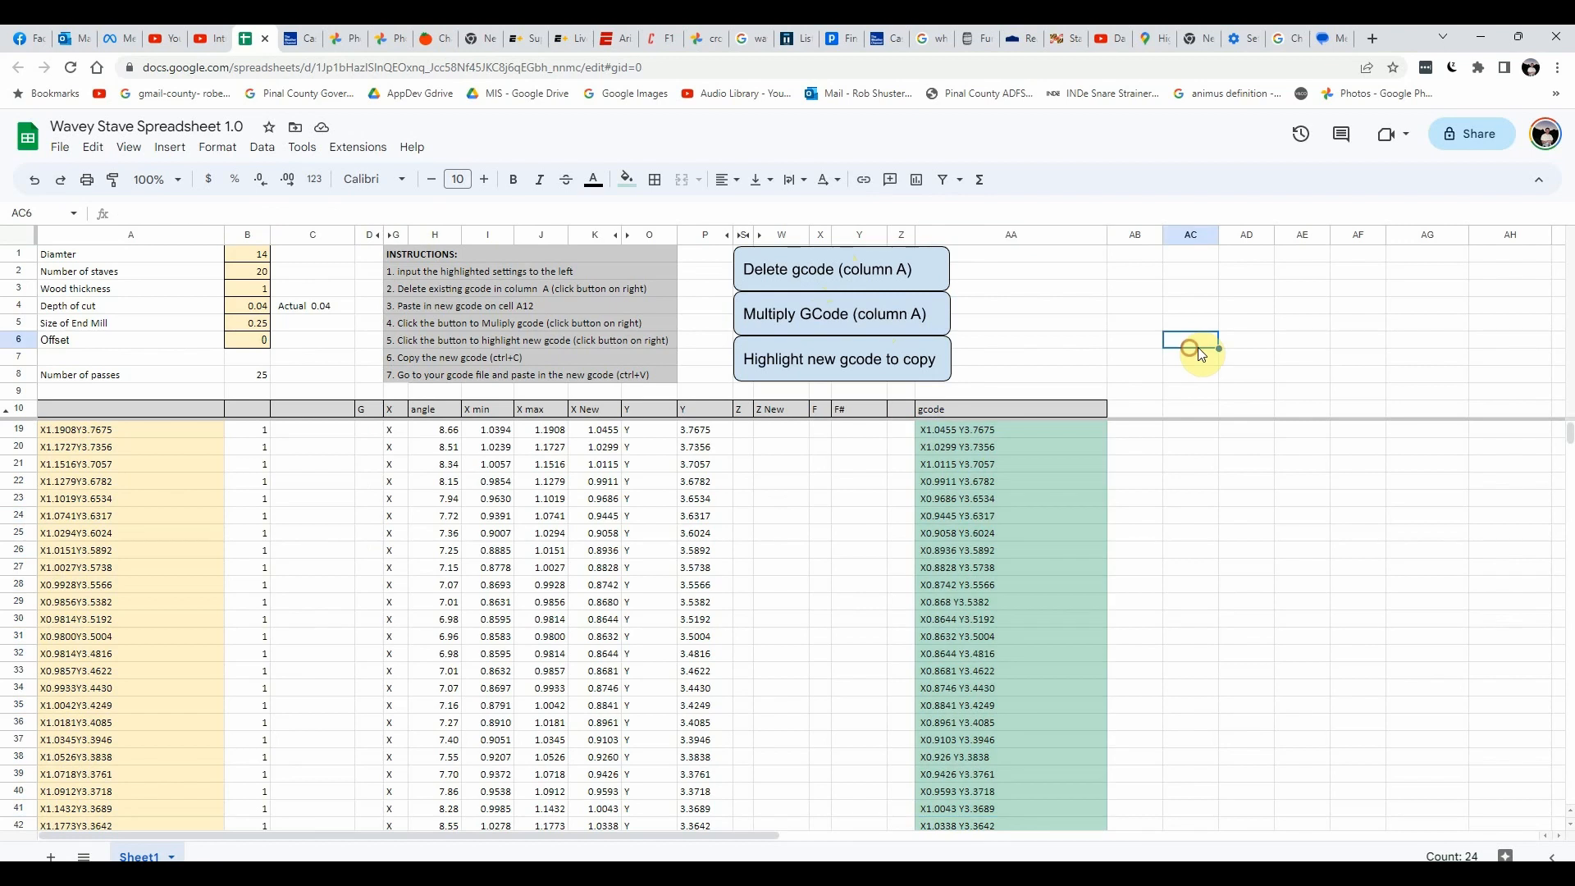
Step: Highlight all of the new gcode in column AA with the sheet's script and copy it
left_click(835, 369)
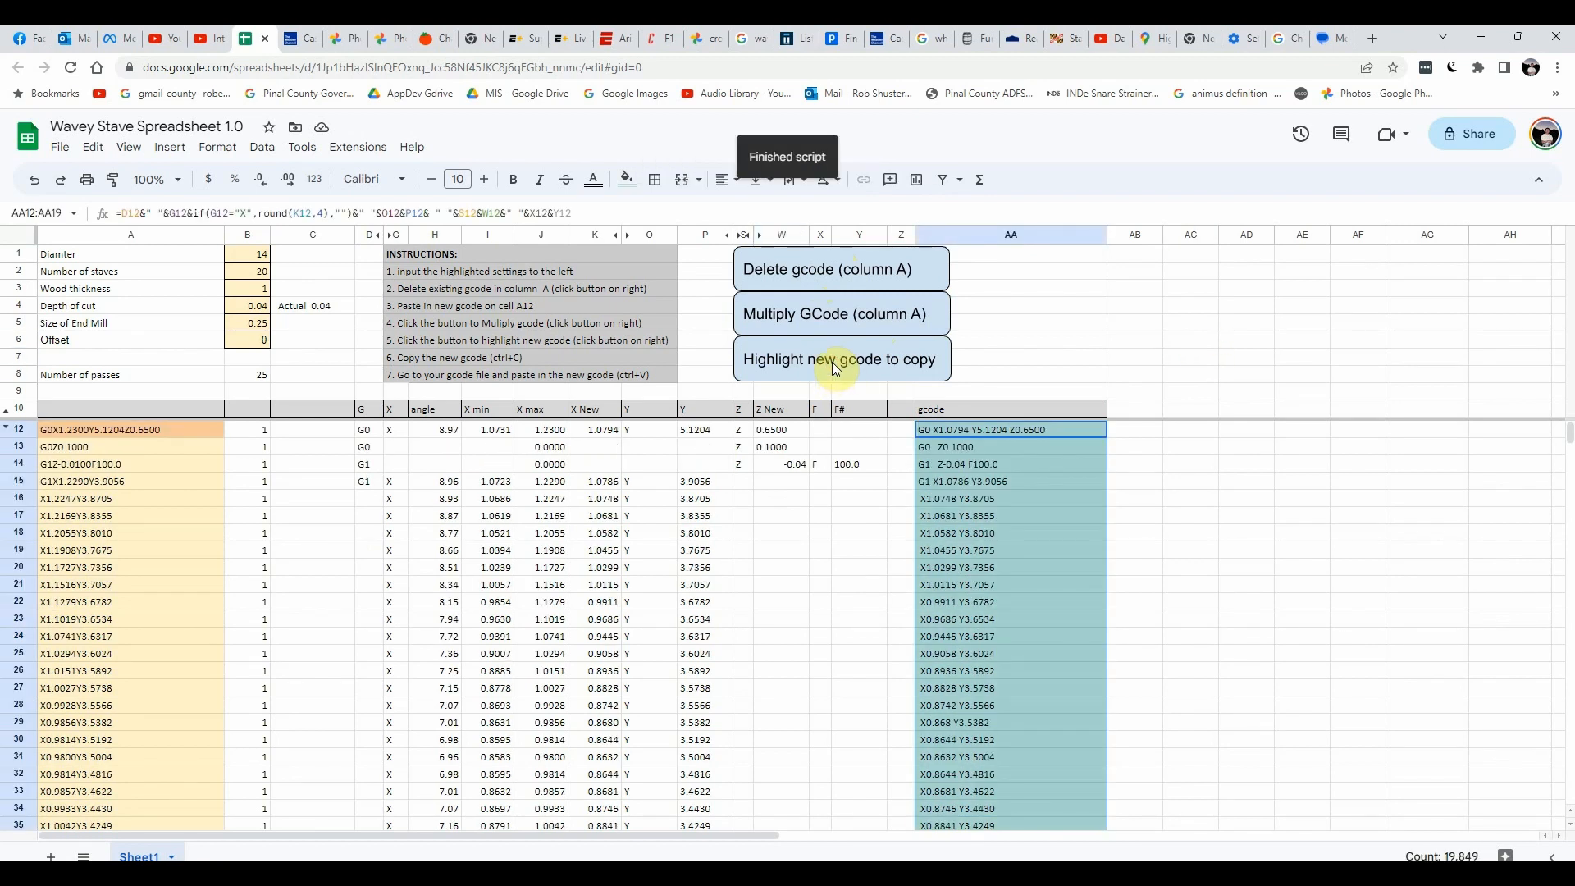
right_click(990, 536)
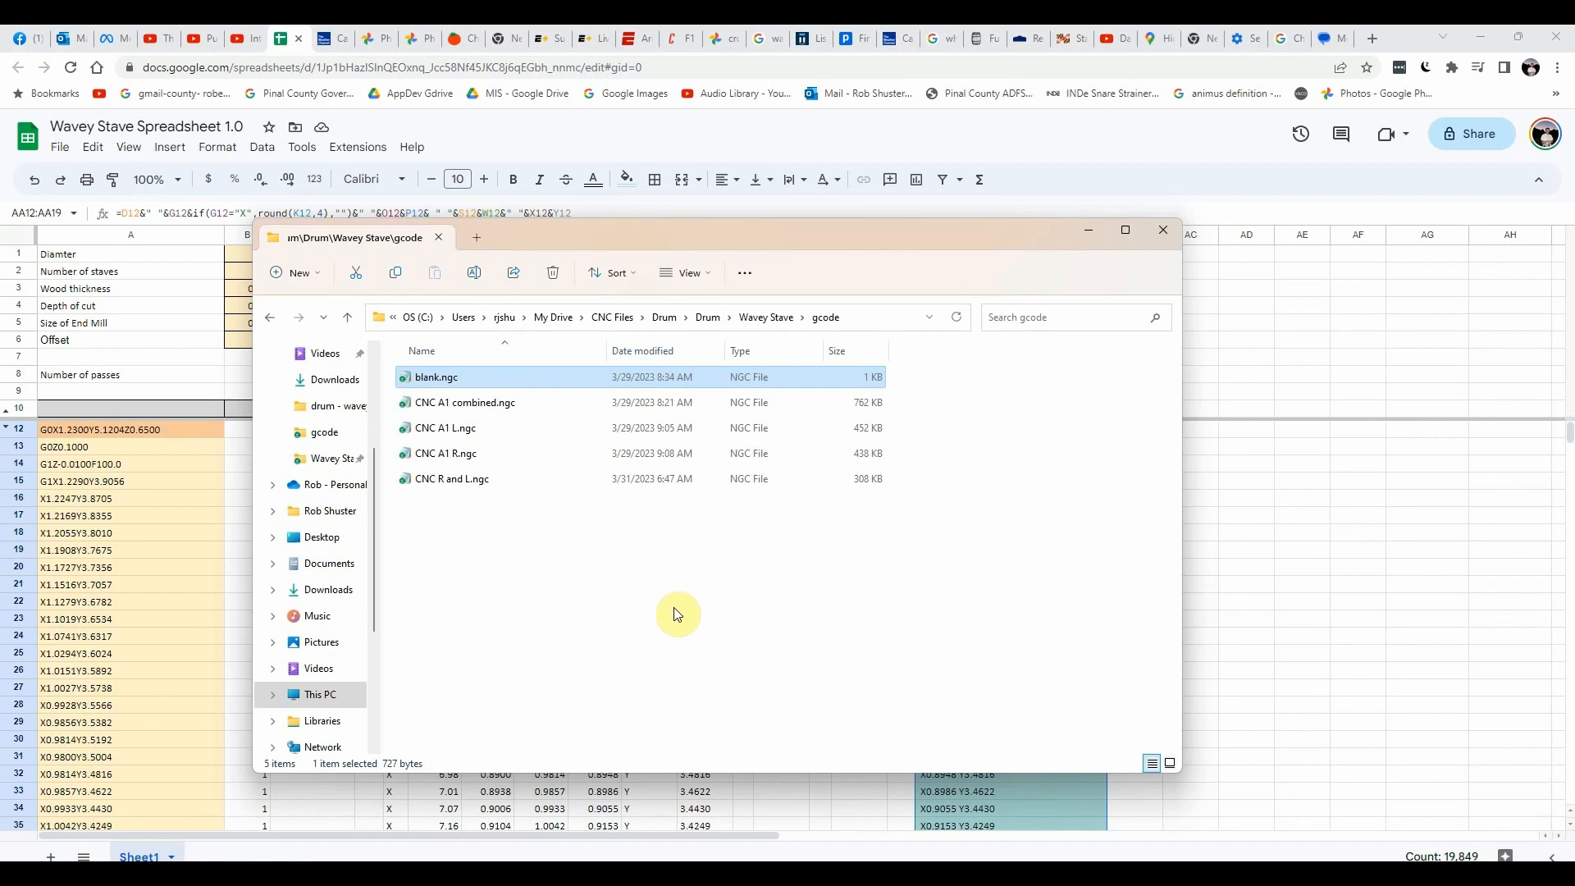
Step: Open blank.ngc from the gcode folder and place the cursor between its start and end insert code markers
left_click(486, 653)
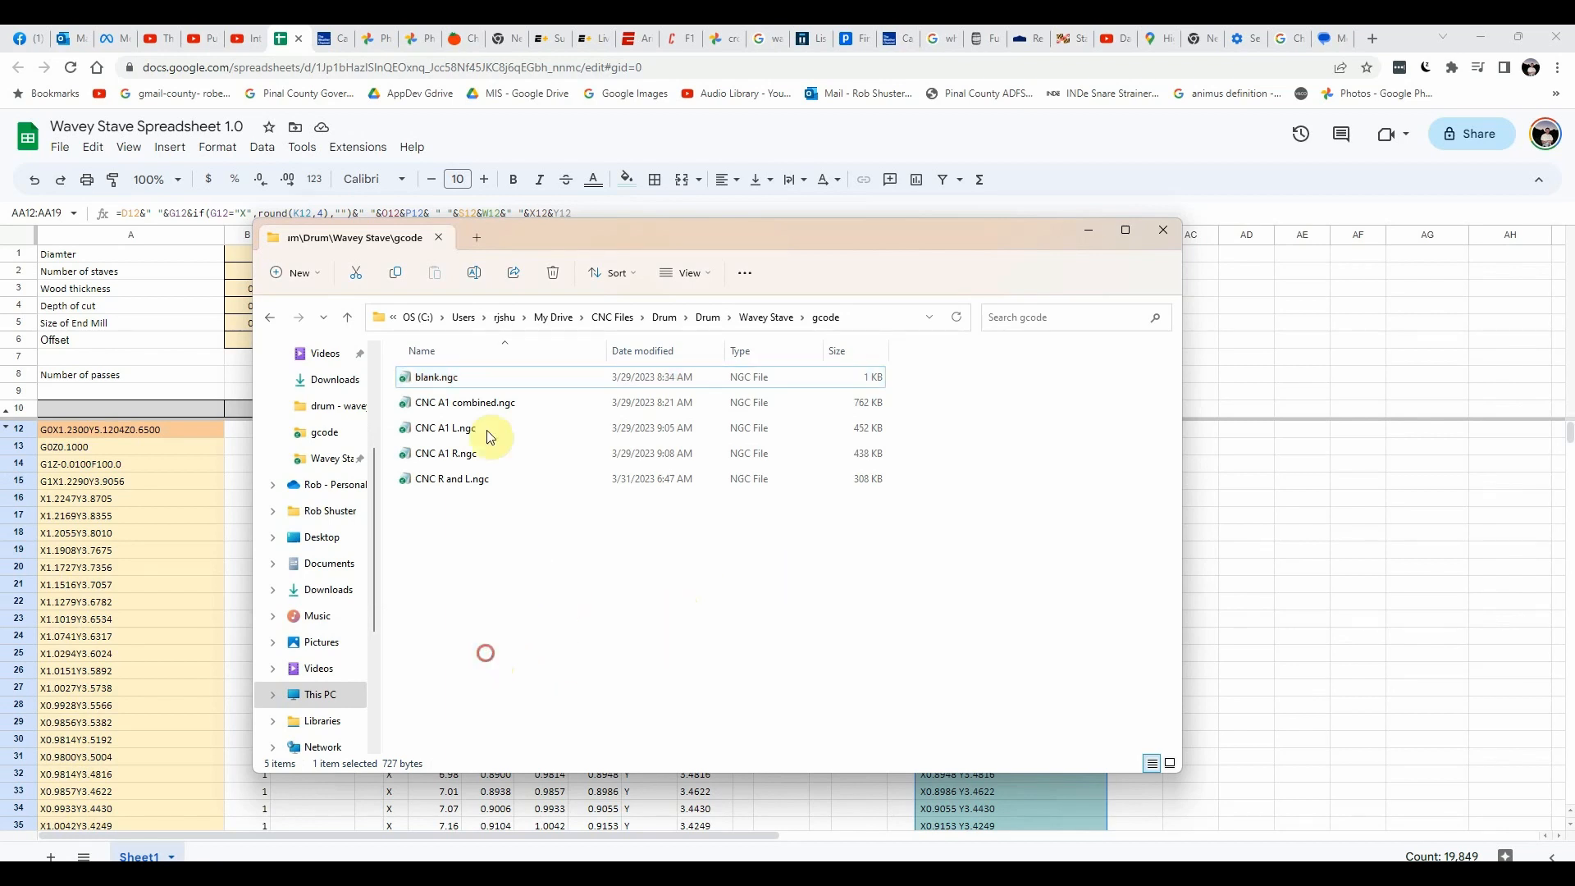
left_click(441, 381)
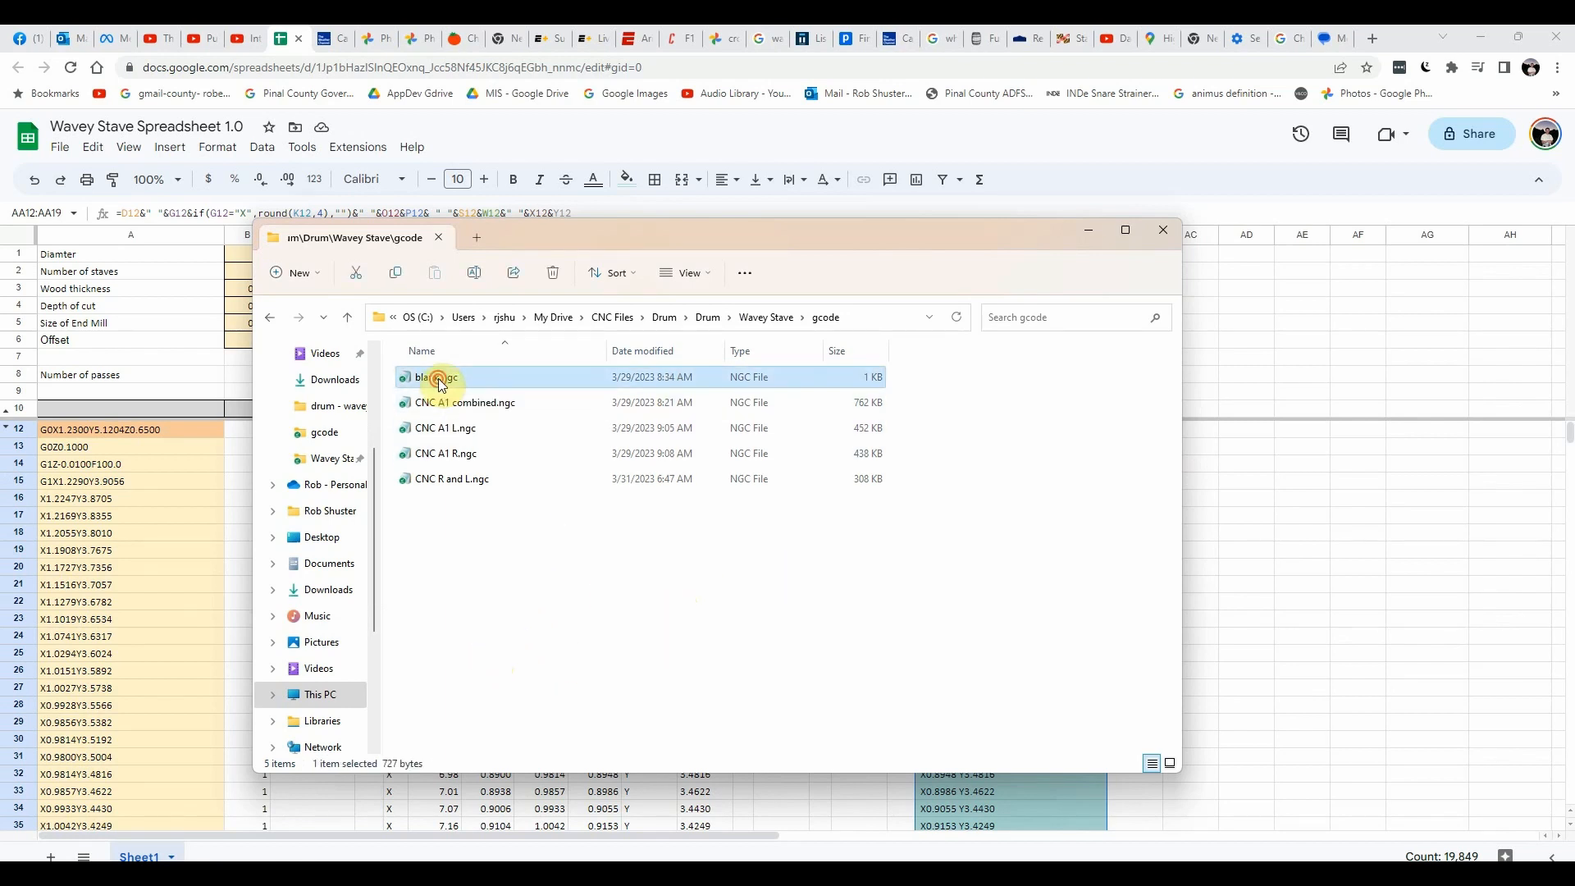
double_click(441, 381)
scroll(261, 385, "down", 1)
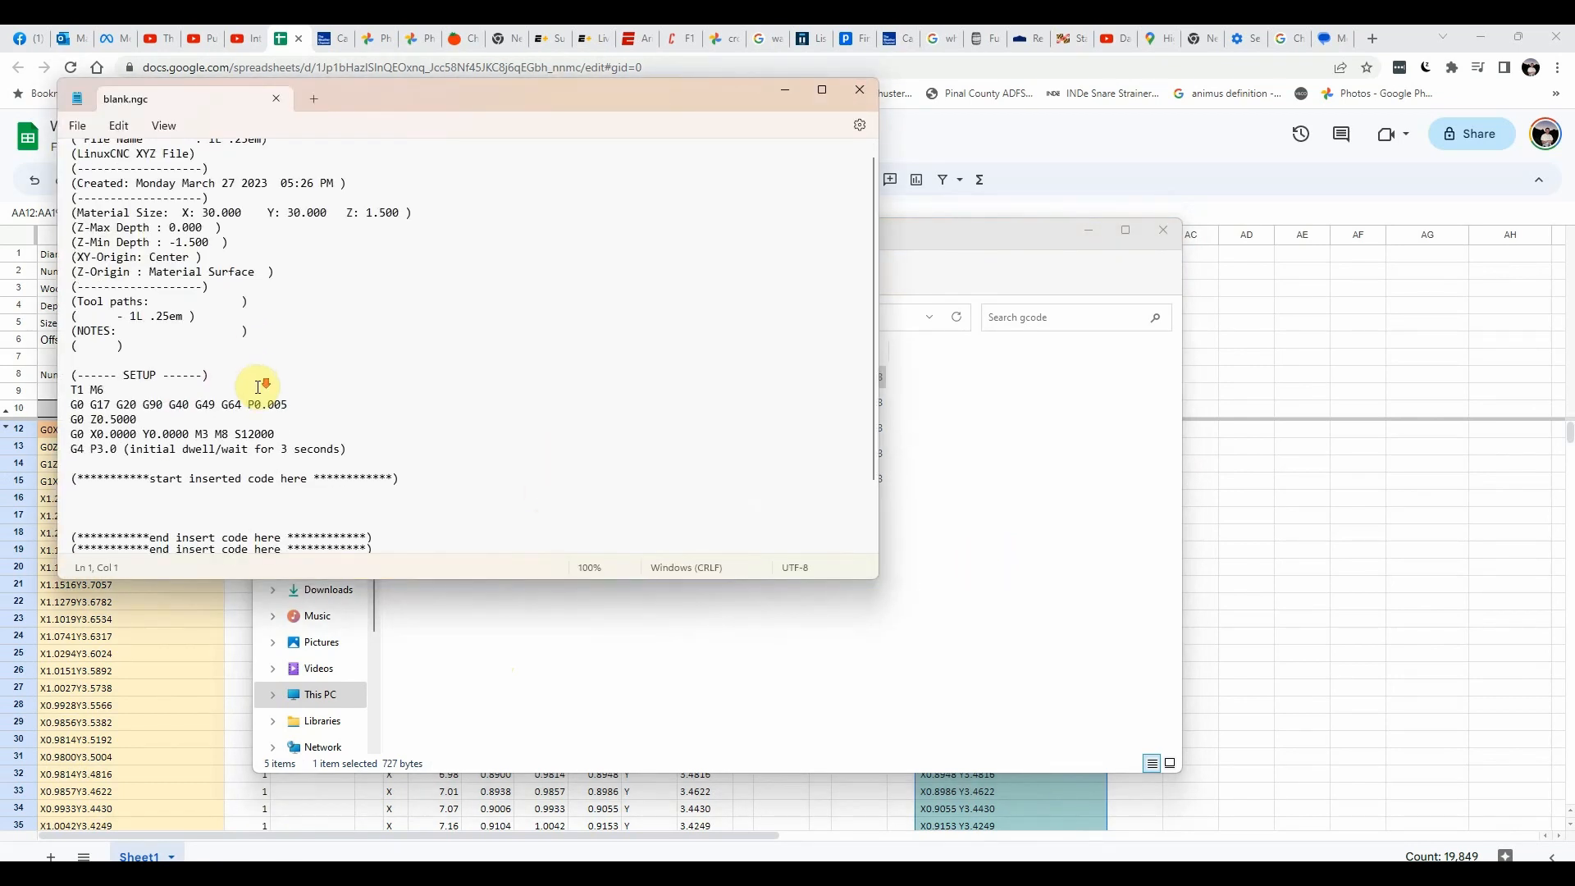
scroll(261, 386, "down", 2)
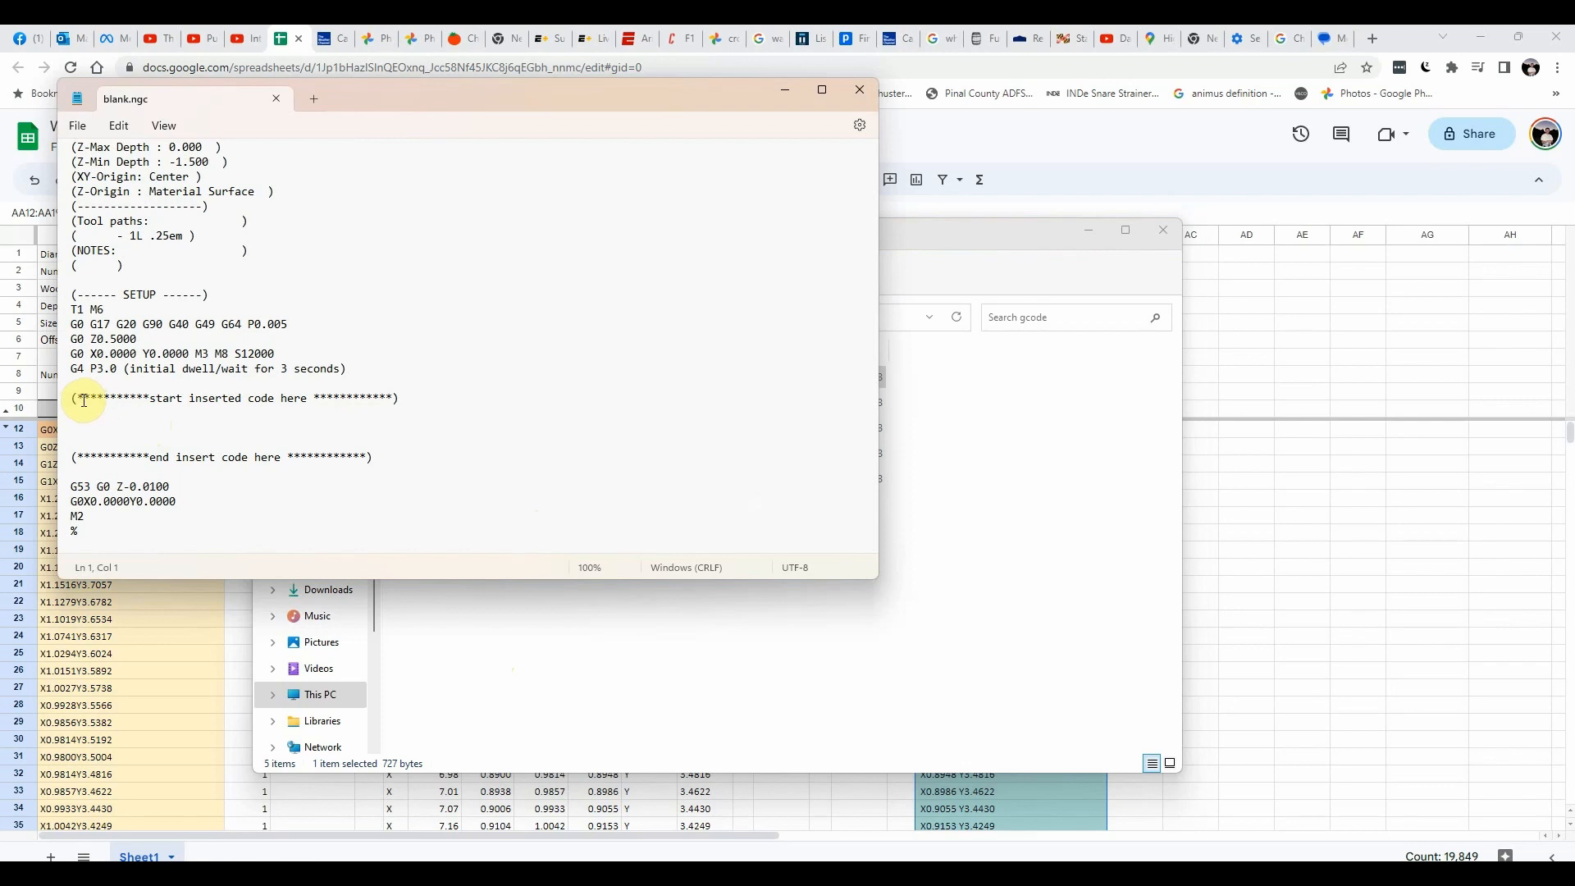
left_click(107, 424)
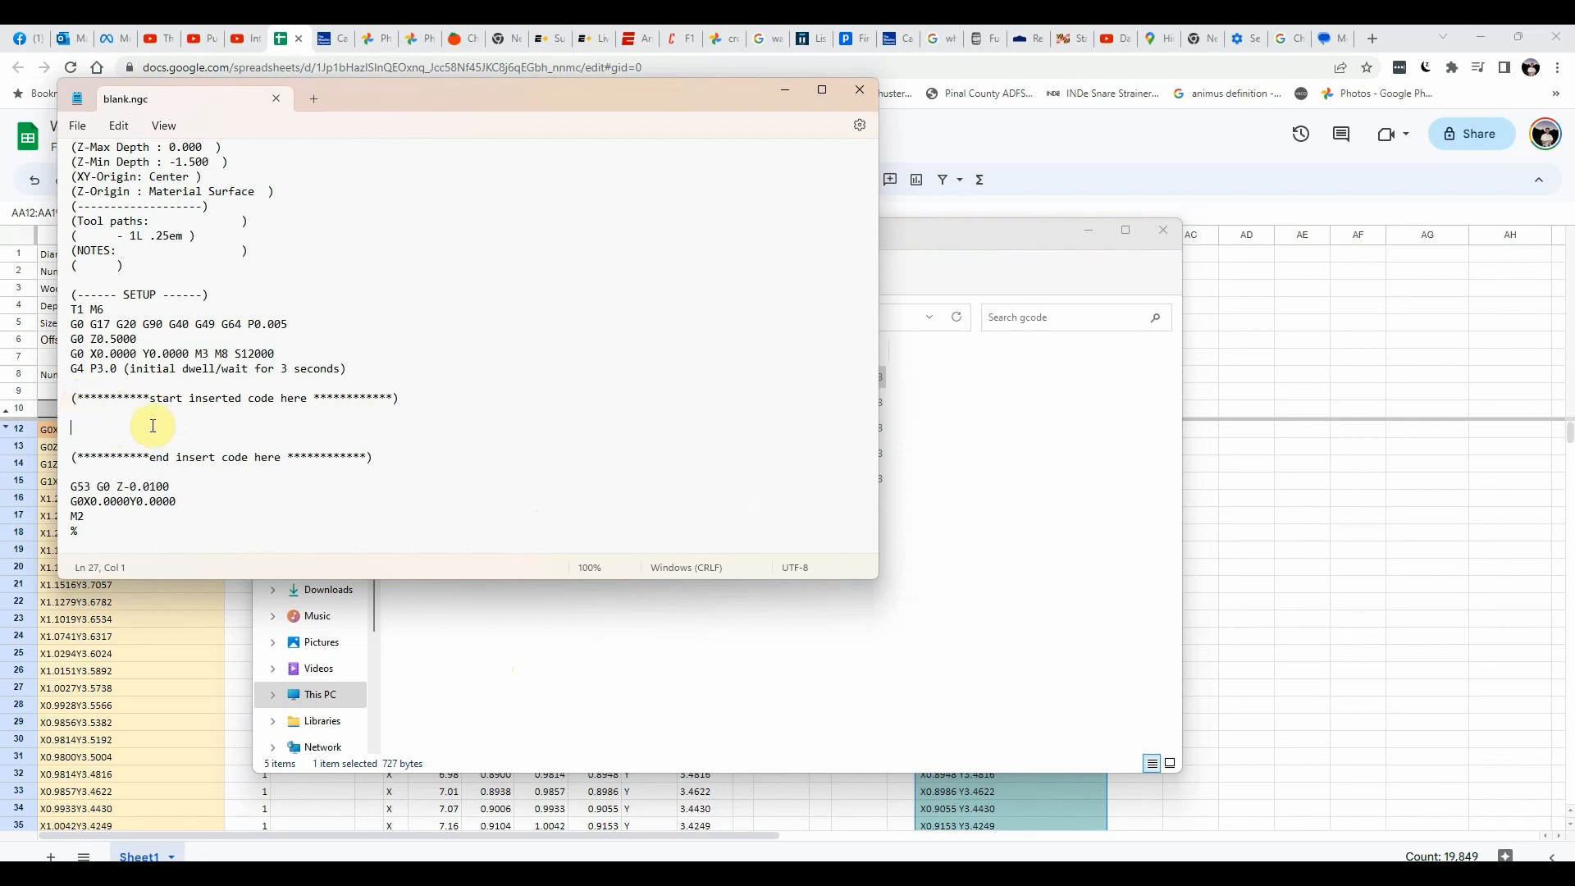
Step: Save a copy of the blank template as CNC 123.ngc in the gcode folder, with the file type set to All files
left_click(77, 126)
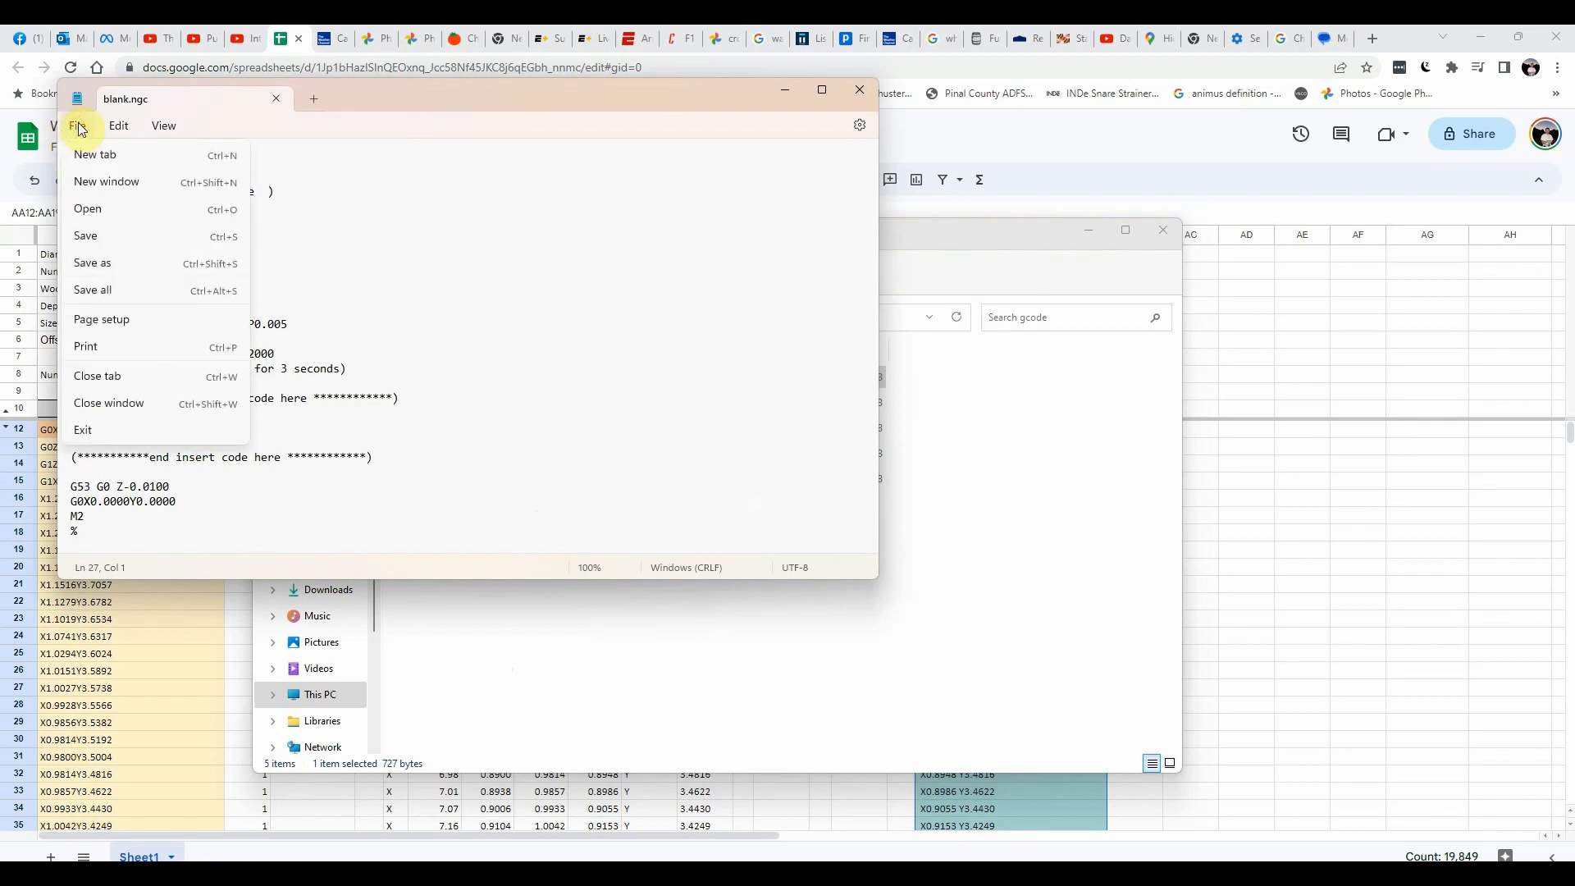
left_click(105, 262)
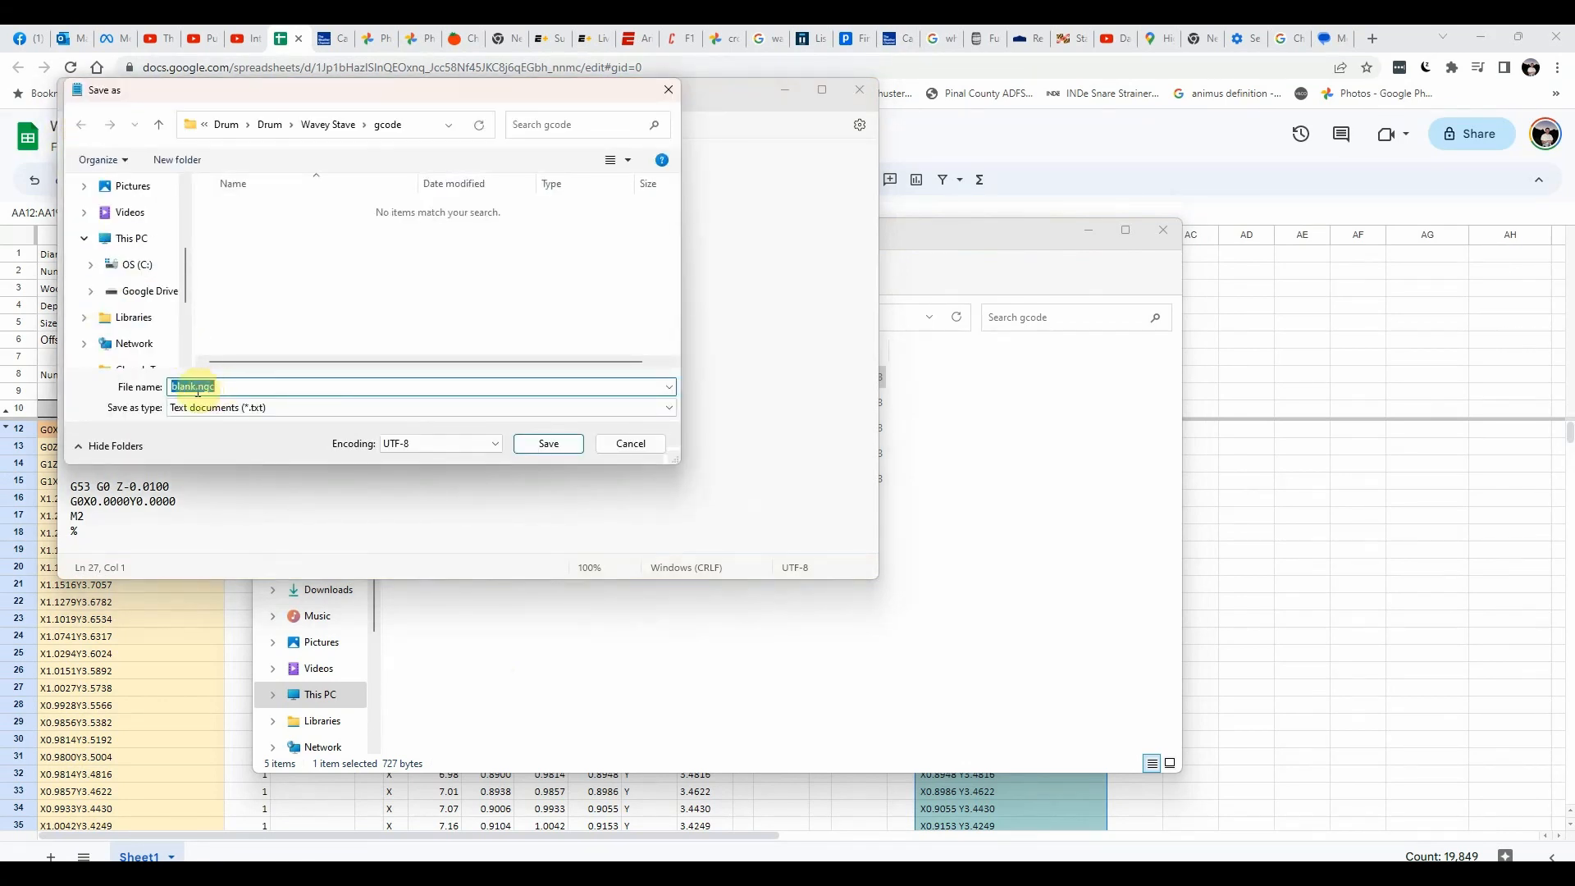
left_click(671, 408)
left_click(356, 437)
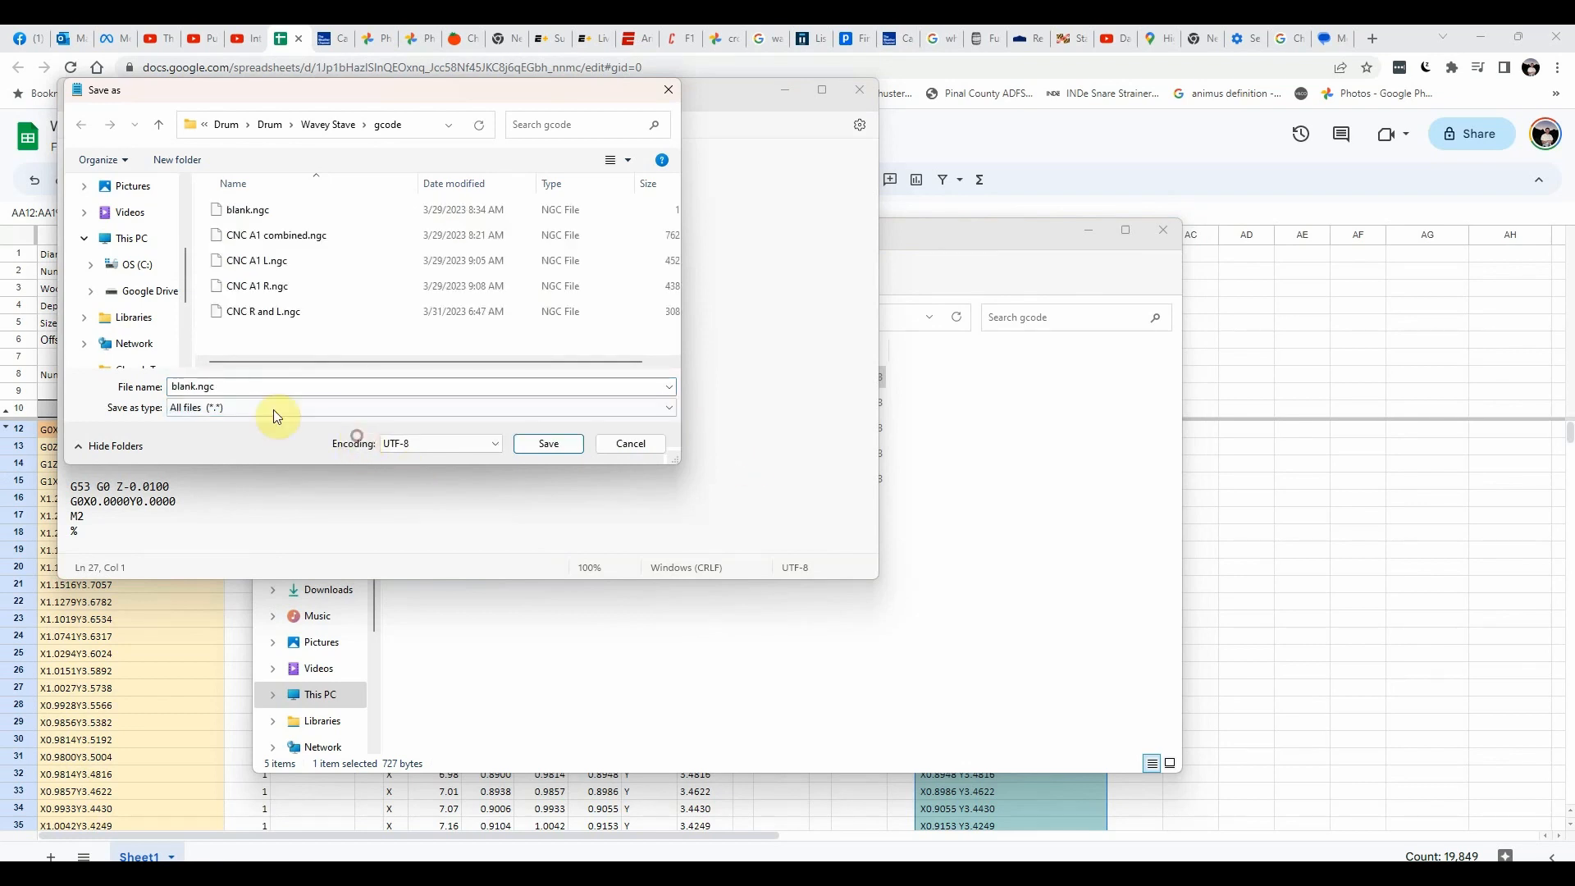
left_click(206, 389)
double_click(176, 389)
double_click(175, 387)
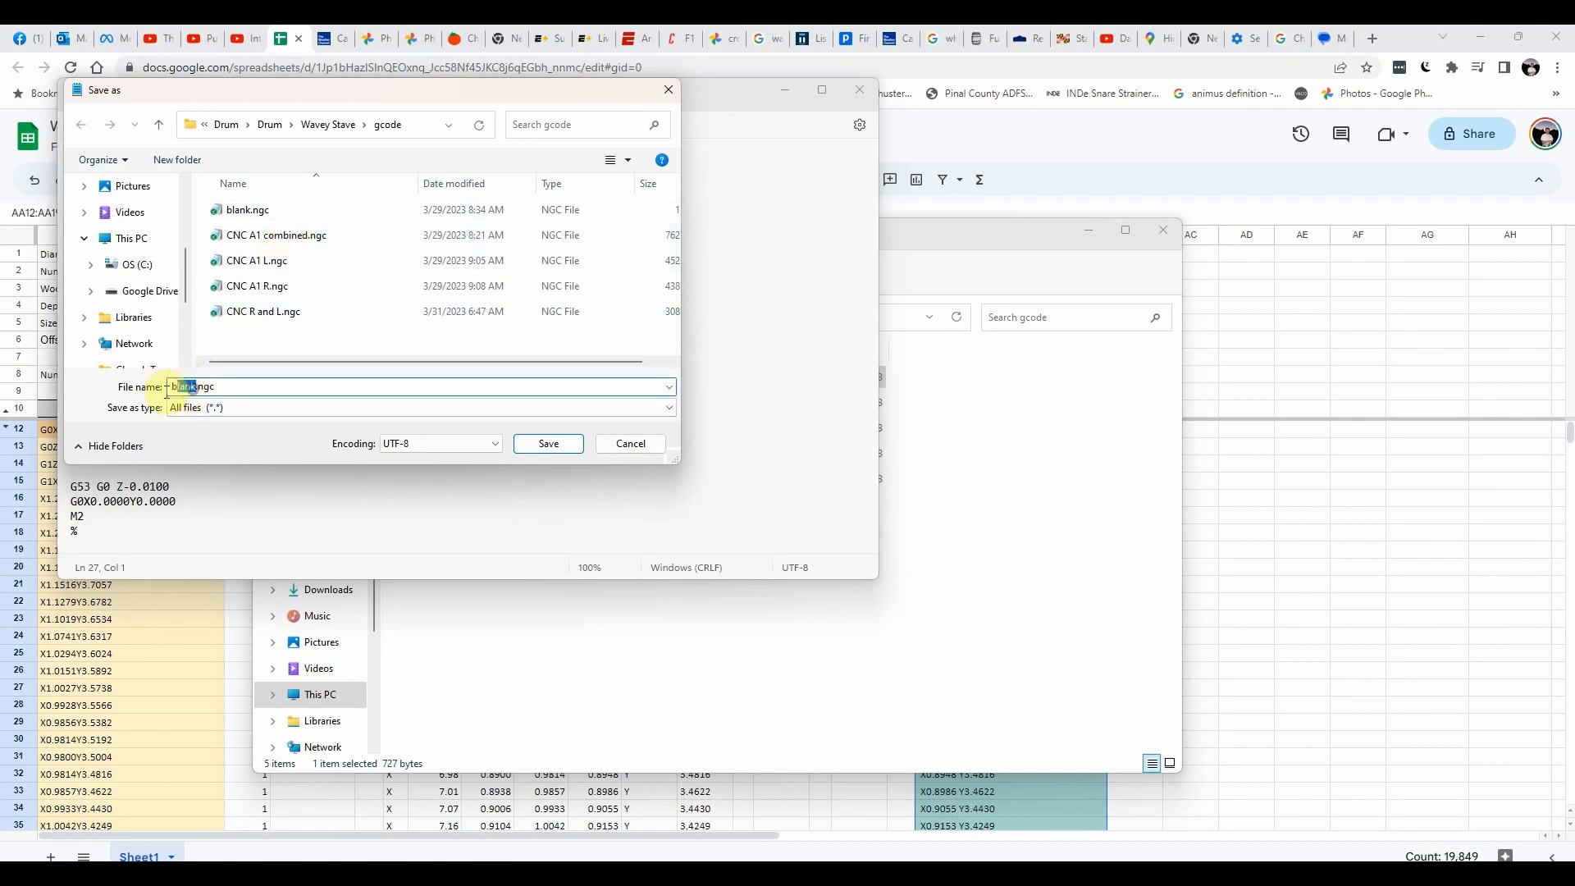
type("CNC 123")
left_click(546, 447)
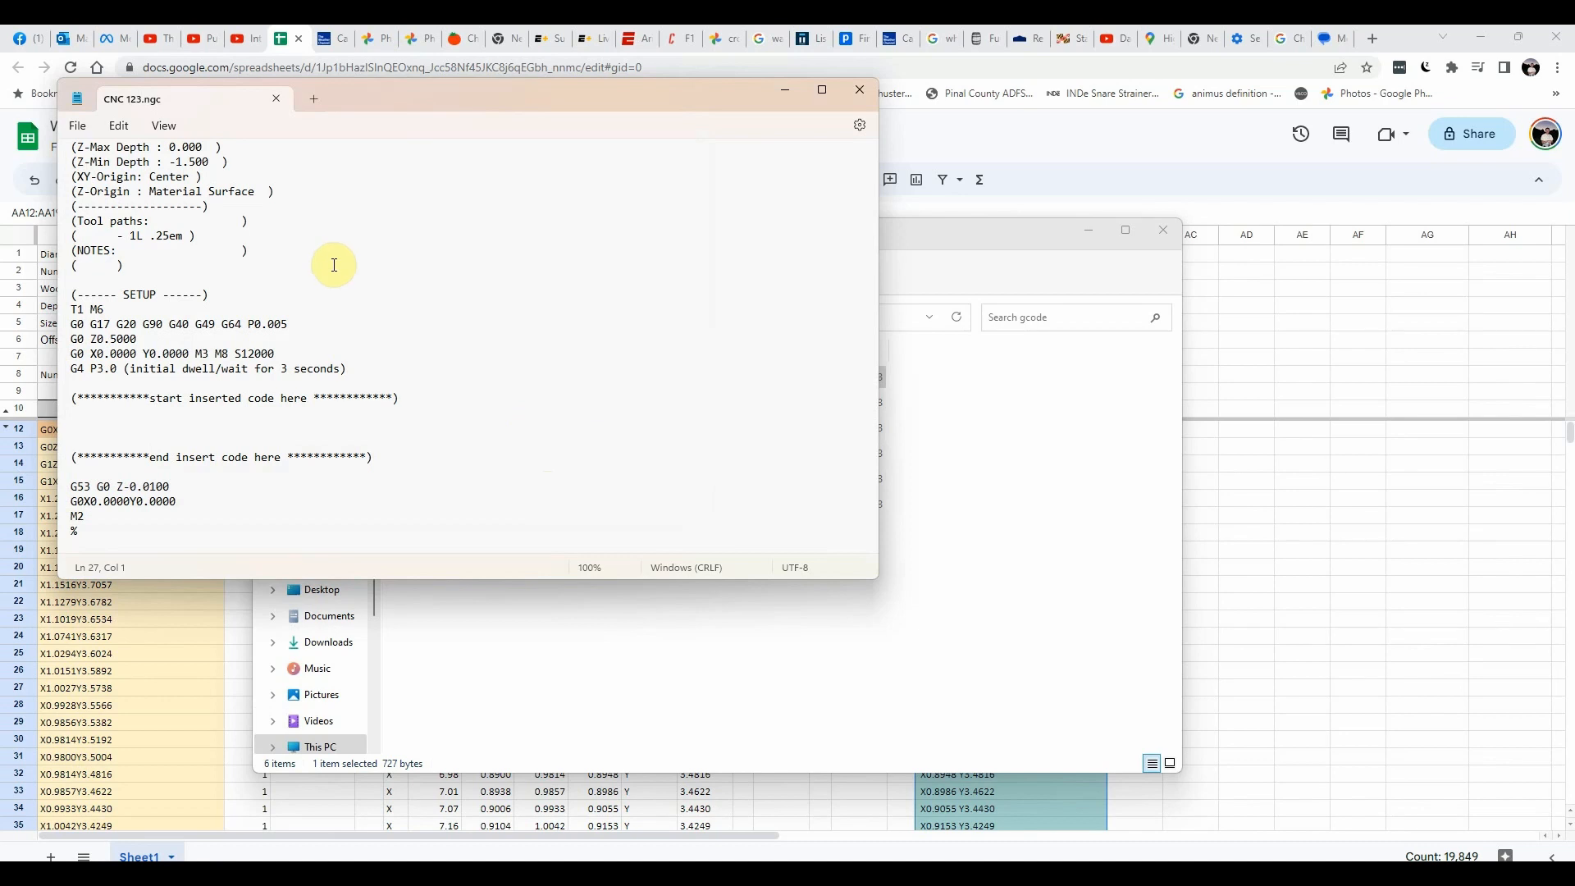
Step: Paste the copied gcode between the insert markers of CNC 123.ngc and check the end of the inserted code
right_click(153, 431)
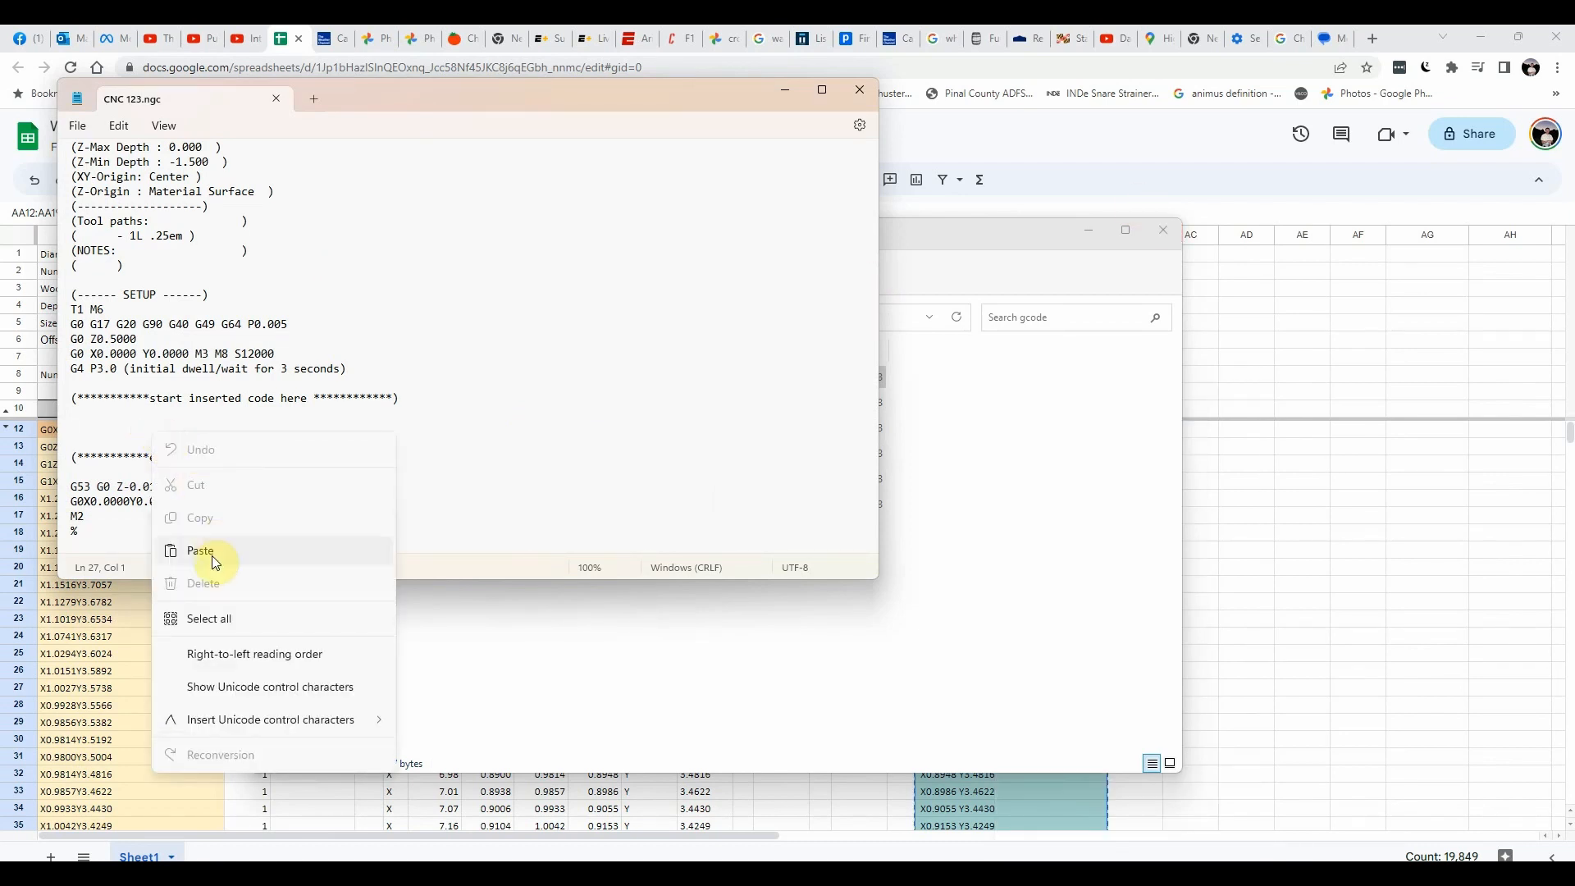
left_click(211, 552)
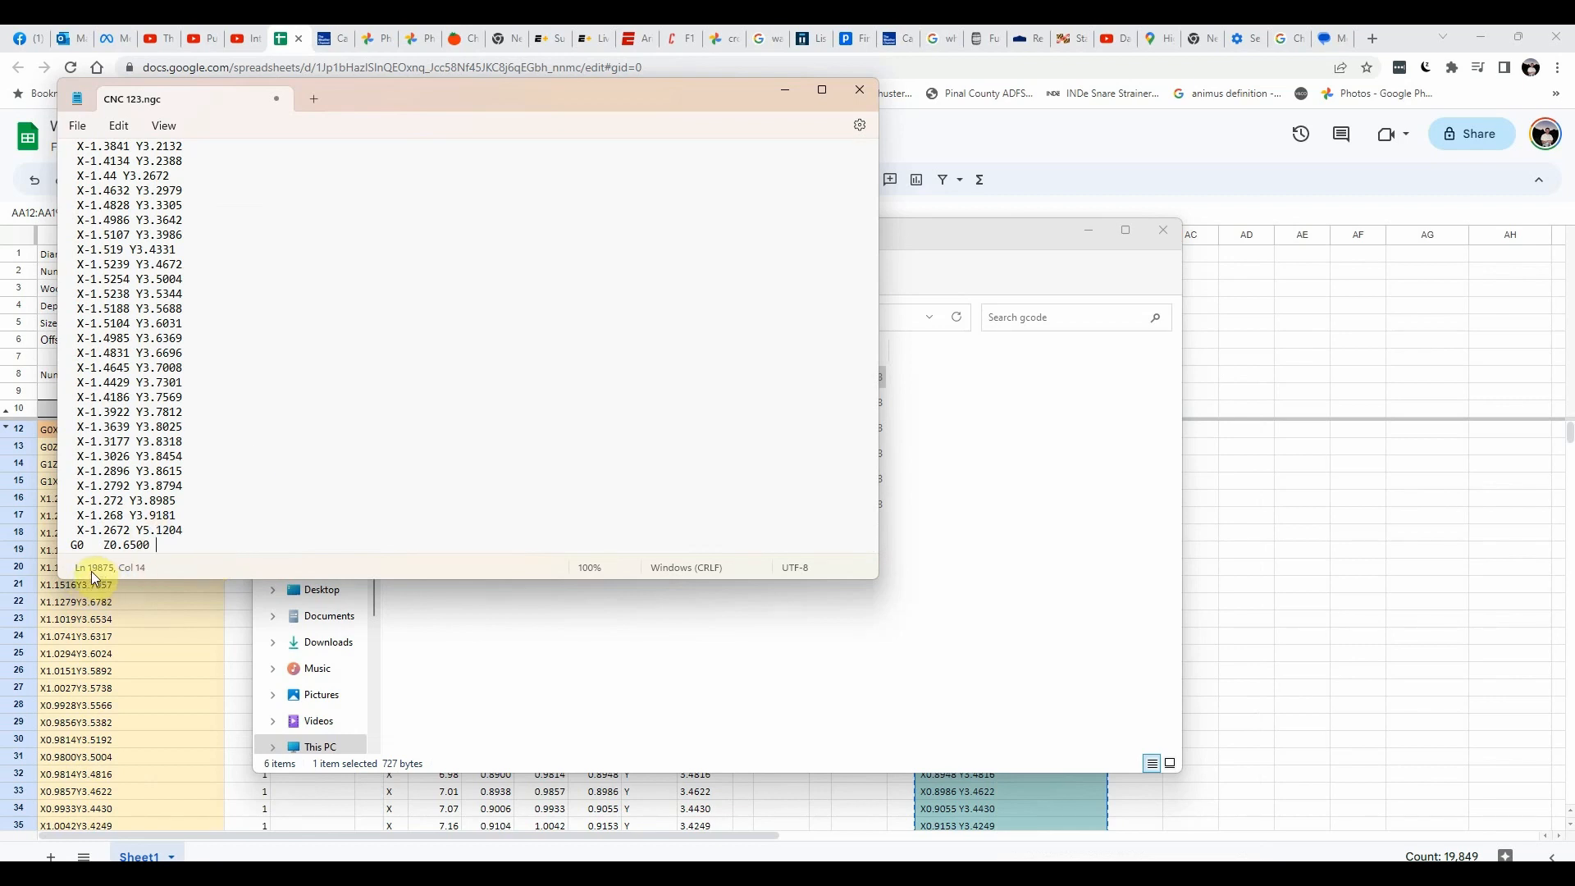
left_click(309, 389)
scroll(308, 389, "down", 3)
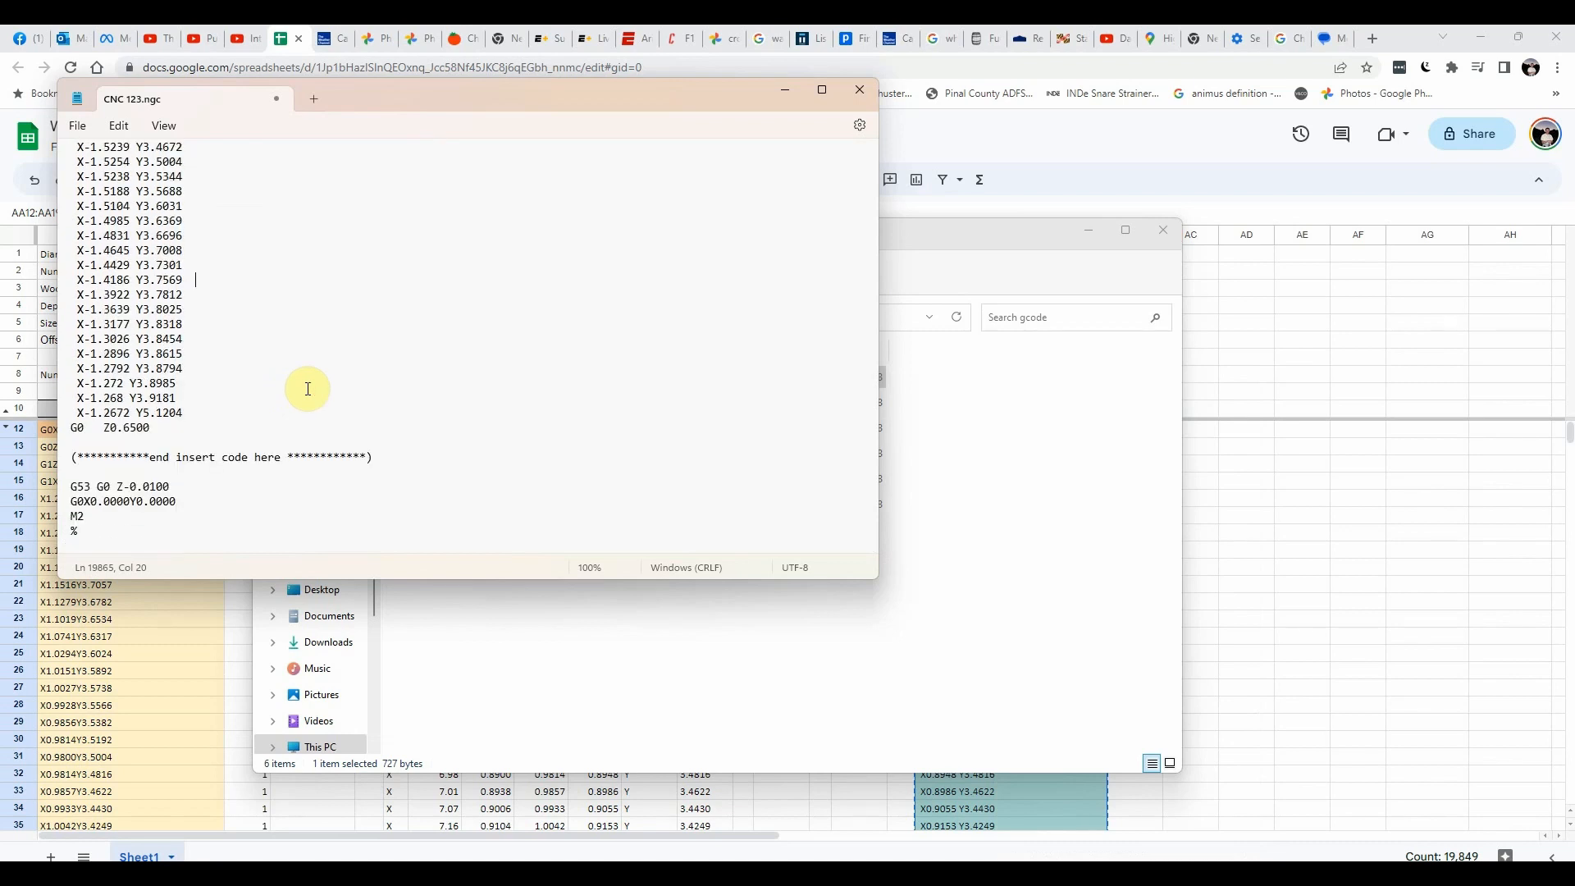
scroll(308, 389, "up", 9)
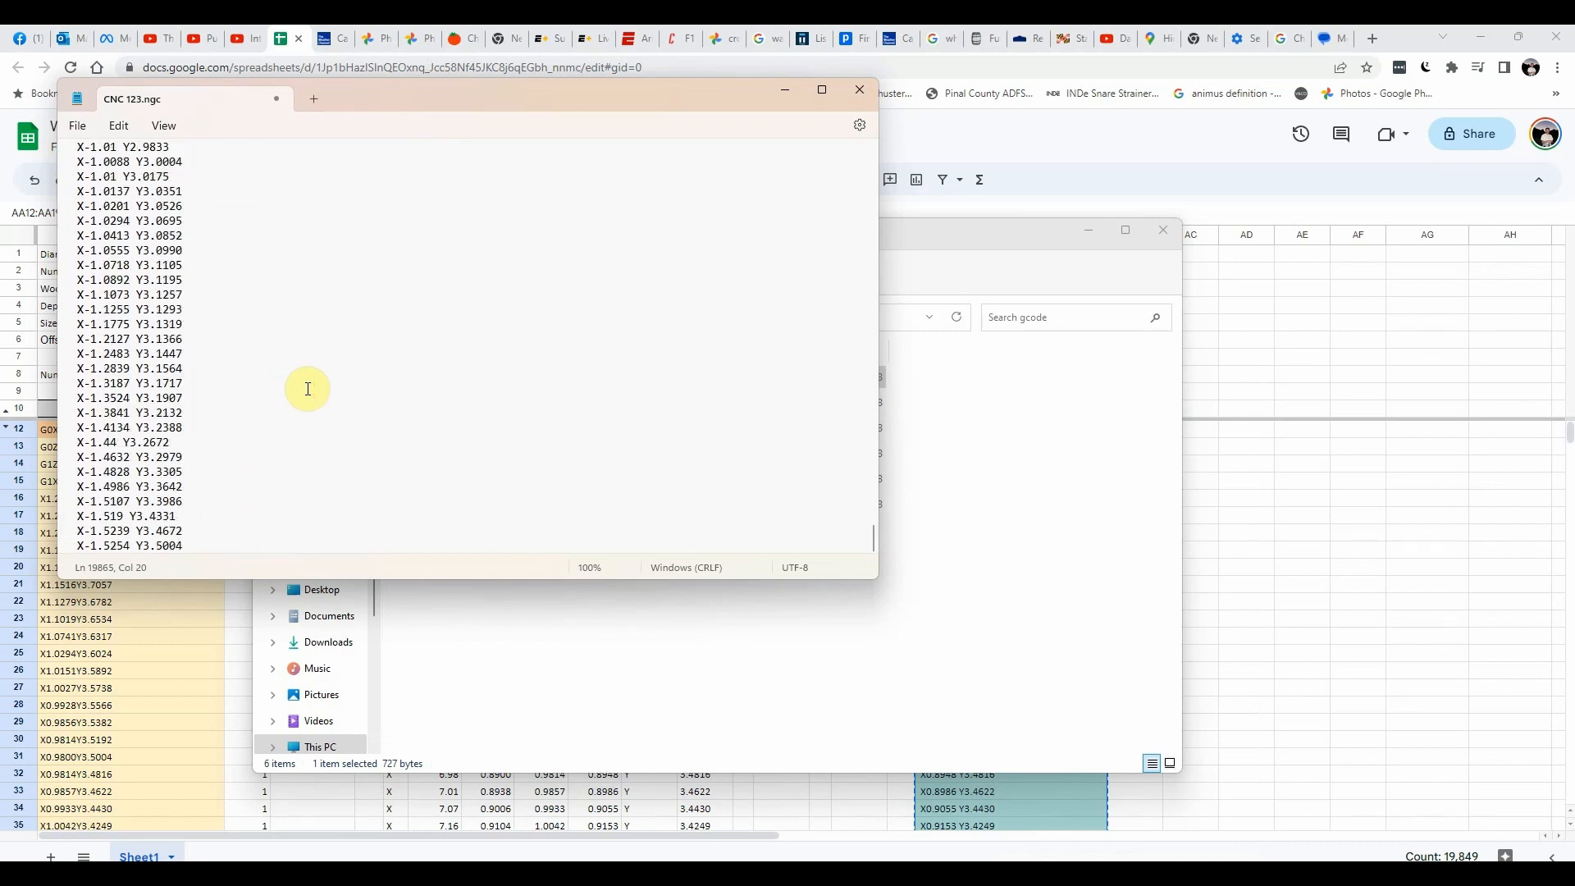
Step: Save the changes to CNC 123.ngc and close the file
left_click(69, 127)
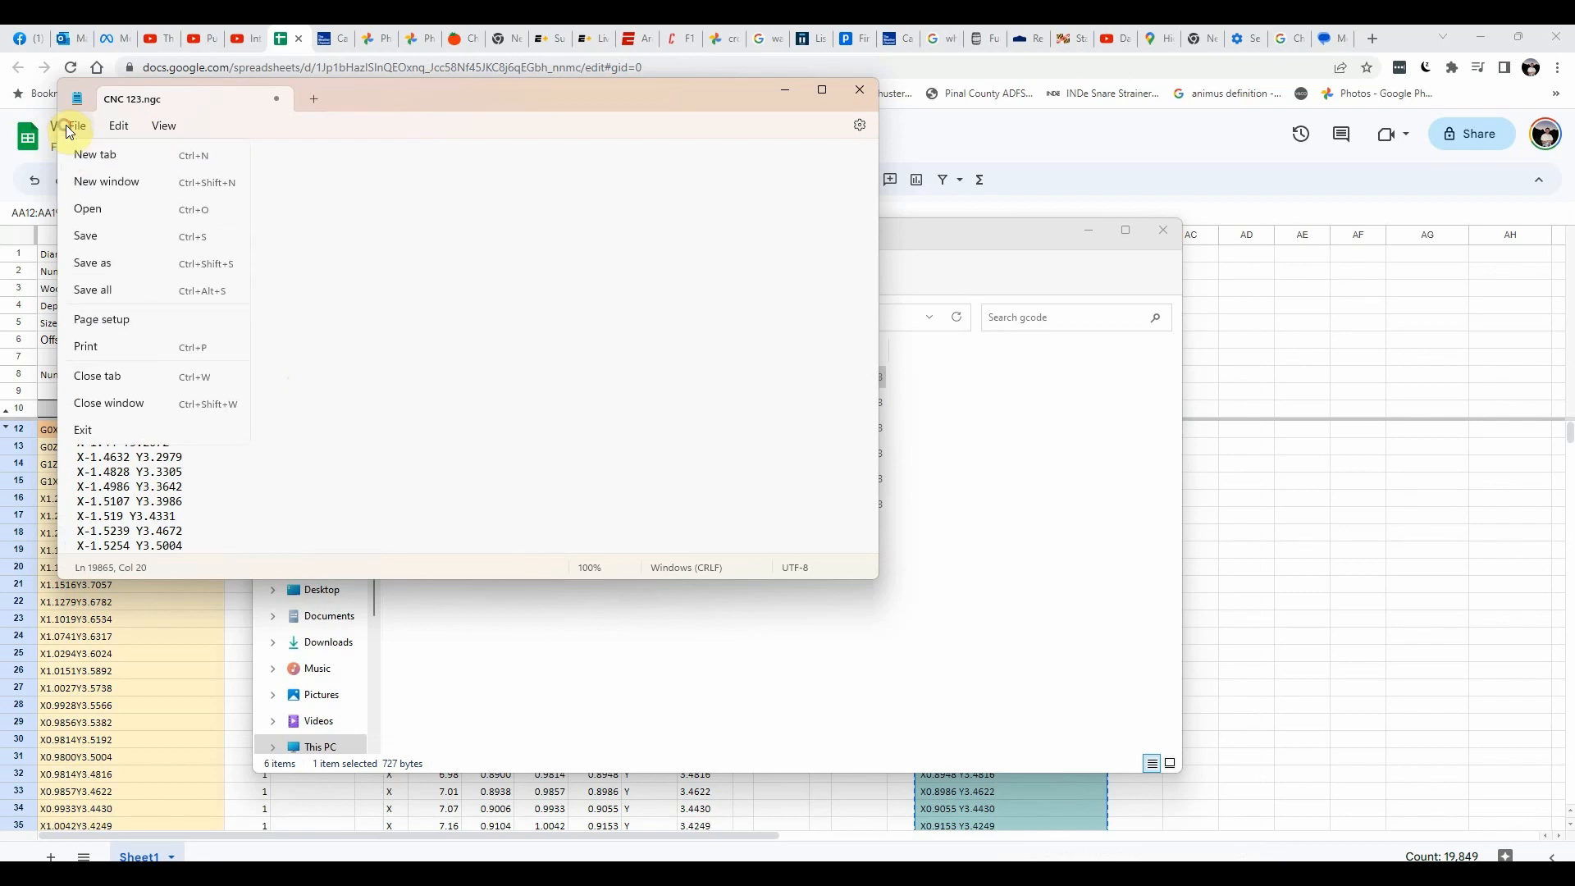
left_click(105, 237)
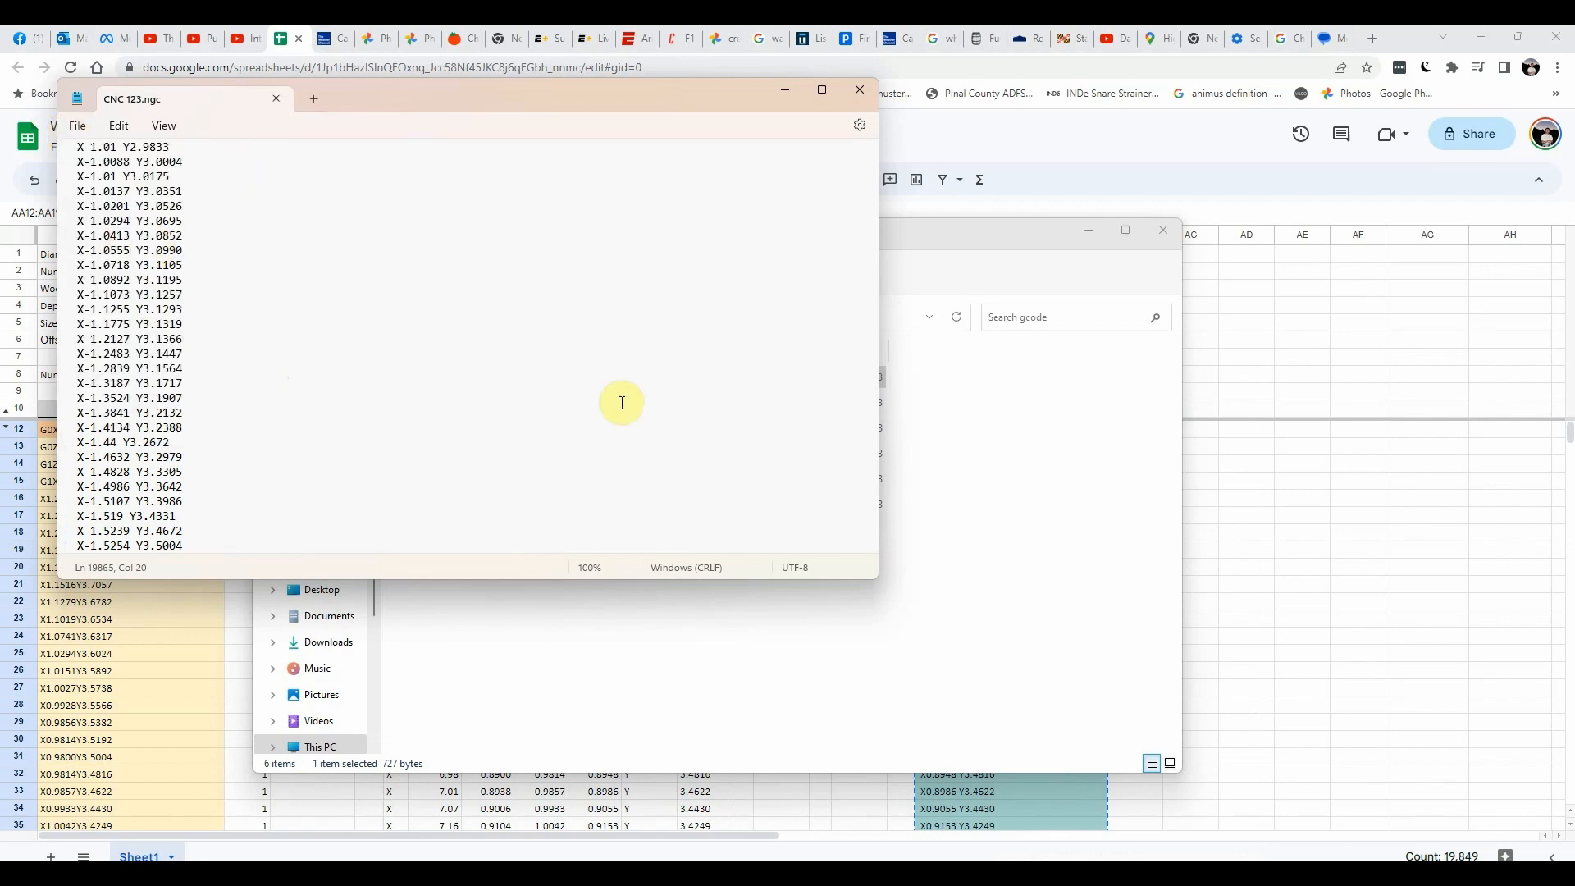
left_click(861, 92)
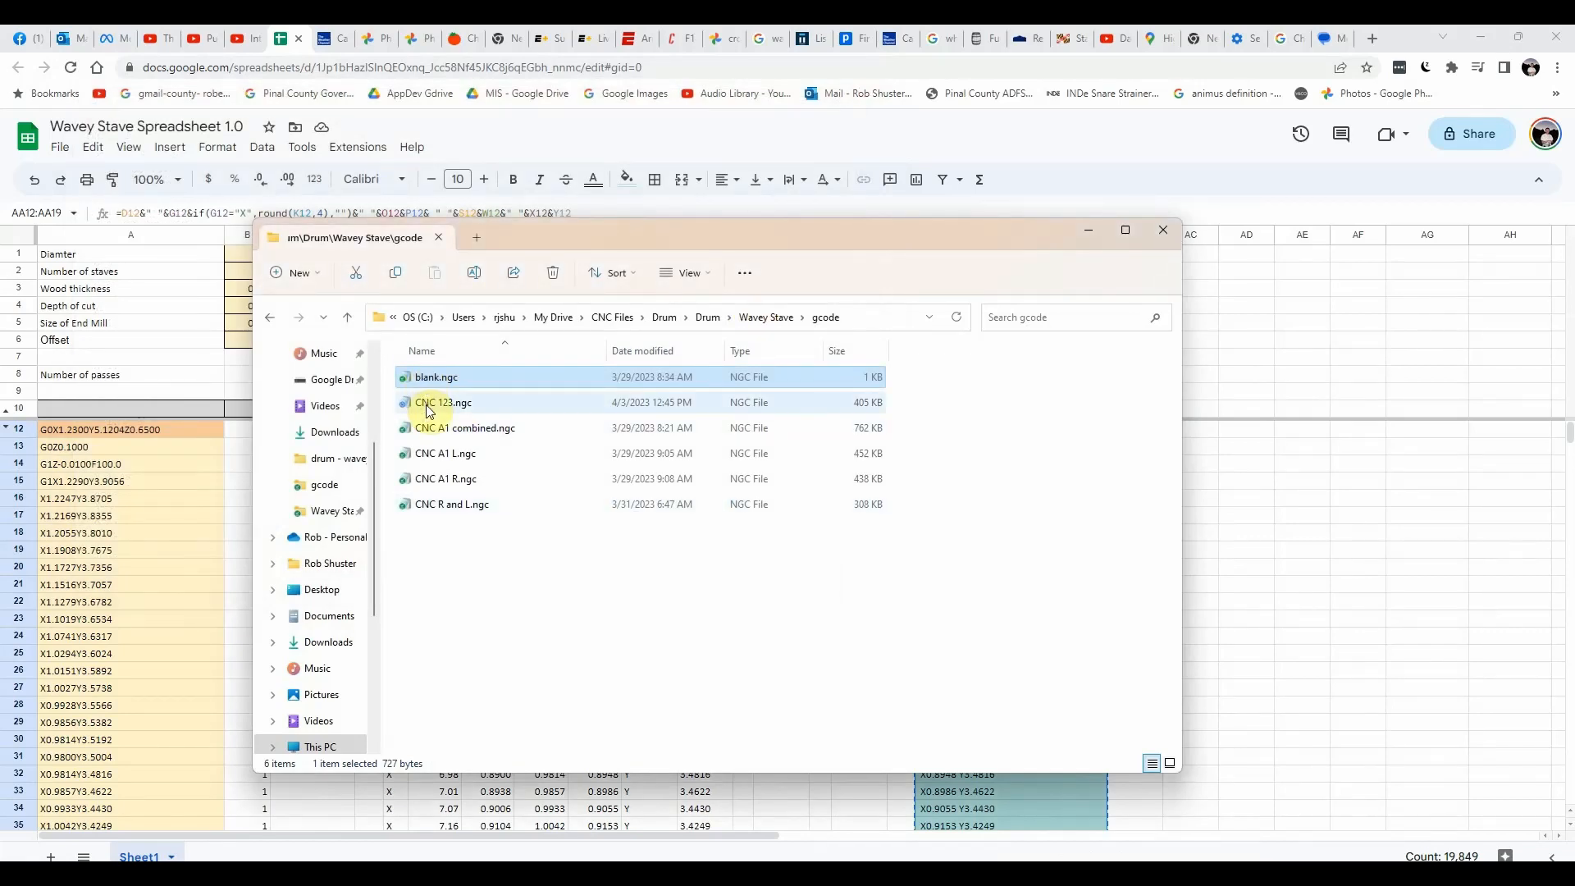